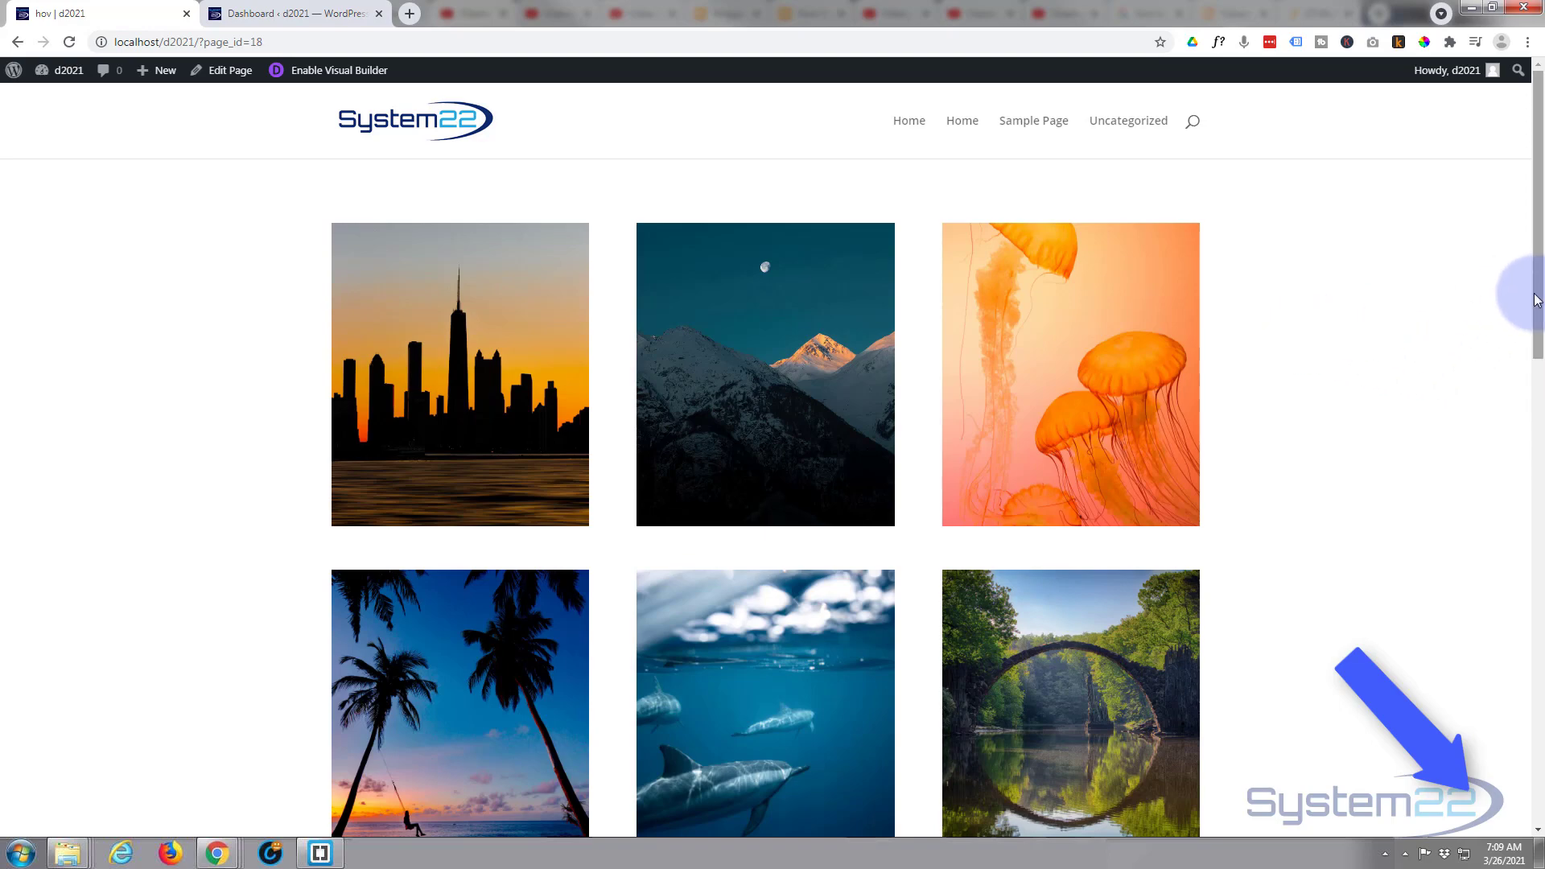
- Inspect the page's existing footer and test its Call Now phone icon, dismissing the call popup
drag(1539, 302, 1538, 814)
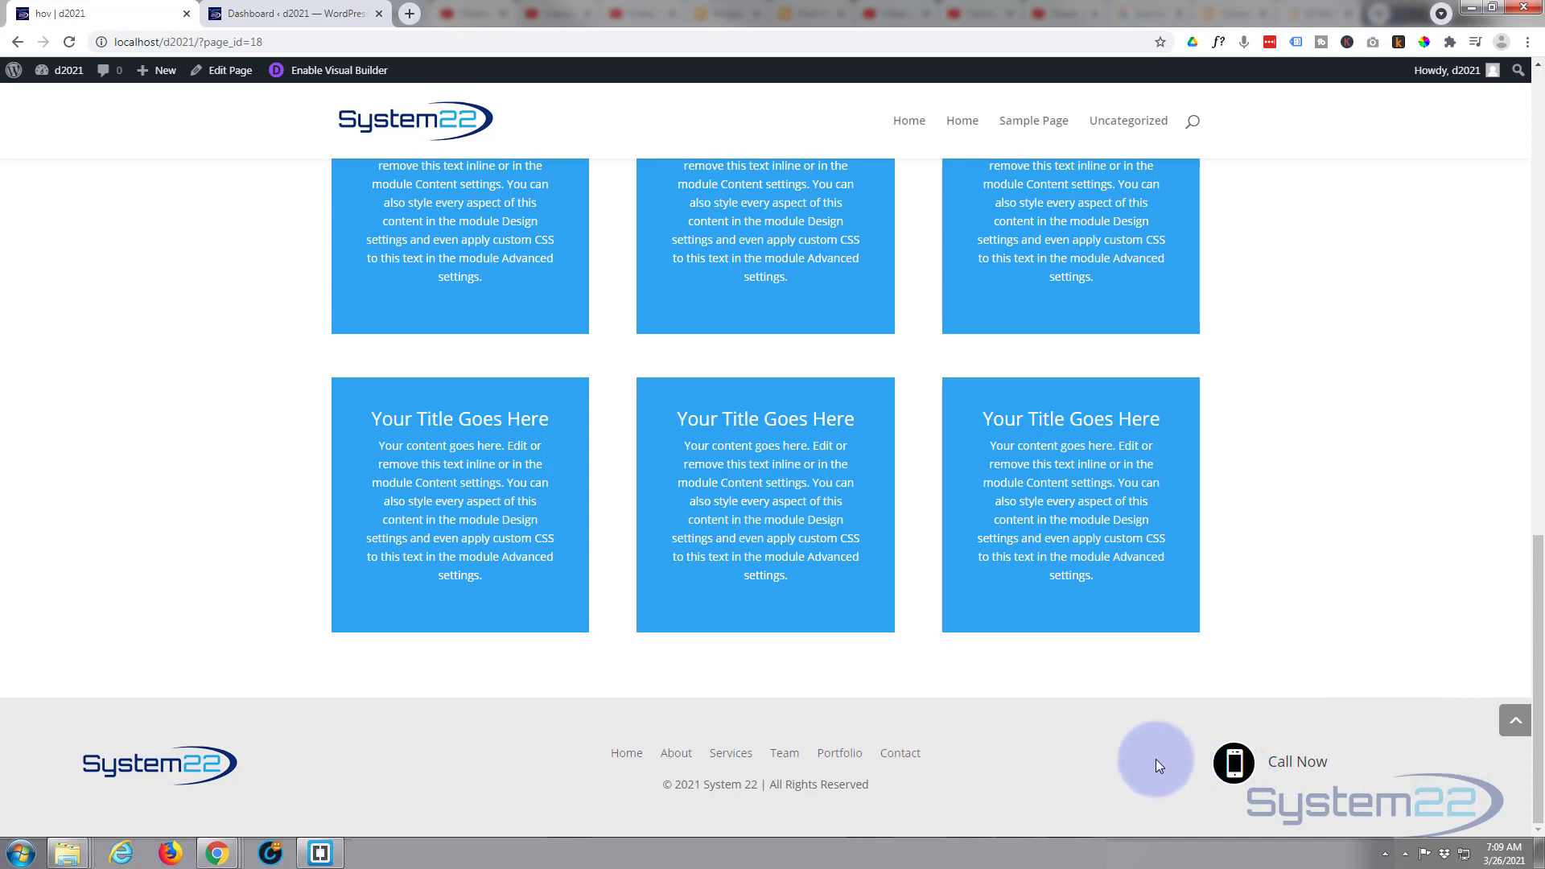
click(1234, 771)
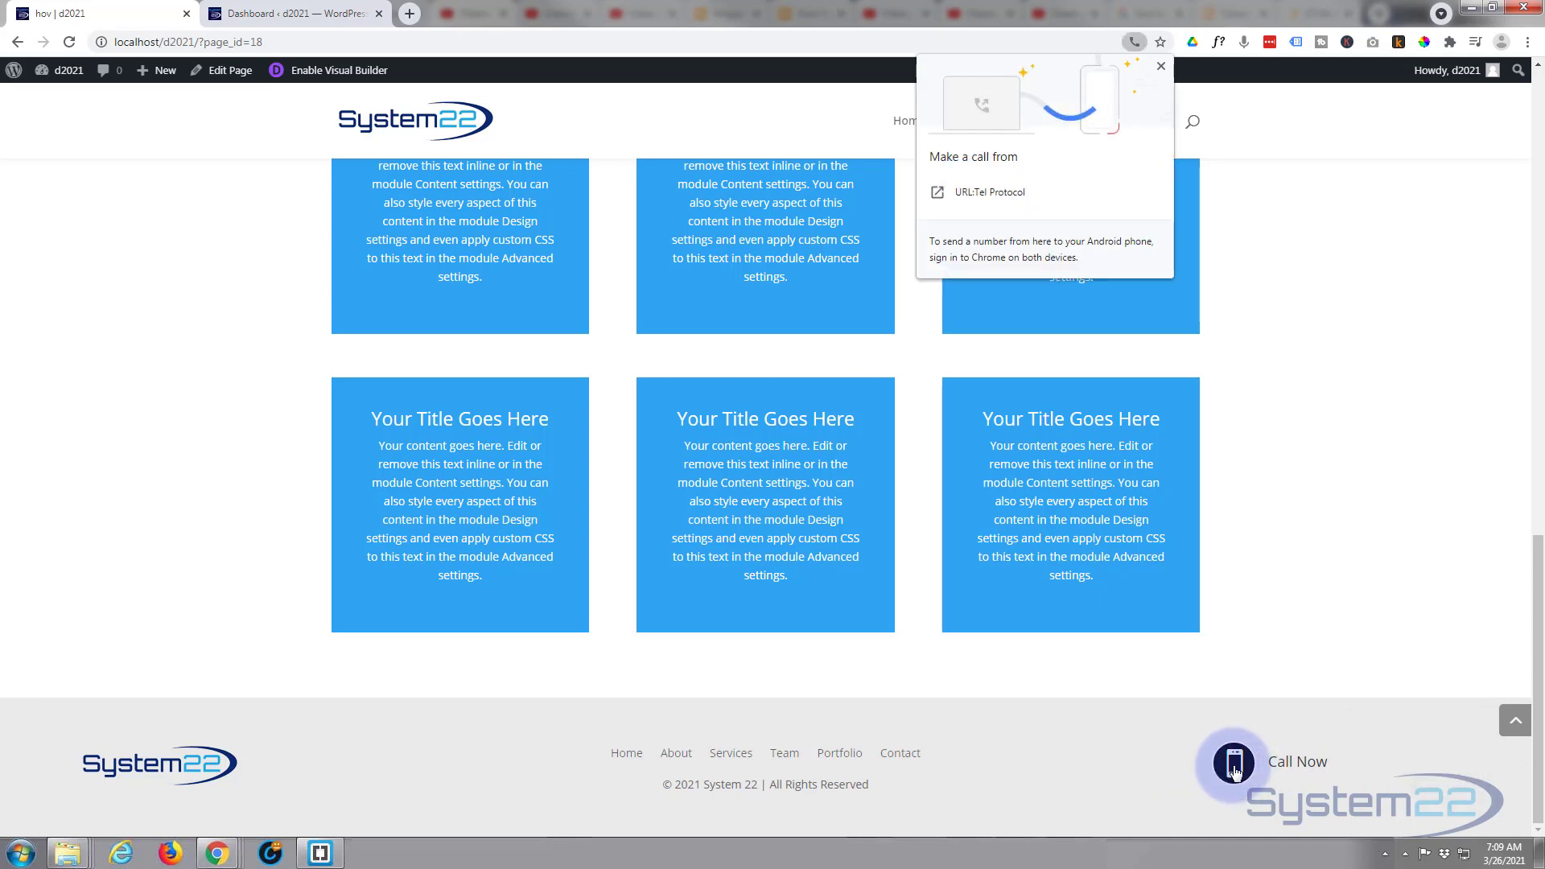
click(1015, 96)
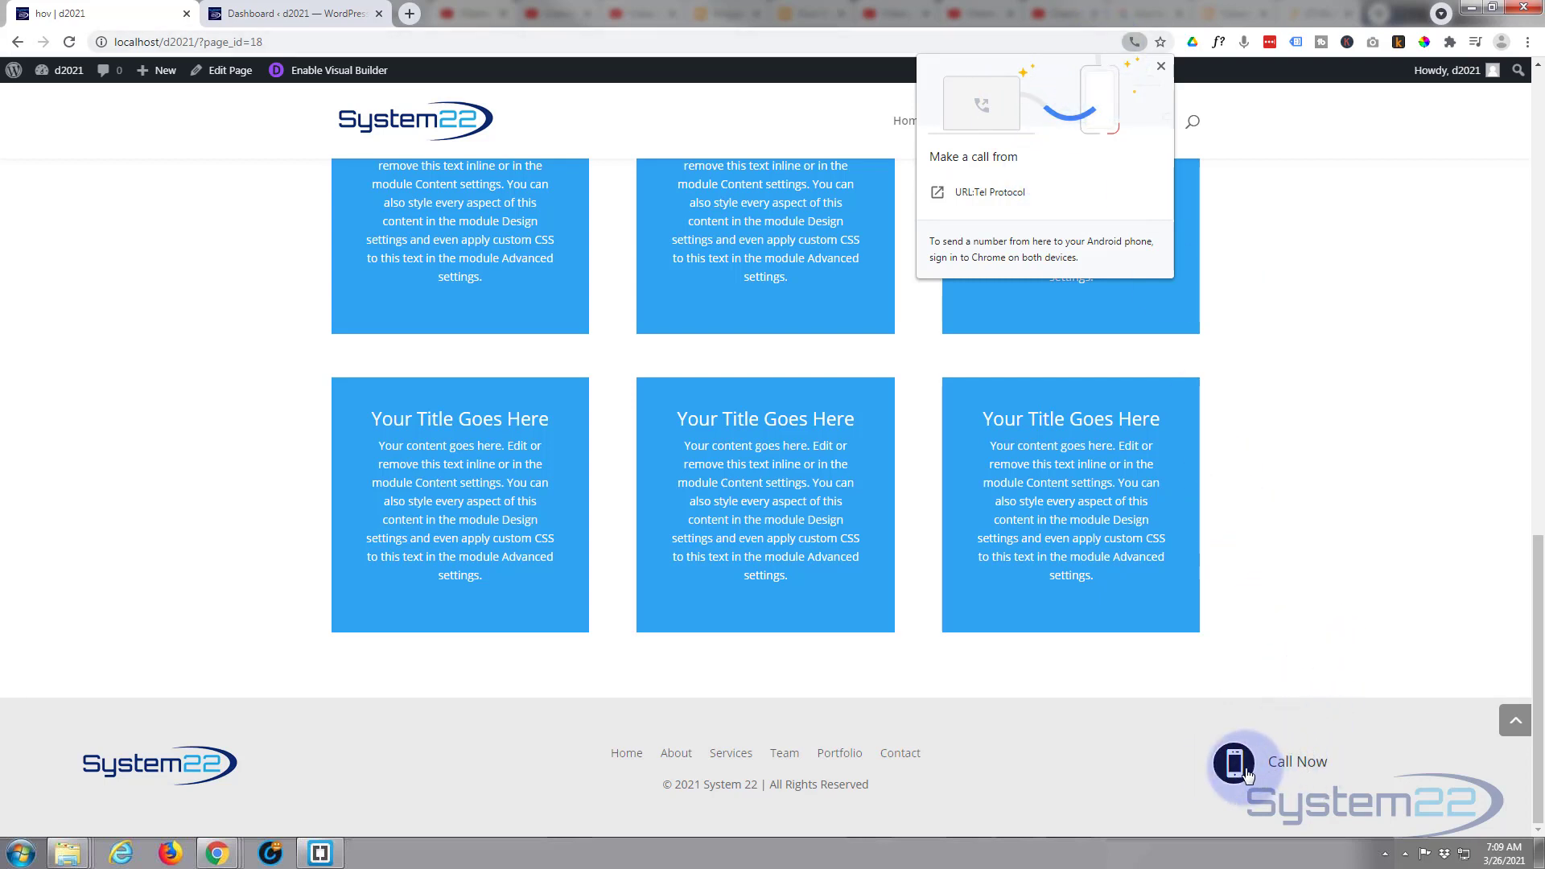
click(1161, 68)
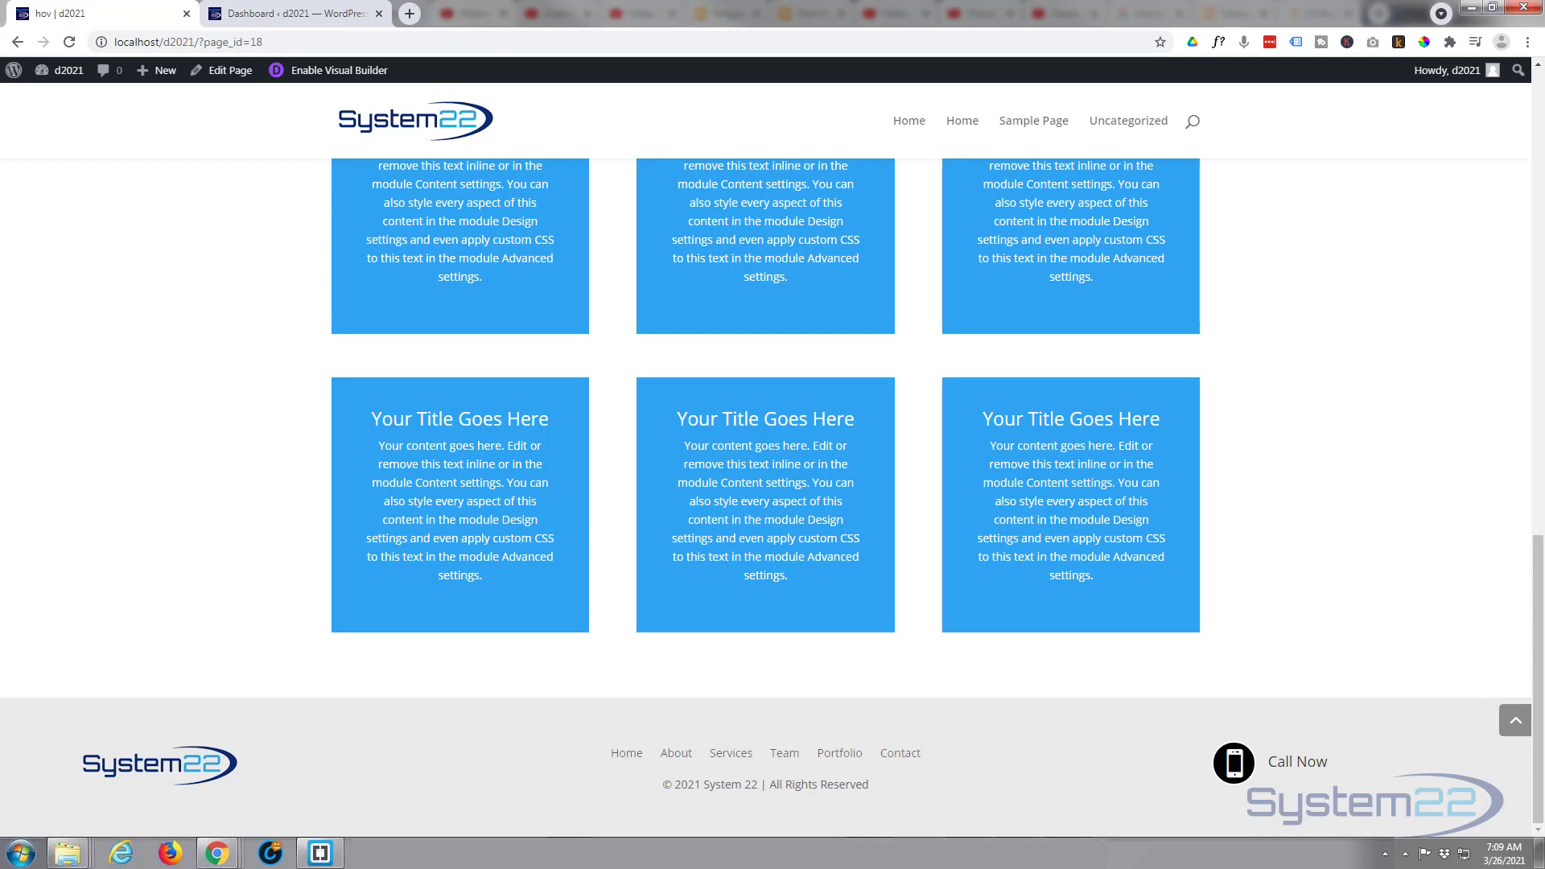
- Open the Divi Theme Builder from the site's WordPress dashboard
click(301, 16)
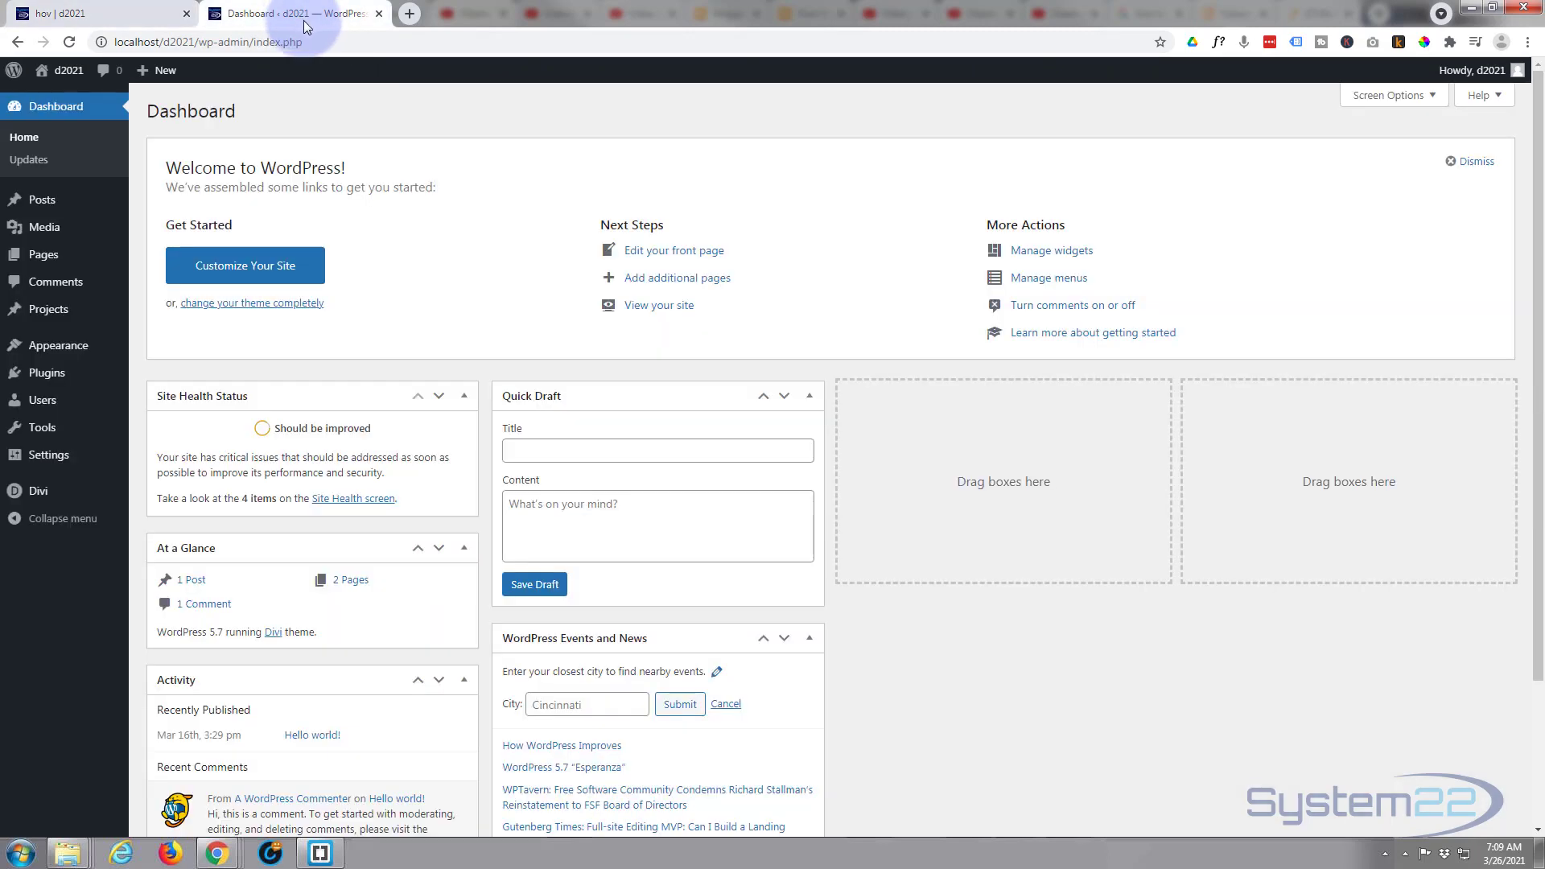
mouse_move(53, 345)
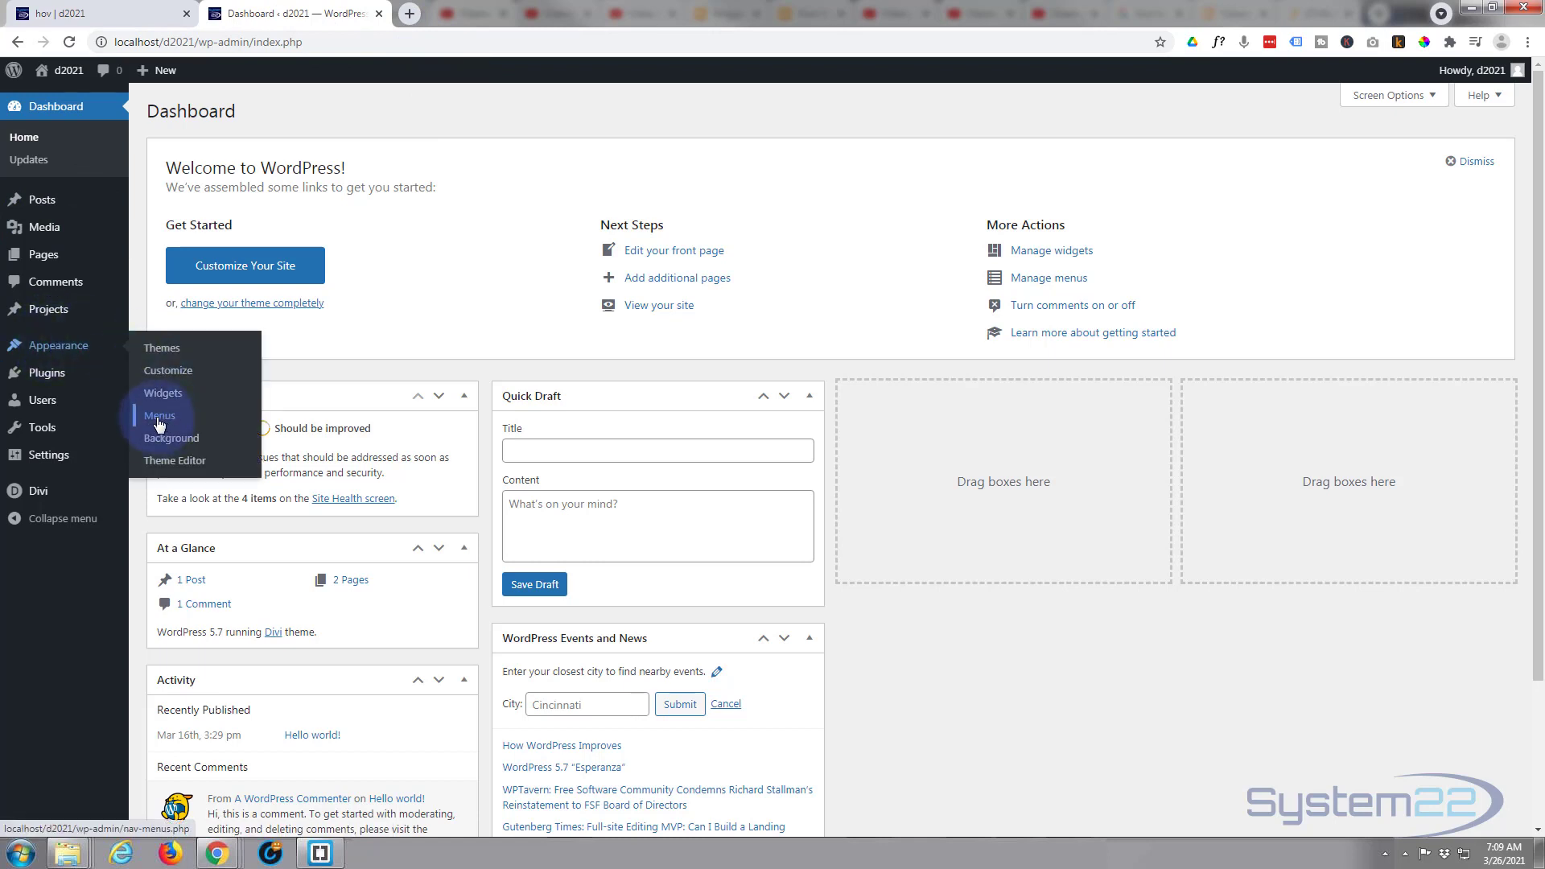
mouse_move(105, 320)
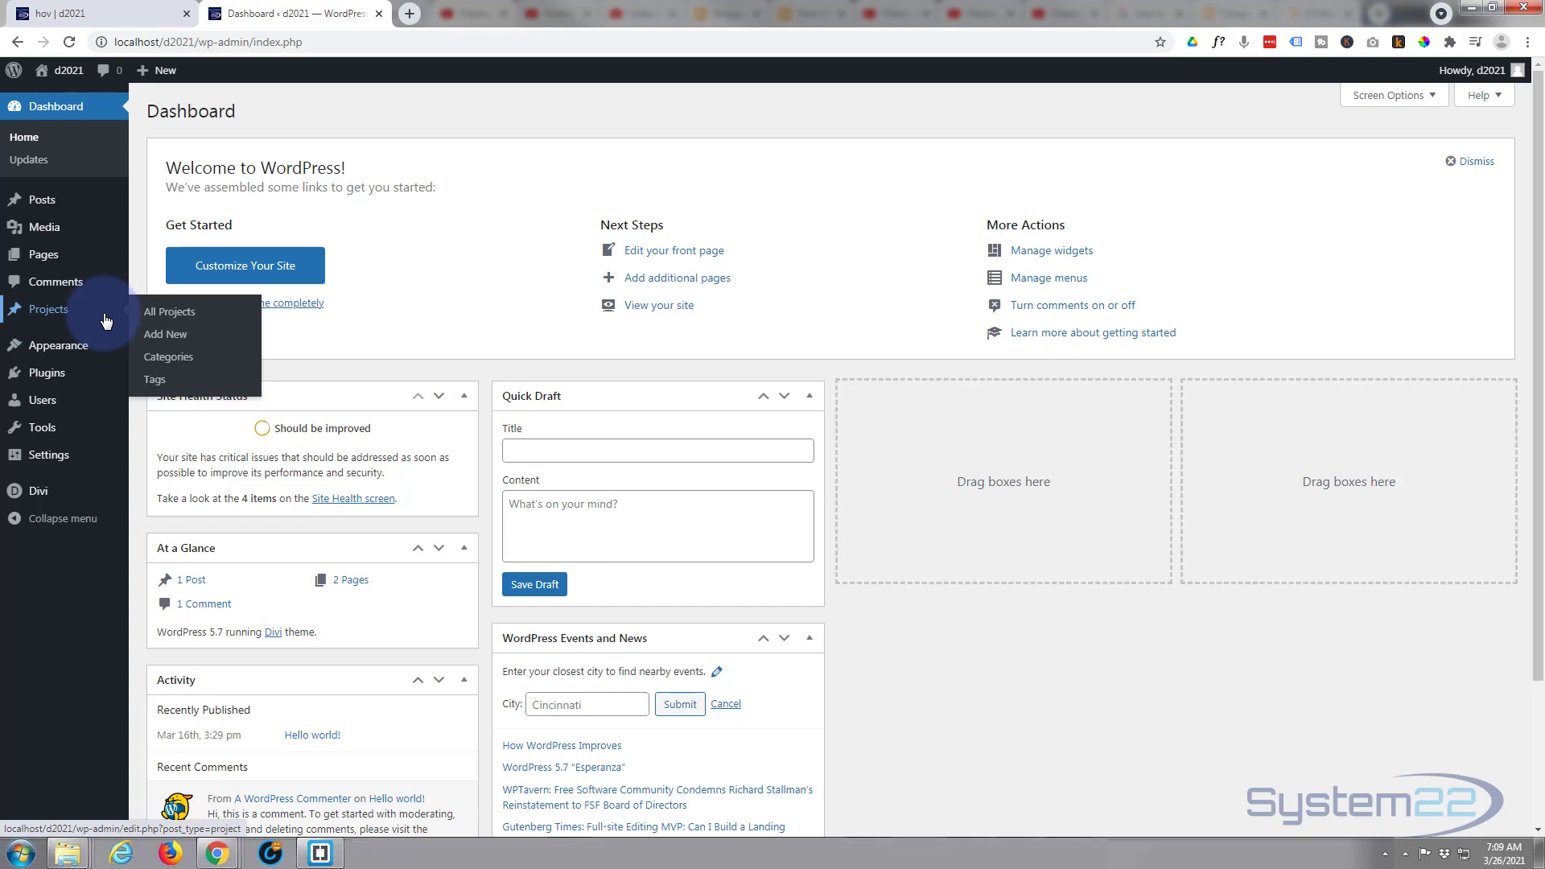
mouse_move(29, 500)
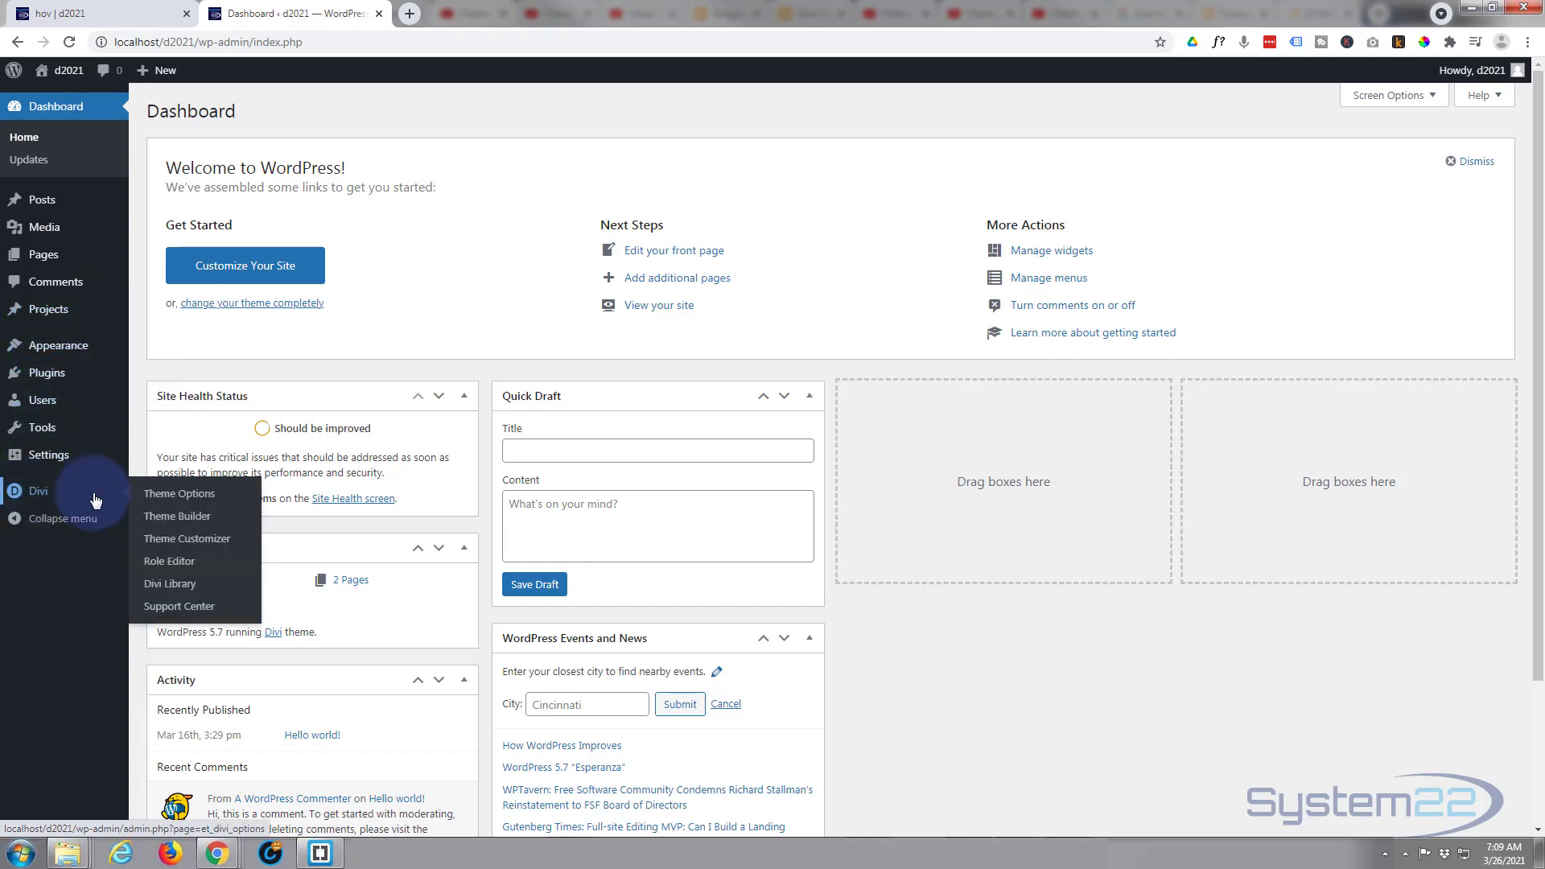
click(178, 518)
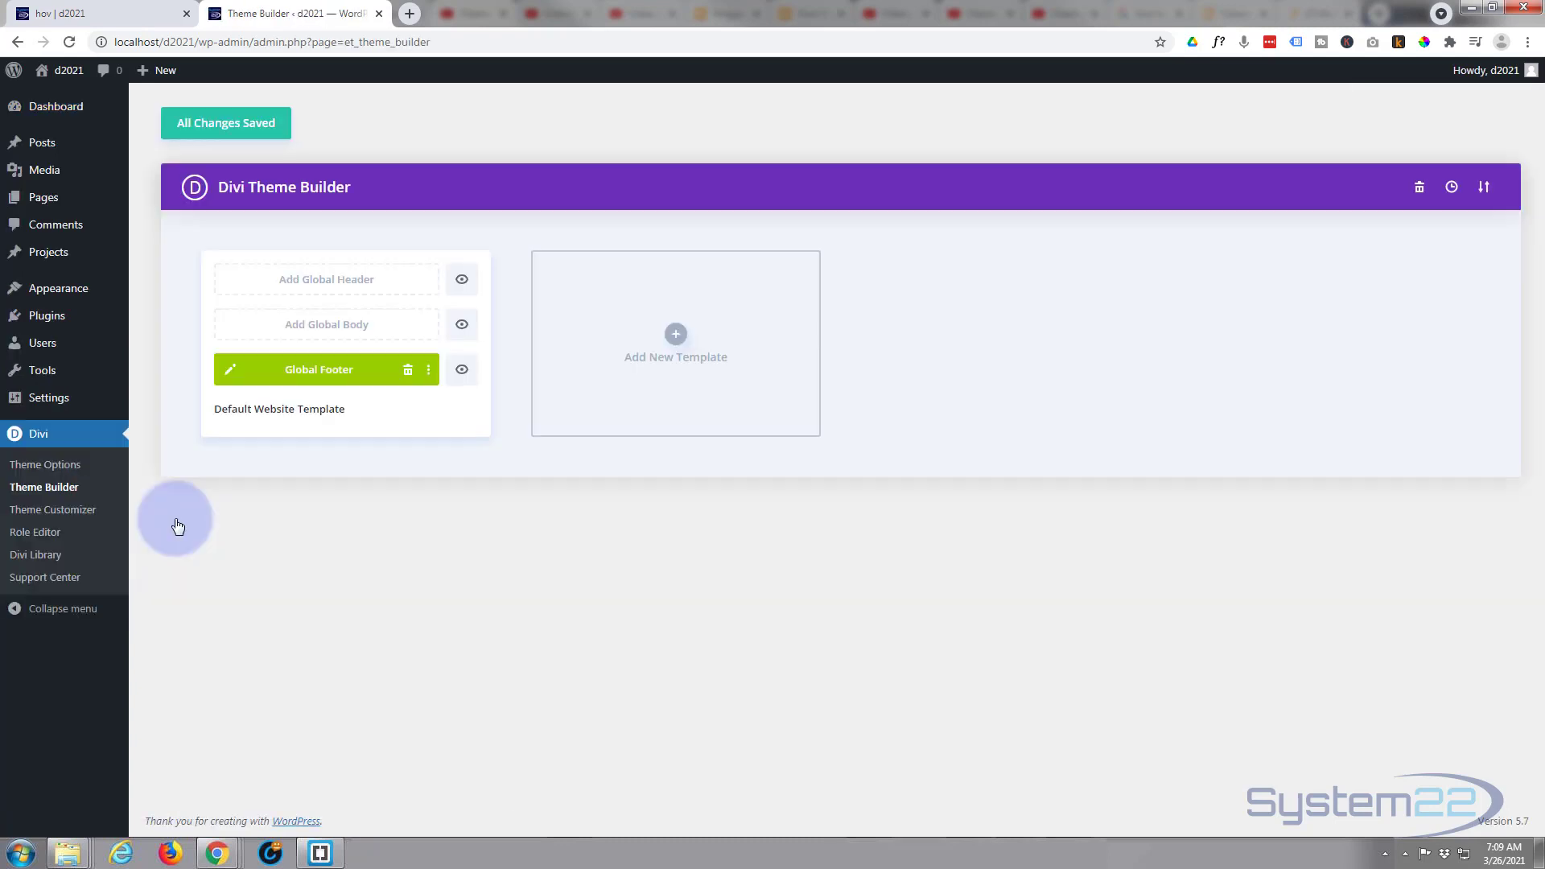
- Delete the default website template's existing global footer and start building a new blank one
click(407, 373)
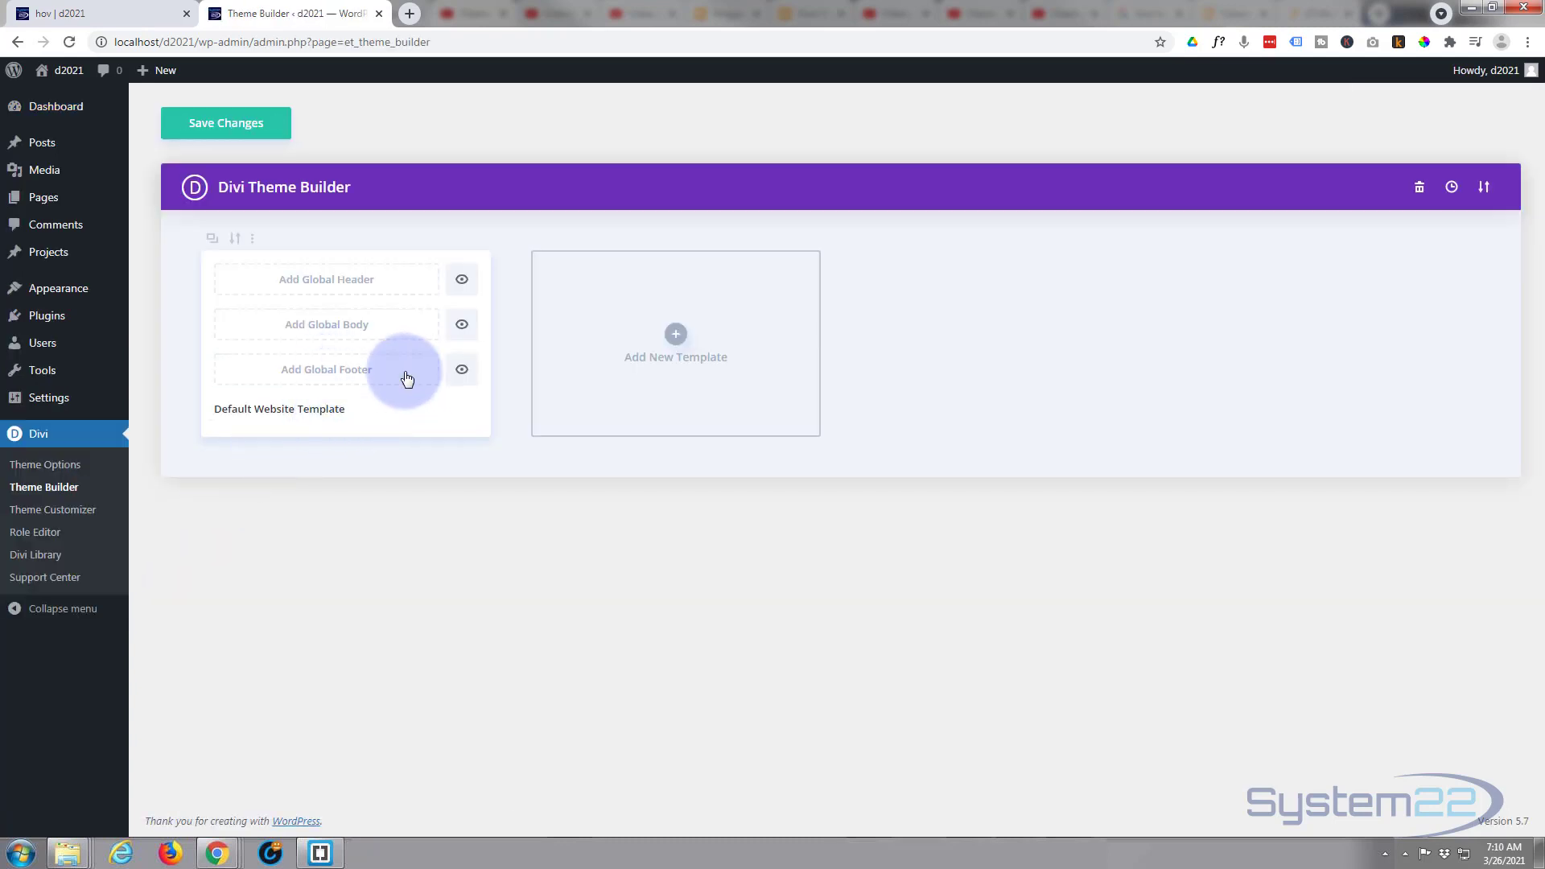
click(314, 374)
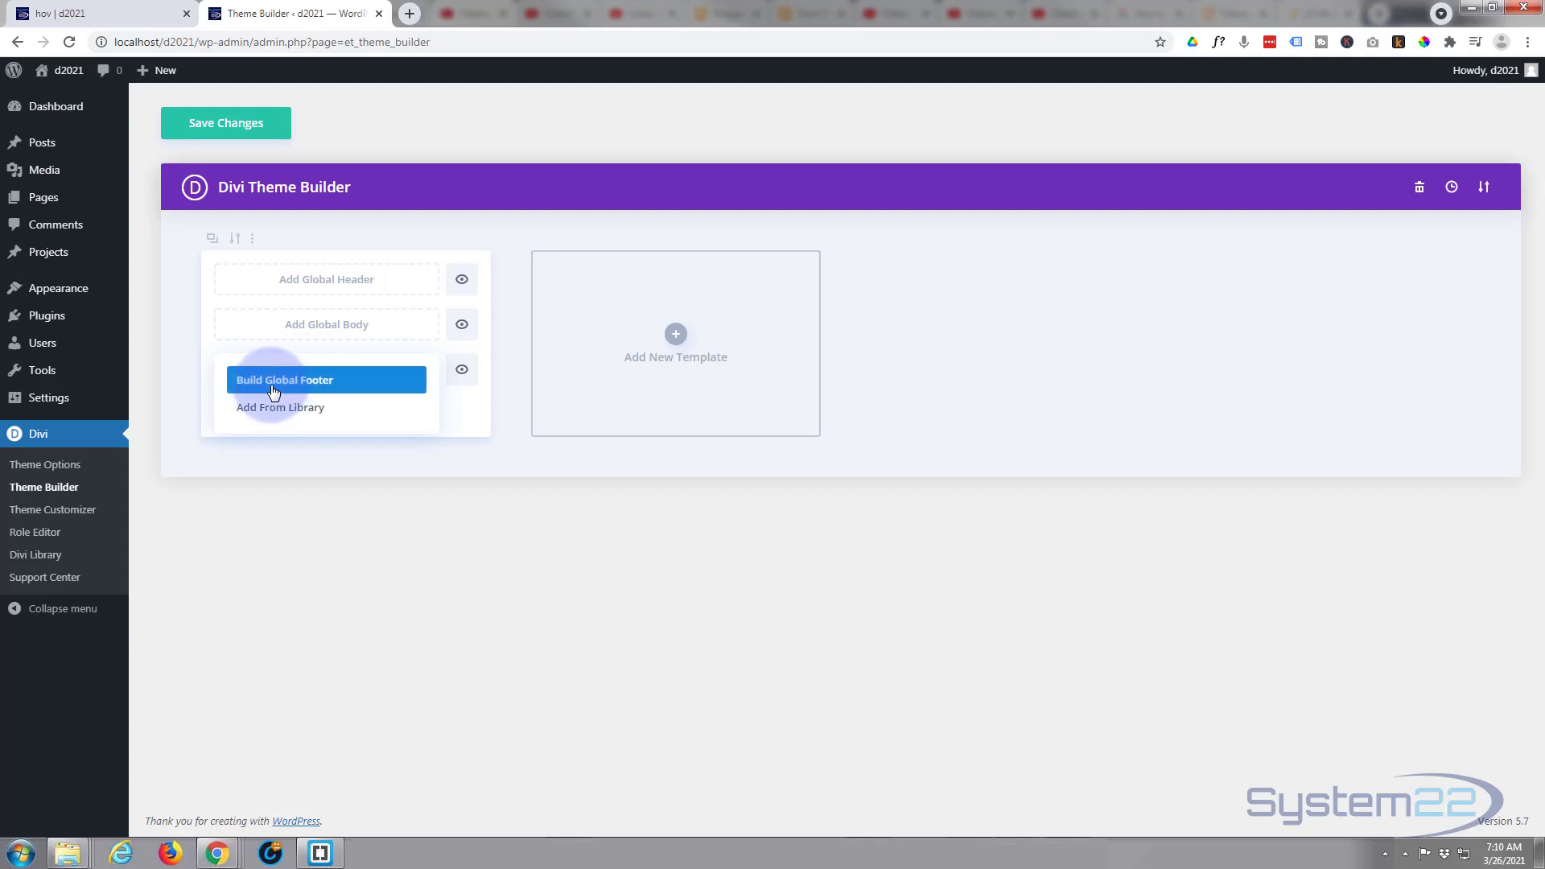
click(273, 389)
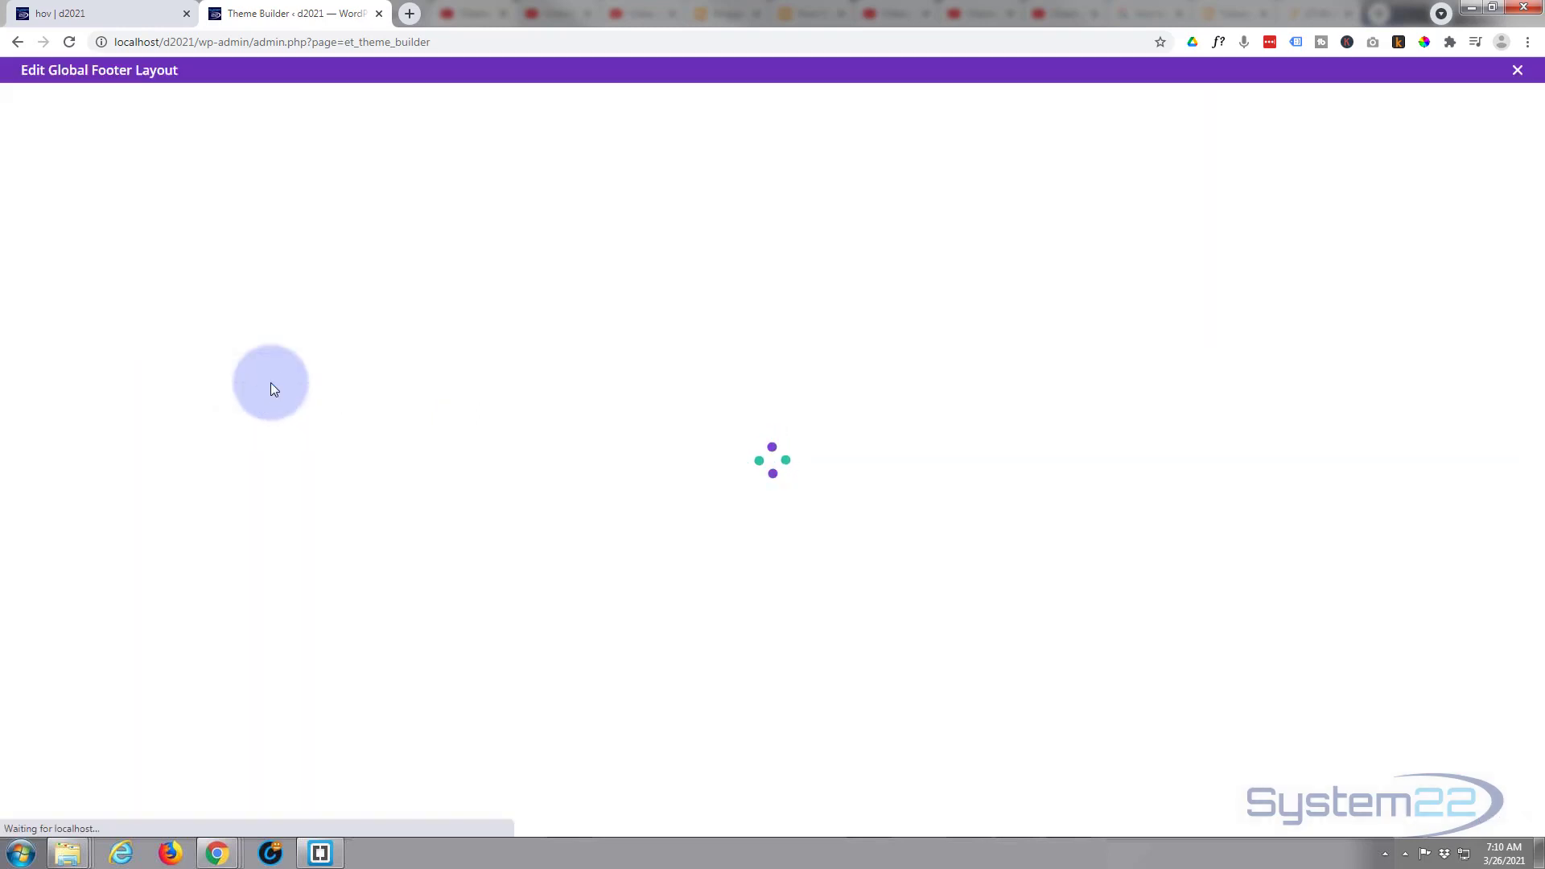
click(454, 676)
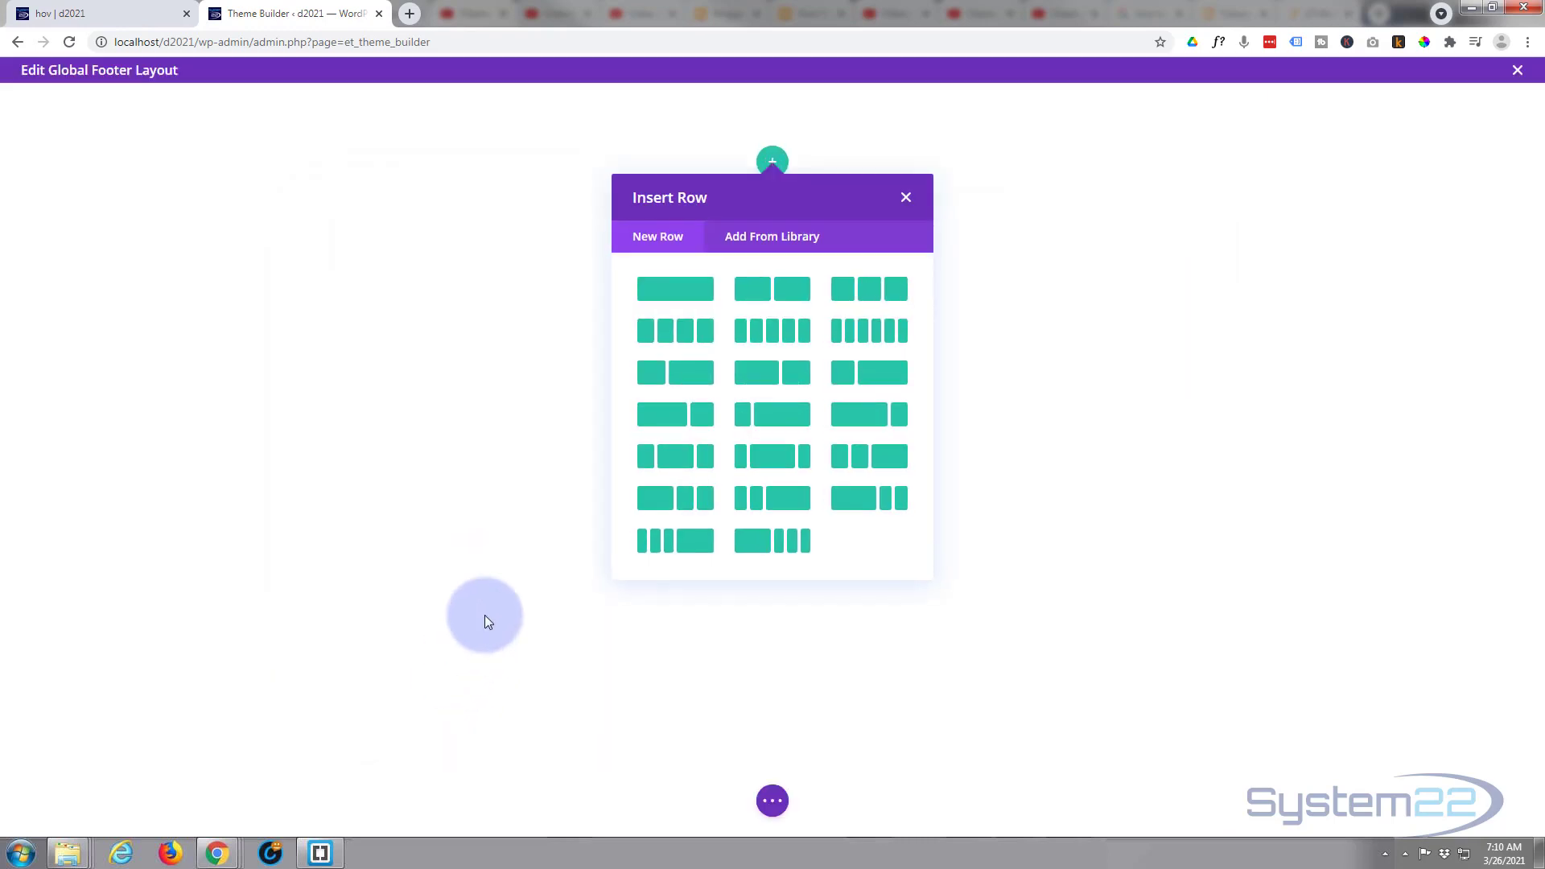
- Insert a three-column row with a wide middle column and add an Image module to its first column
click(671, 457)
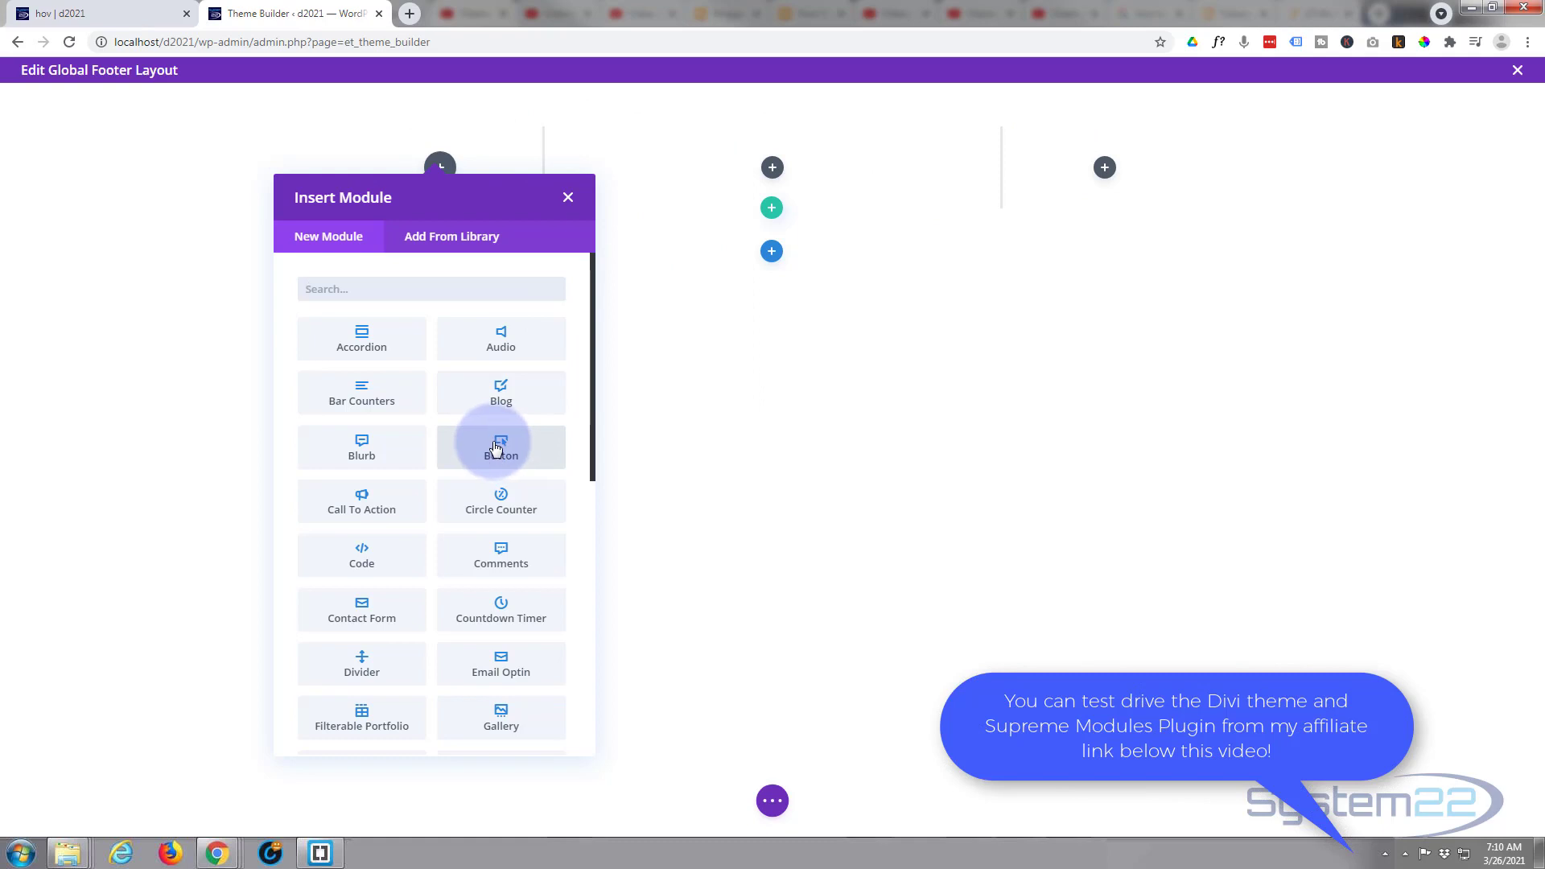
scroll(466, 595, down, 2)
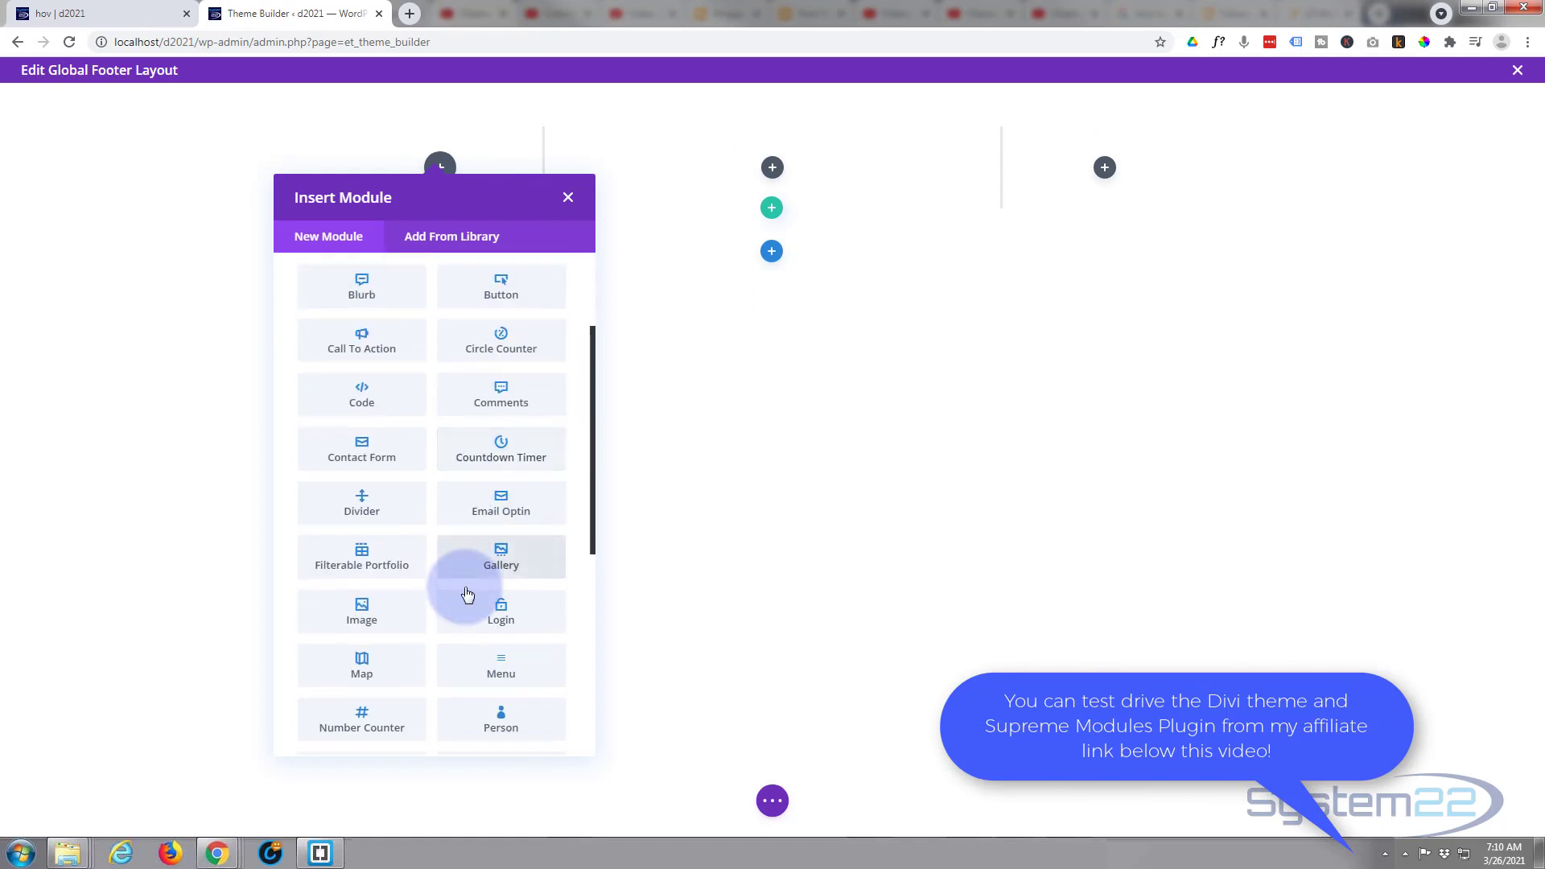
scroll(467, 594, down, 5)
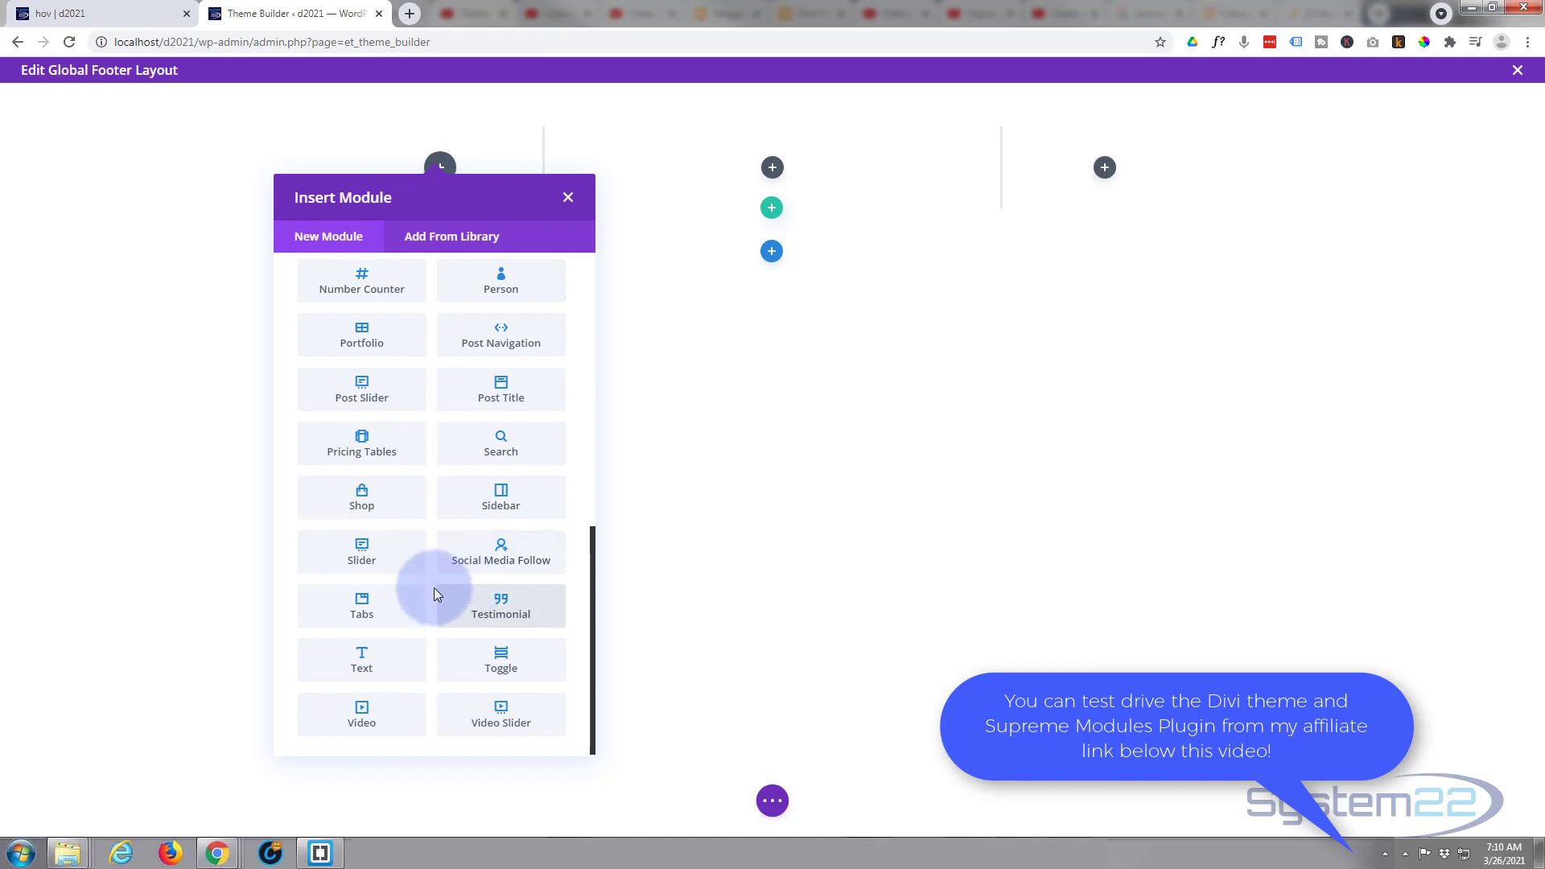
scroll(435, 593, up, 3)
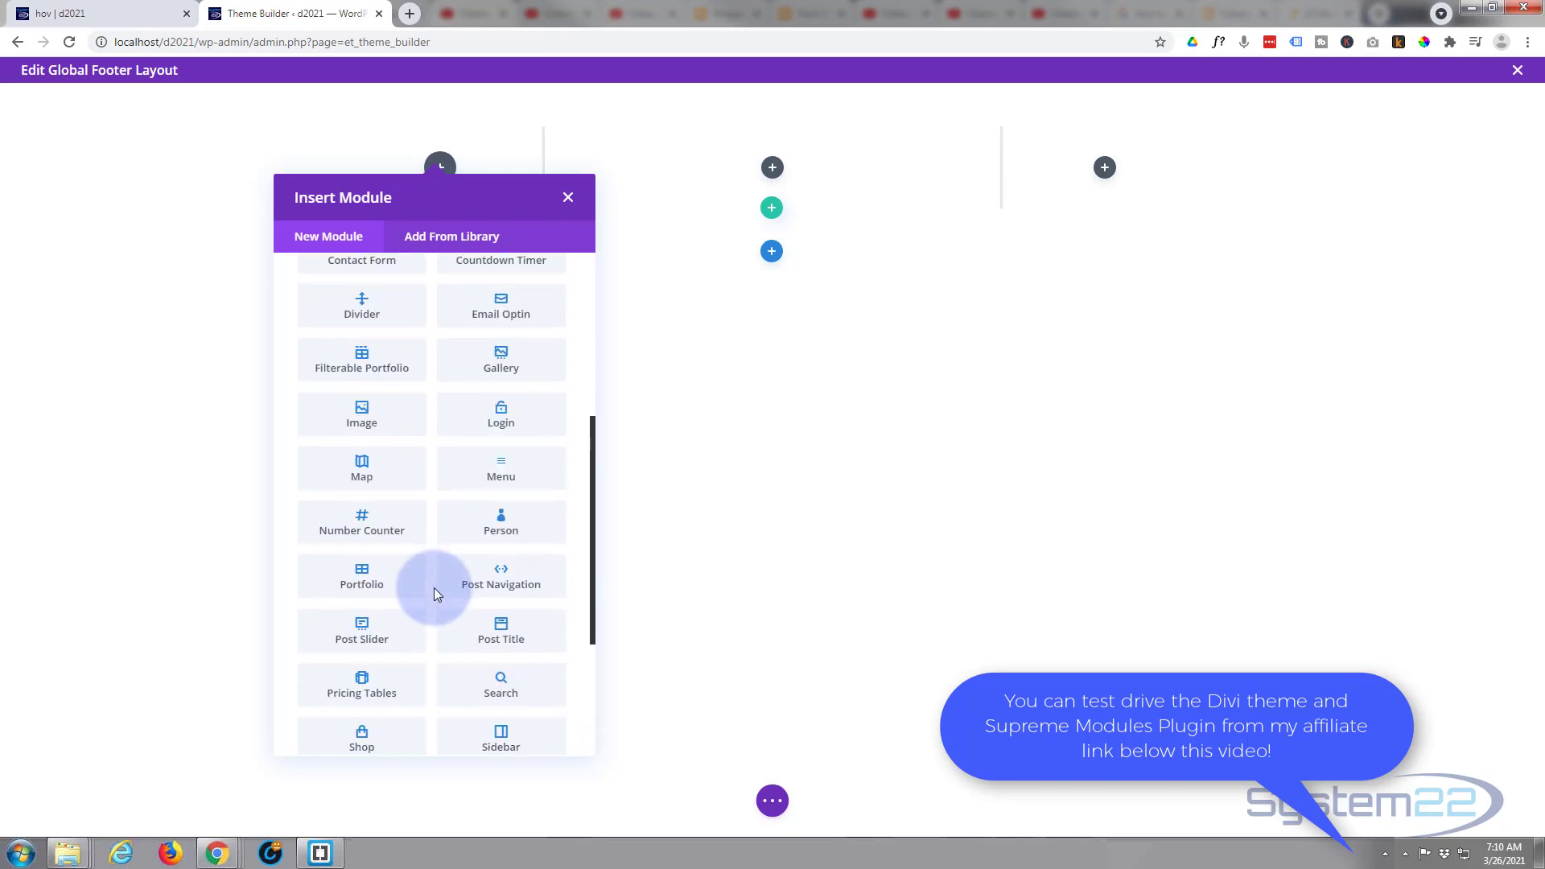
scroll(433, 588, up, 1)
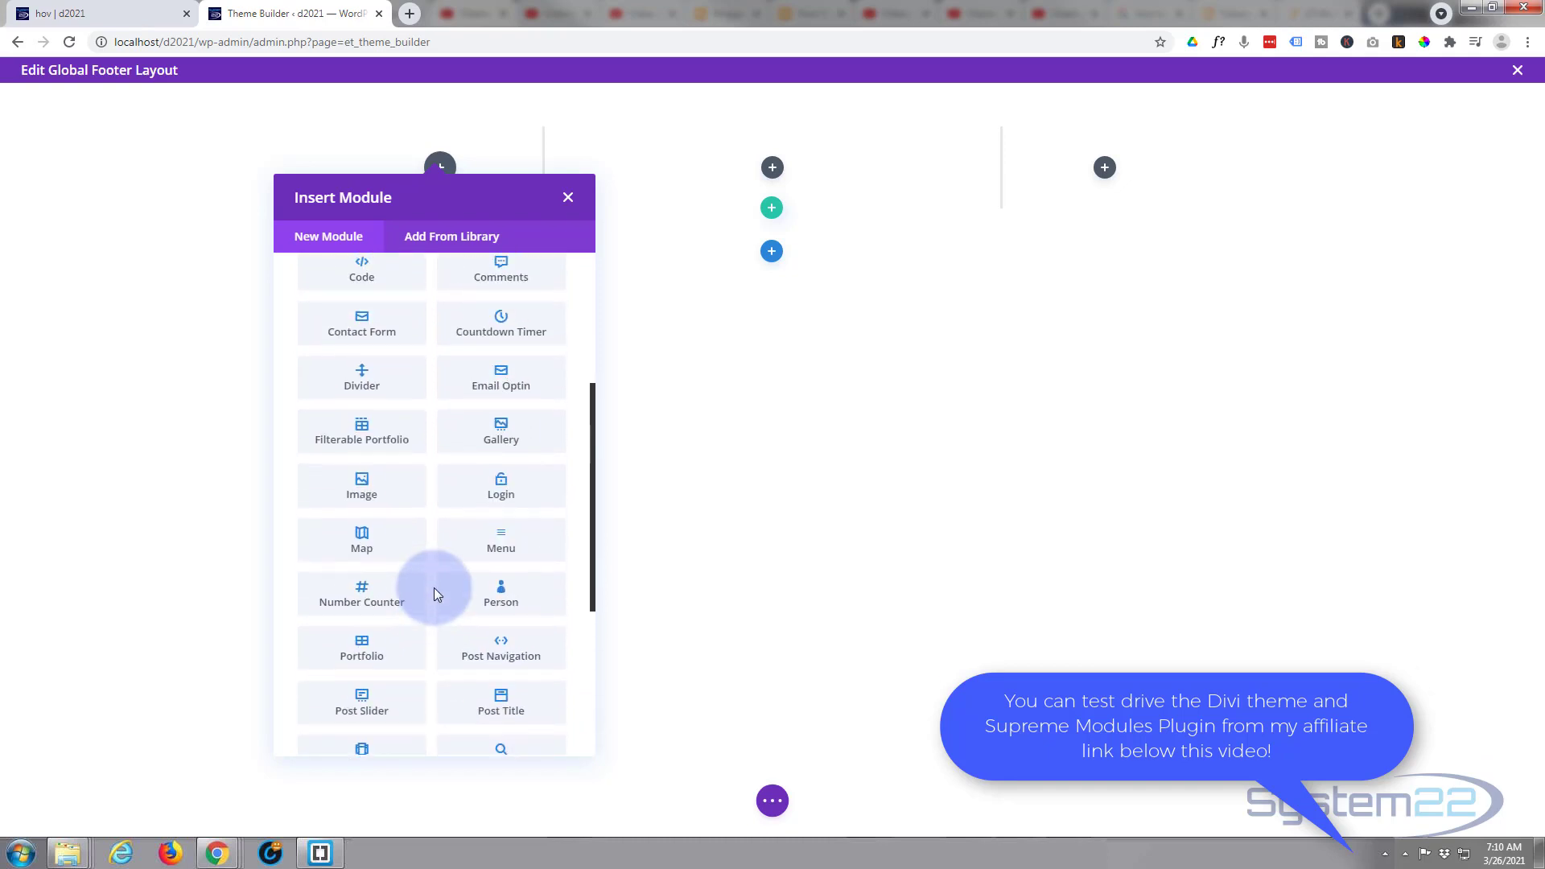
click(359, 492)
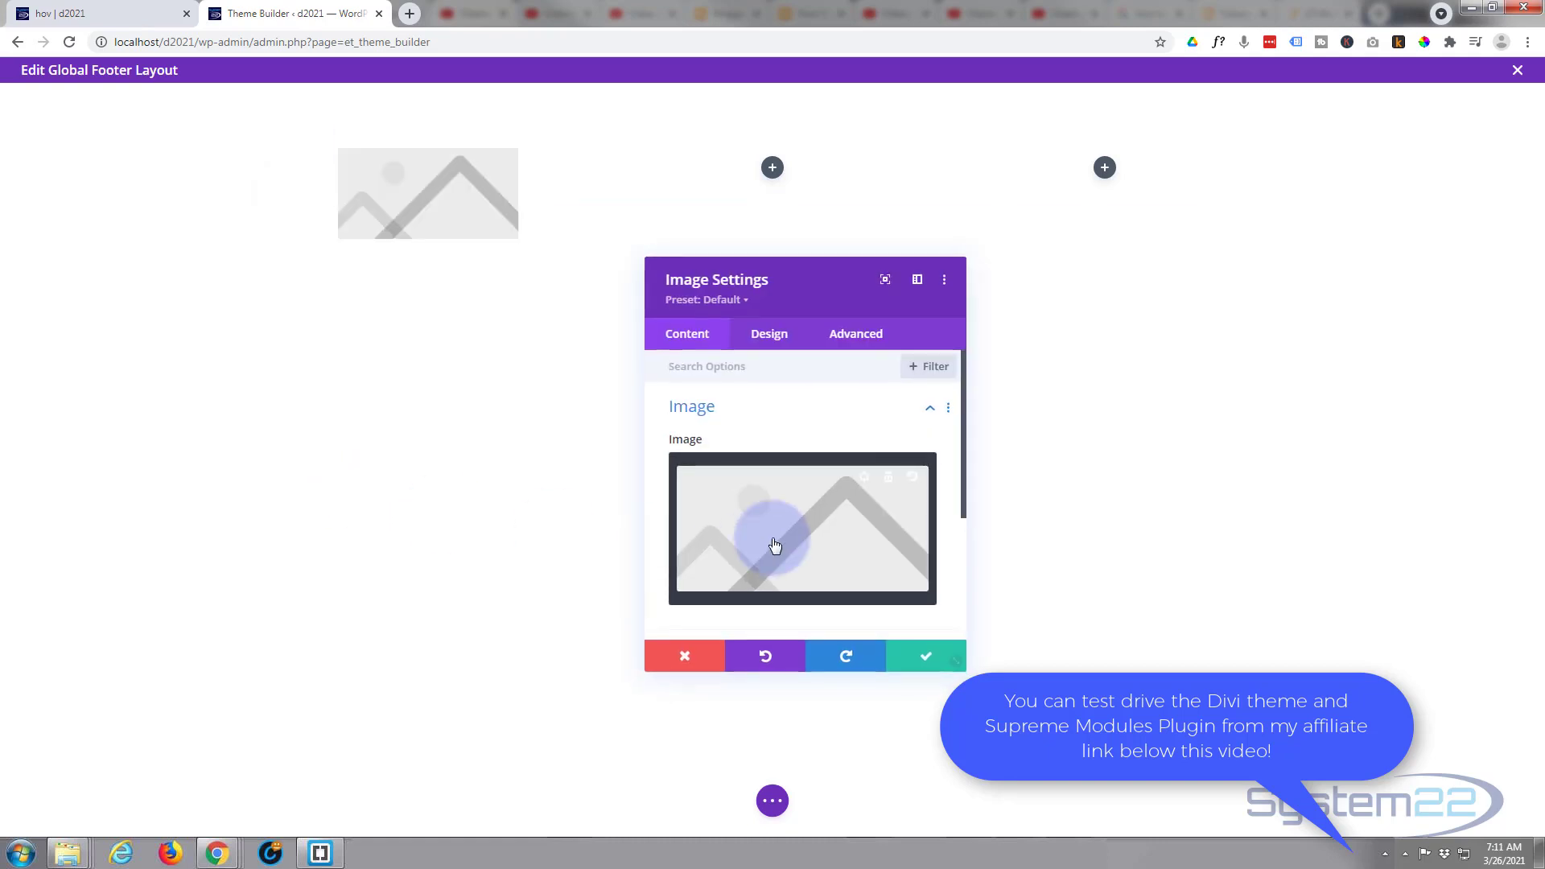
- Set the module's image to the system22-ng-60.png logo from the media library, centre-align it and save the module
click(784, 536)
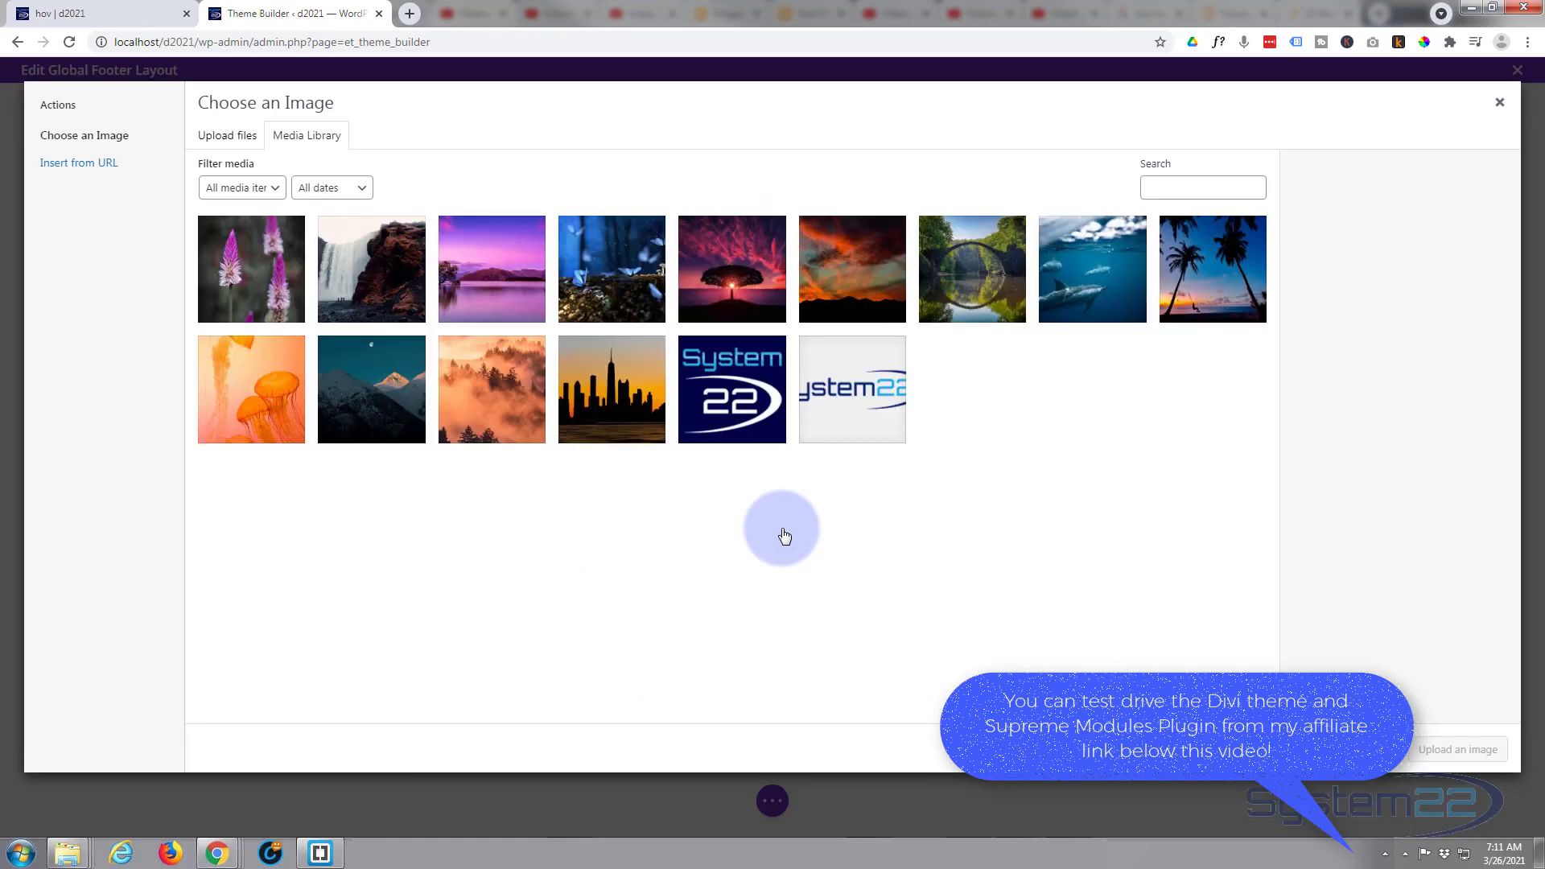
click(877, 391)
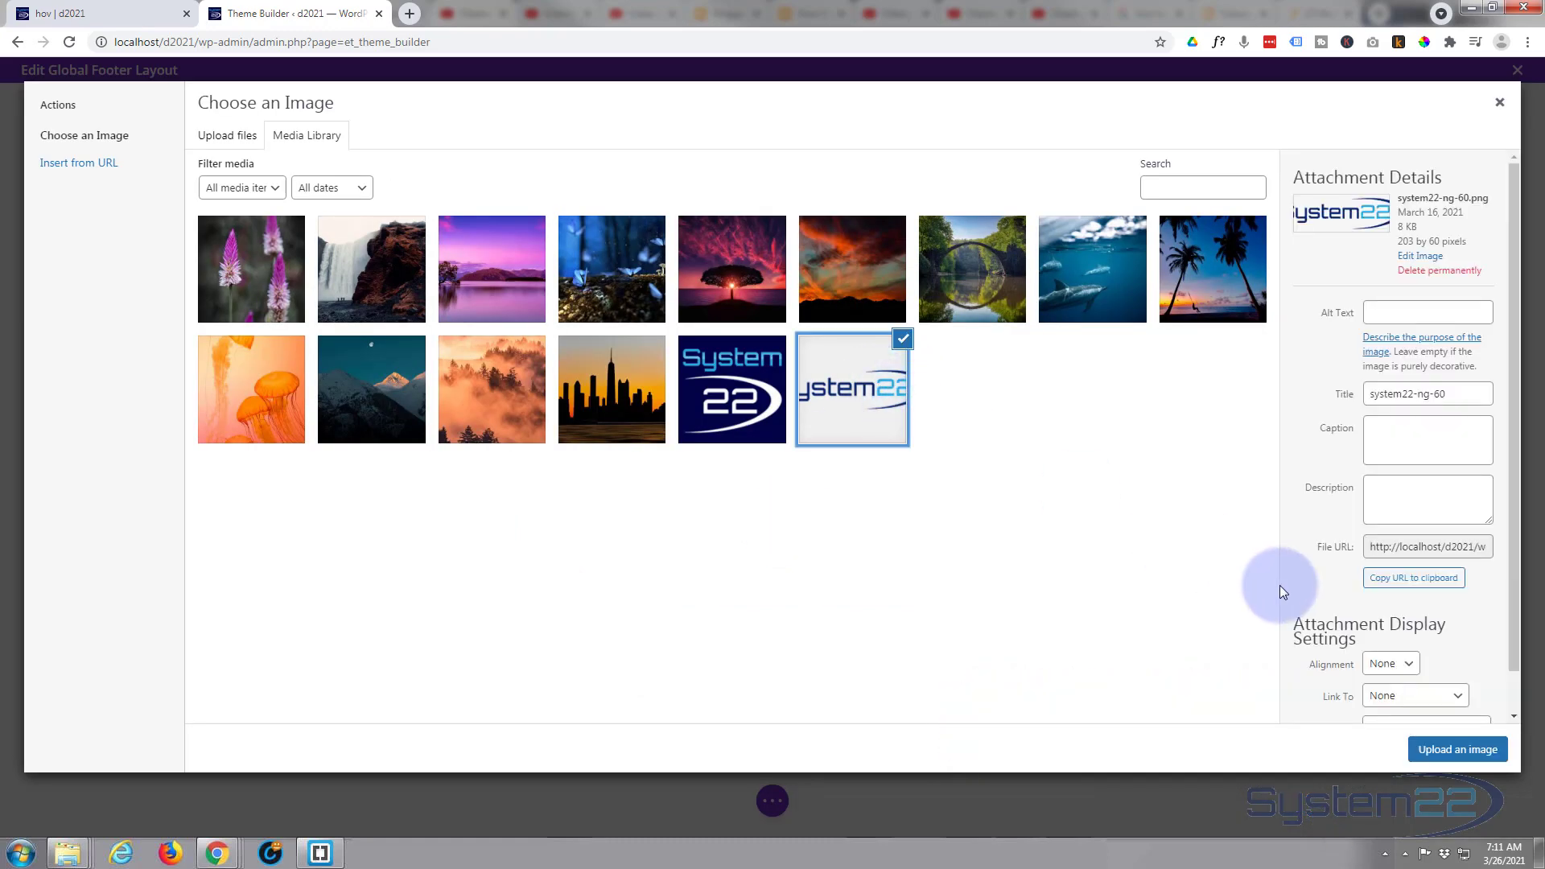
click(1470, 755)
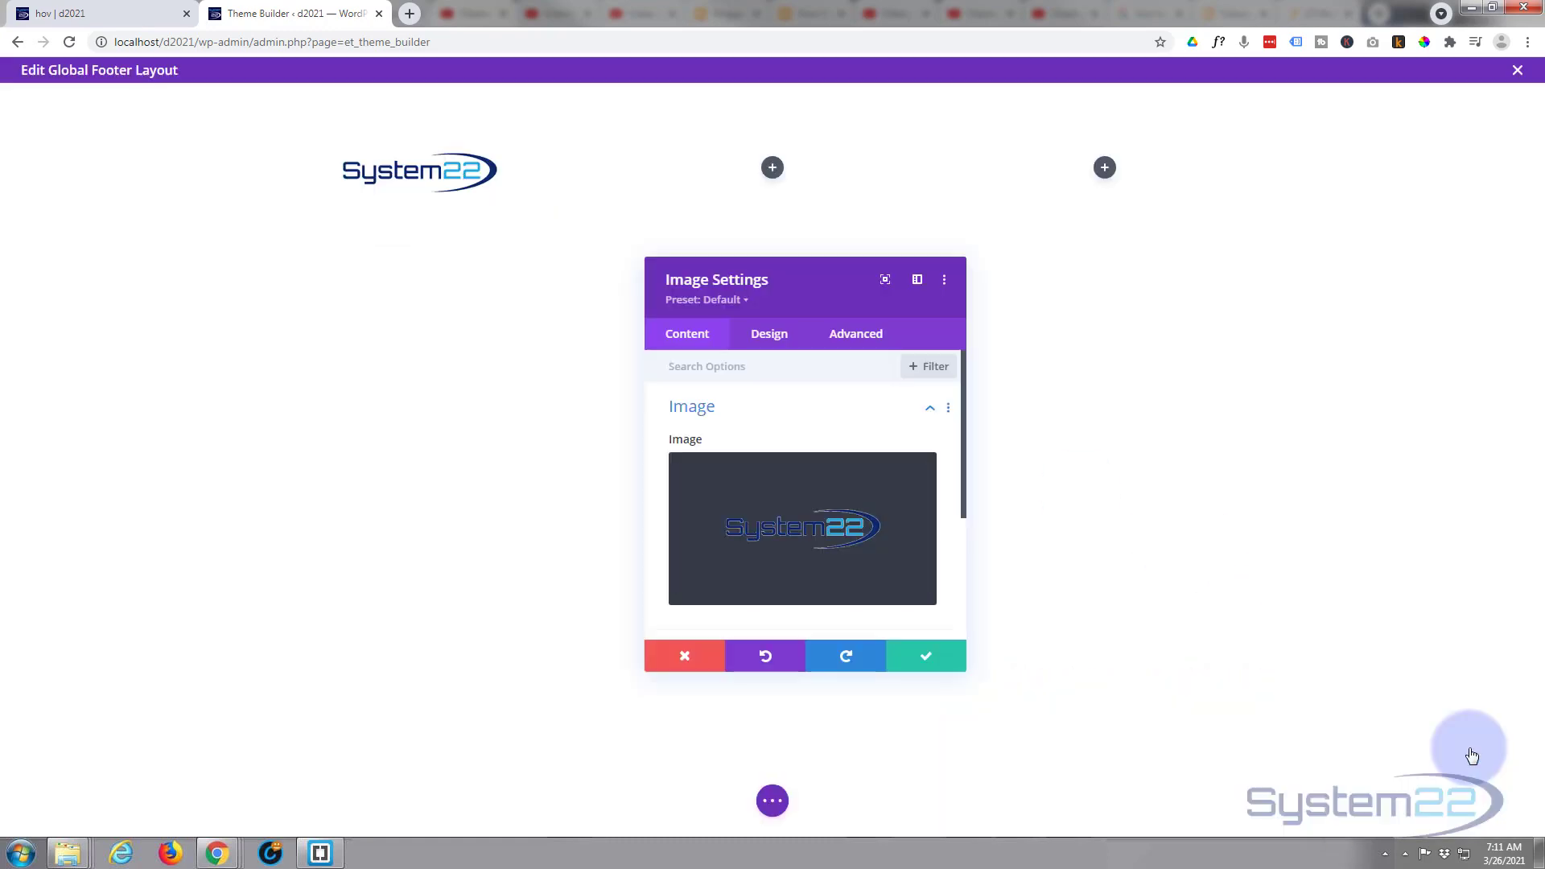
click(769, 336)
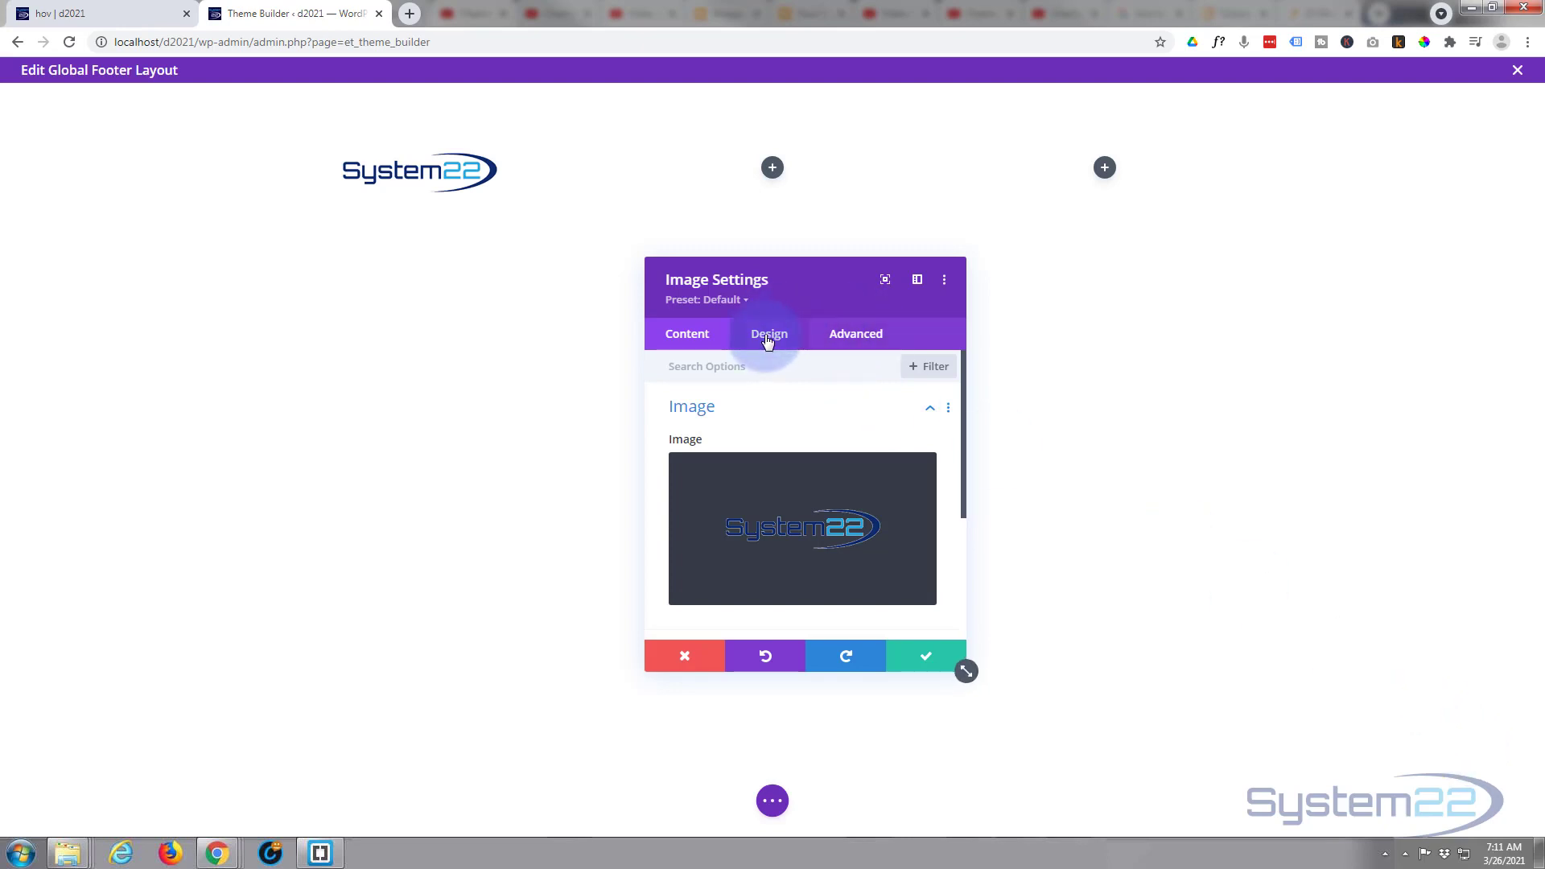
click(767, 408)
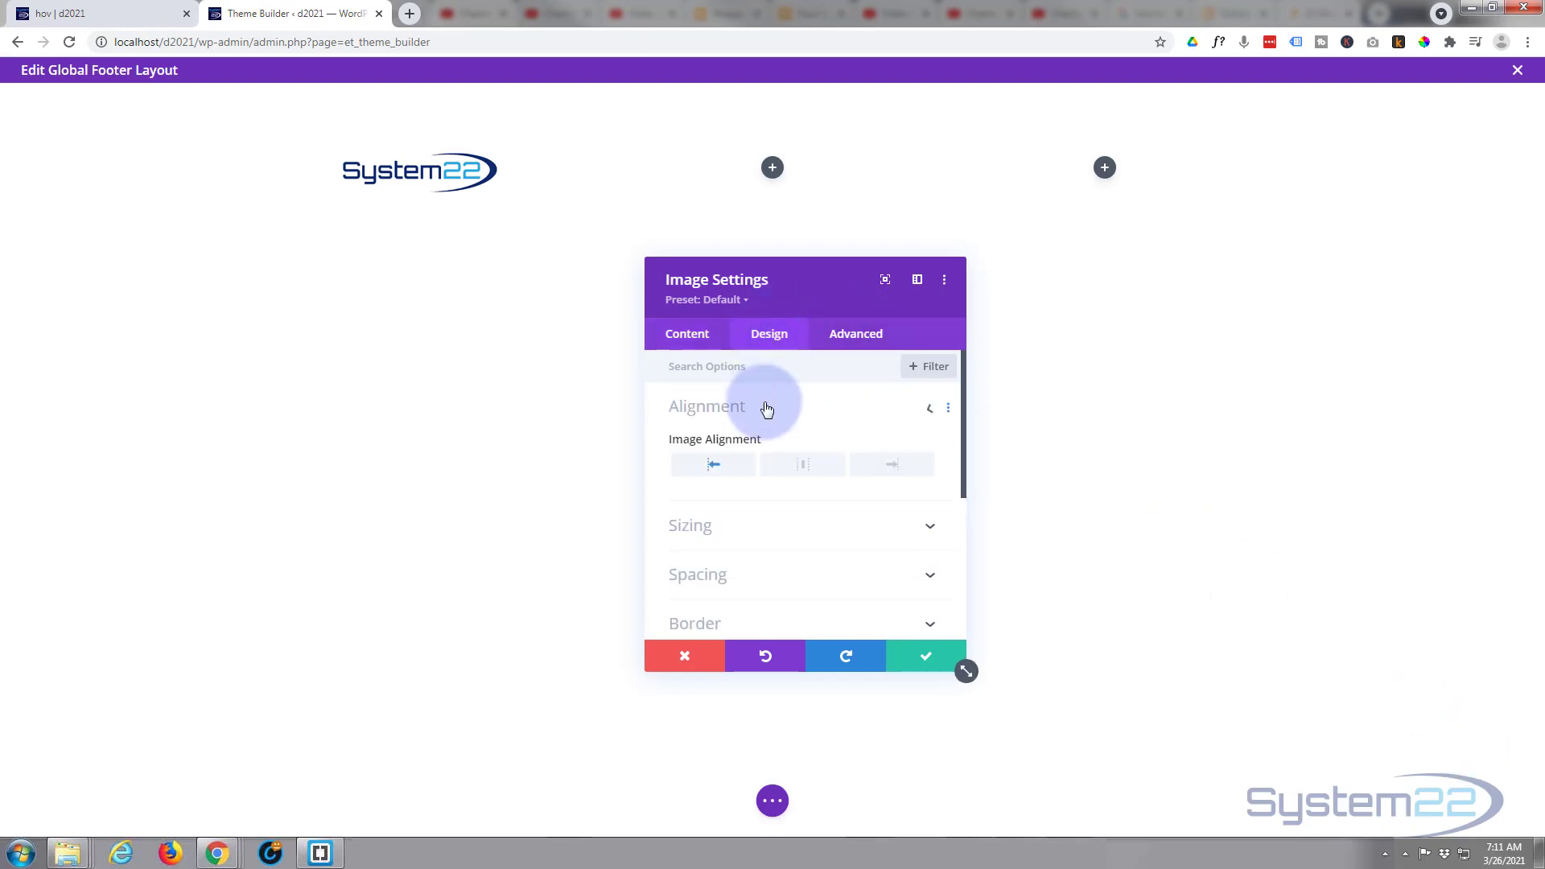
click(802, 467)
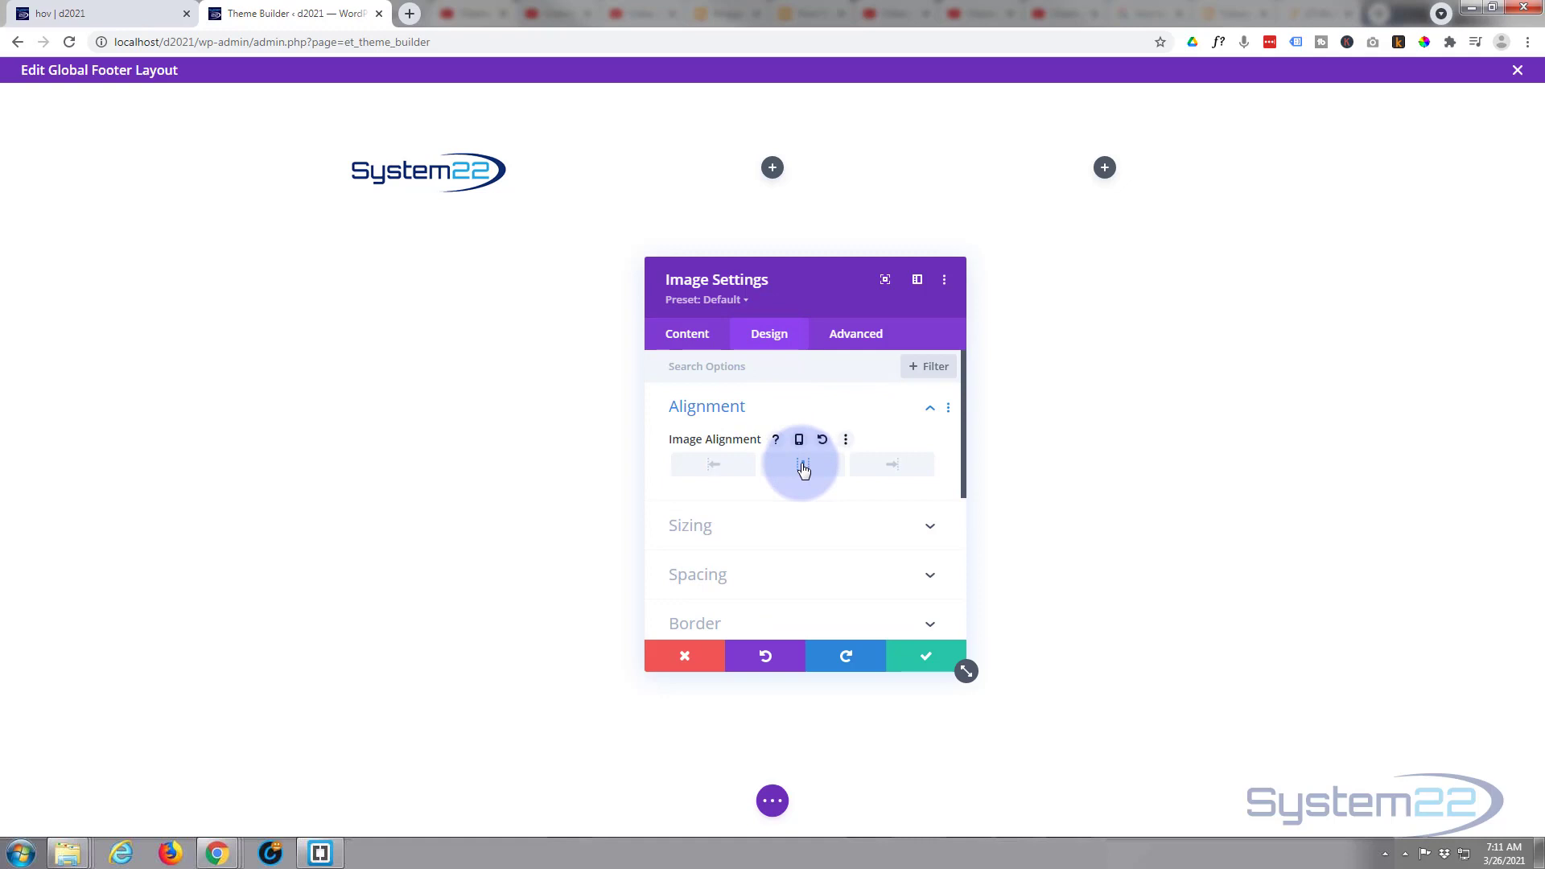
click(931, 657)
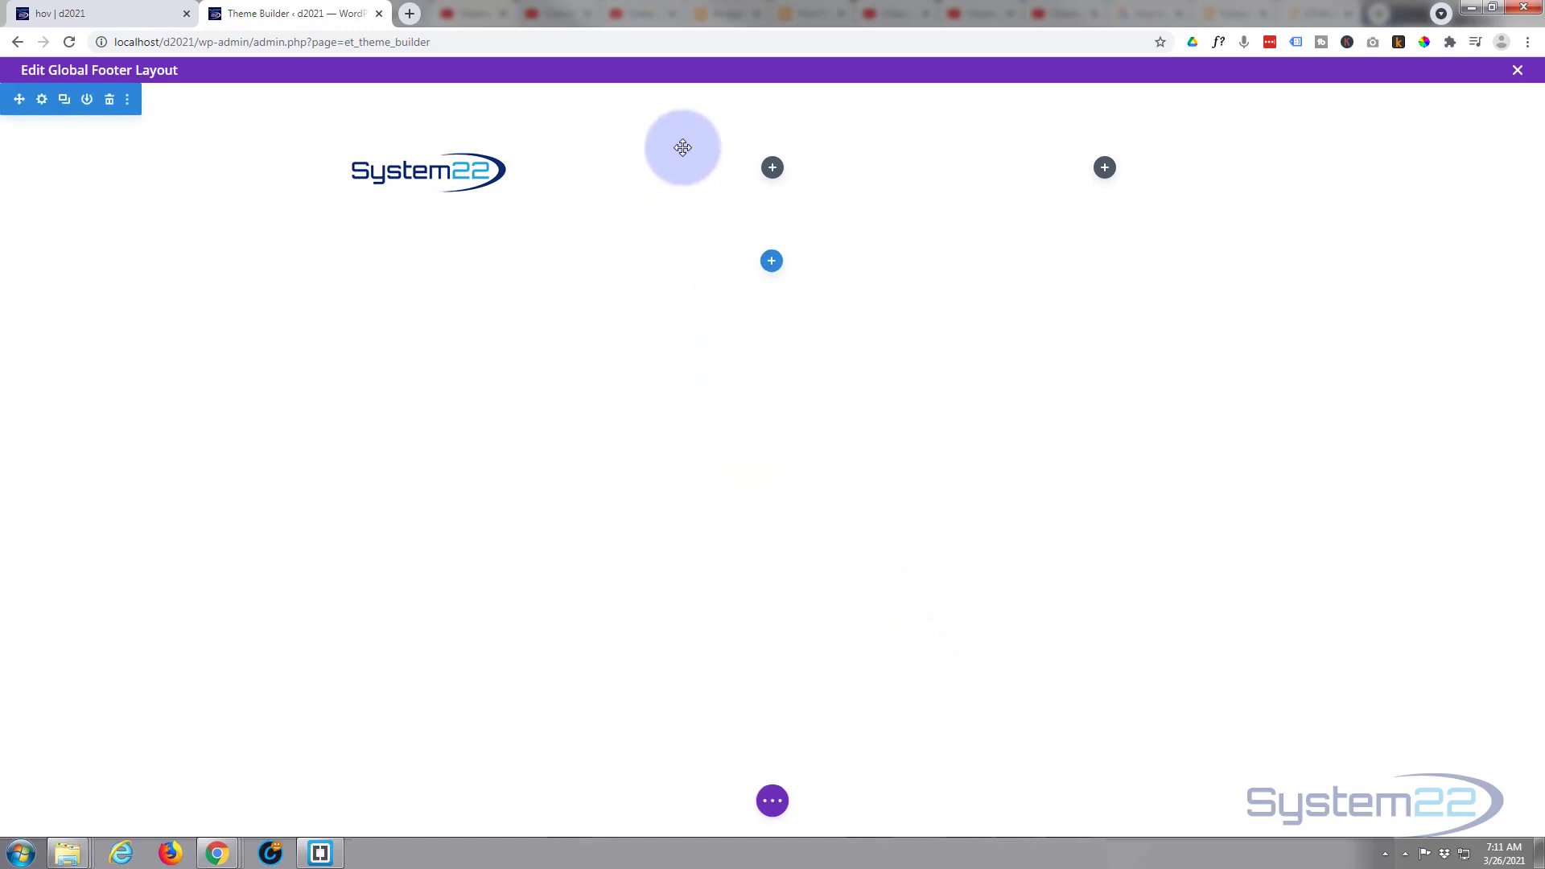
- Add a Menu module to the footer row's middle column and assign the footer menu to it
click(772, 169)
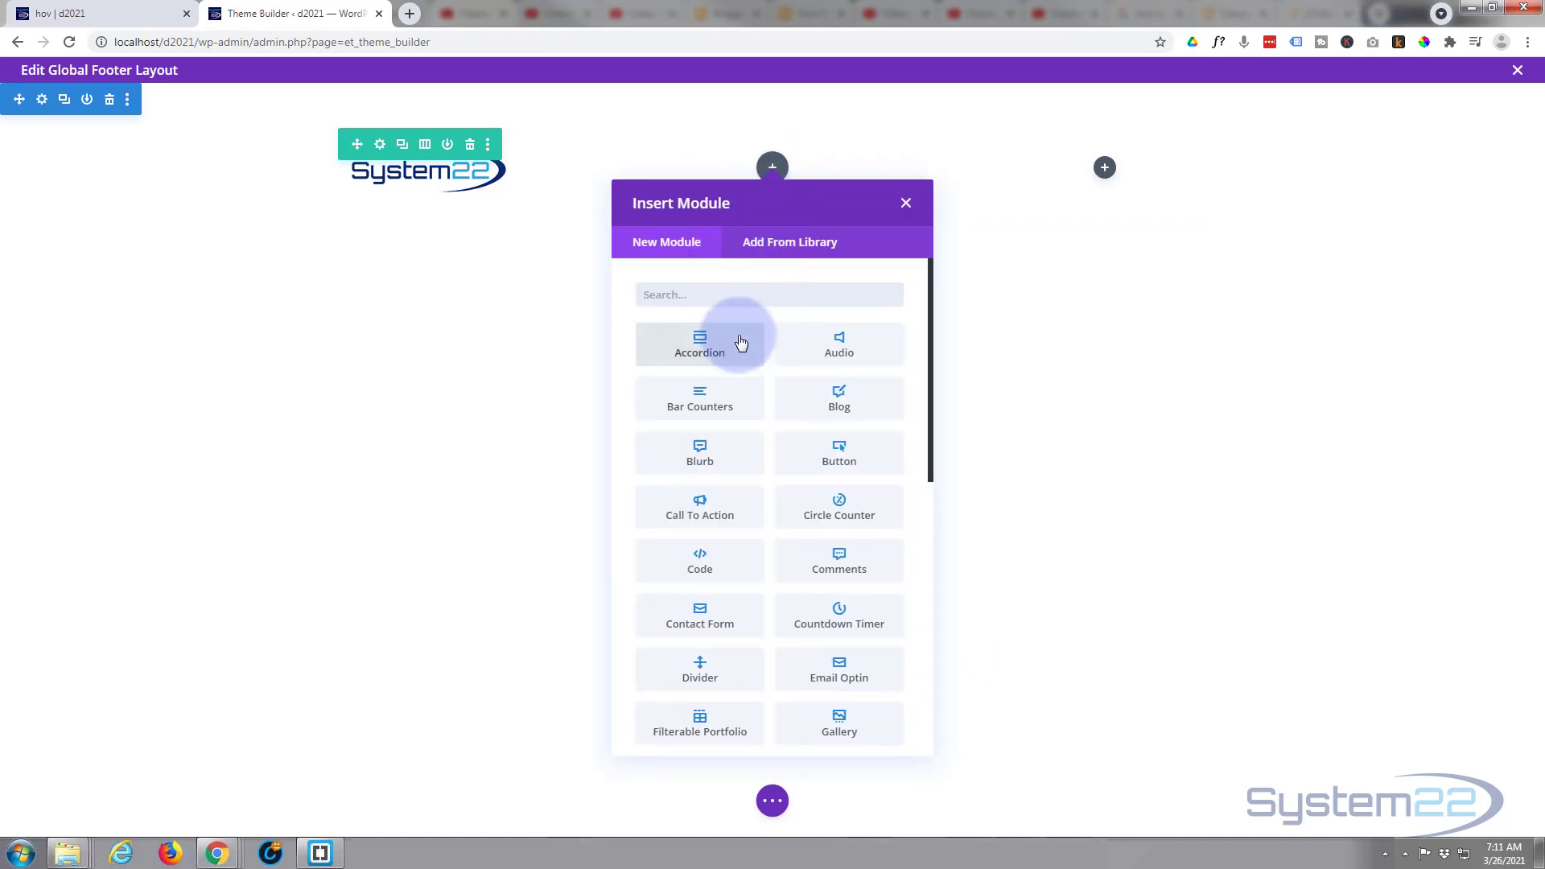
scroll(740, 342, down, 4)
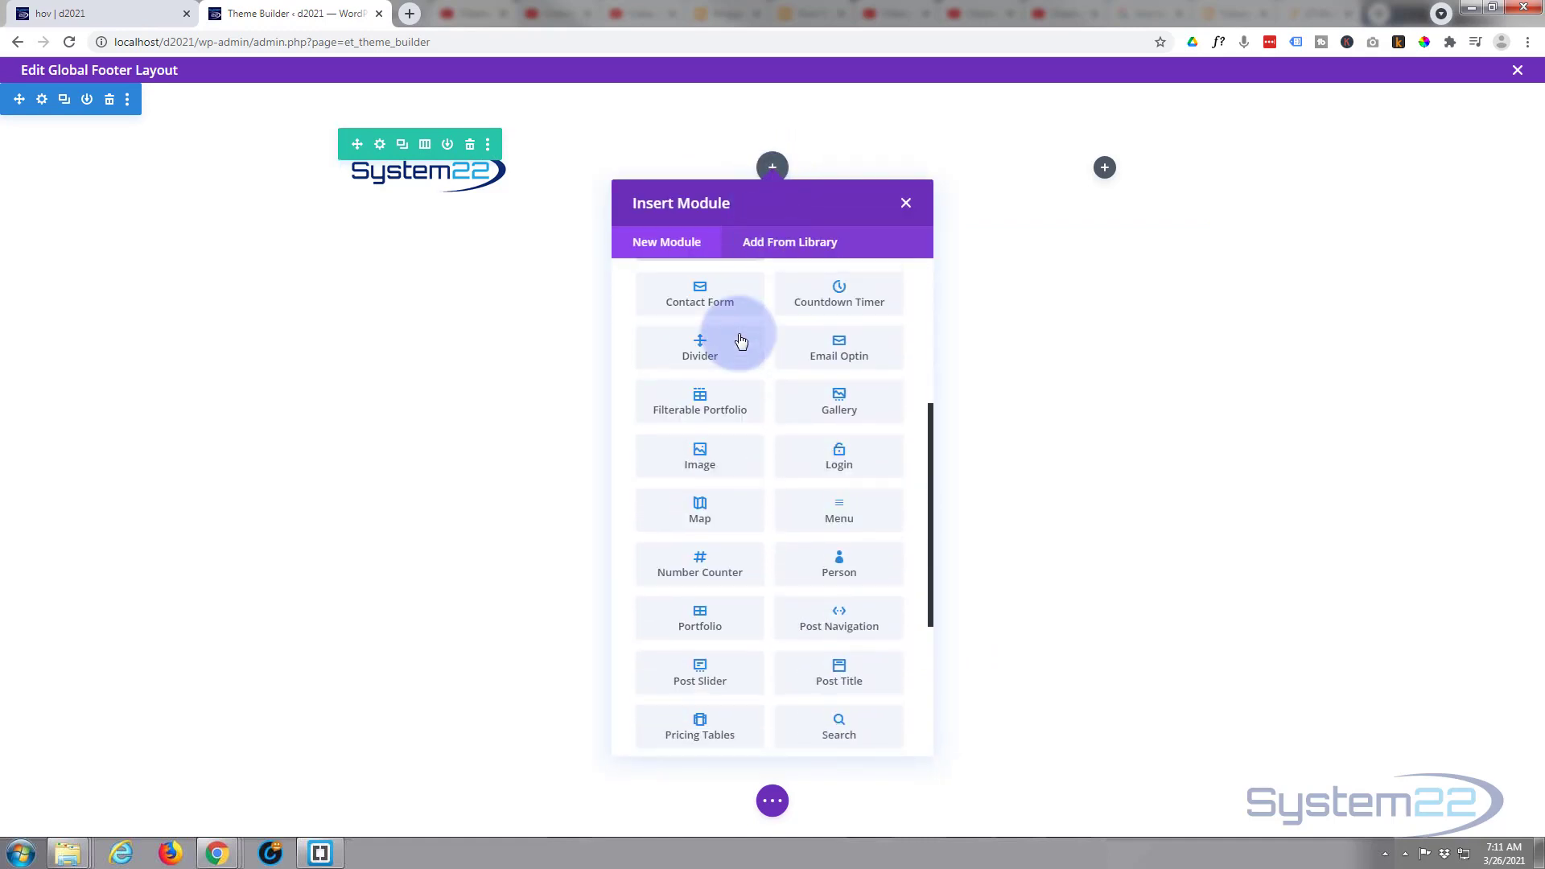
scroll(740, 342, down, 2)
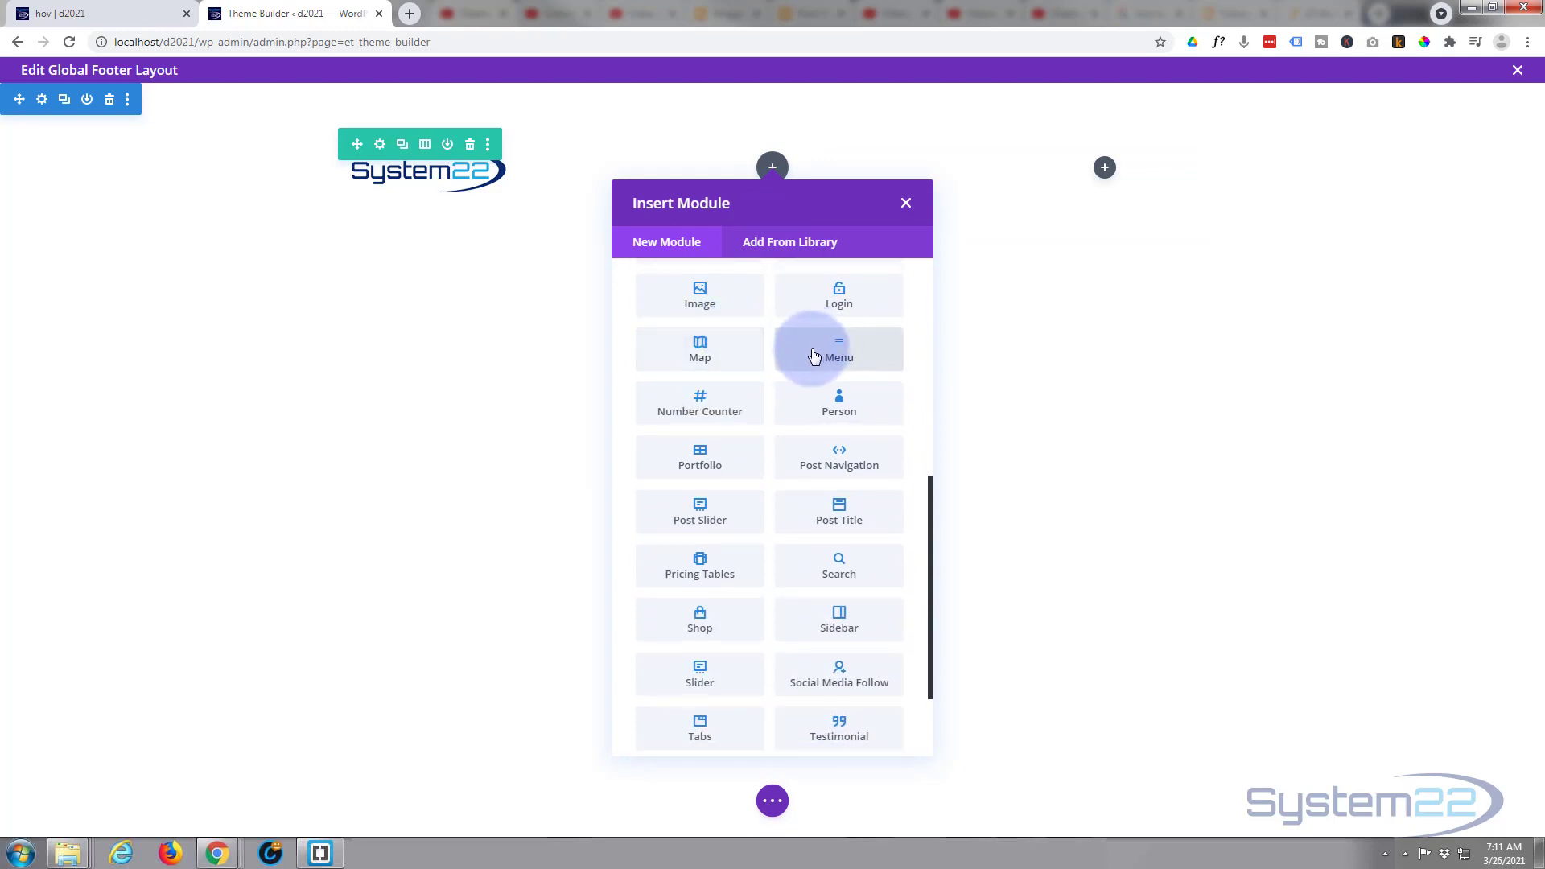
click(857, 359)
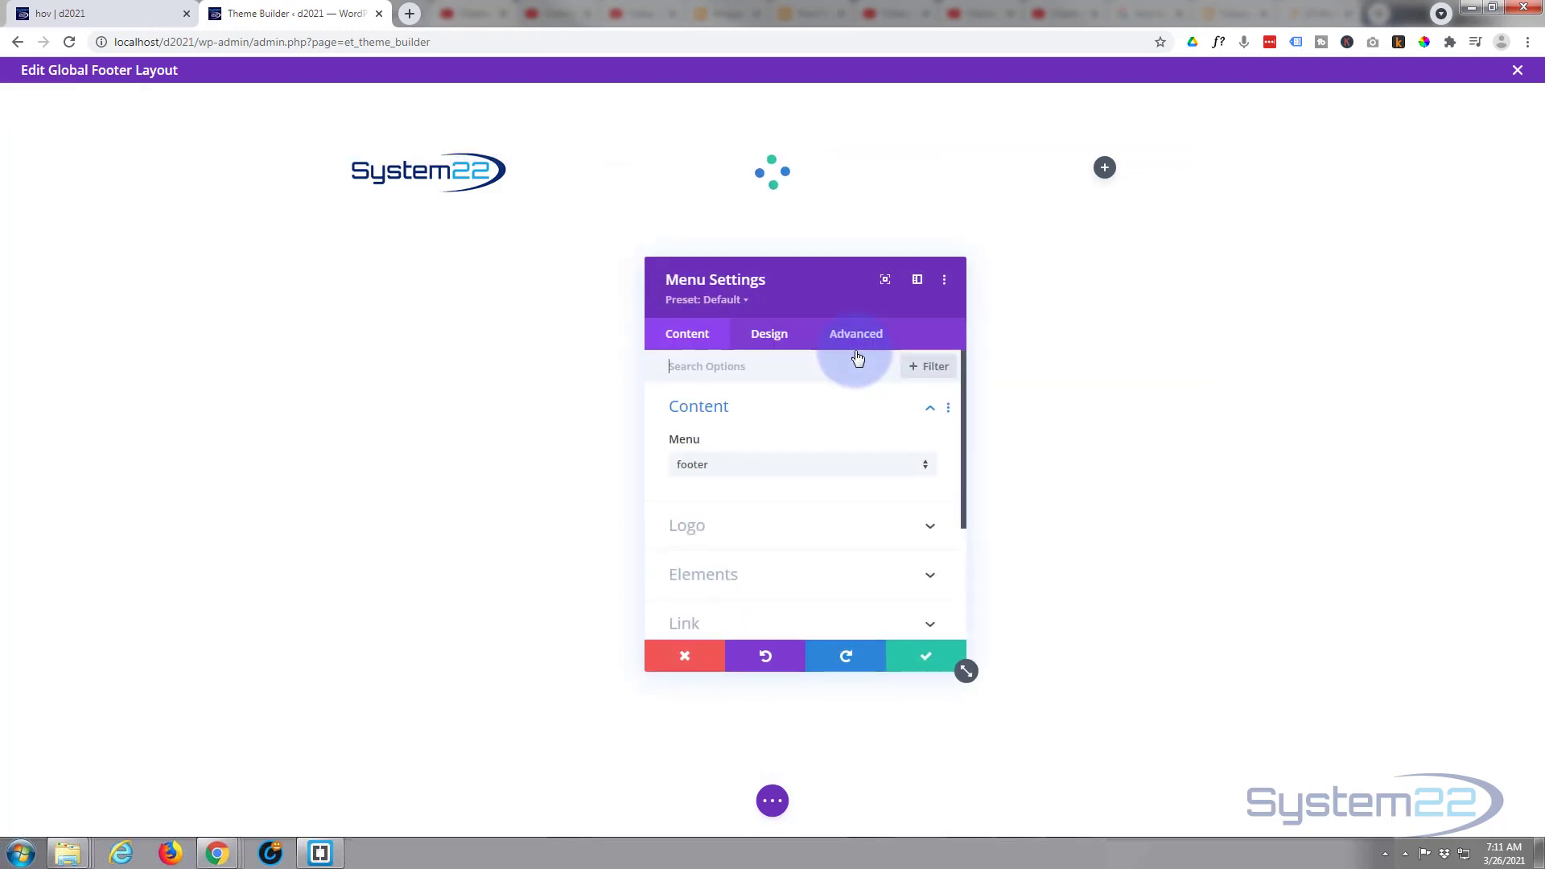
click(736, 471)
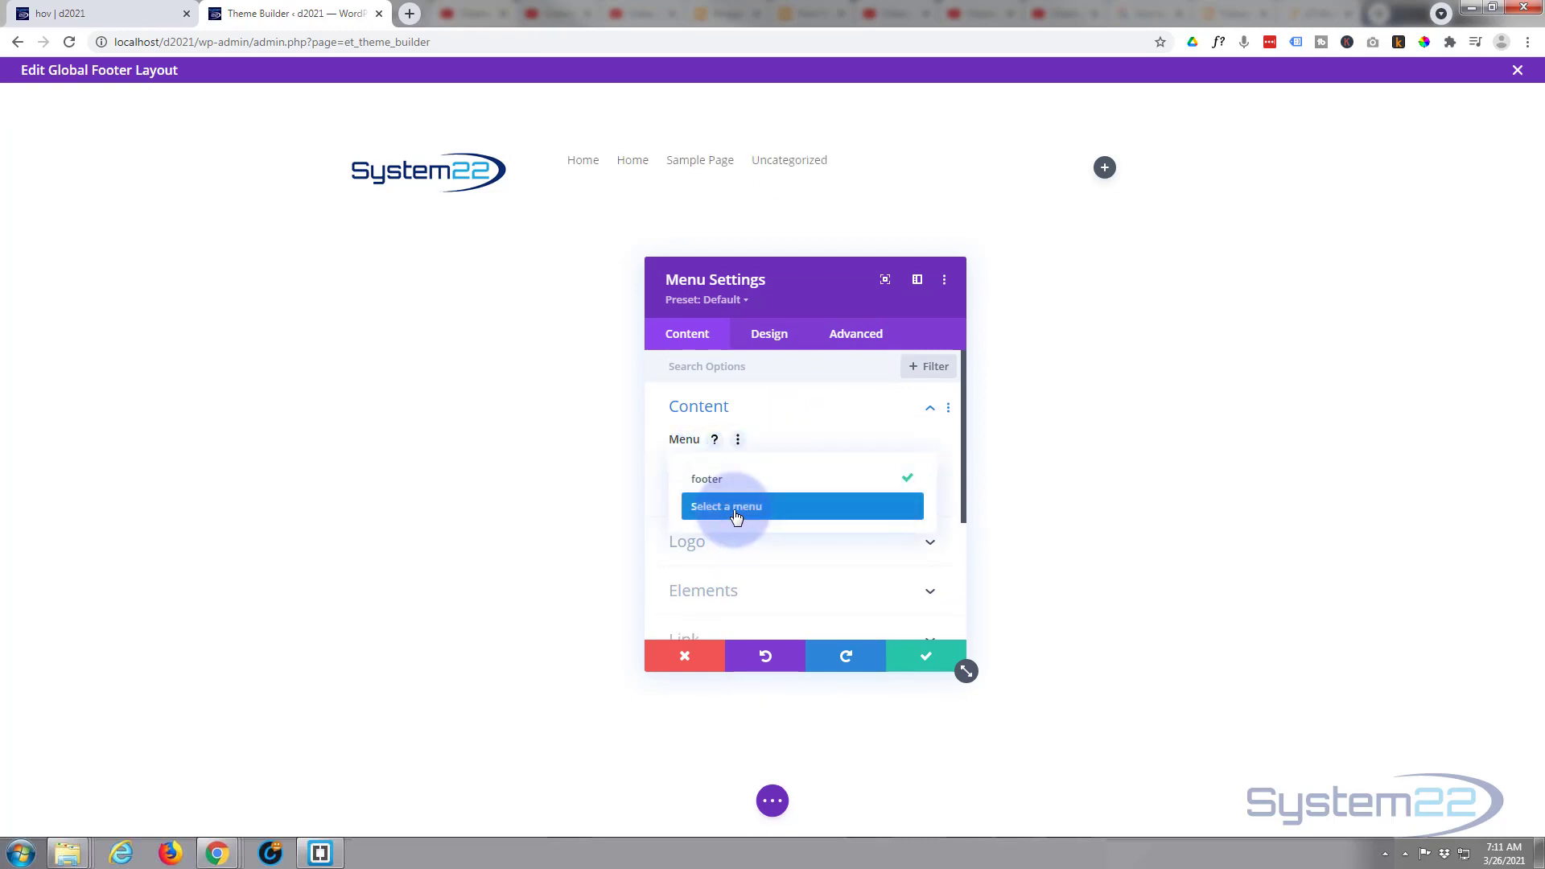
click(736, 507)
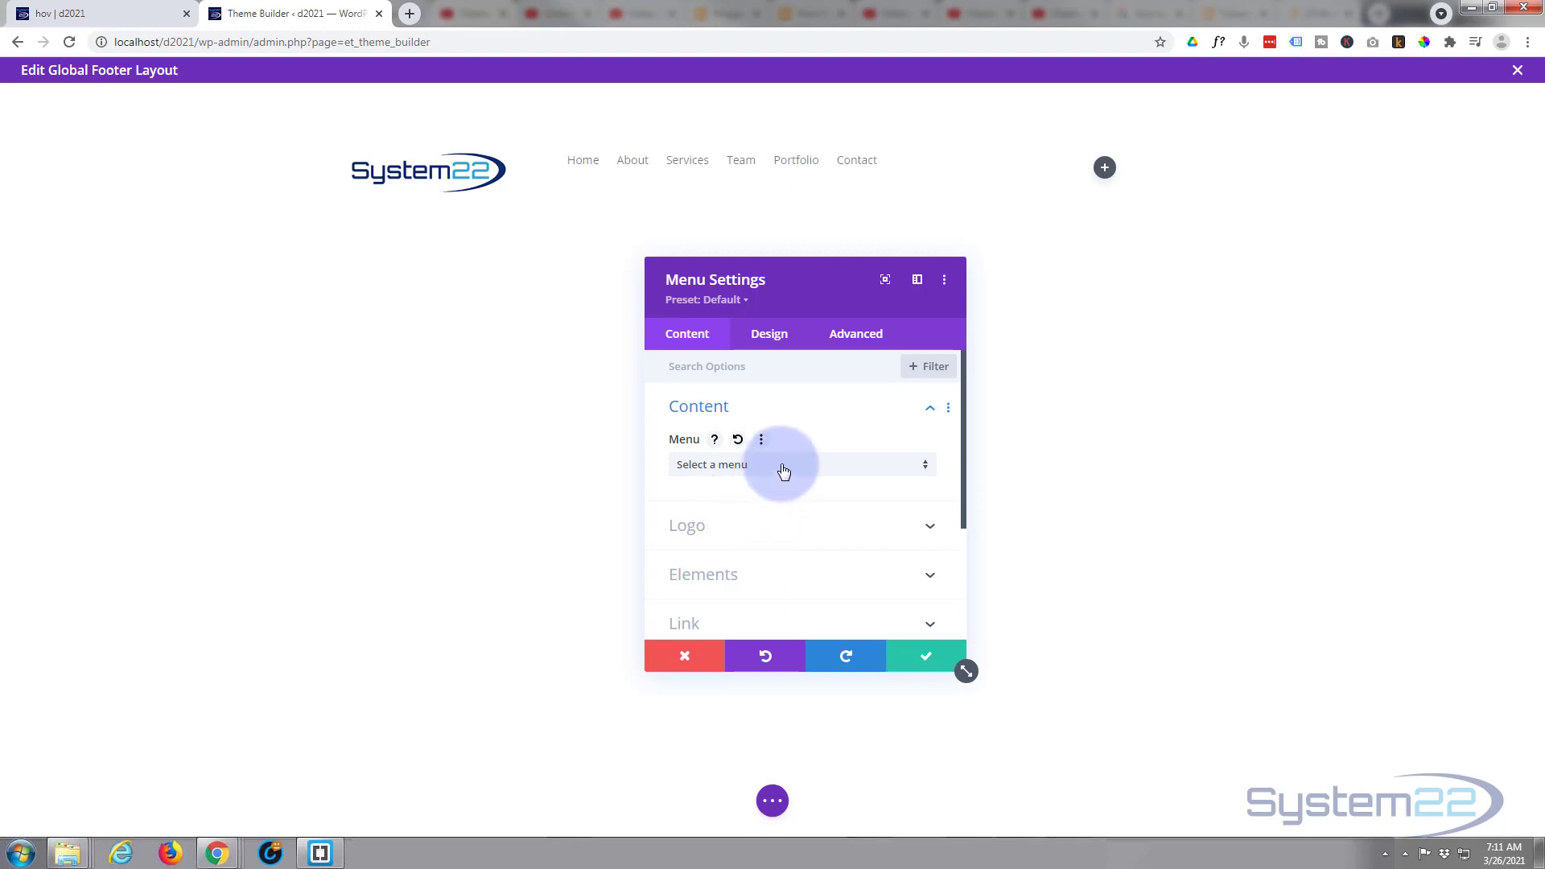
click(783, 471)
click(740, 482)
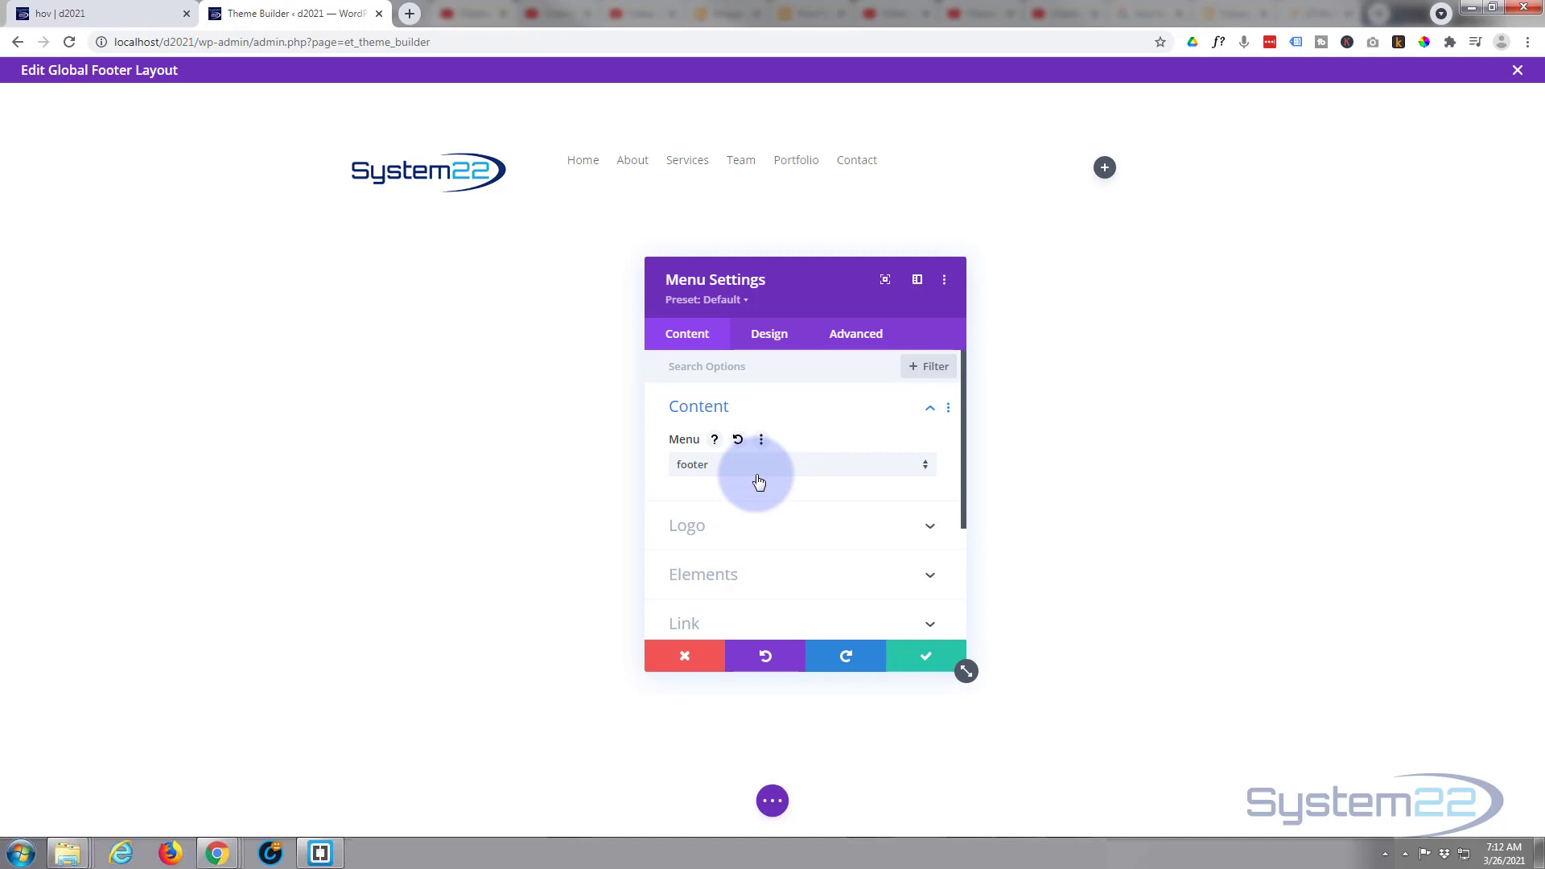
- Set the Menu module's layout style to Centered in its design settings
click(778, 341)
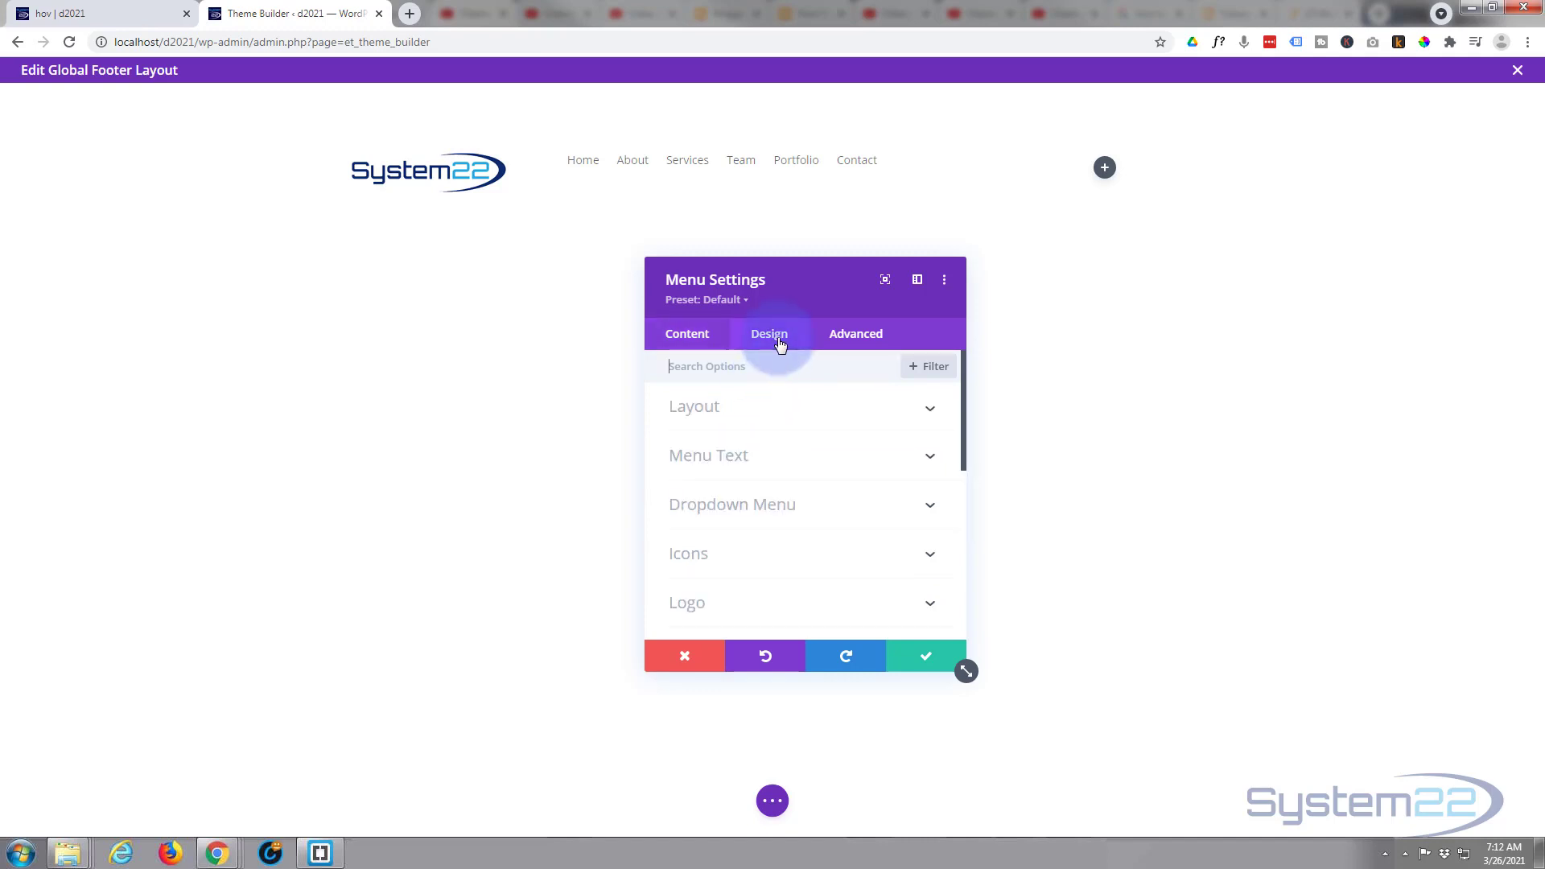
click(796, 415)
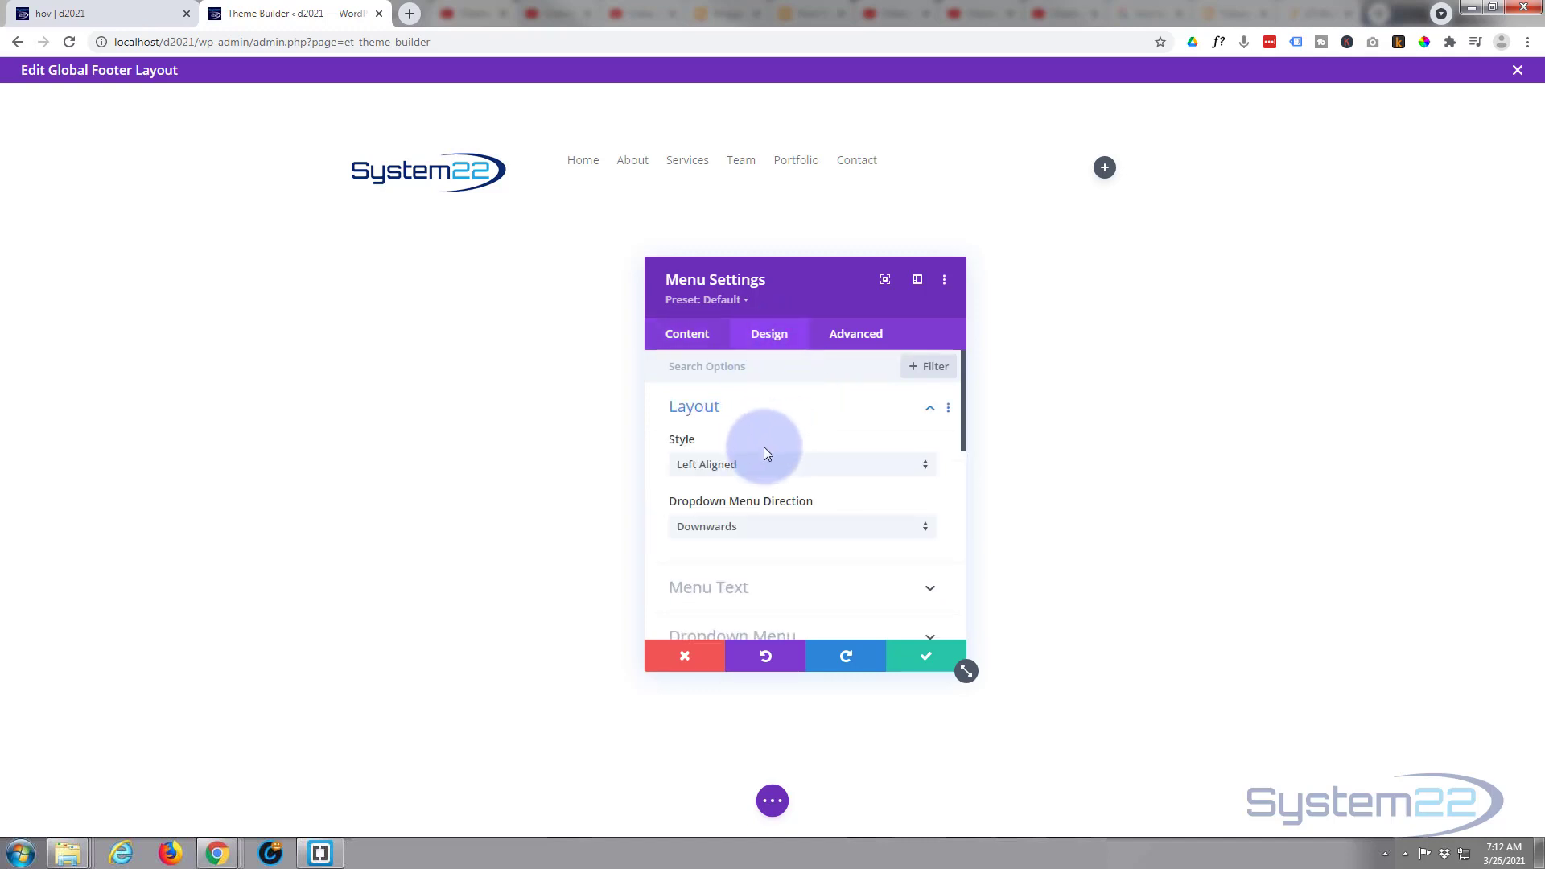
click(793, 470)
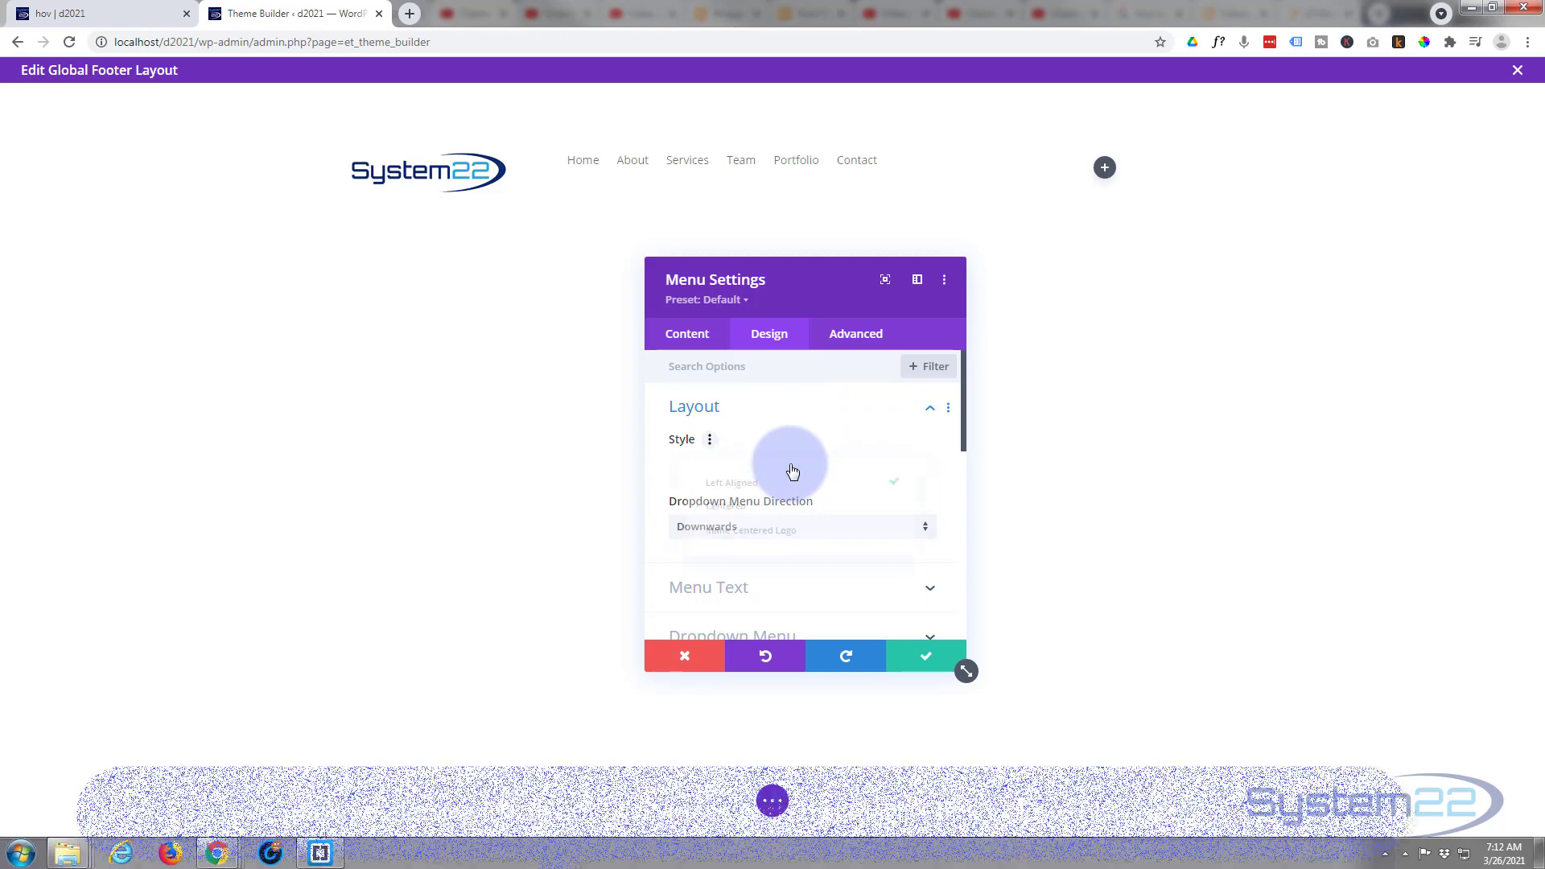
click(778, 519)
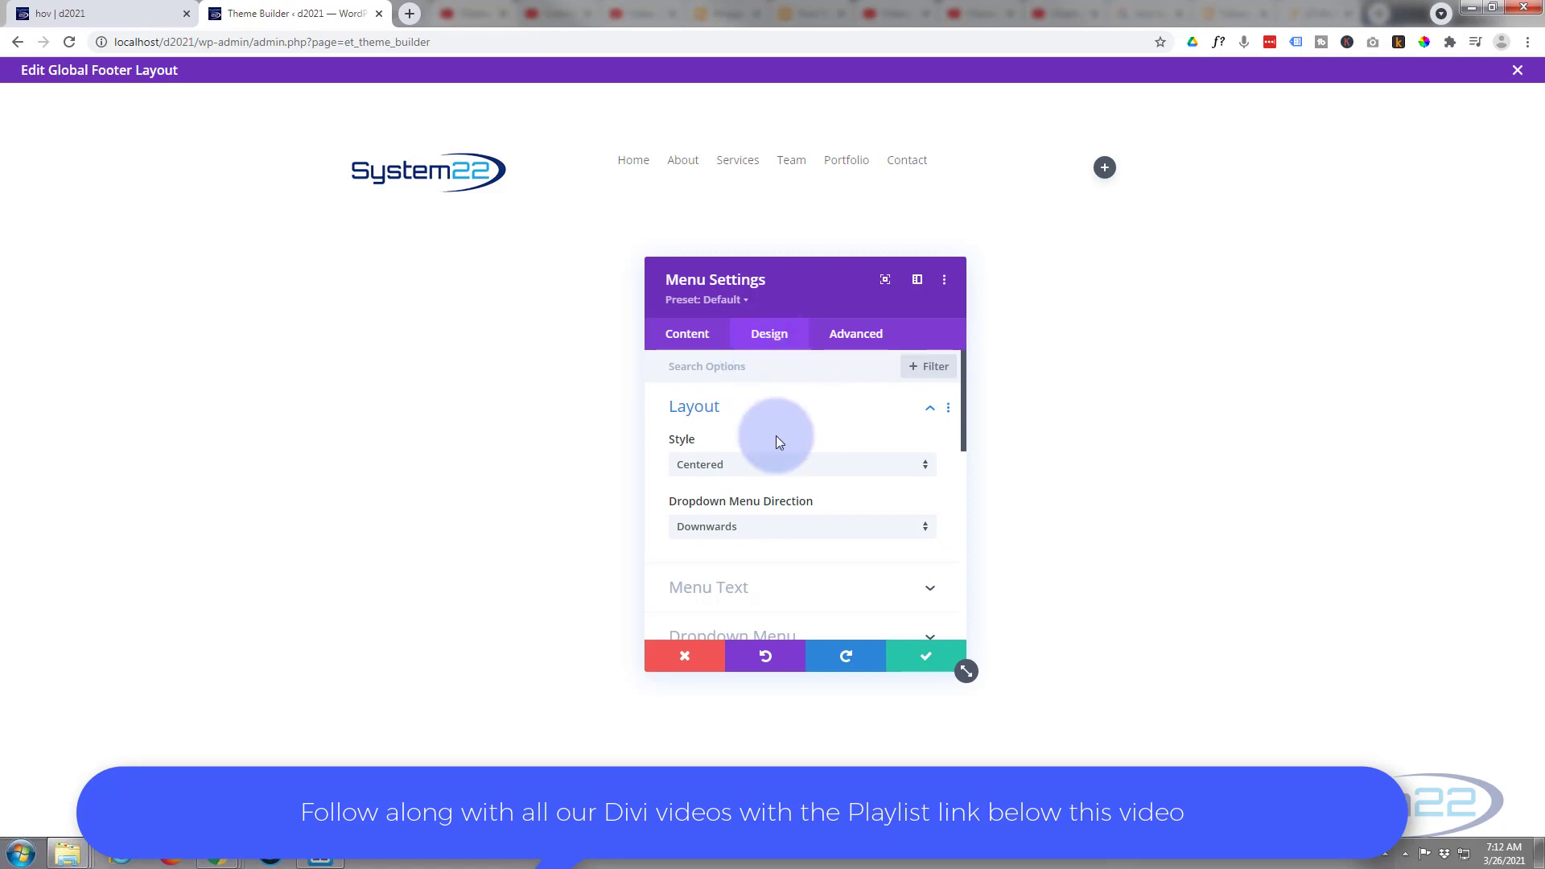
- Review the menu text's font, colour, size and spacing options, keep the Default font, and save the Menu module
scroll(776, 437, down, 1)
click(765, 502)
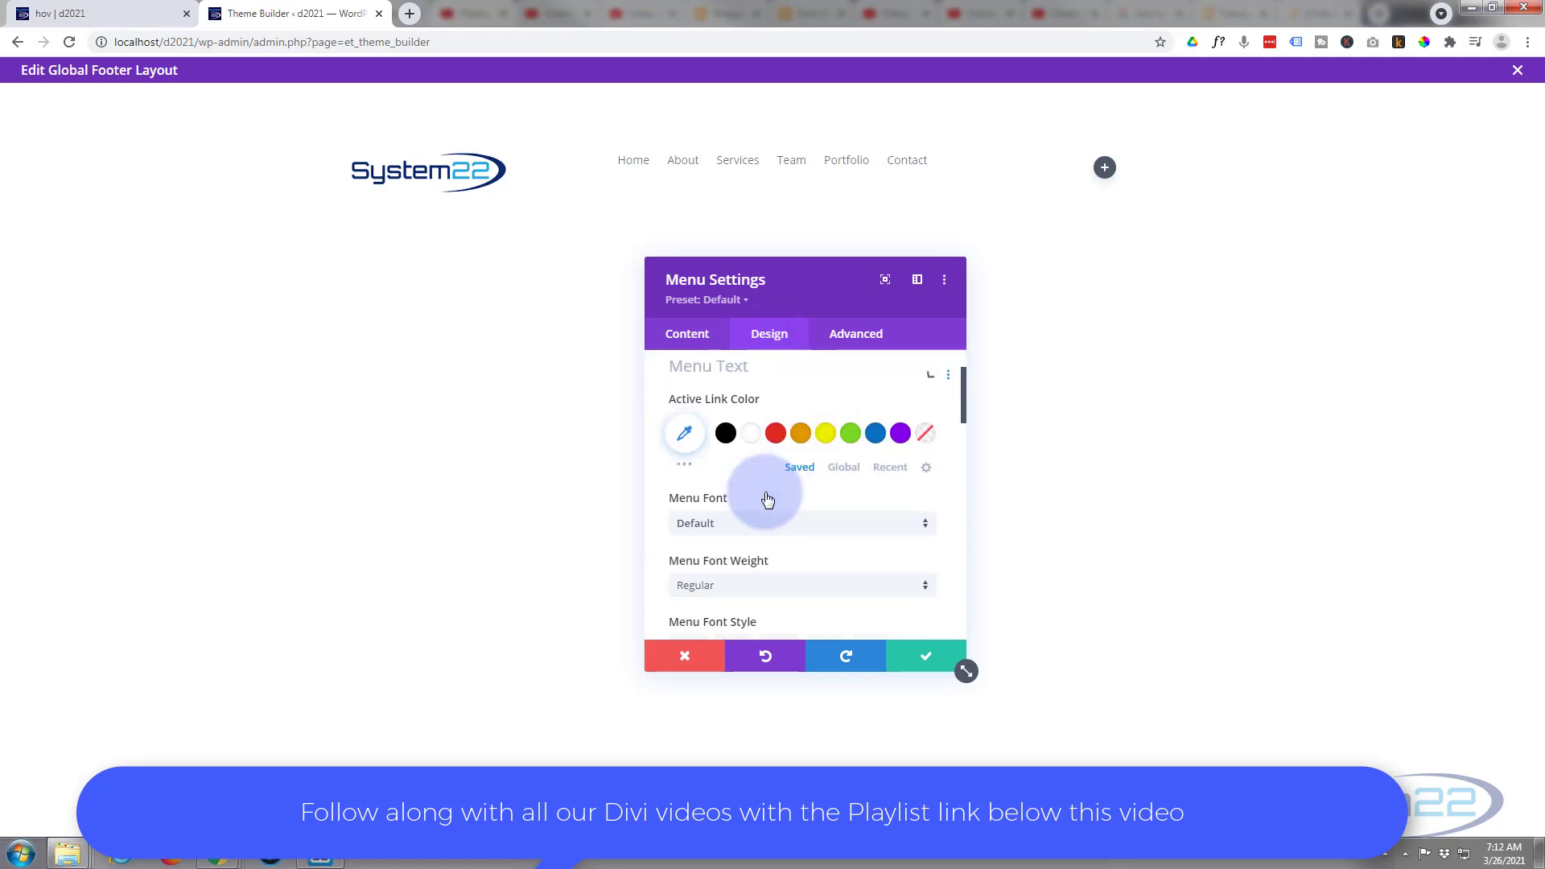
scroll(764, 495, down, 2)
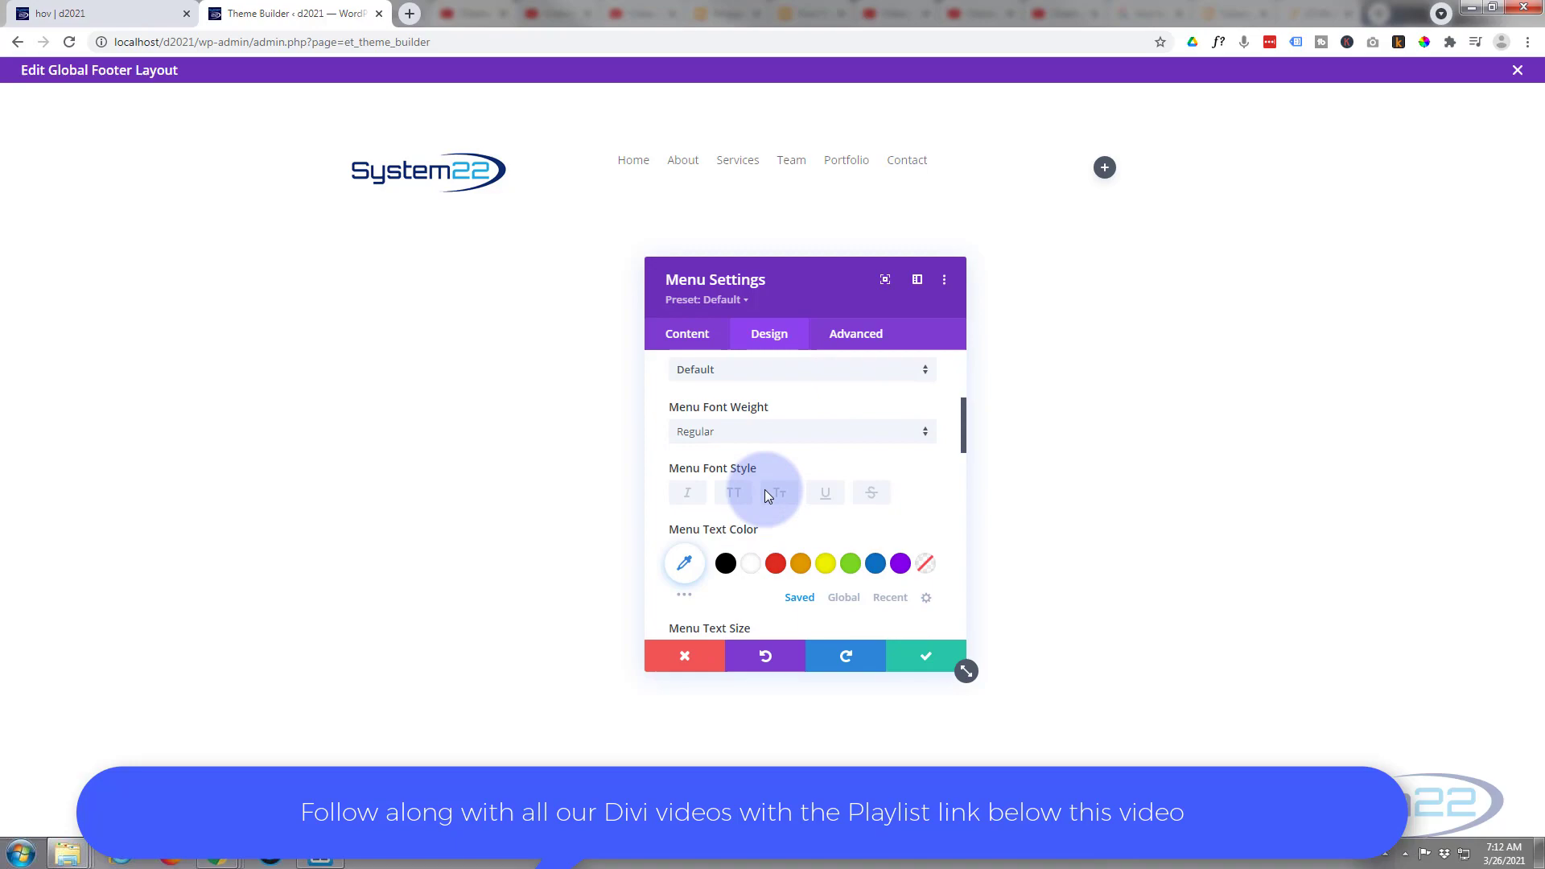
click(769, 370)
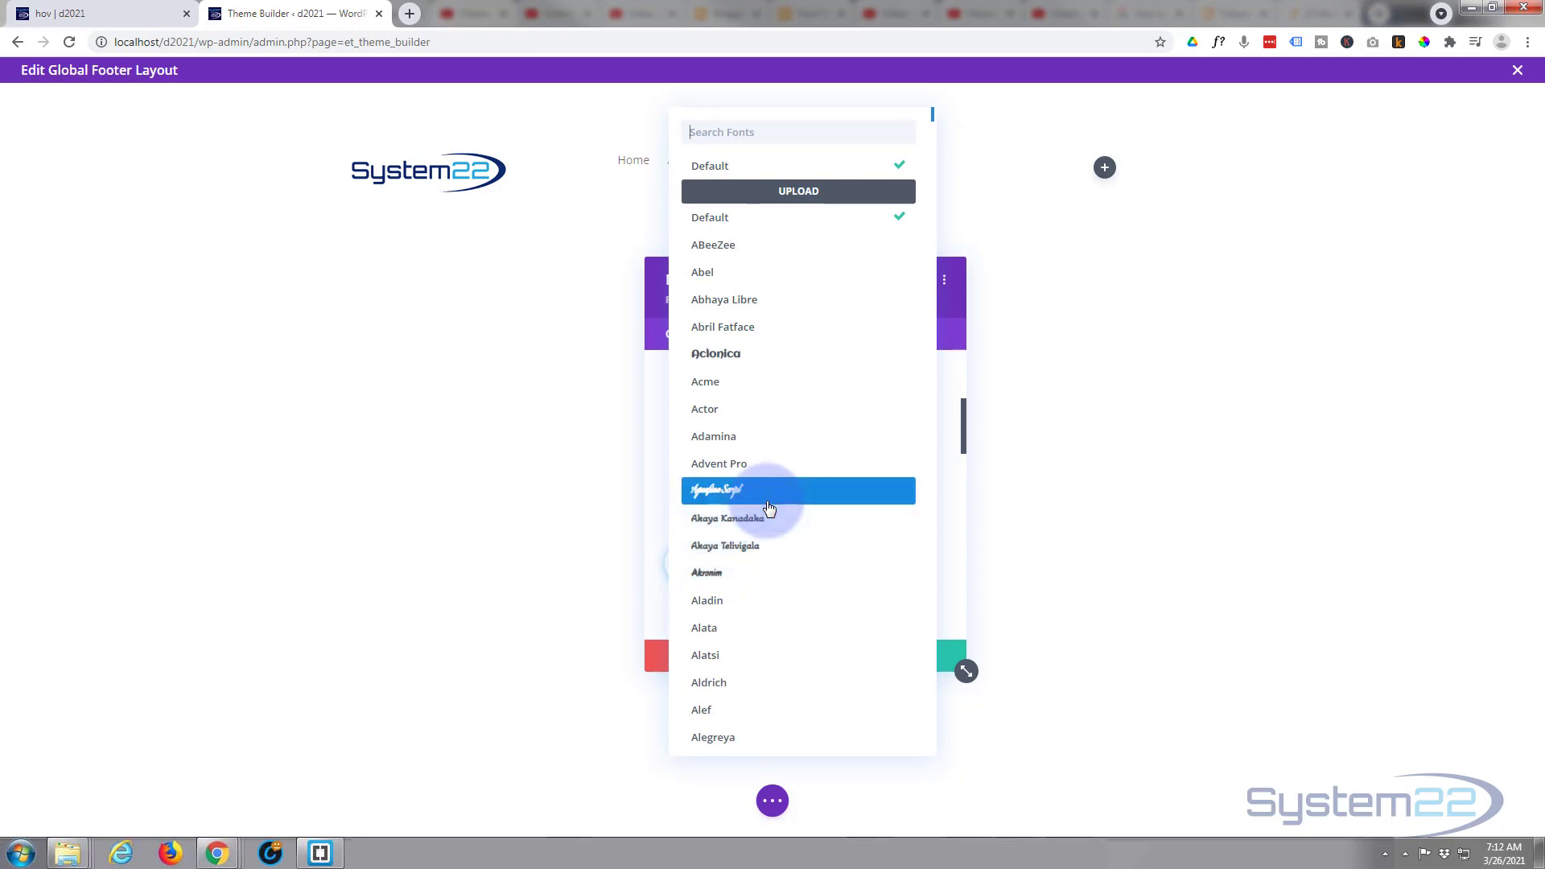
click(720, 168)
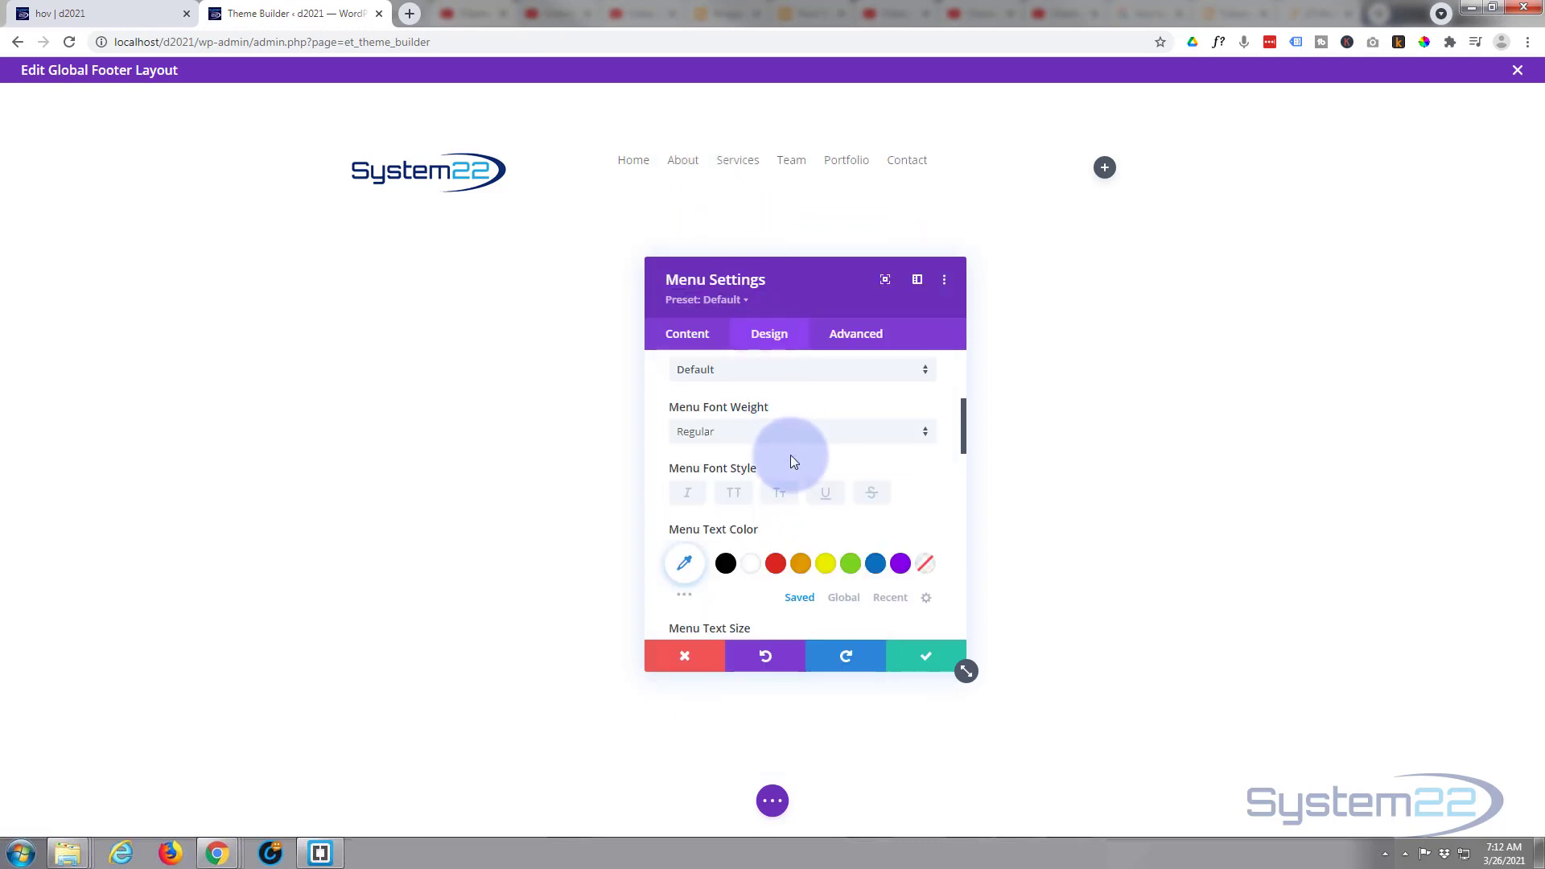
scroll(790, 454, down, 2)
scroll(788, 466, down, 4)
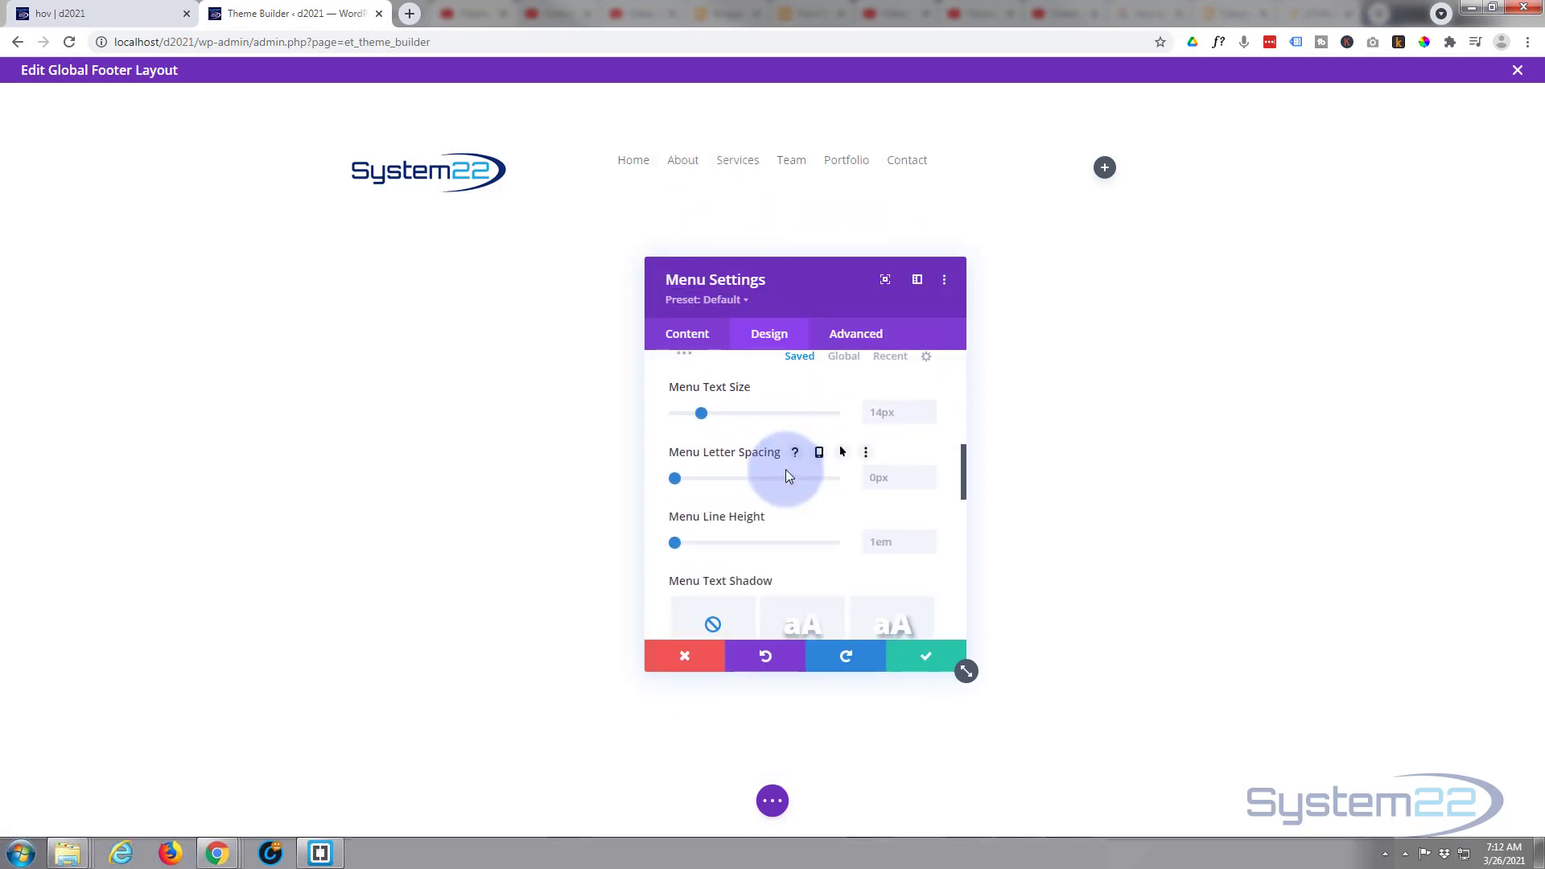
scroll(787, 473, down, 2)
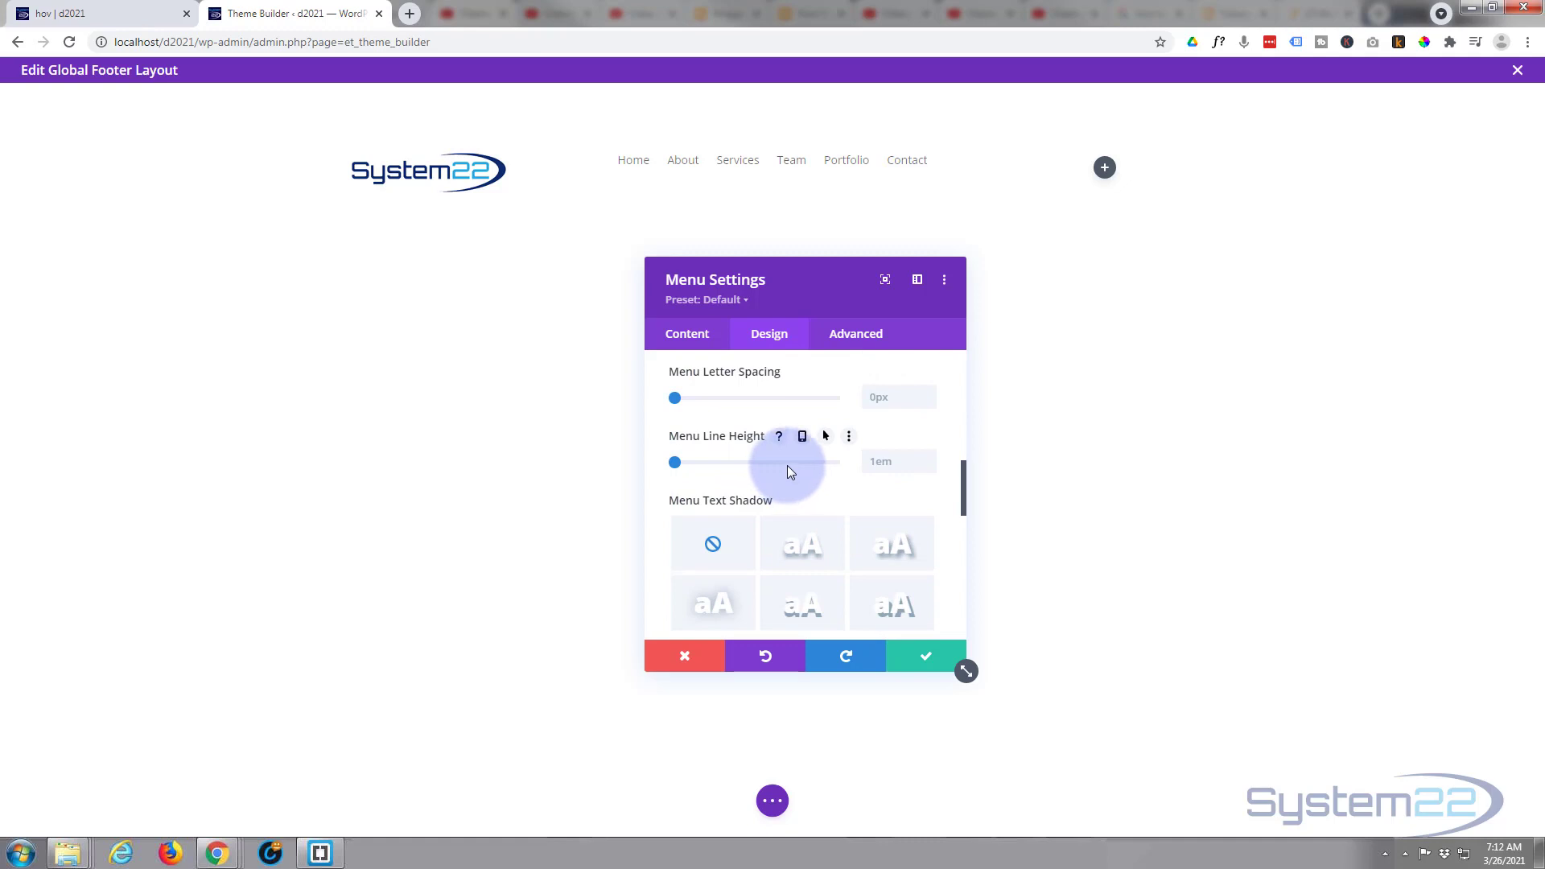
click(930, 663)
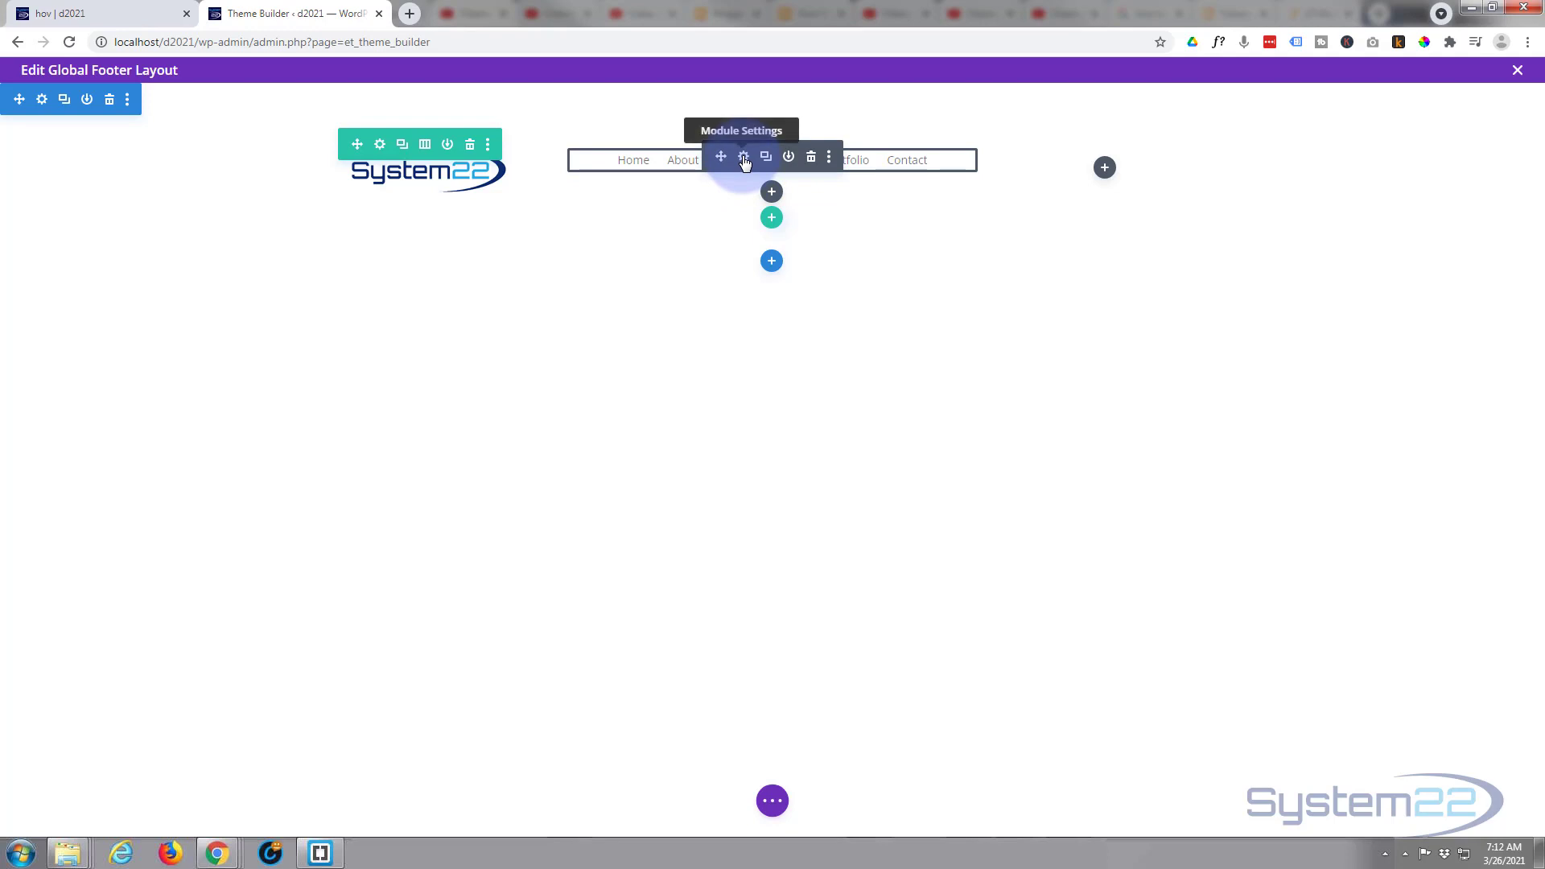
- Add a Text module below the menu in the footer row's middle column
click(773, 193)
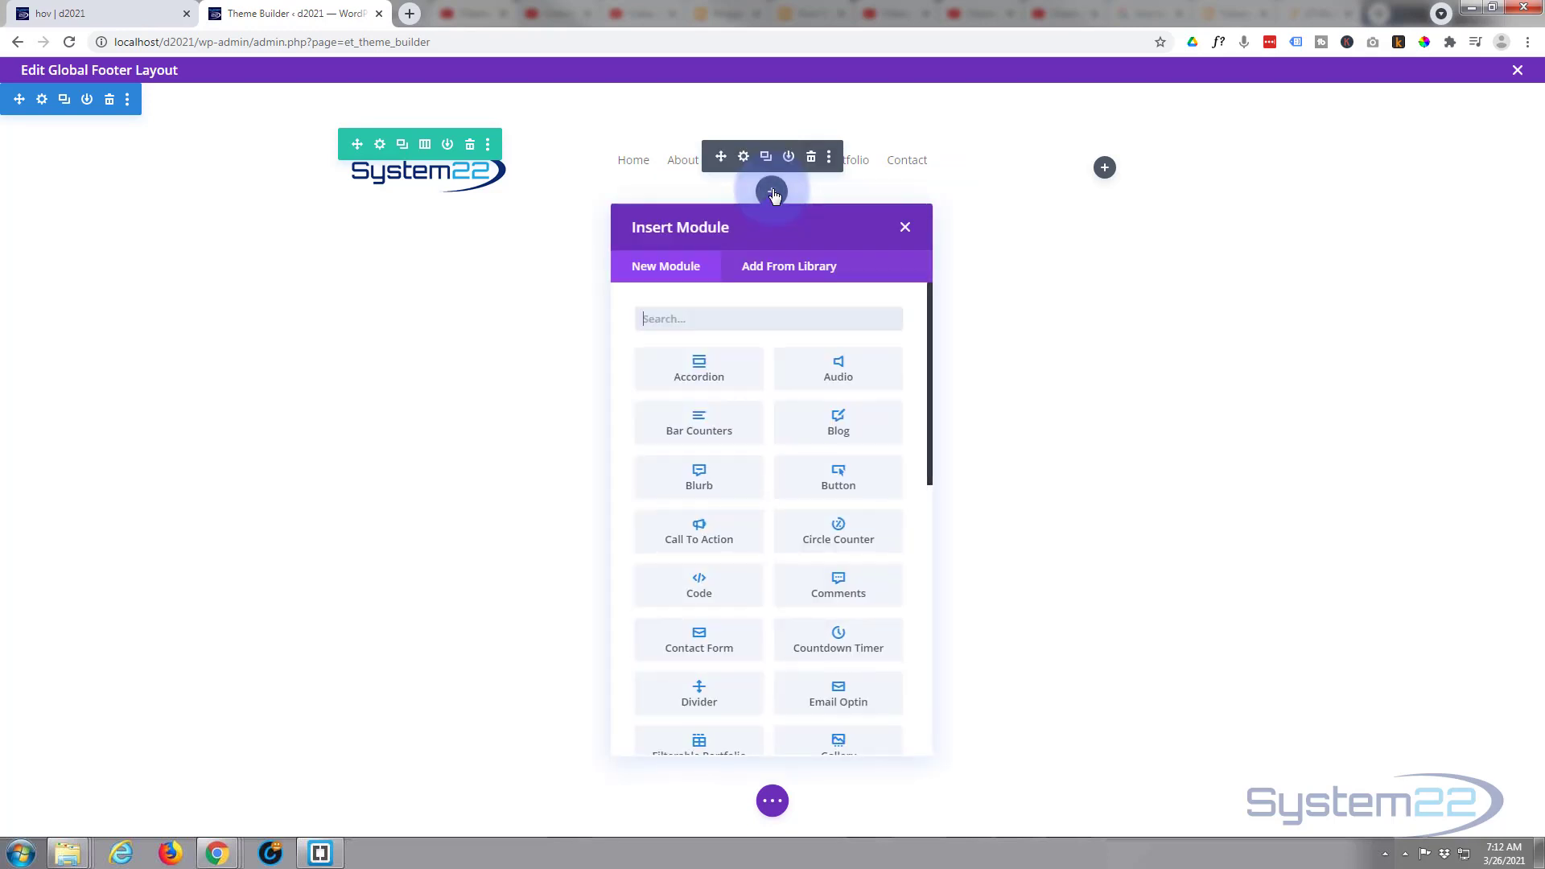
scroll(827, 428, down, 8)
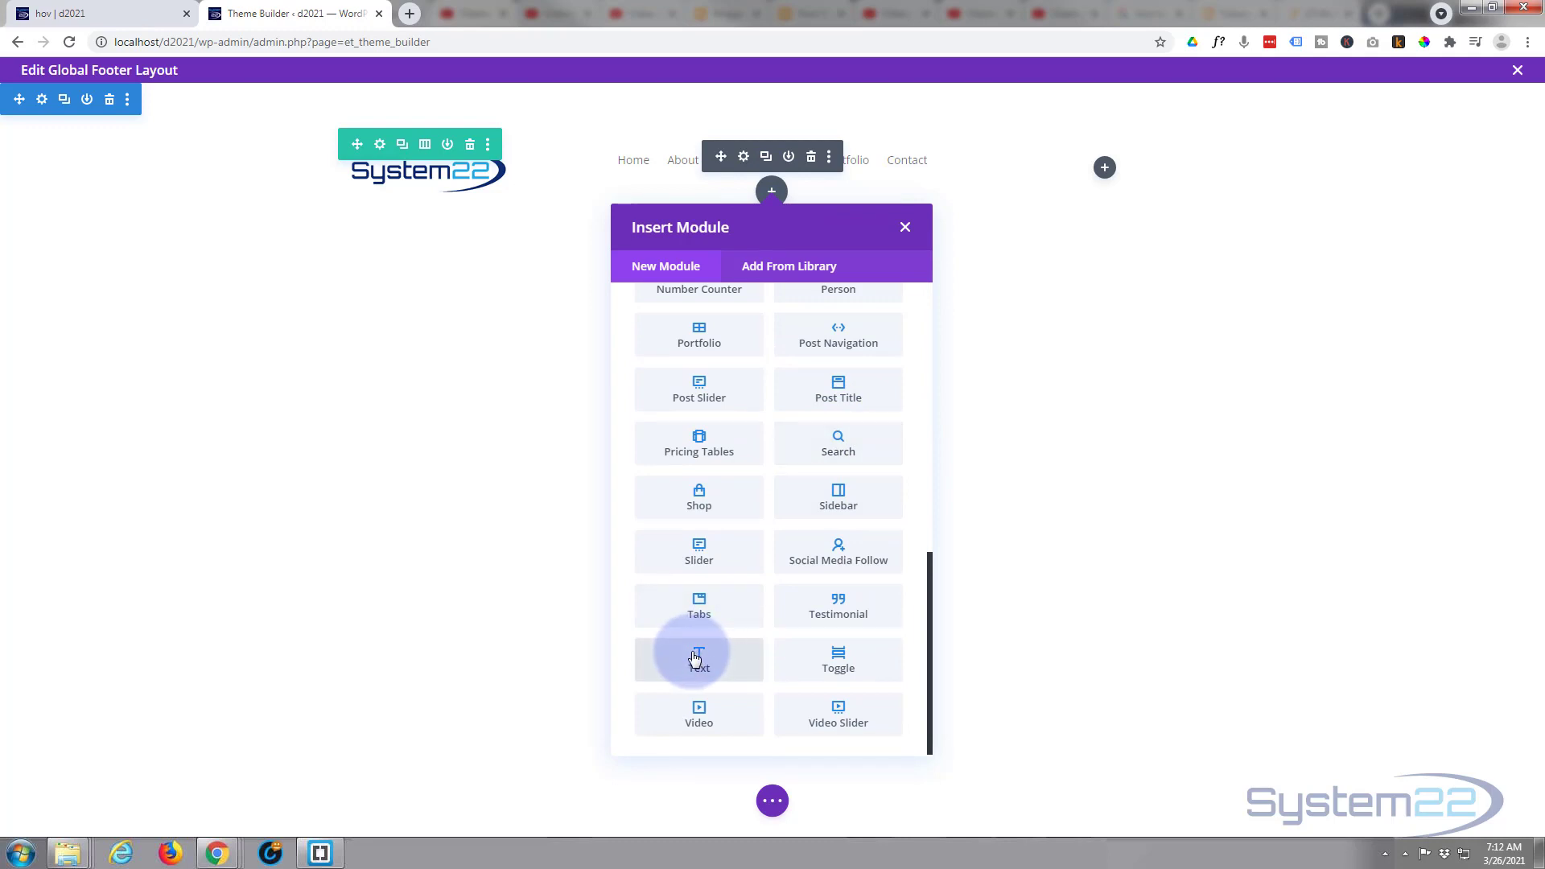
click(711, 661)
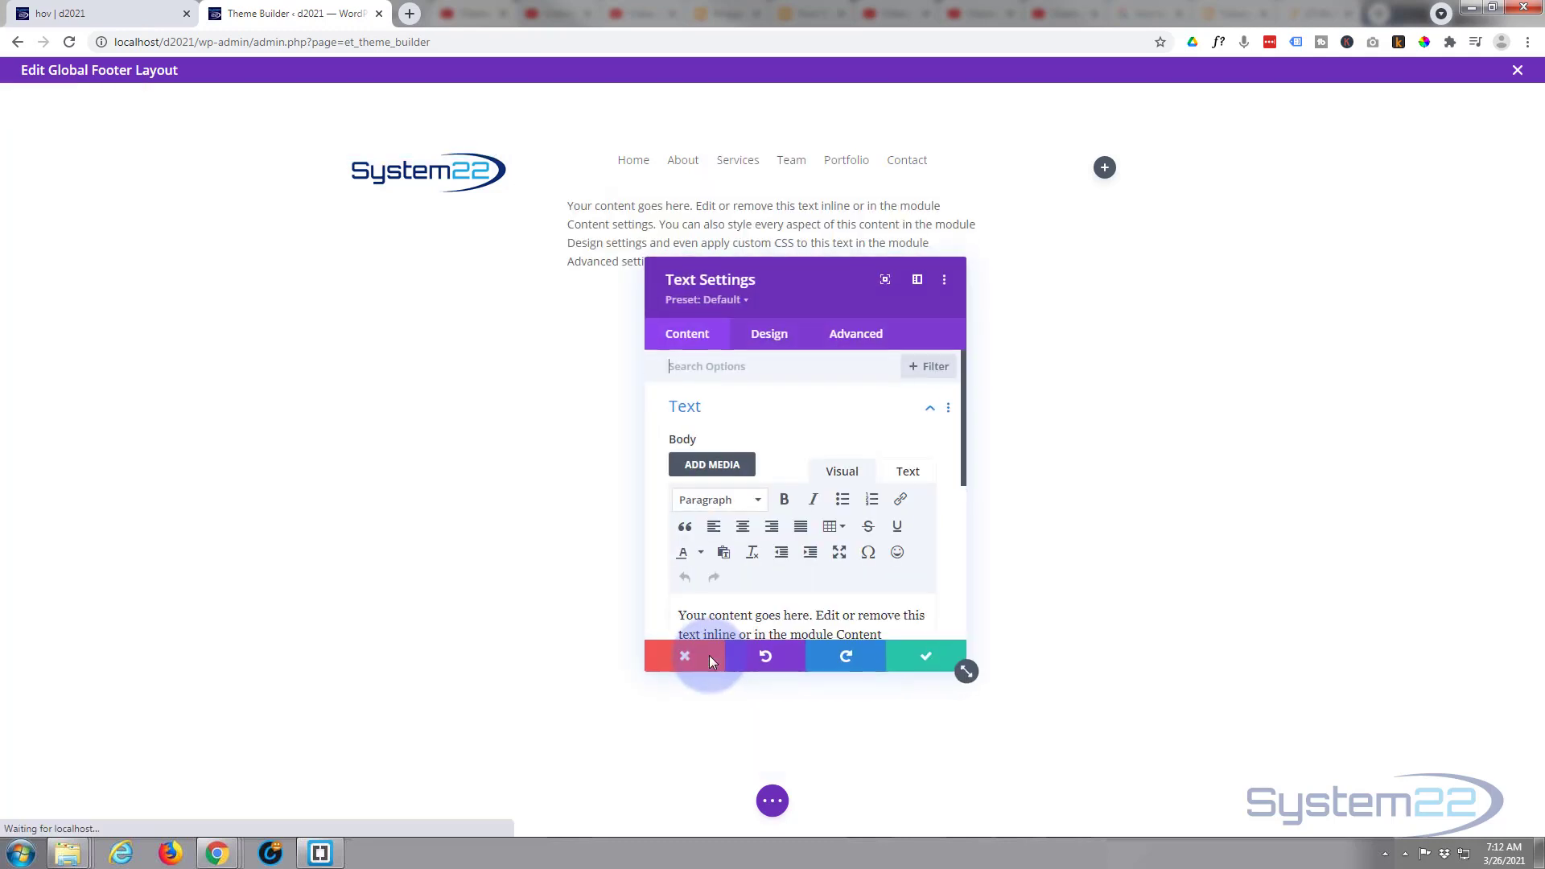
- Replace the Text module's placeholder body with the Current Date dynamic content
scroll(756, 430, down, 3)
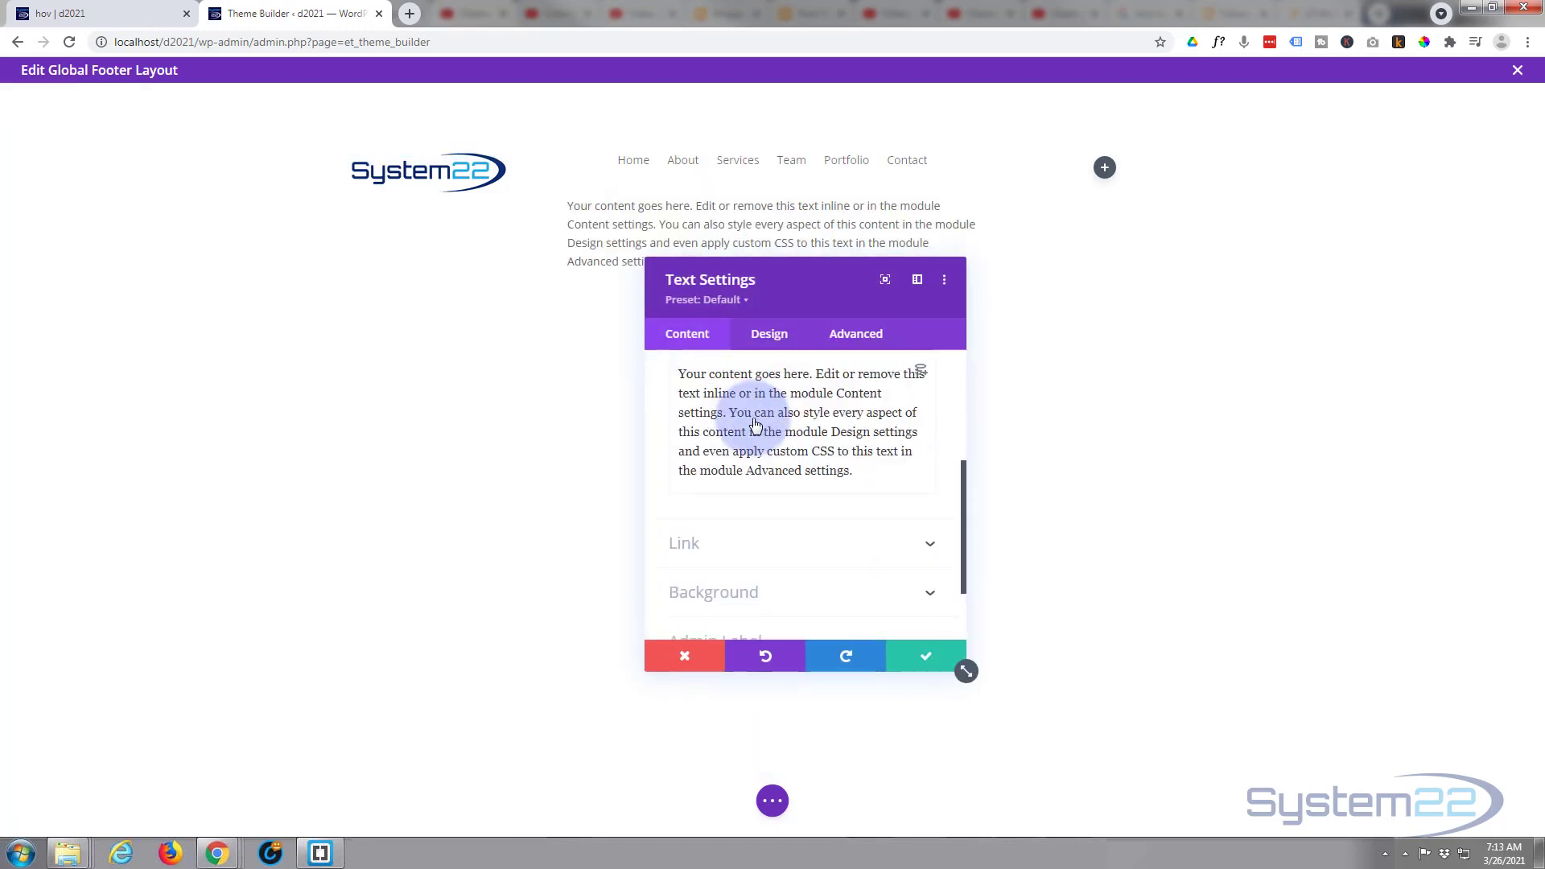
scroll(813, 482, up, 1)
drag(857, 552, 666, 439)
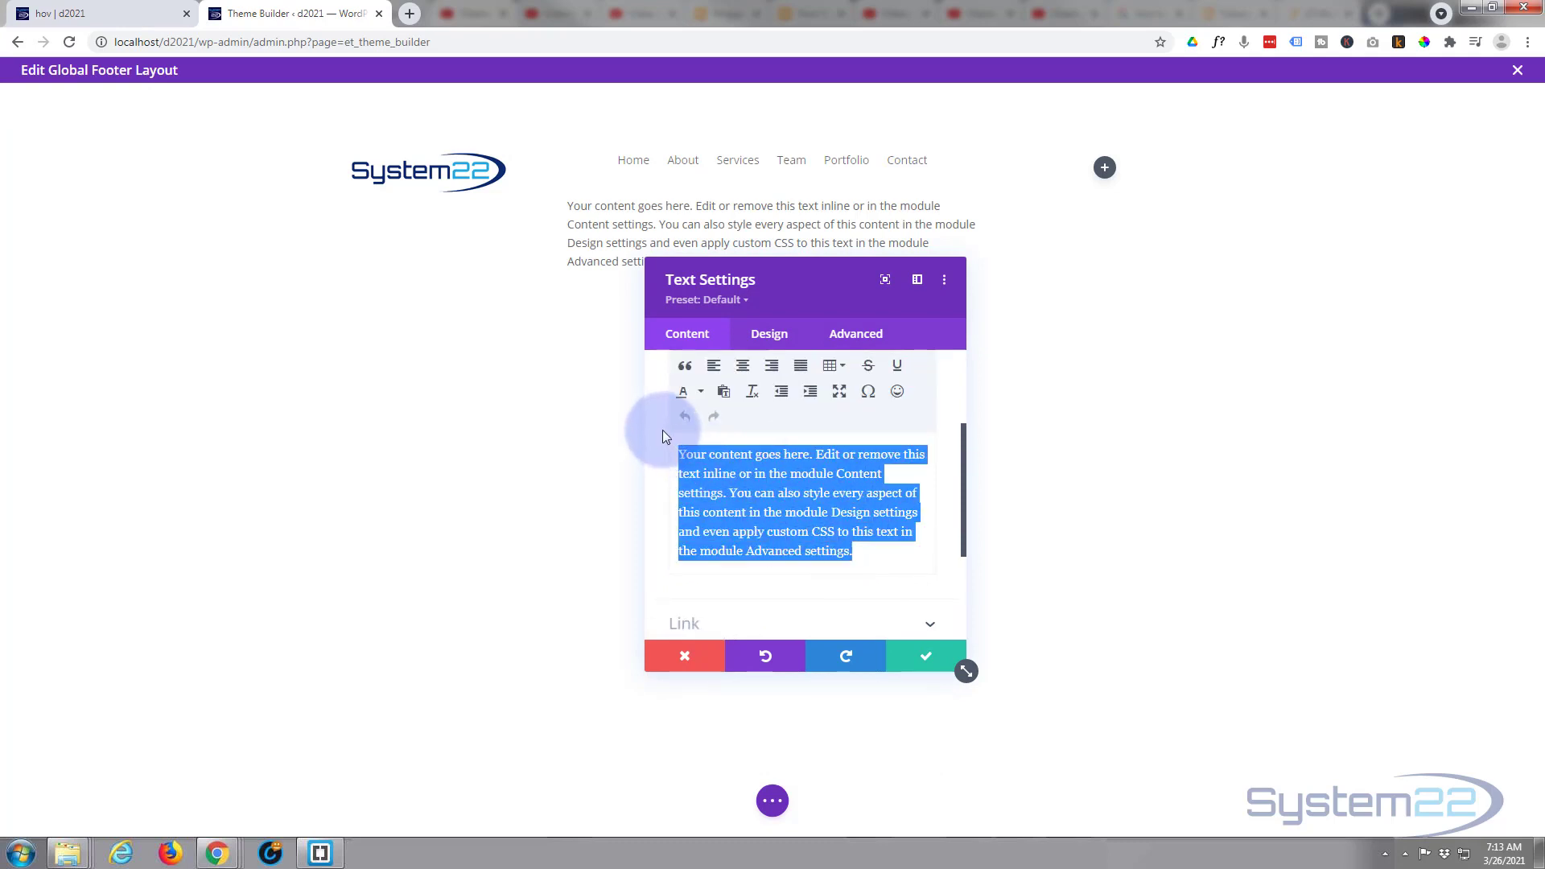
key(BackSpace)
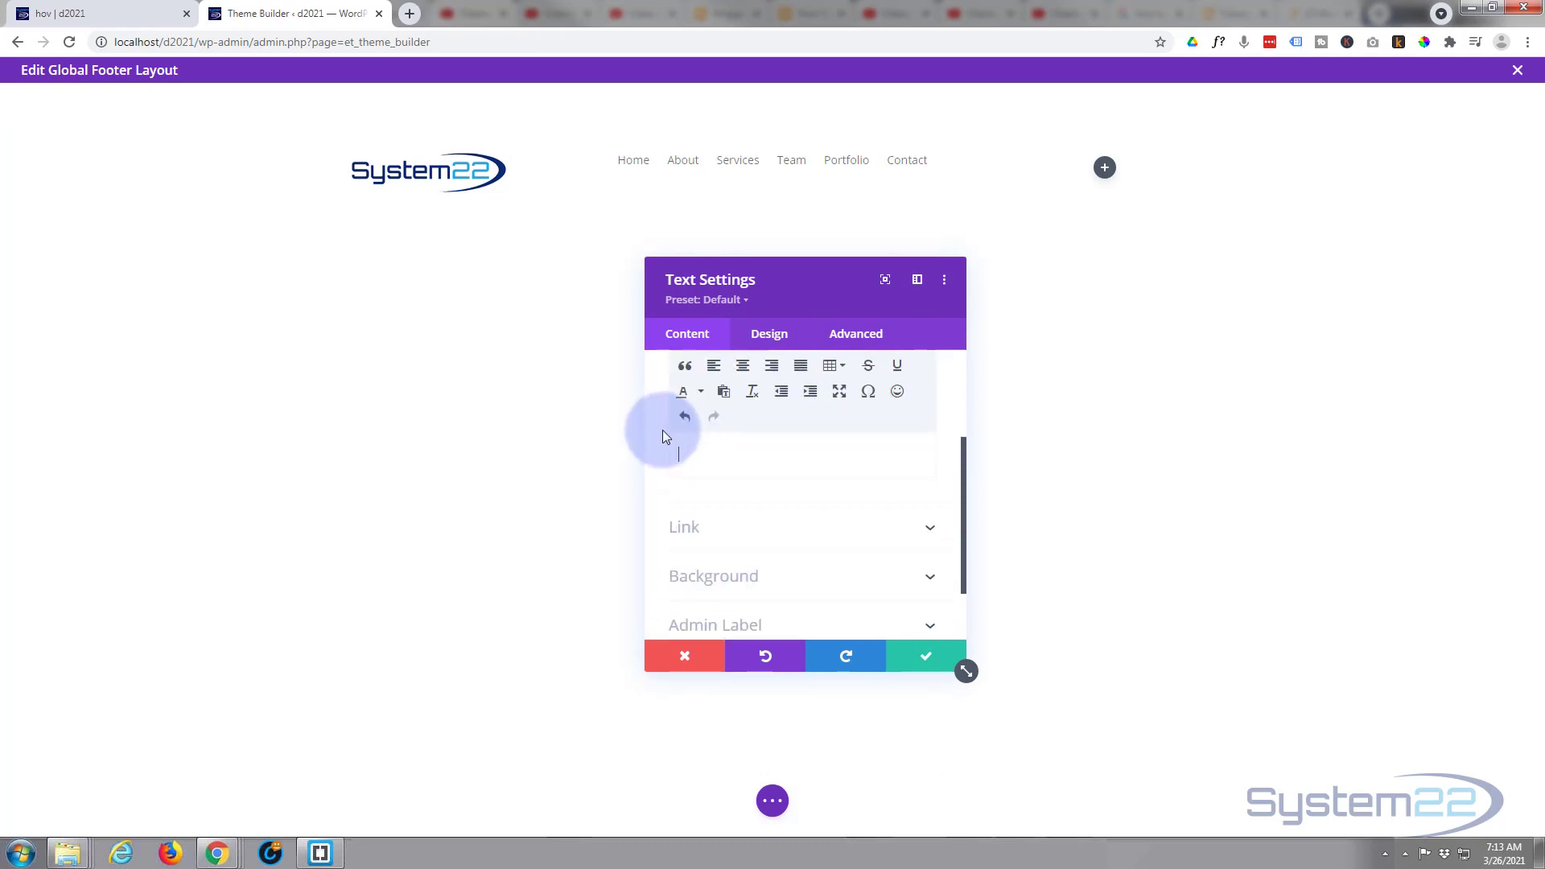
click(922, 451)
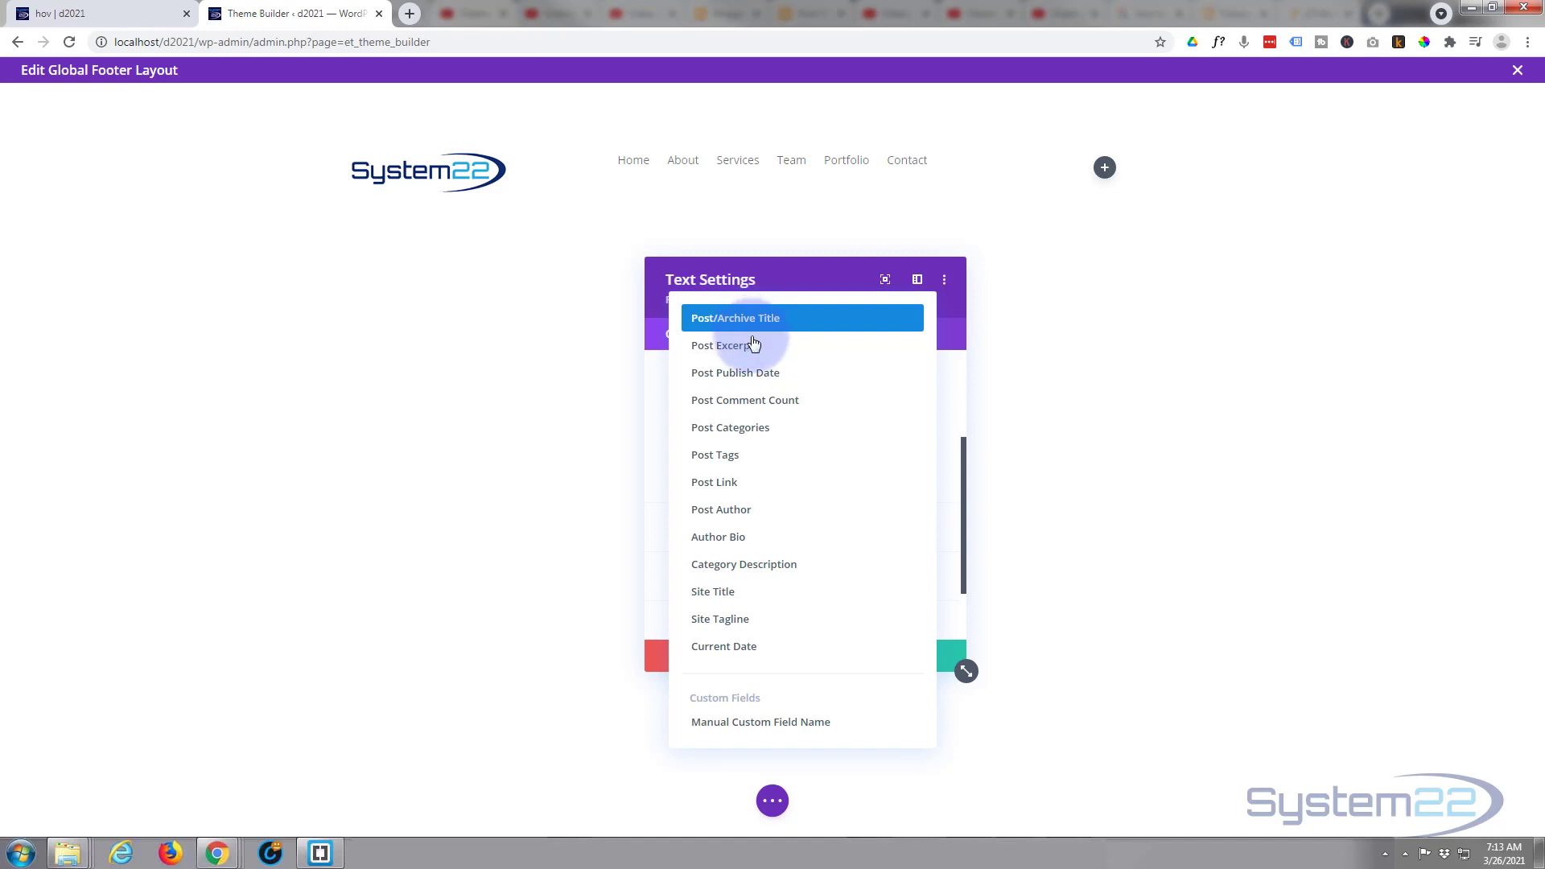
click(748, 649)
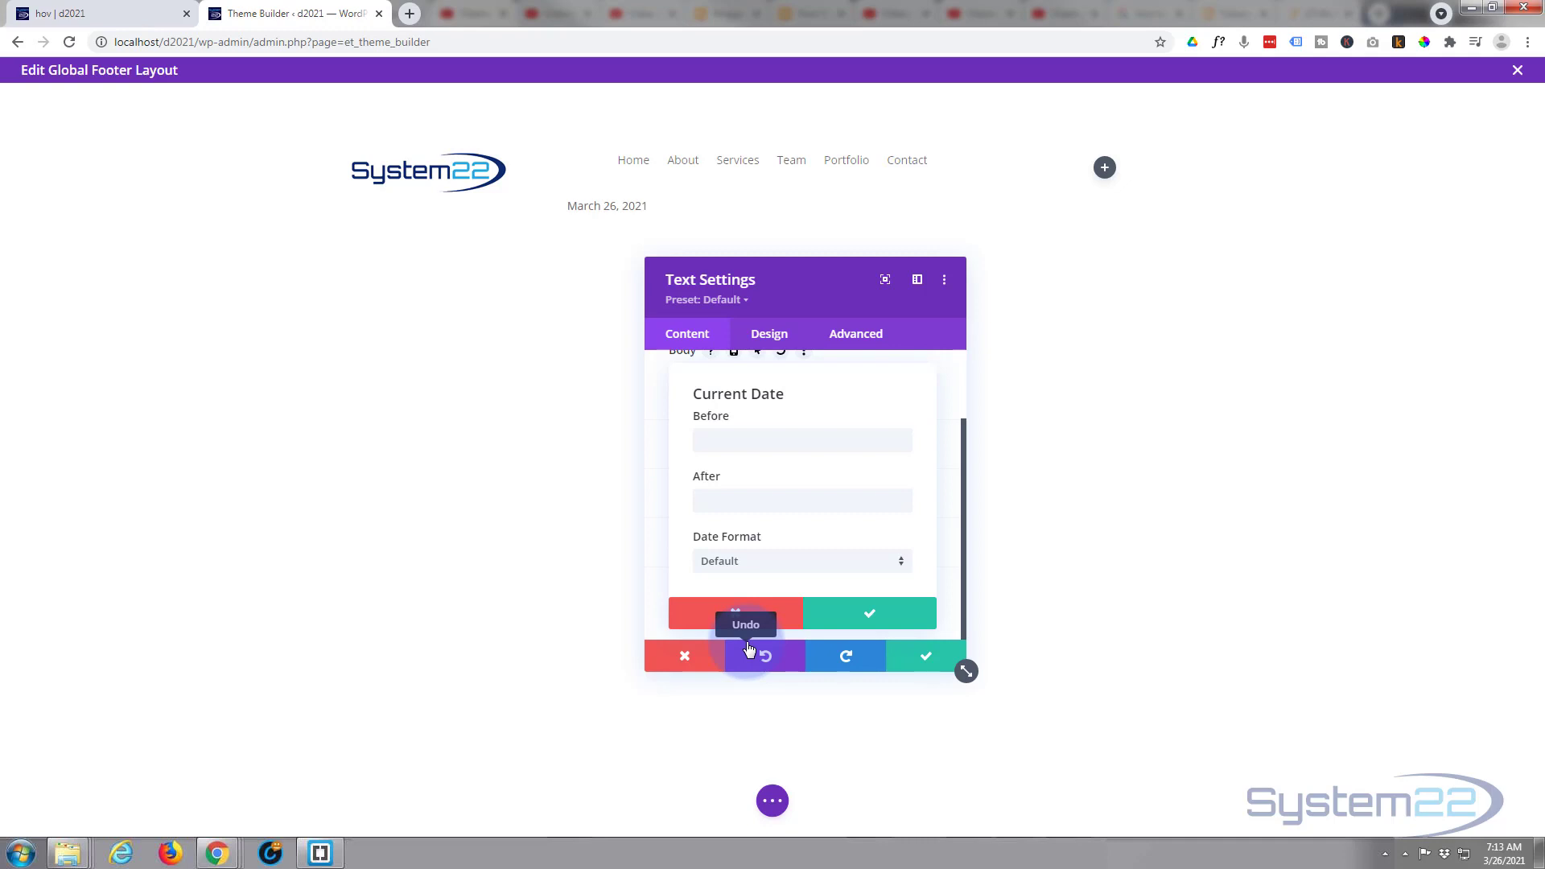
- Put © before the current date and "System22 | All Rights Reserved" after it
click(724, 442)
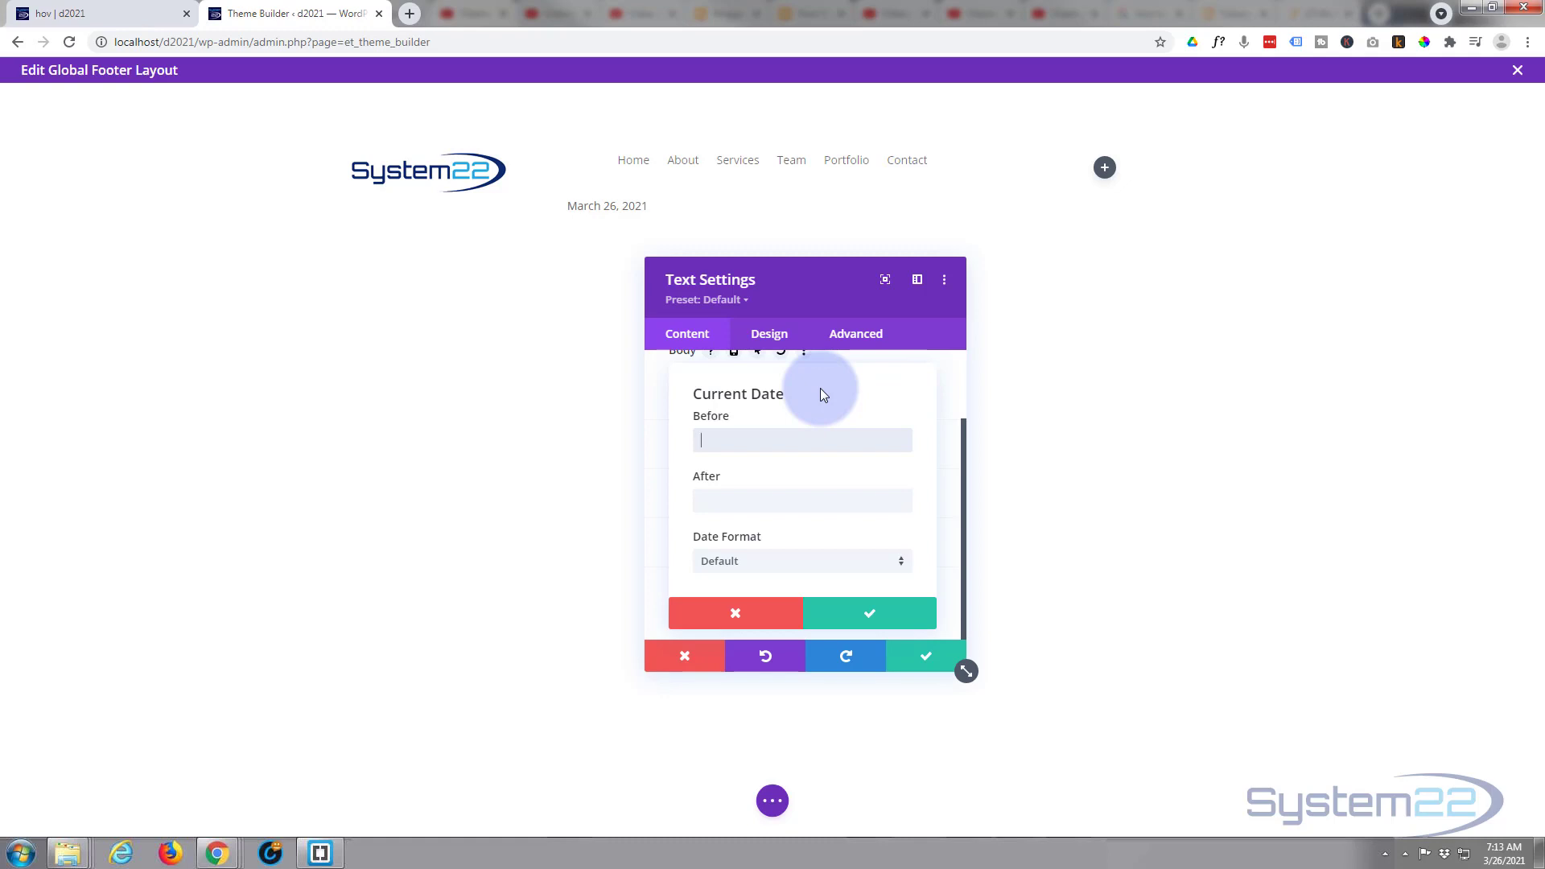
text(©)
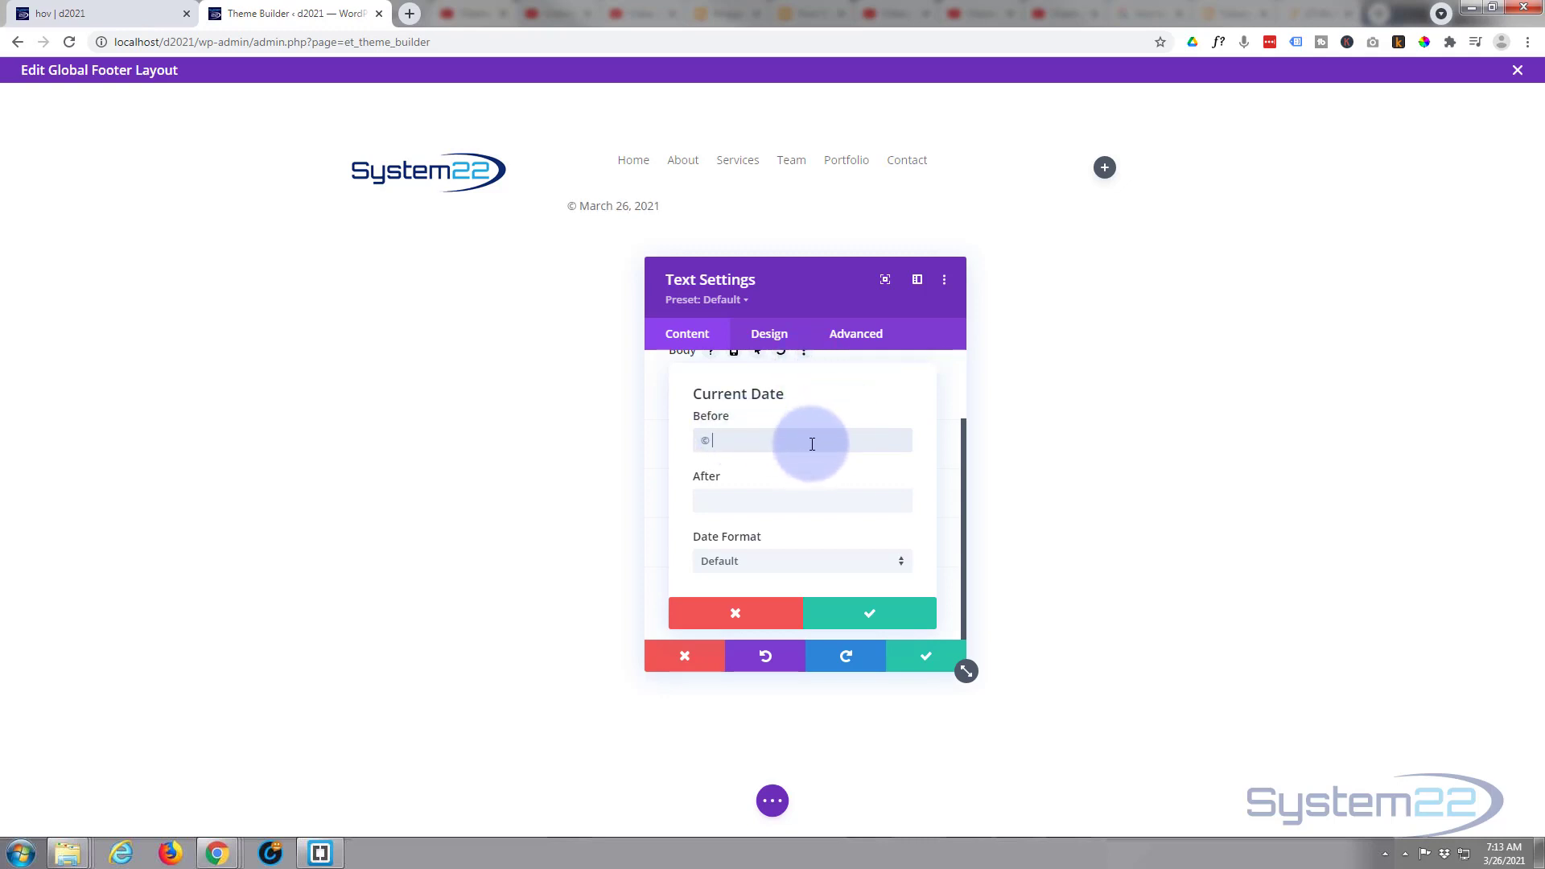
key(Tab)
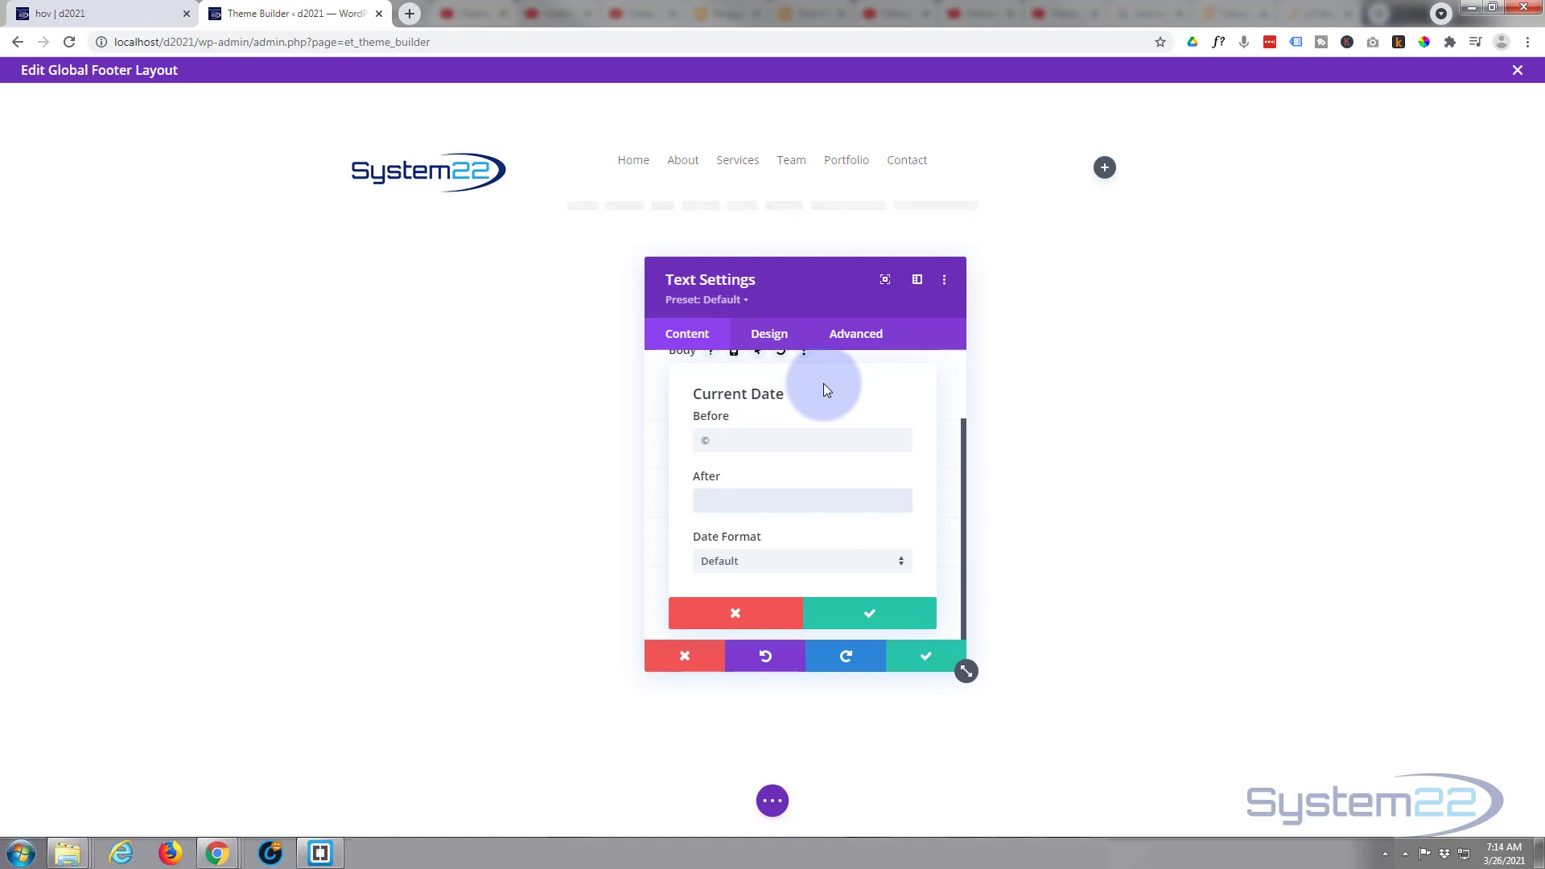
text(System22)
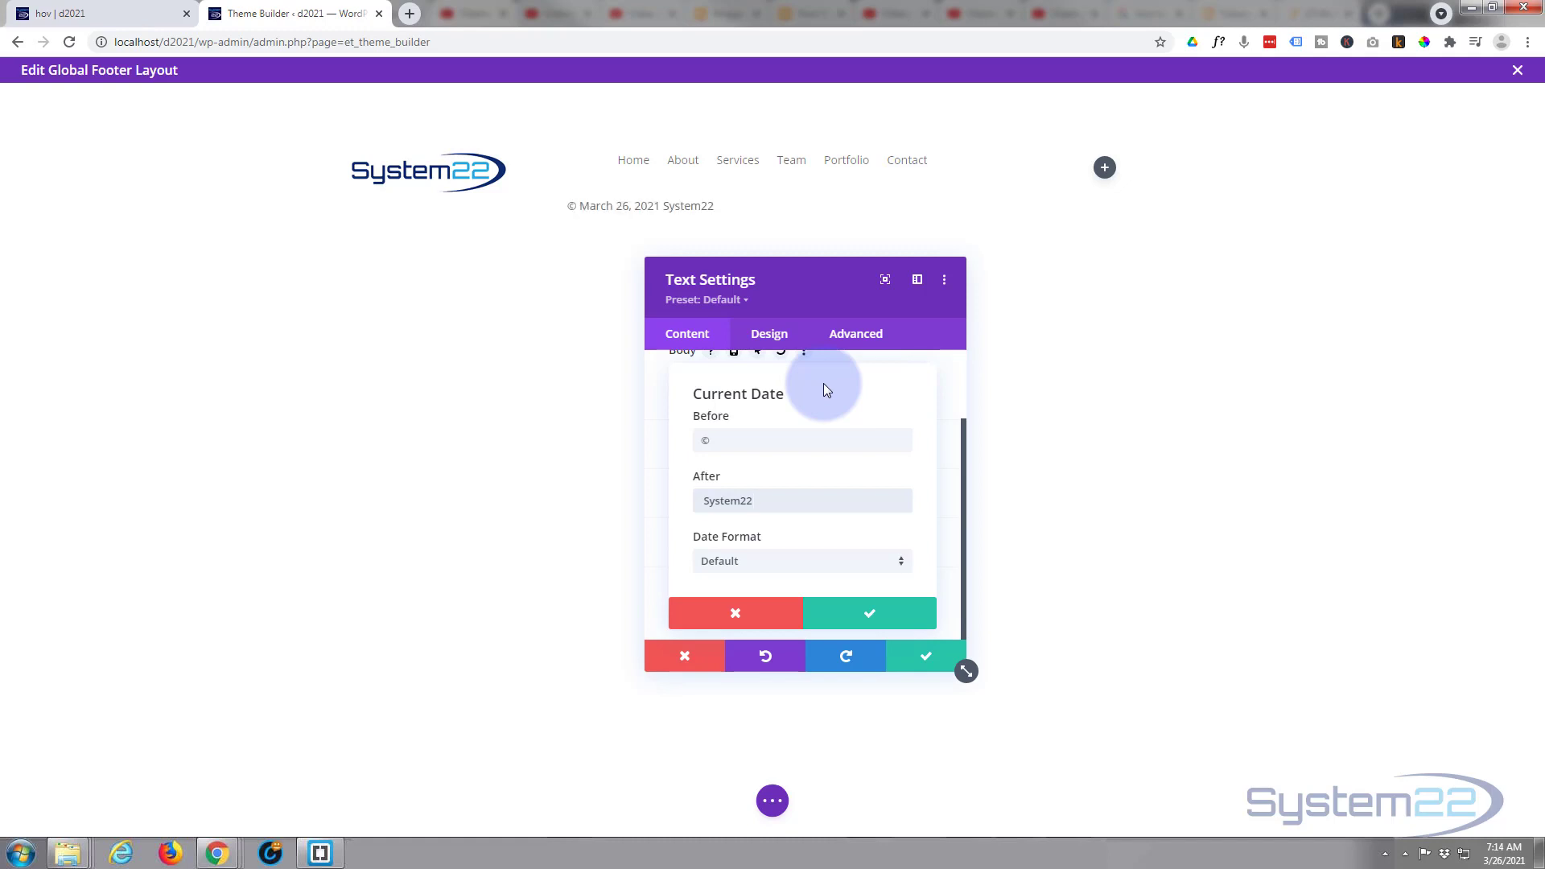
text(|)
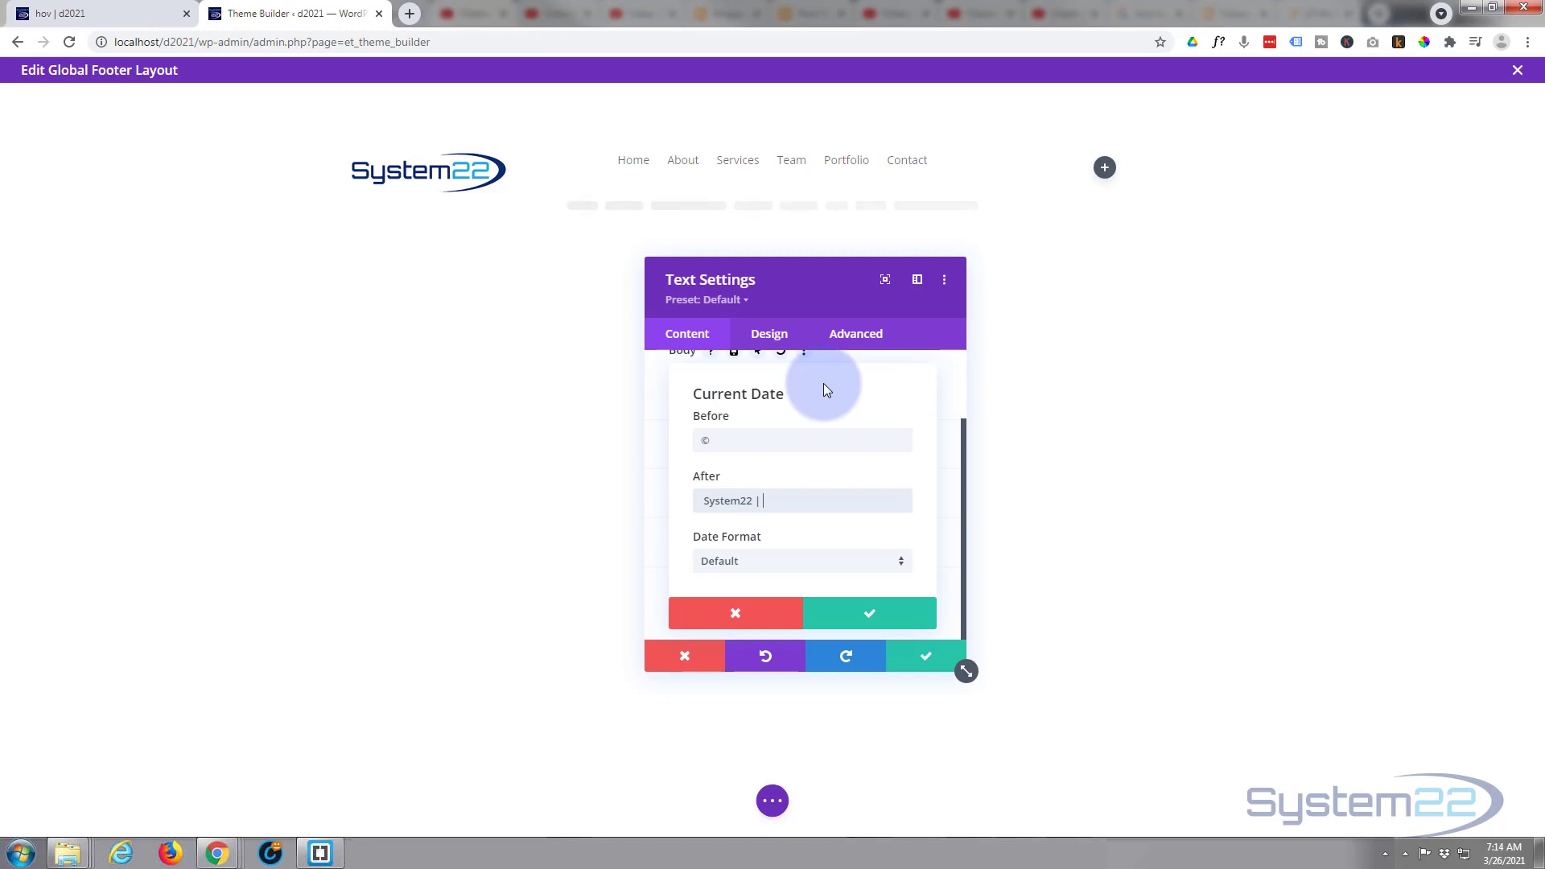
text( All Rights Reserved)
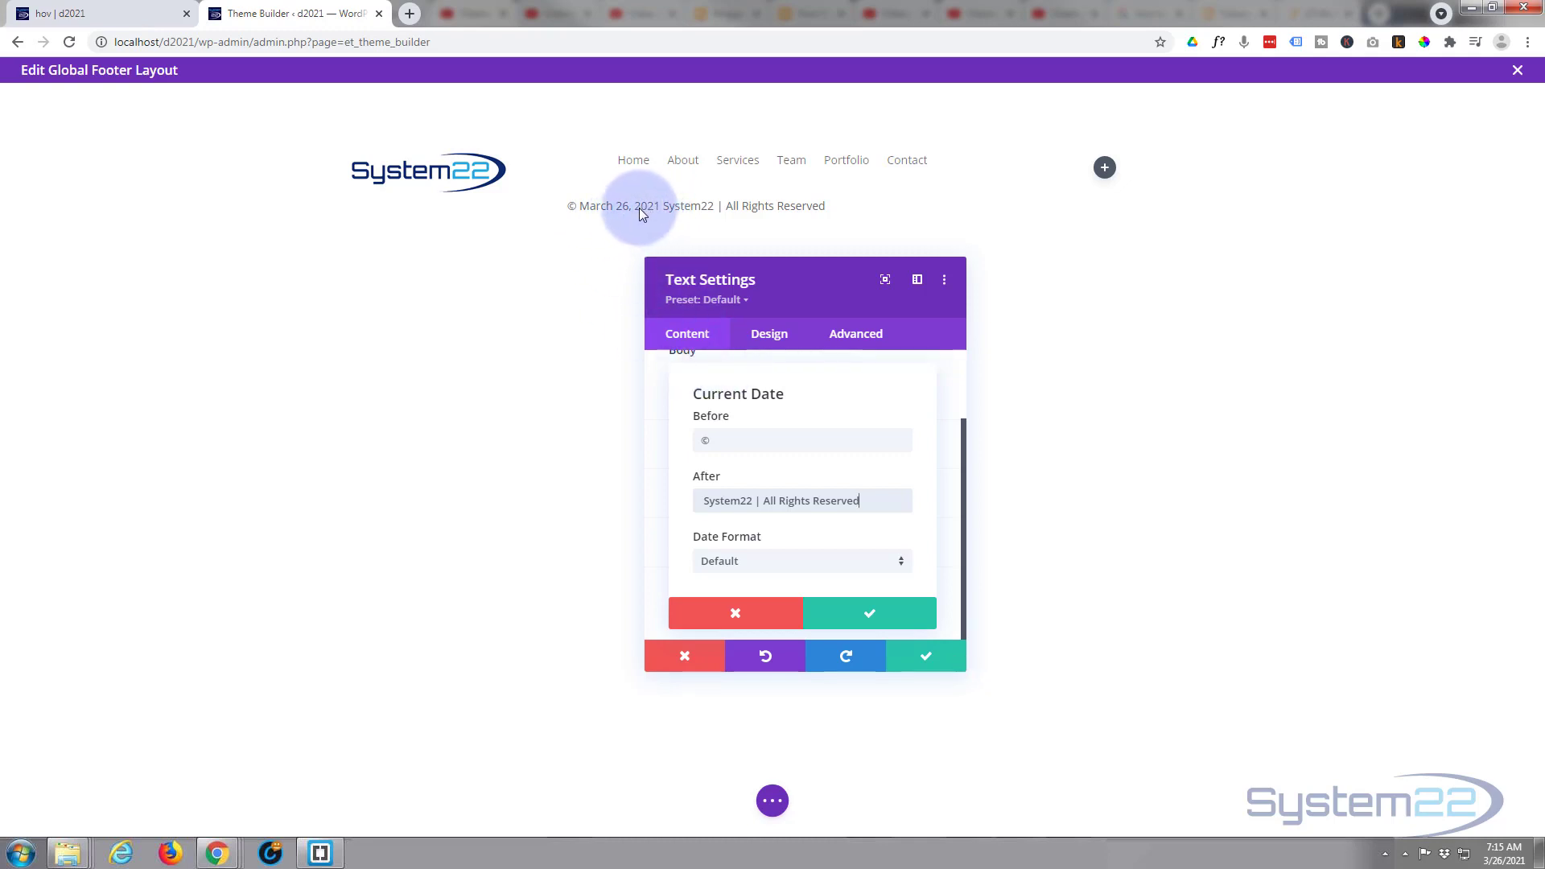
- Give the current date a custom date format of Y and apply the dynamic content settings
click(803, 563)
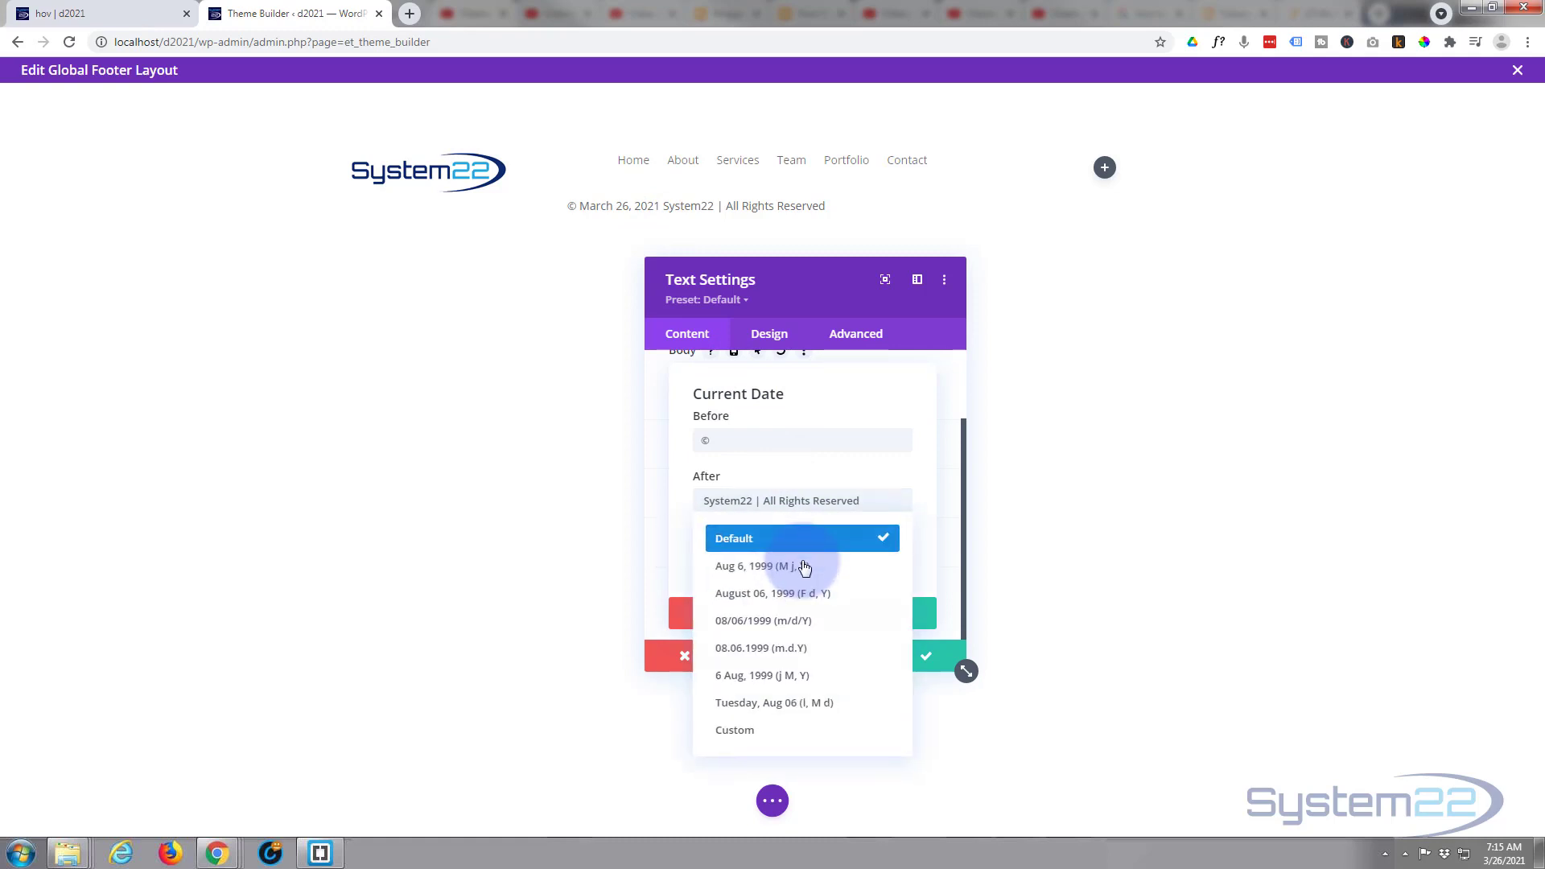
click(780, 733)
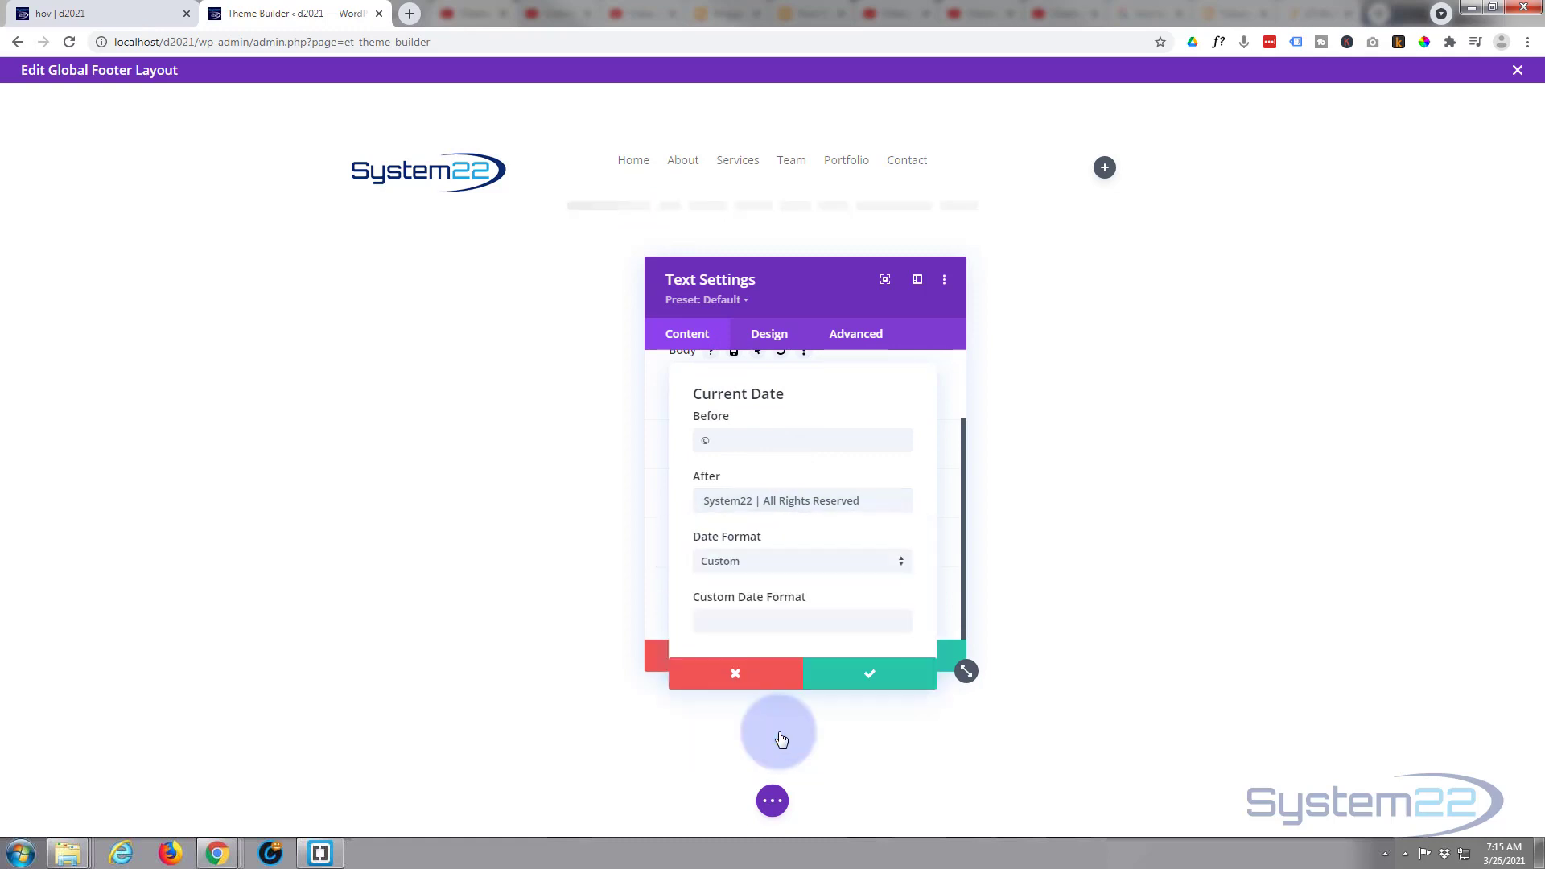
click(817, 563)
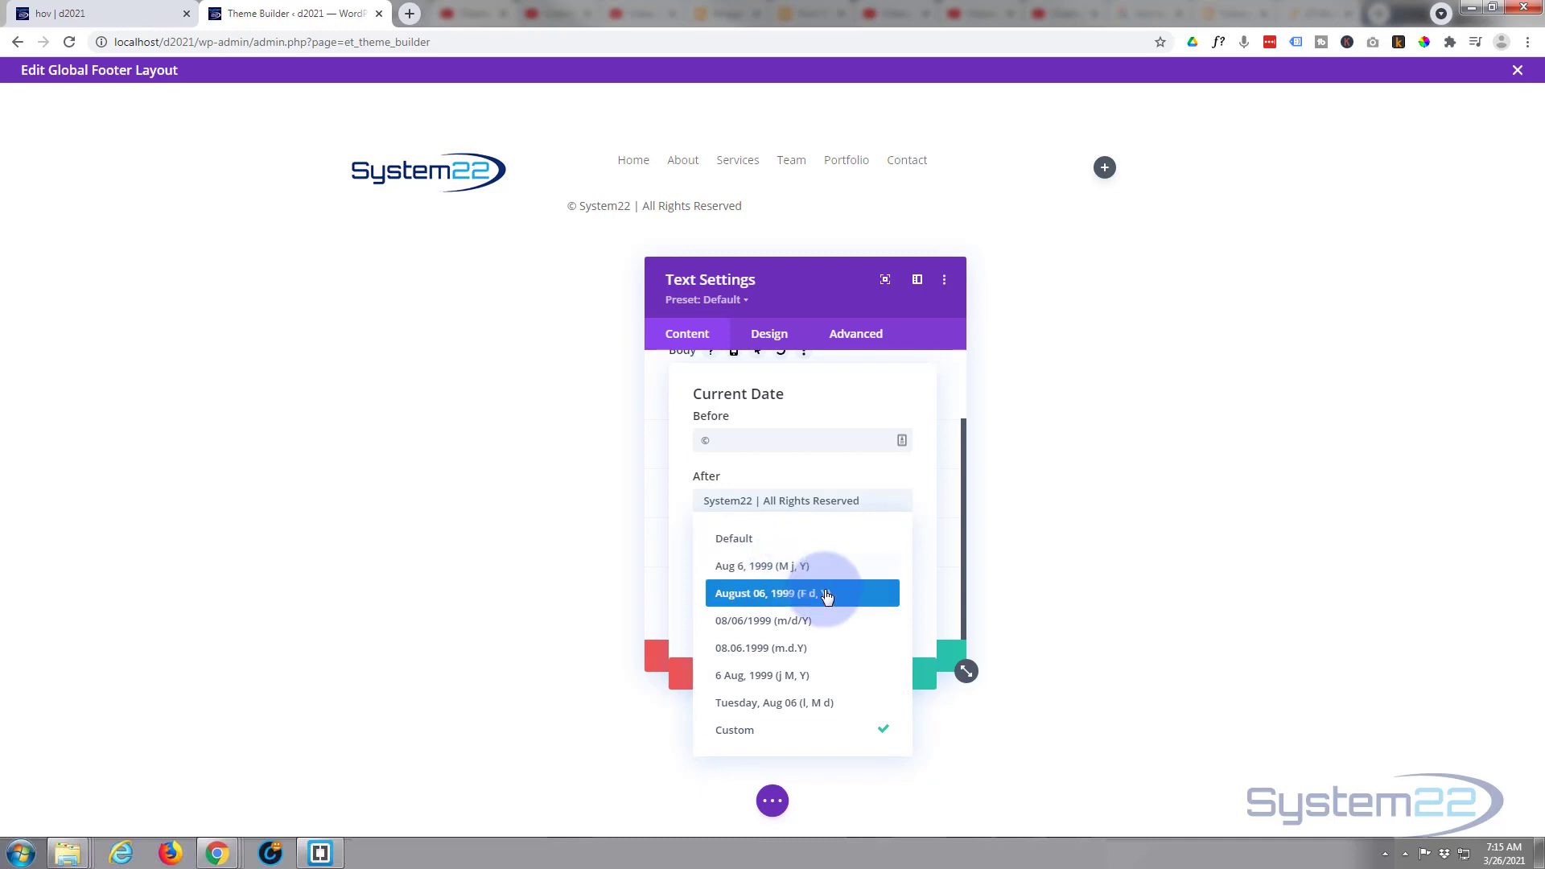
click(787, 732)
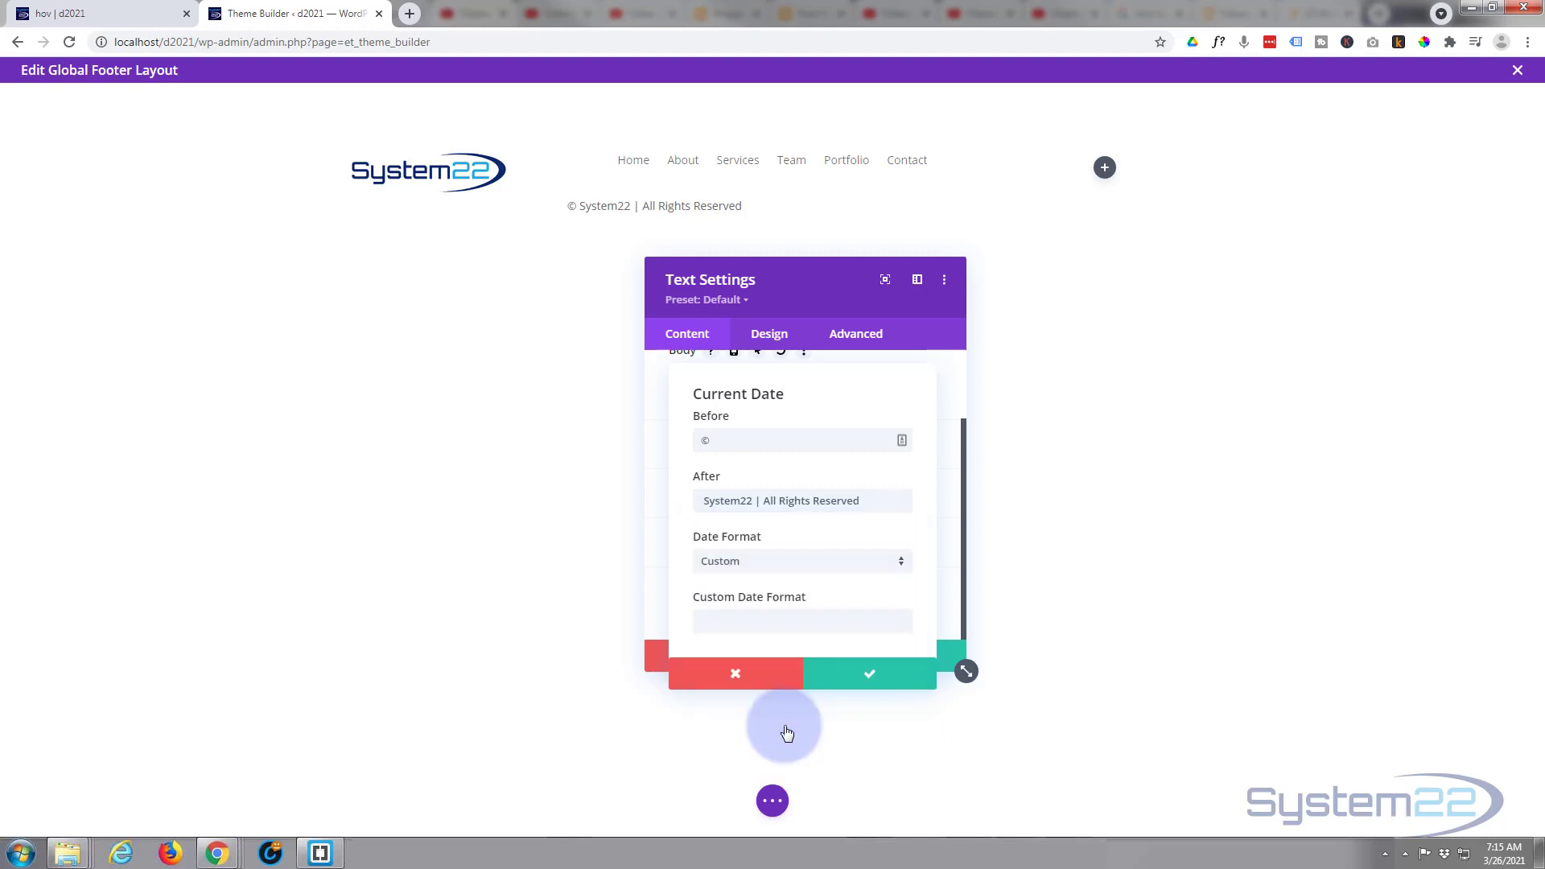
click(723, 620)
text(Y)
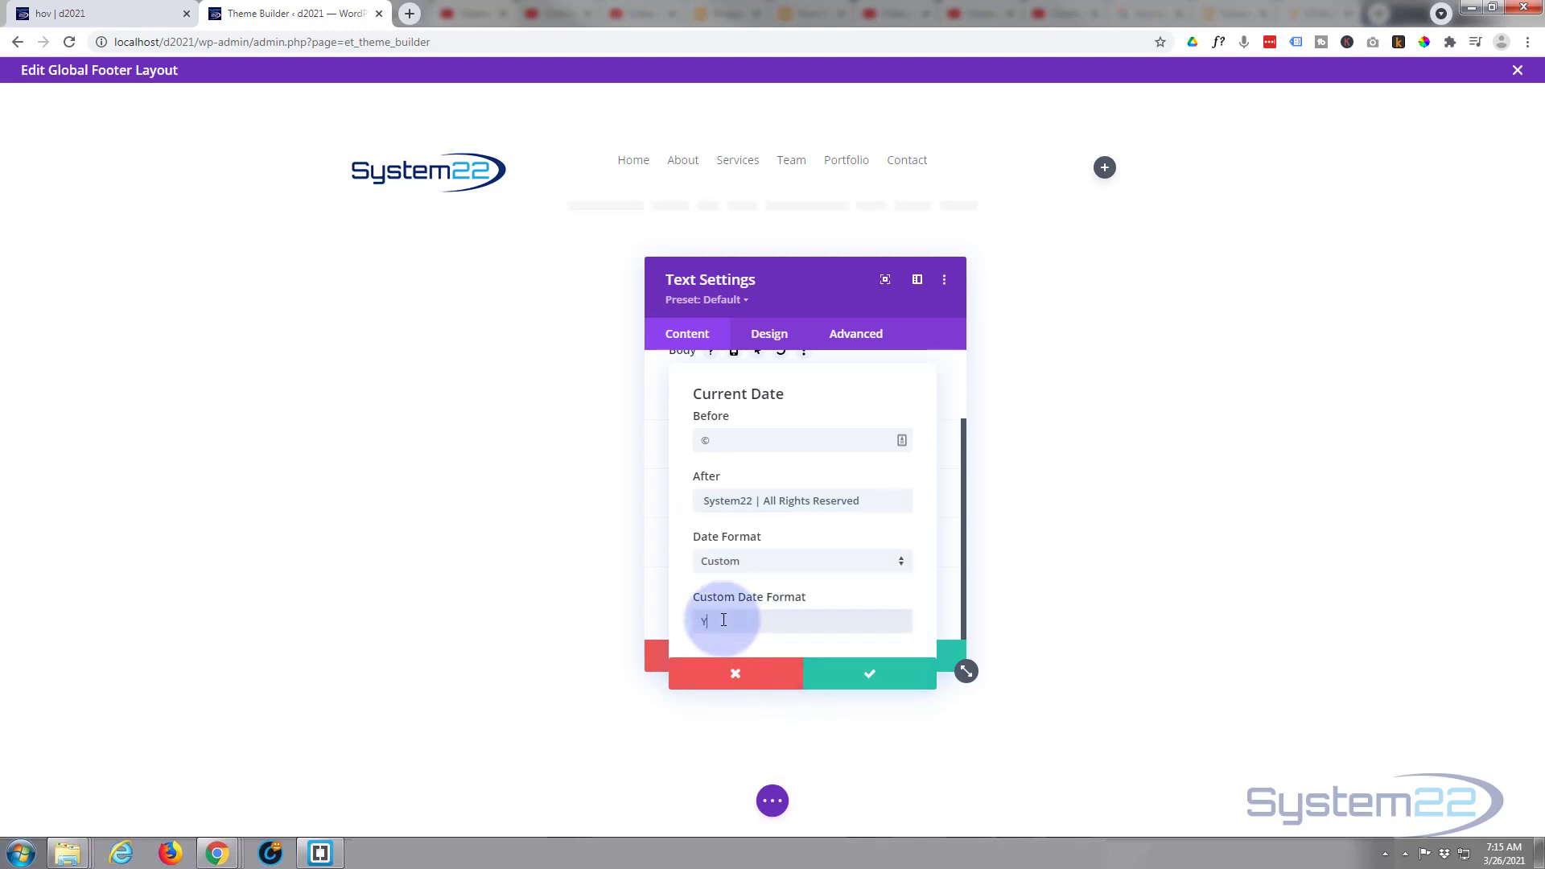
click(871, 677)
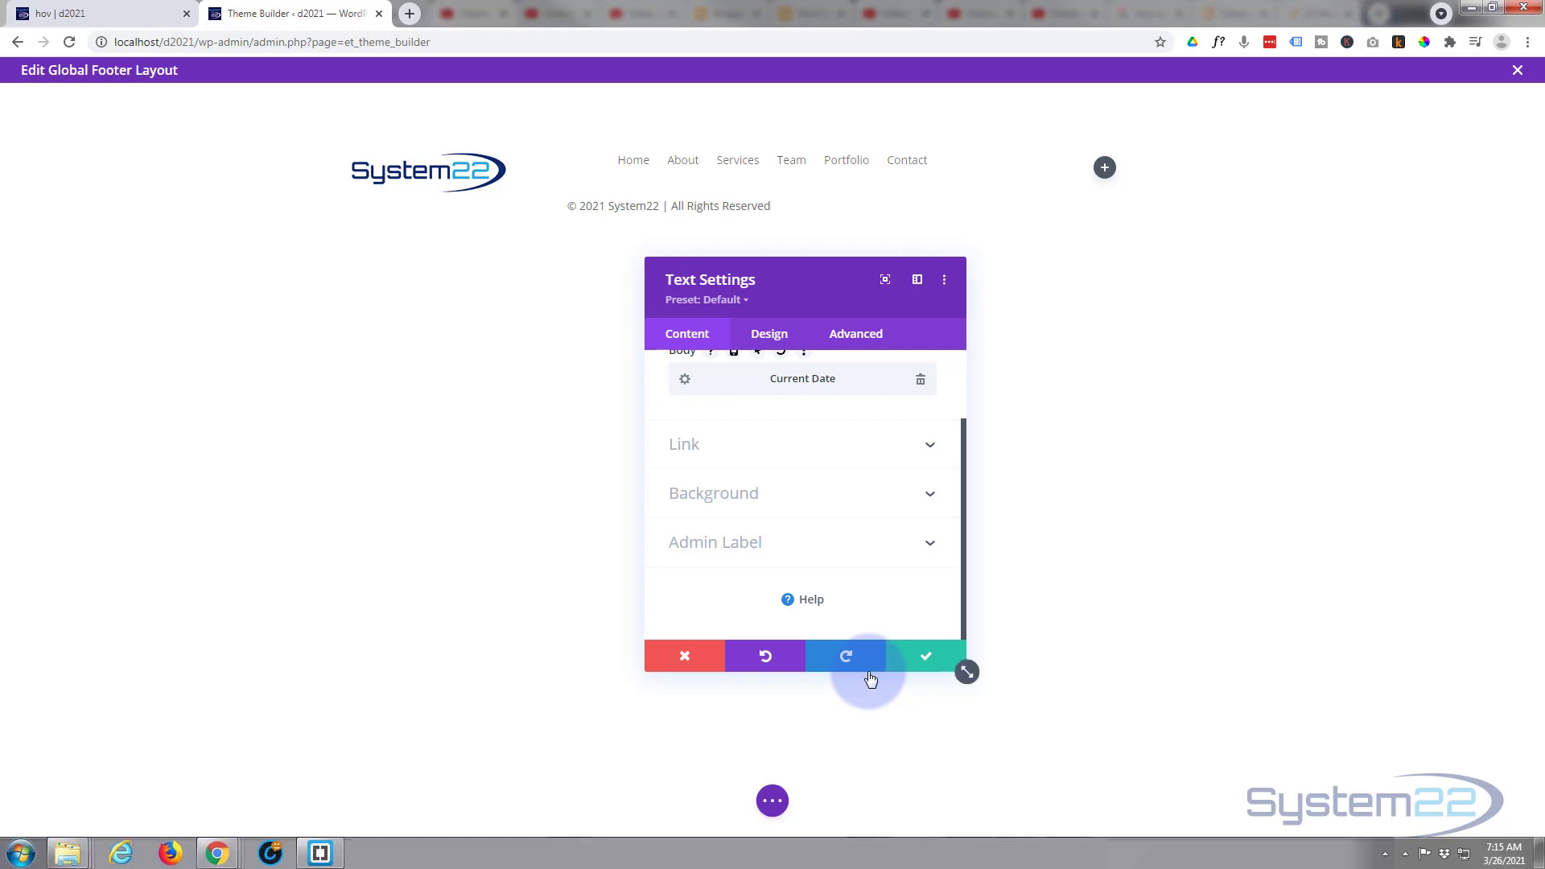
- Centre the copyright line's text alignment and save the Text module settings
click(773, 336)
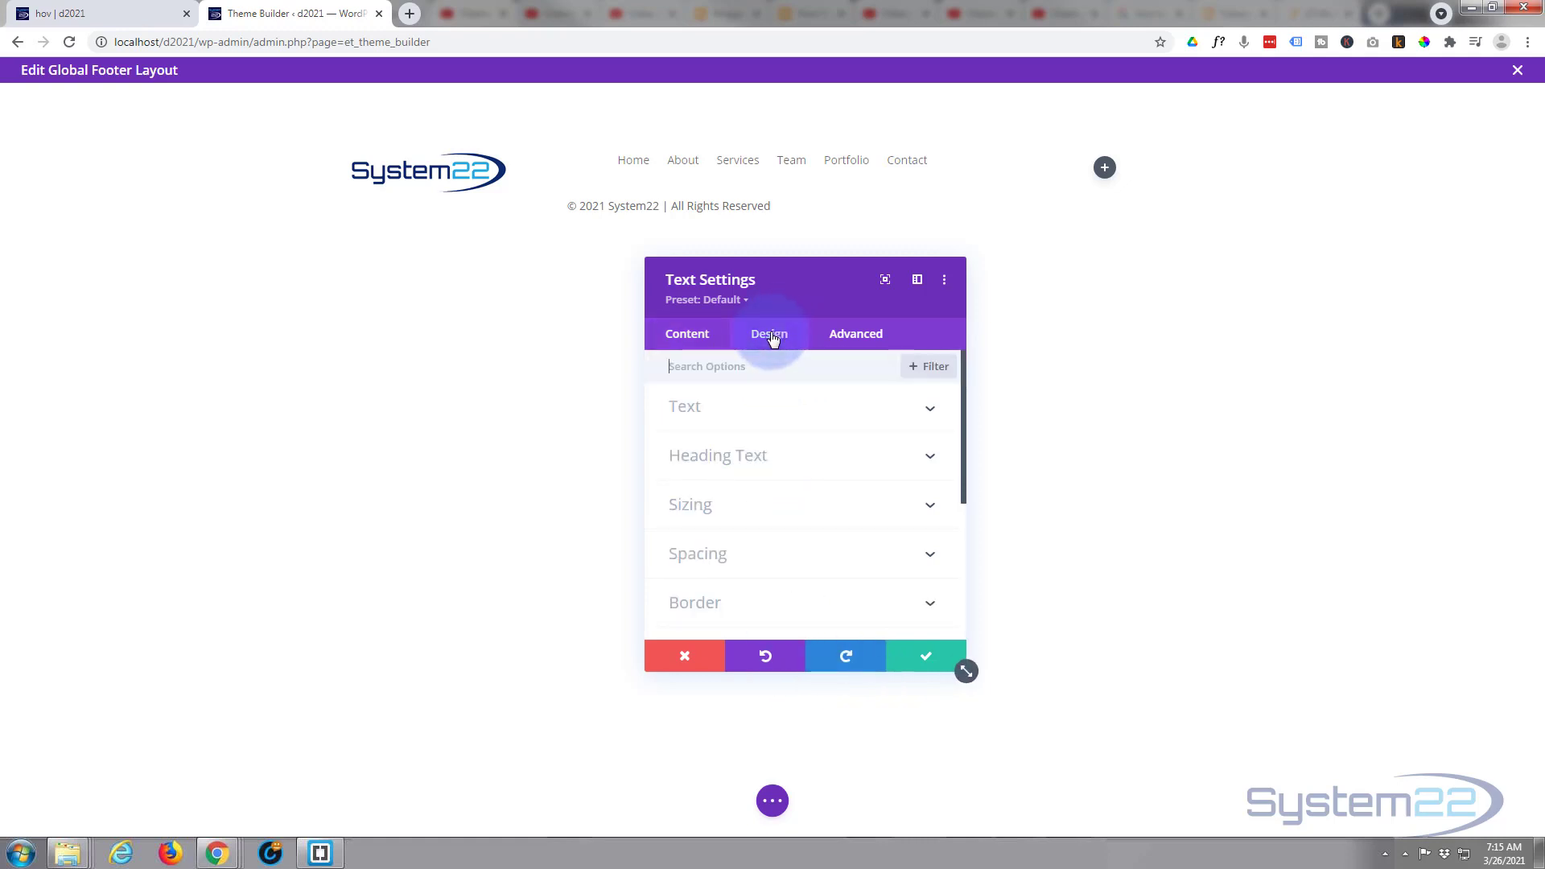
click(806, 410)
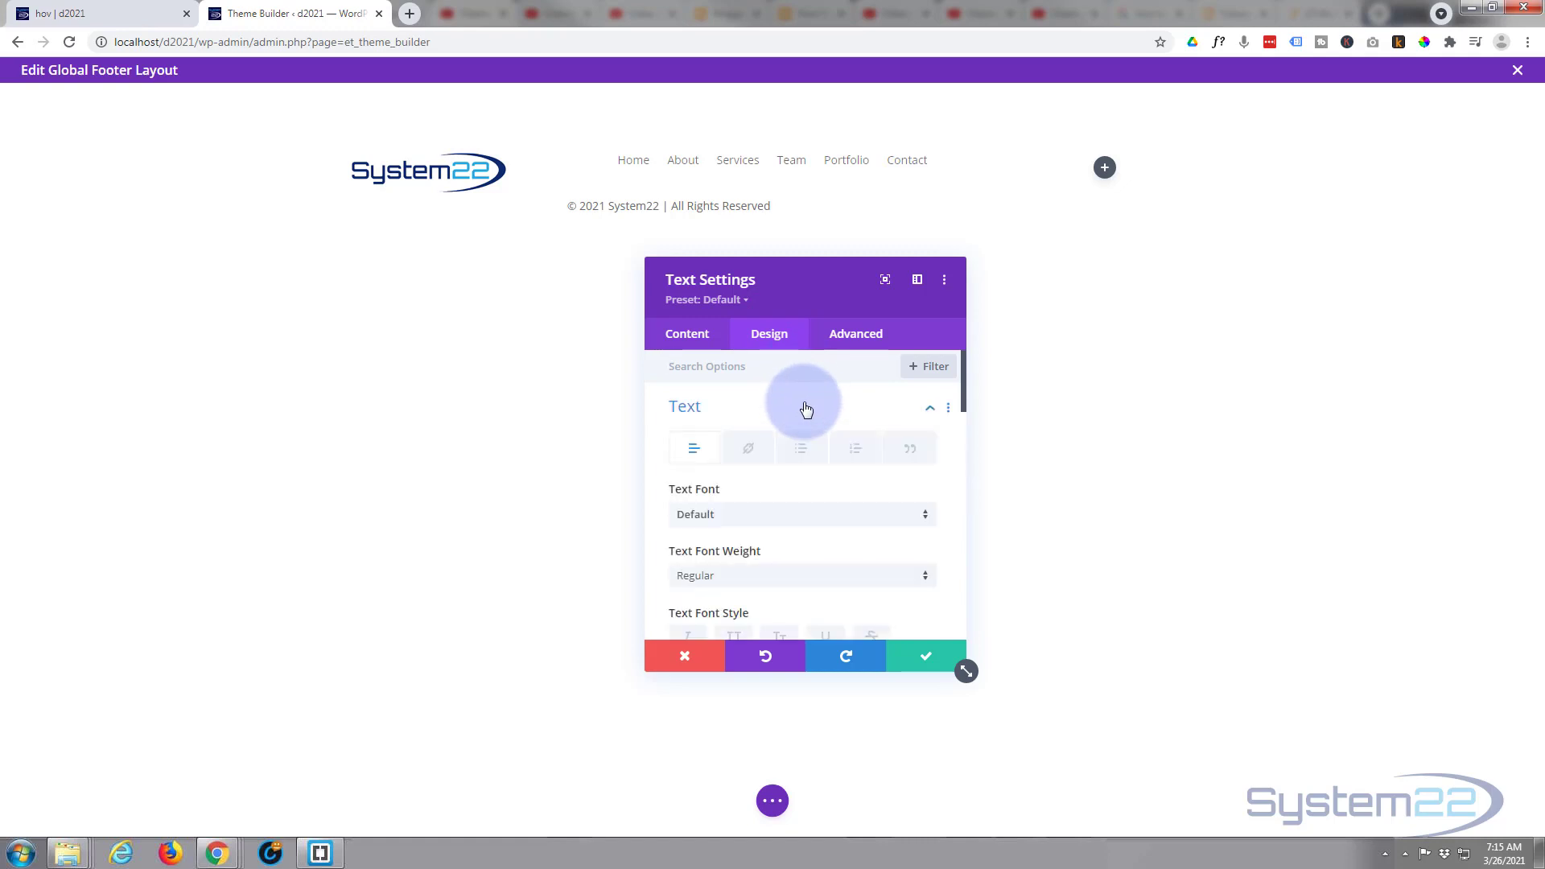
scroll(808, 450, down, 3)
scroll(809, 446, down, 6)
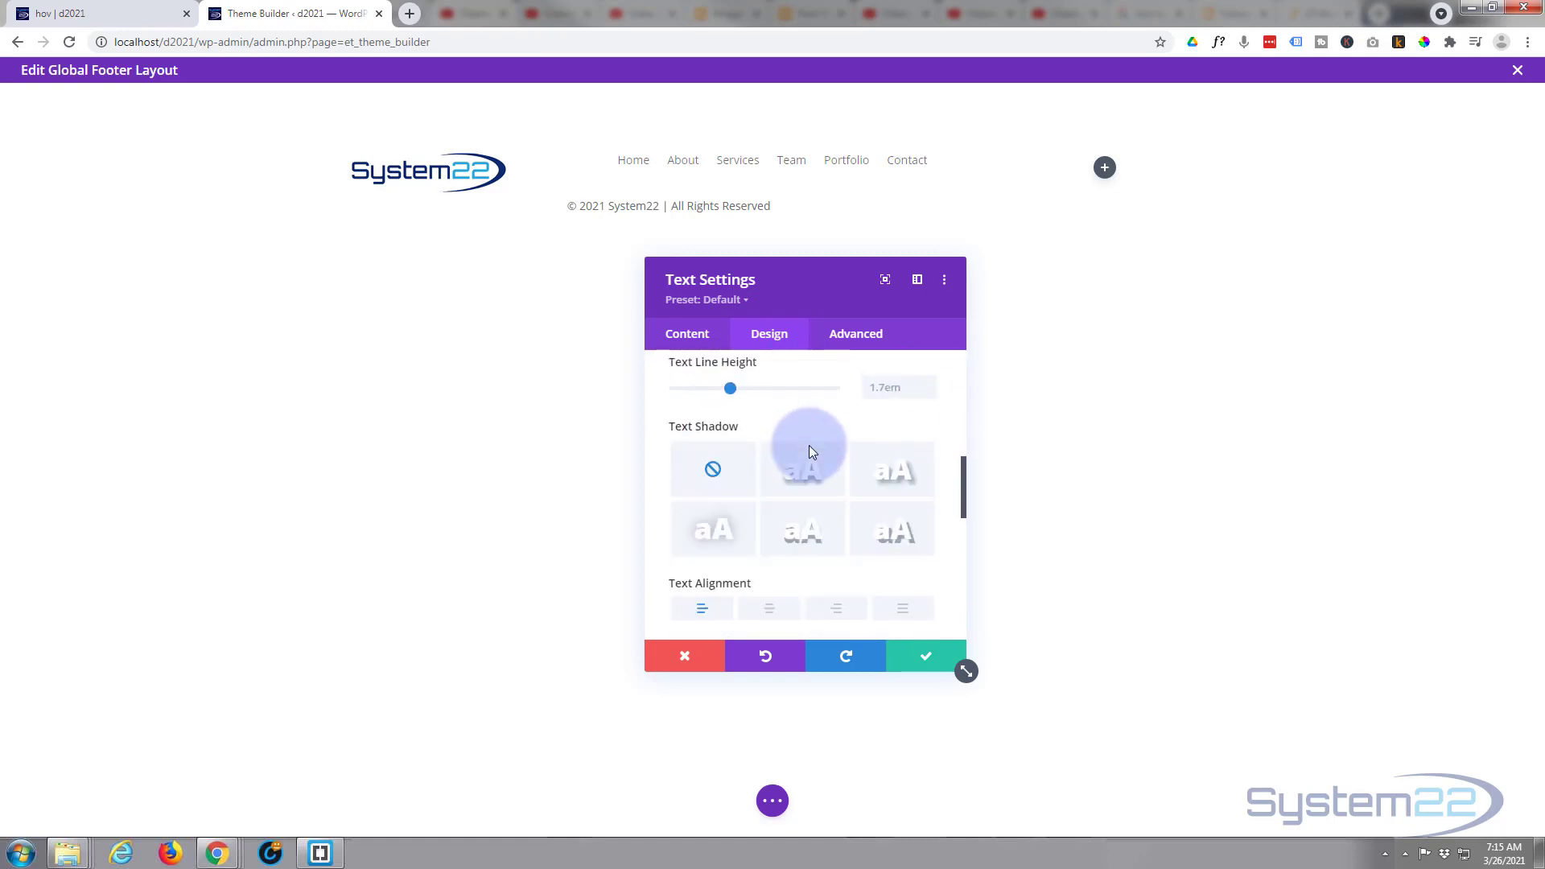
scroll(785, 451, up, 2)
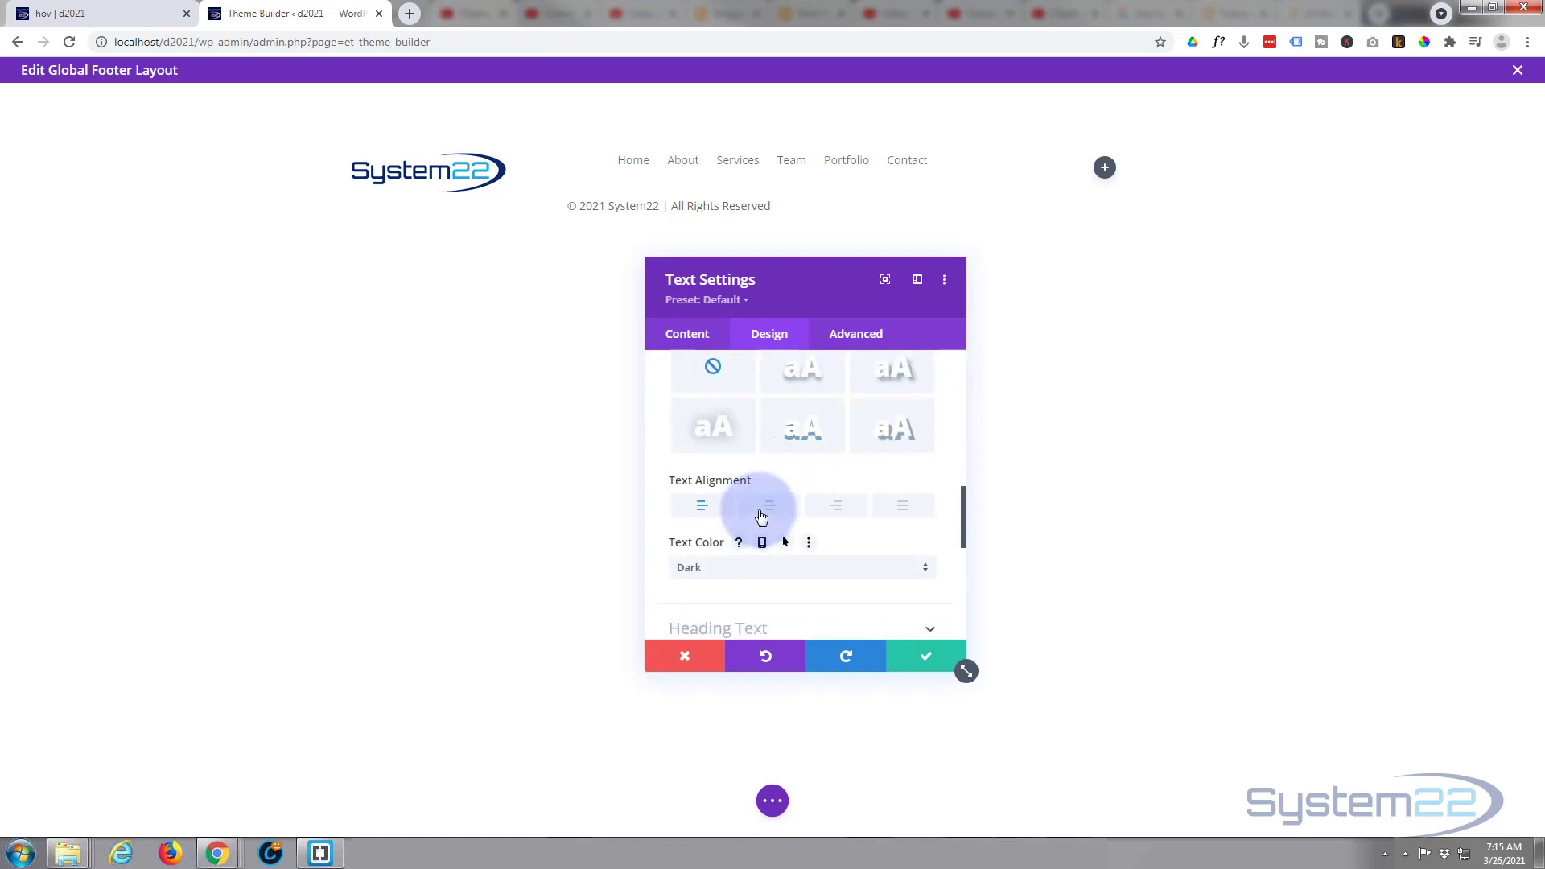
click(769, 507)
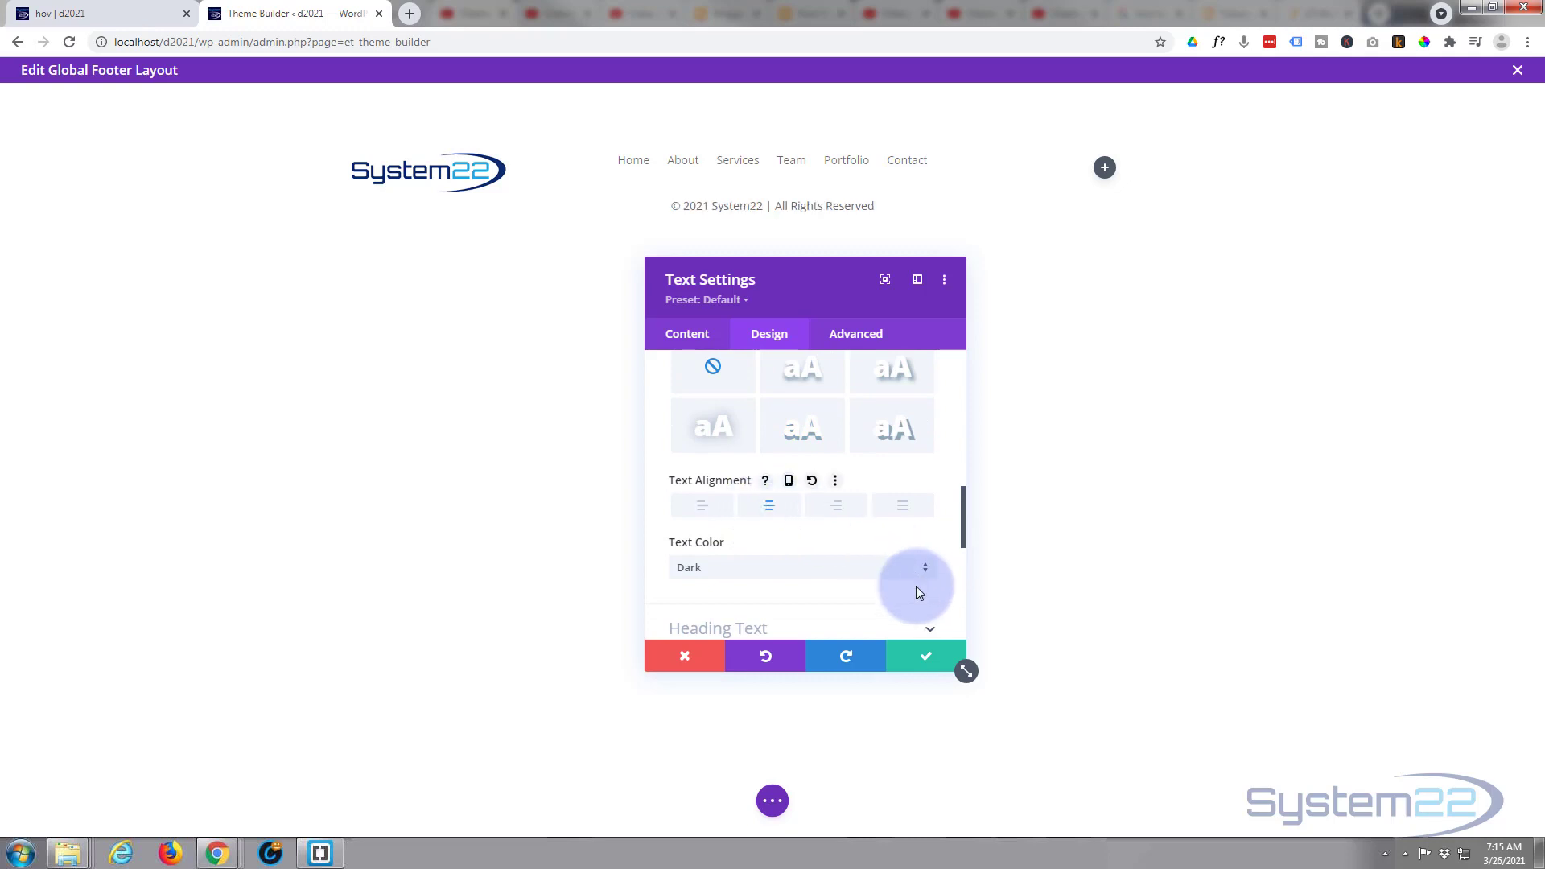
click(932, 657)
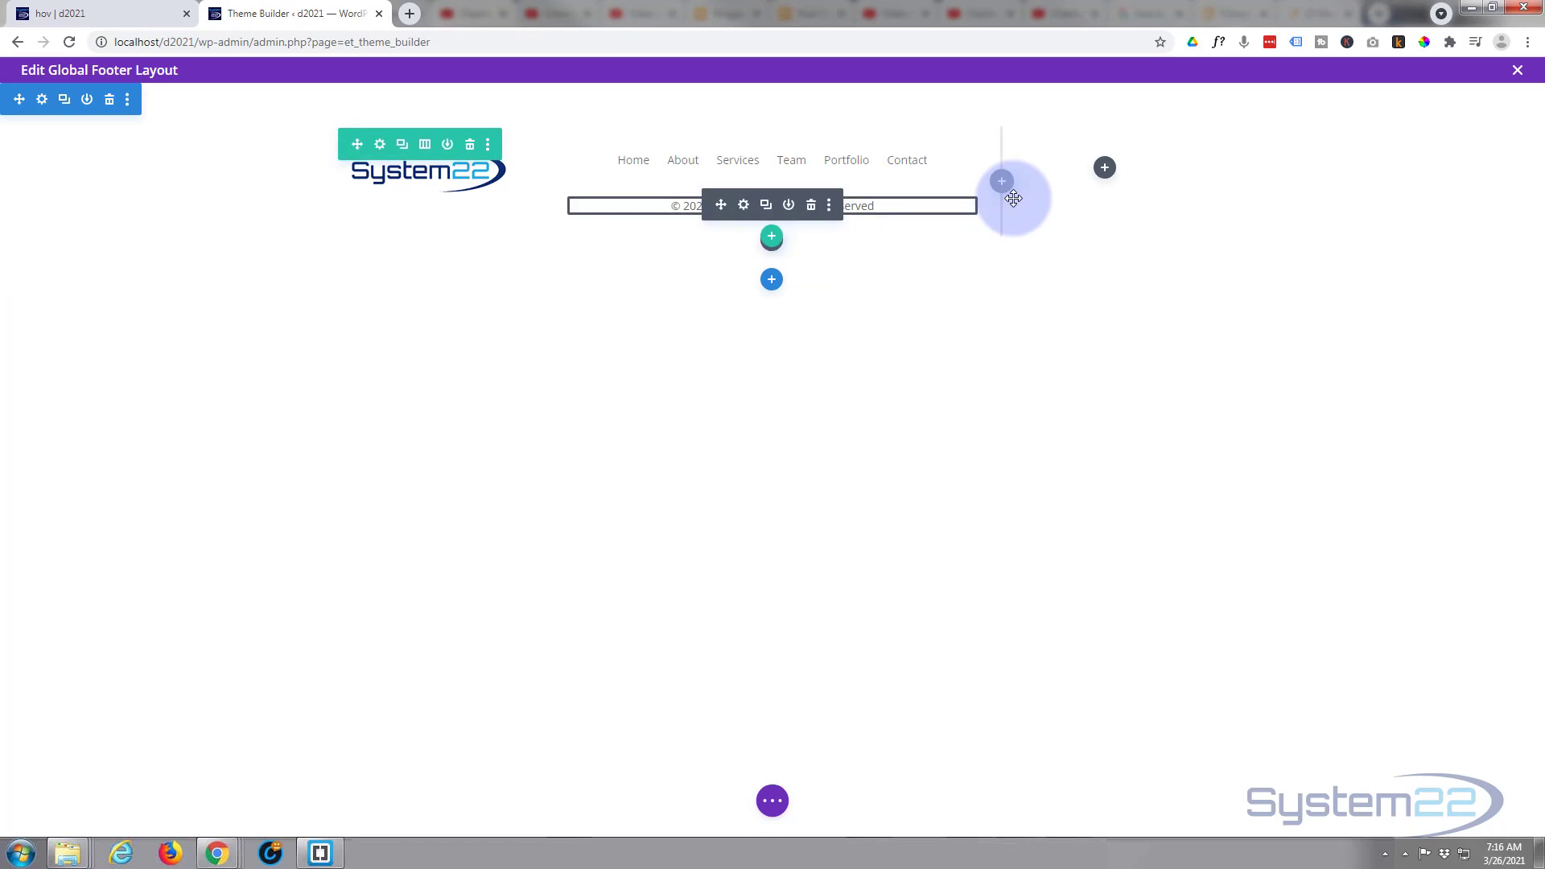
- Add a Blurb module to the footer row's empty third column and title it "Call Now"
click(1104, 169)
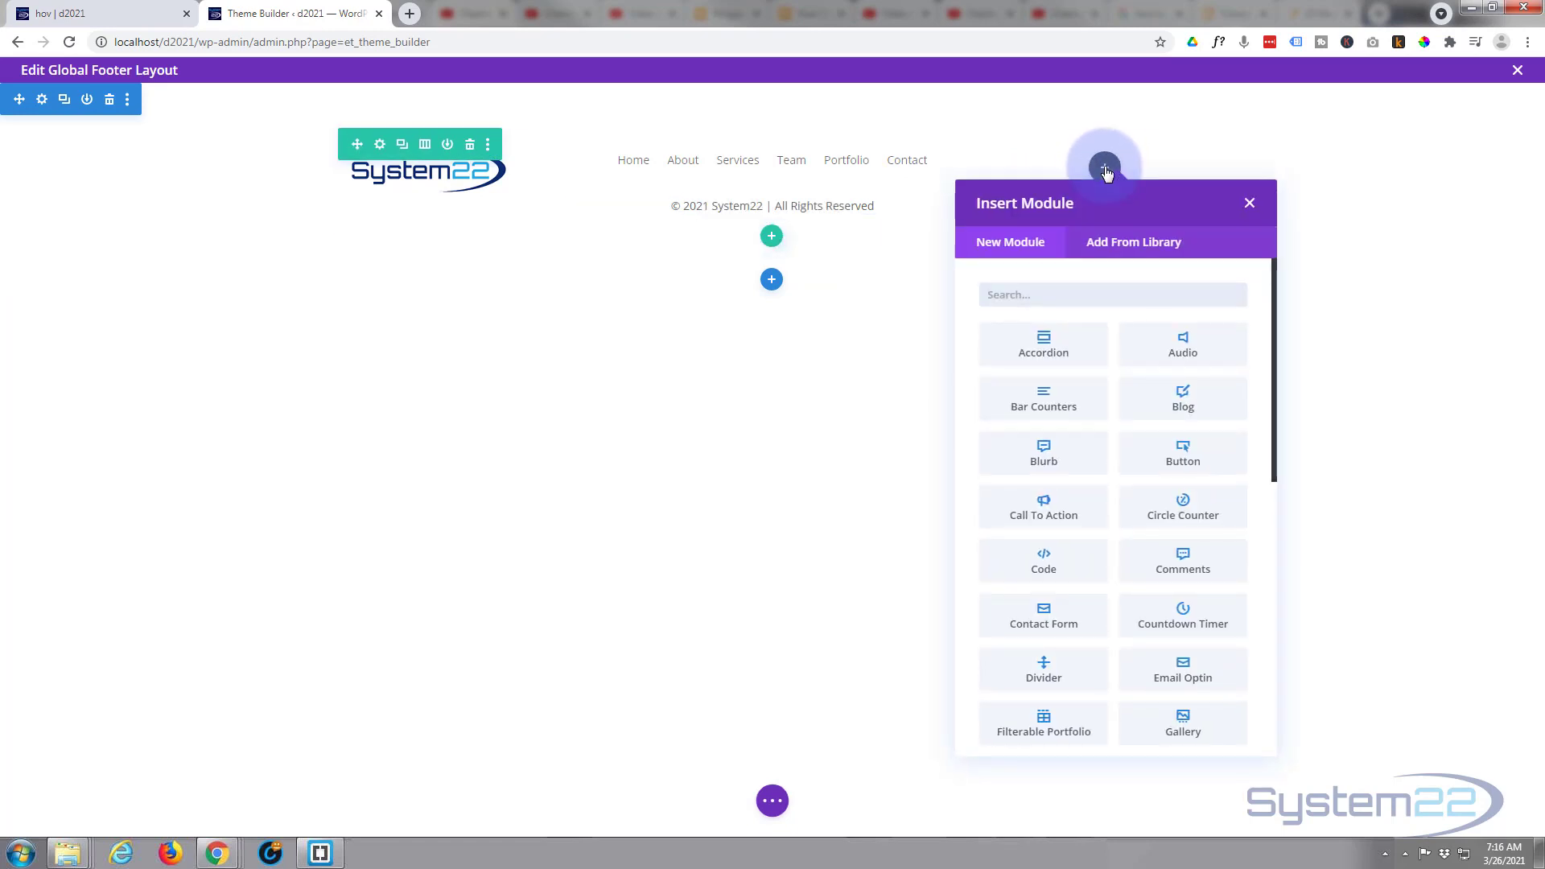
click(1042, 456)
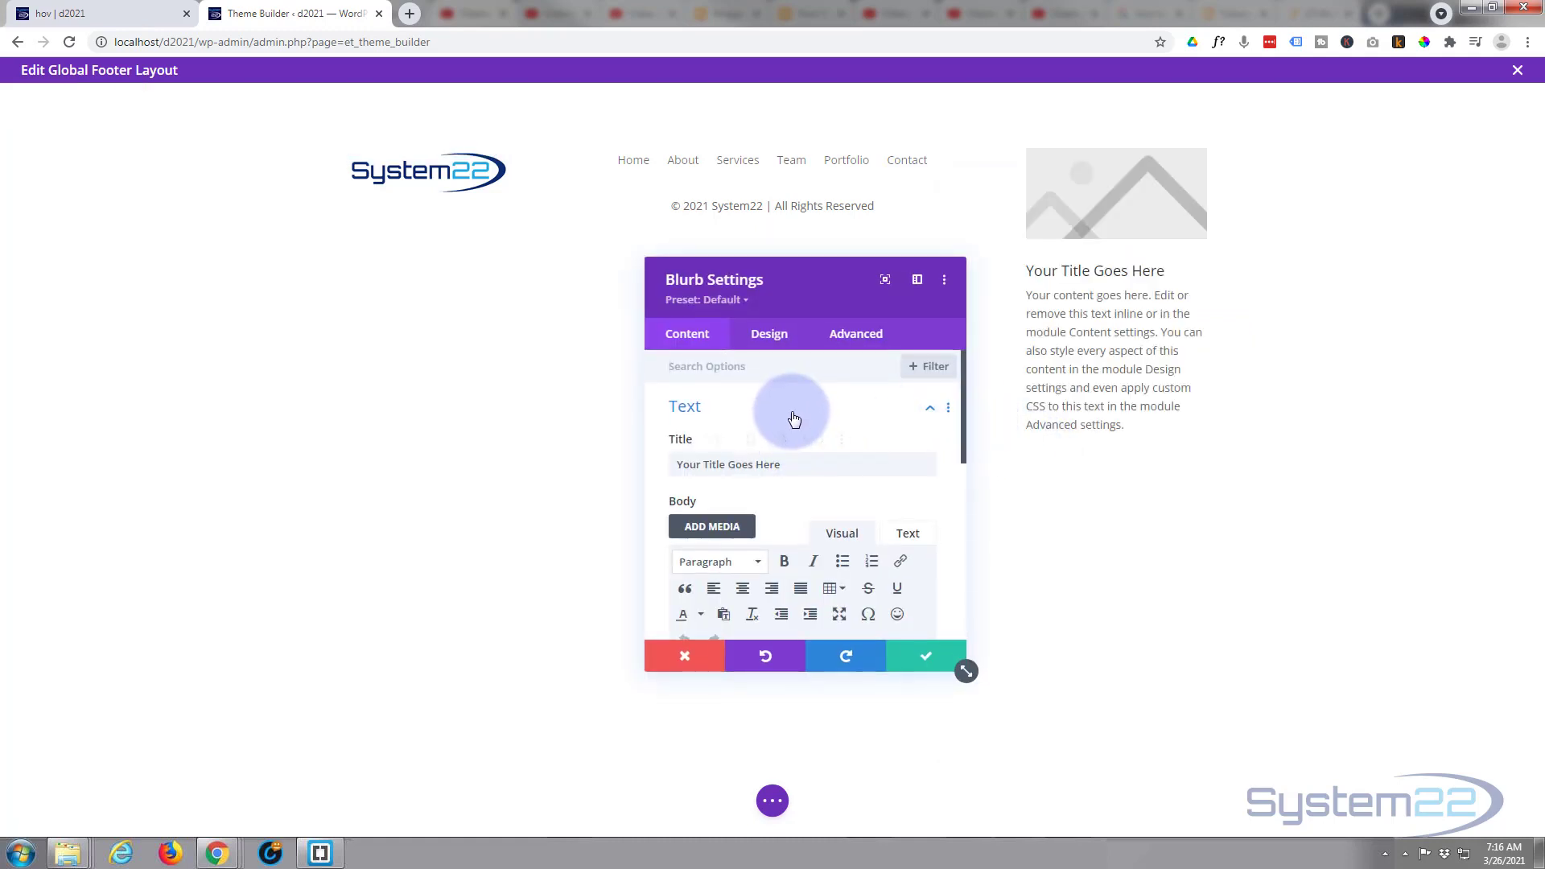
drag(784, 460, 630, 442)
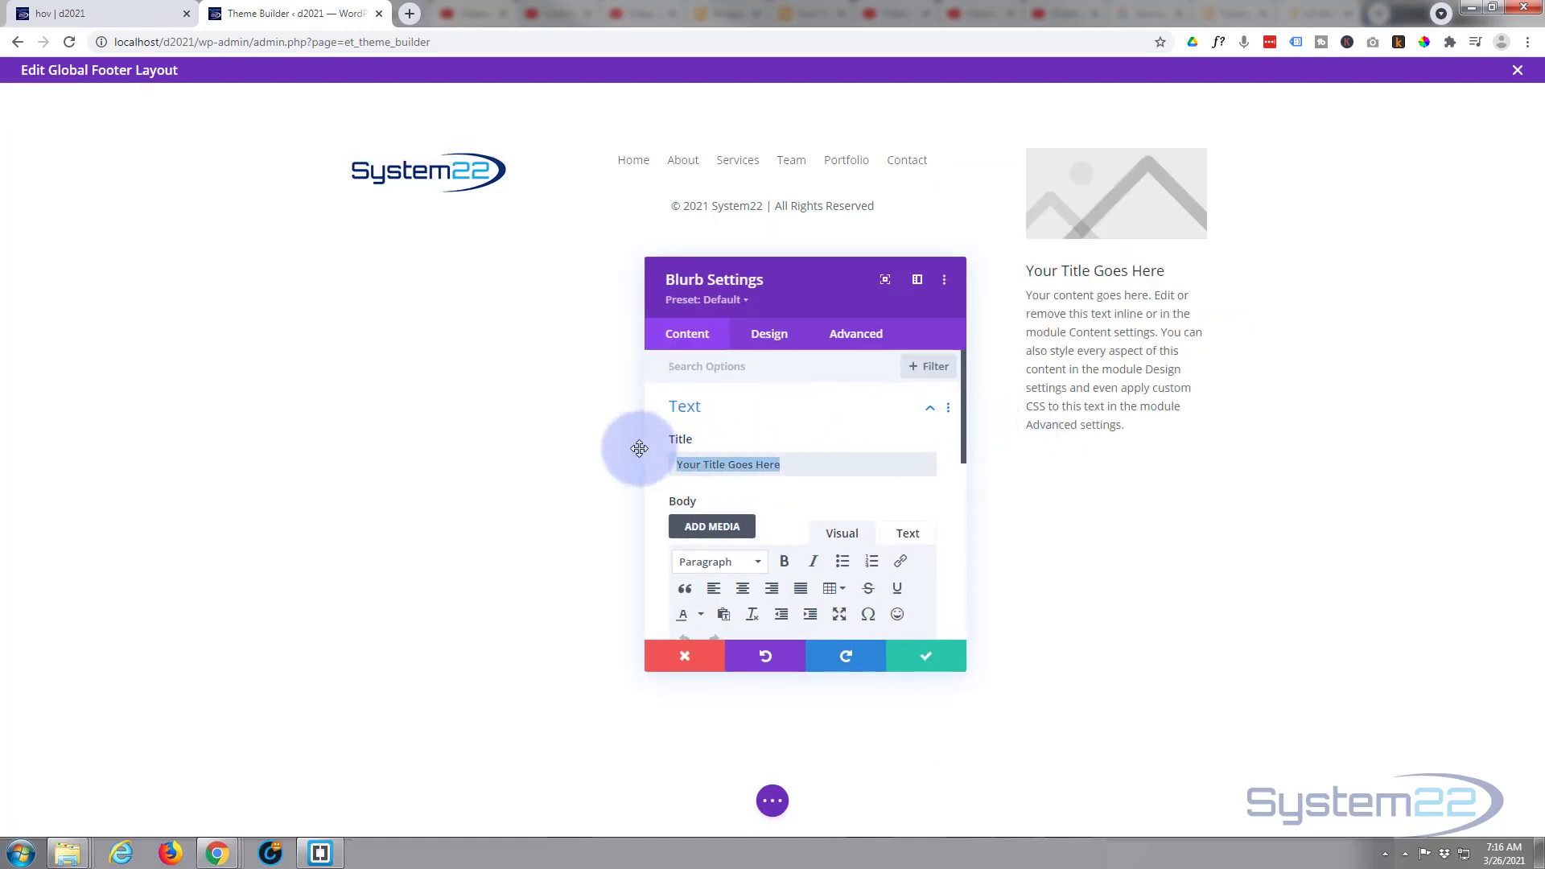
key(BackSpace)
text(Call Now)
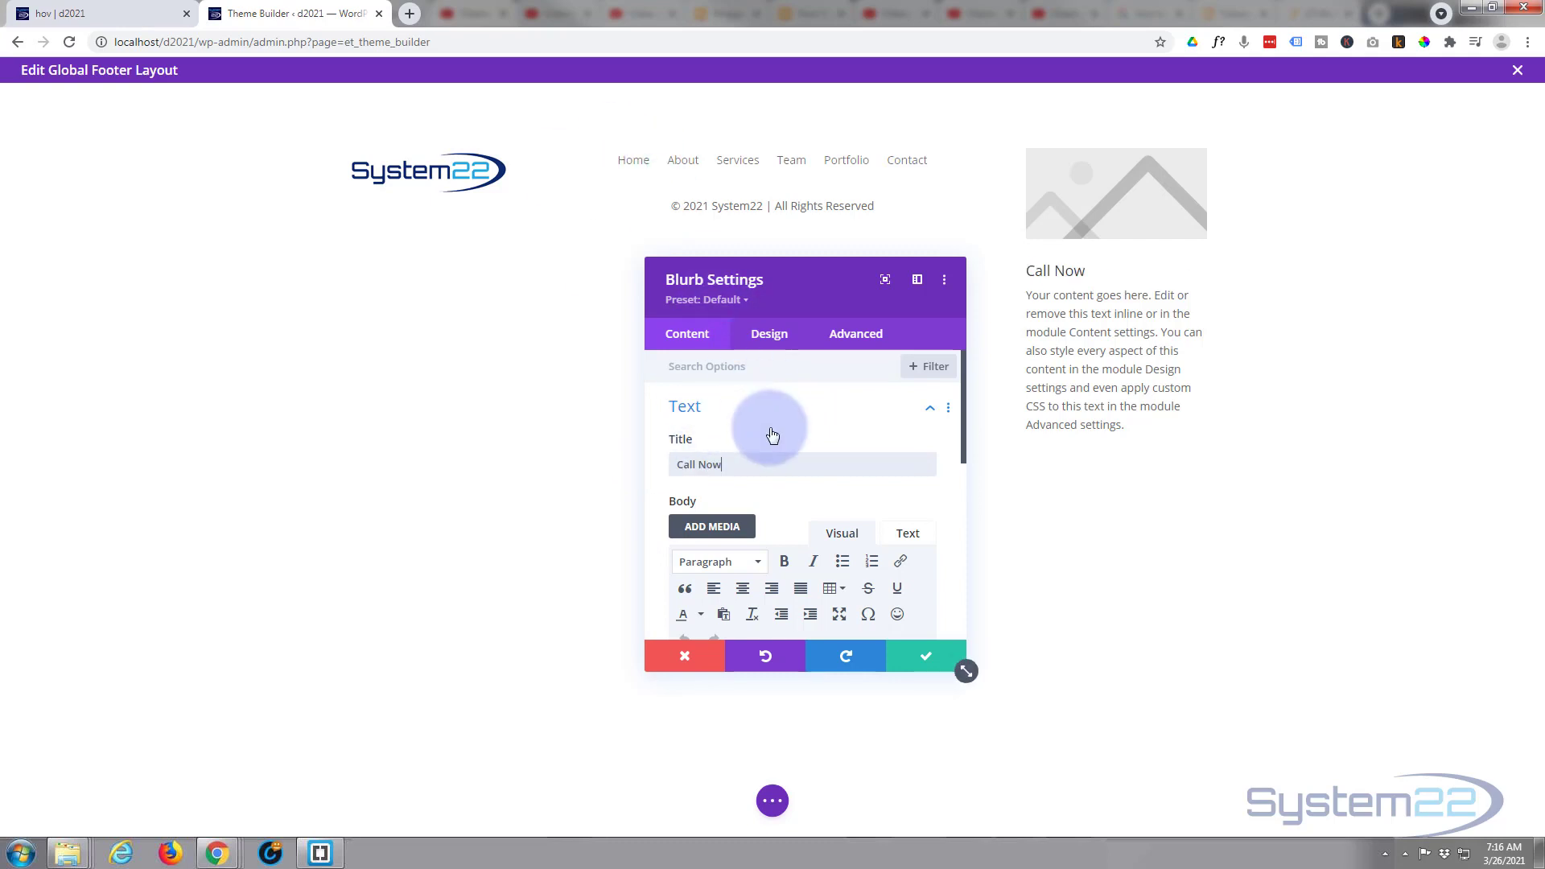
- Delete the blurb's placeholder body text, leaving the body empty
scroll(769, 431, down, 2)
drag(855, 614, 674, 499)
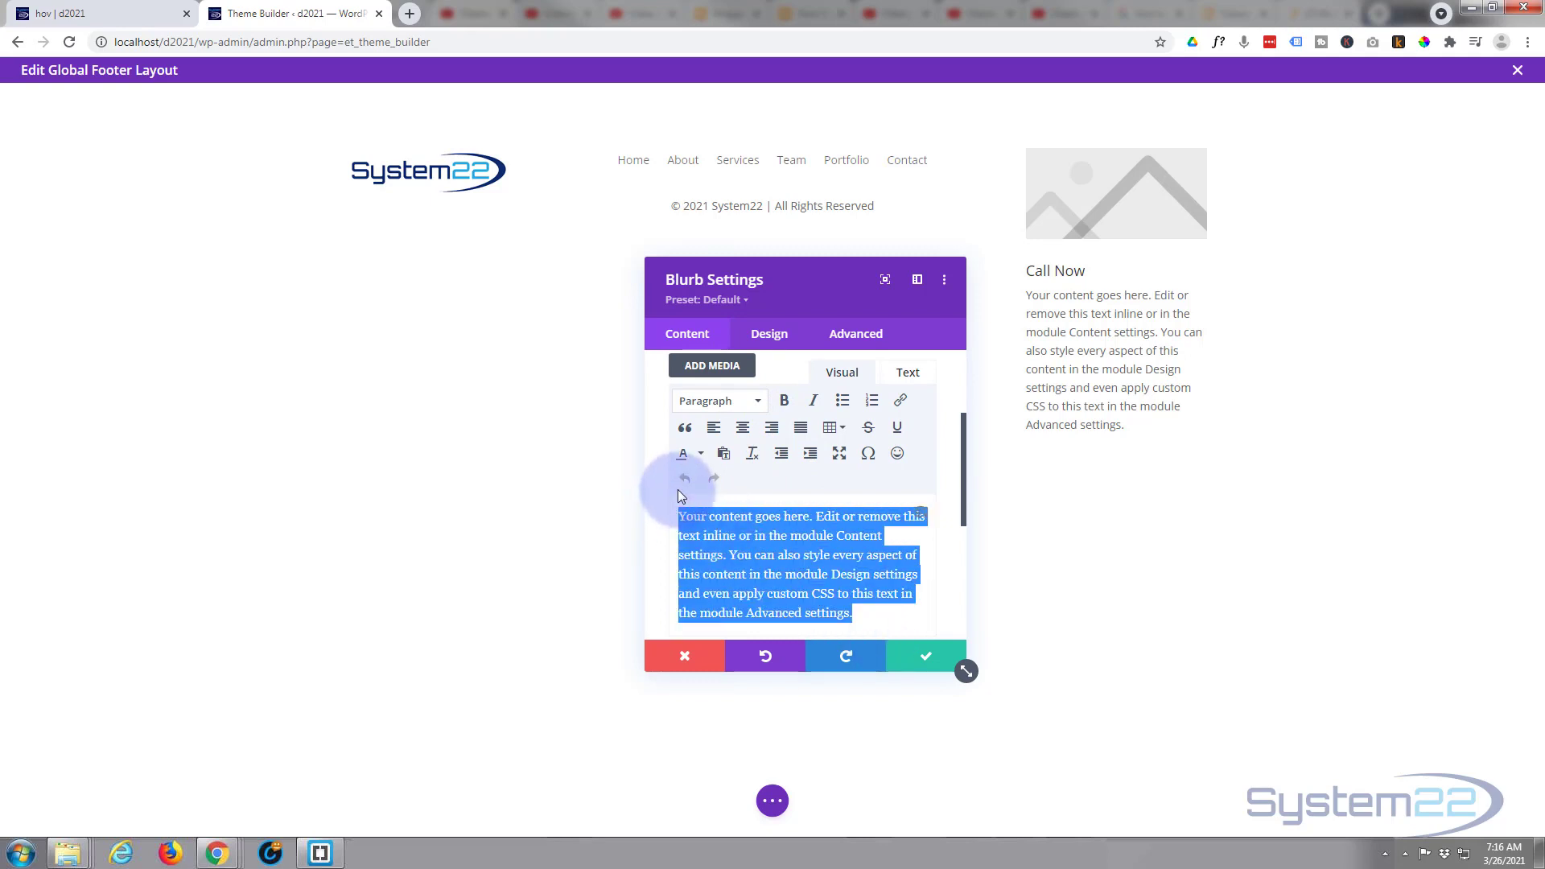
key(BackSpace)
- Replace the blurb's image with an icon, choosing the mobile phone symbol
scroll(723, 490, down, 2)
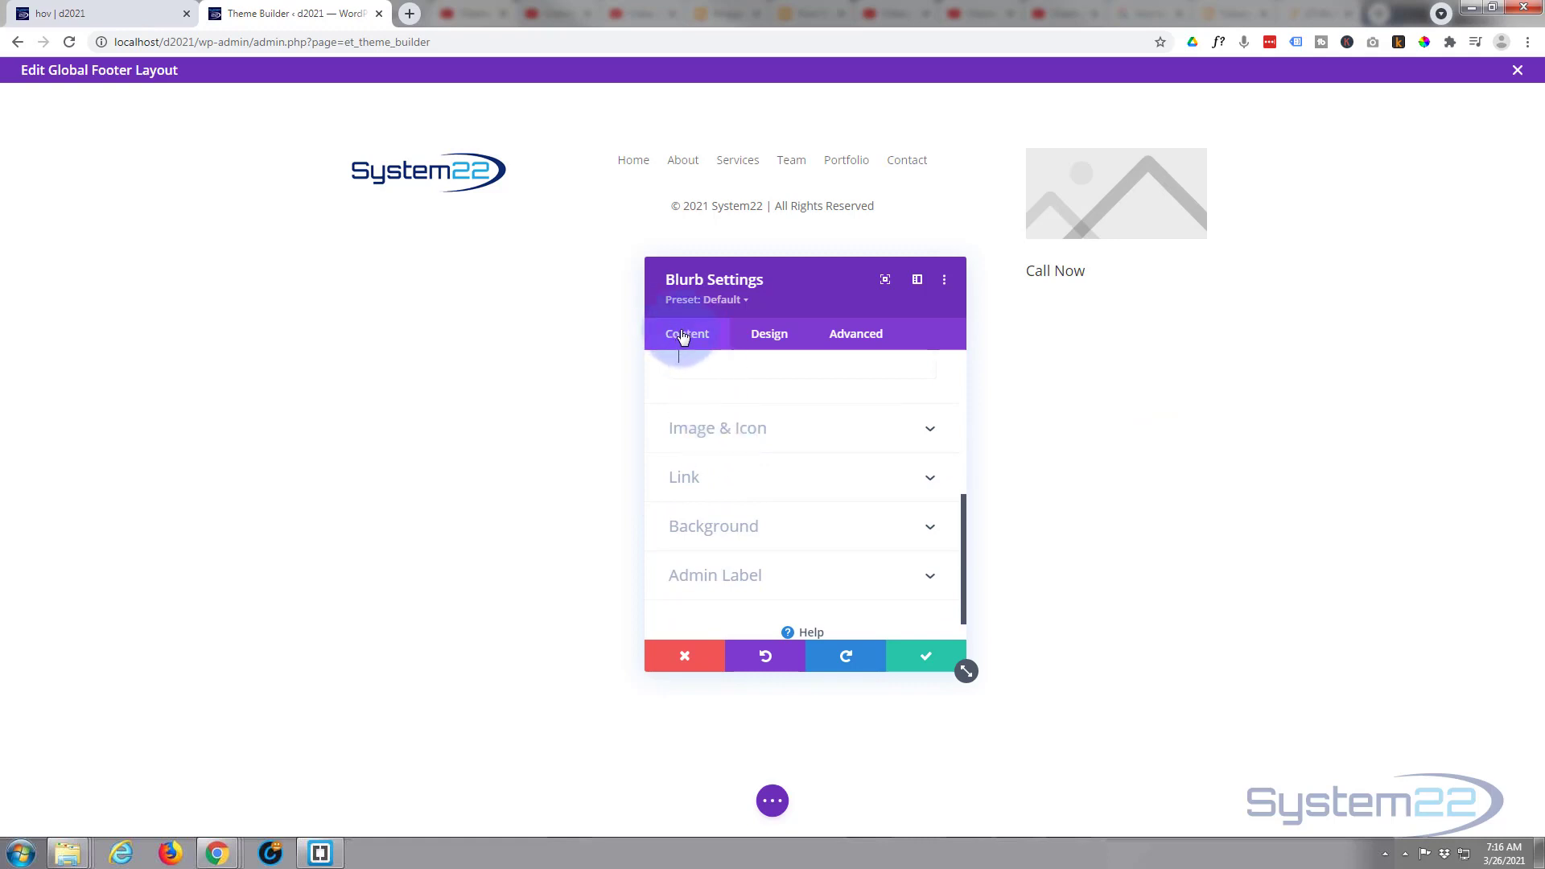
click(803, 428)
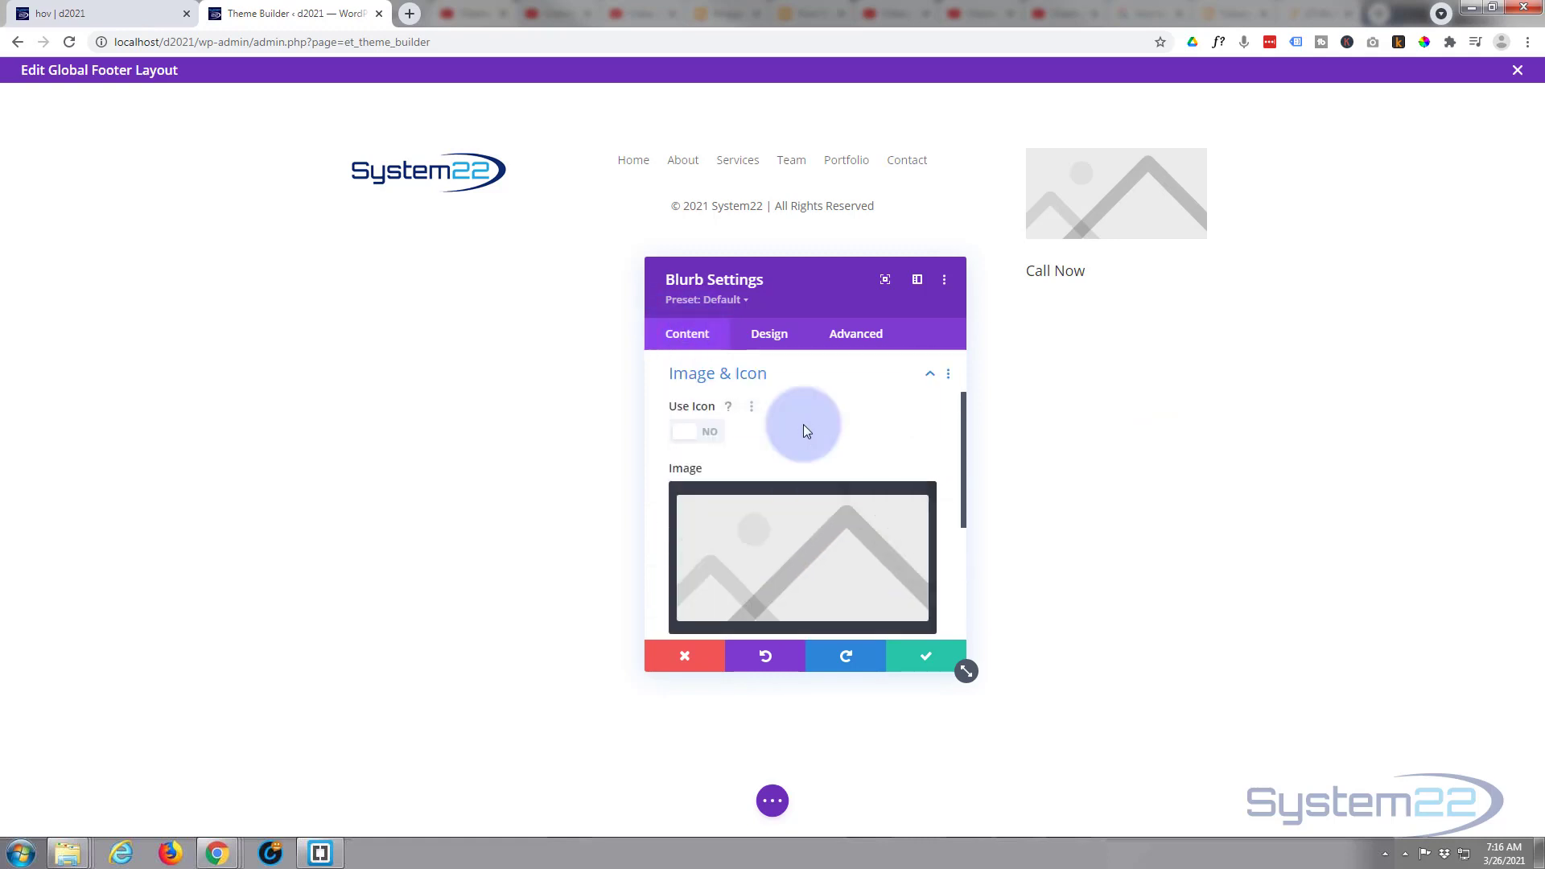
click(712, 438)
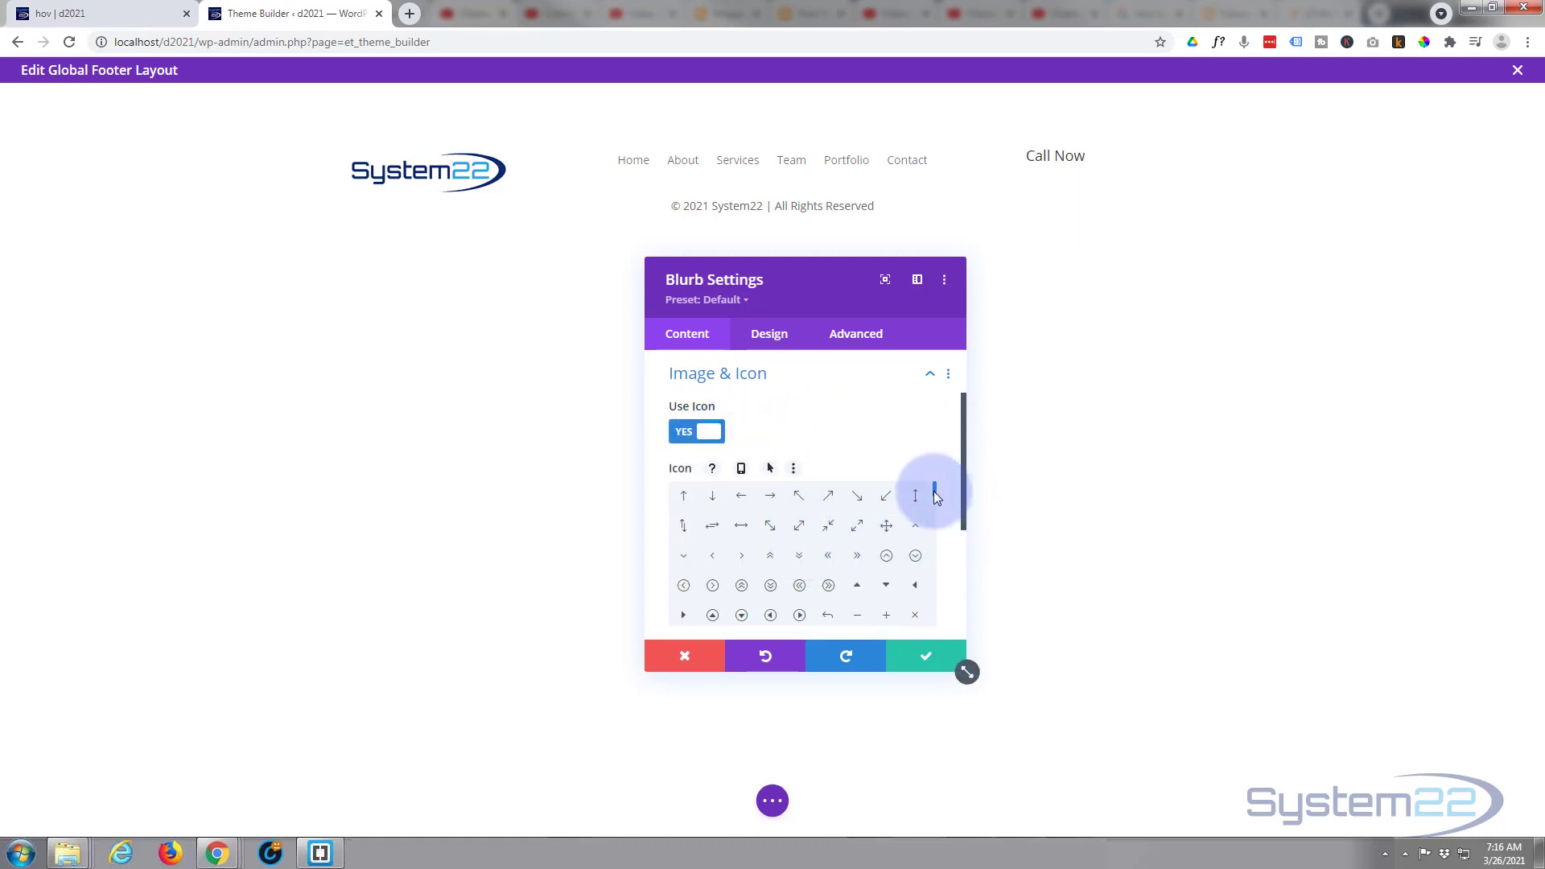
scroll(936, 498, down, 1)
drag(935, 495, 938, 525)
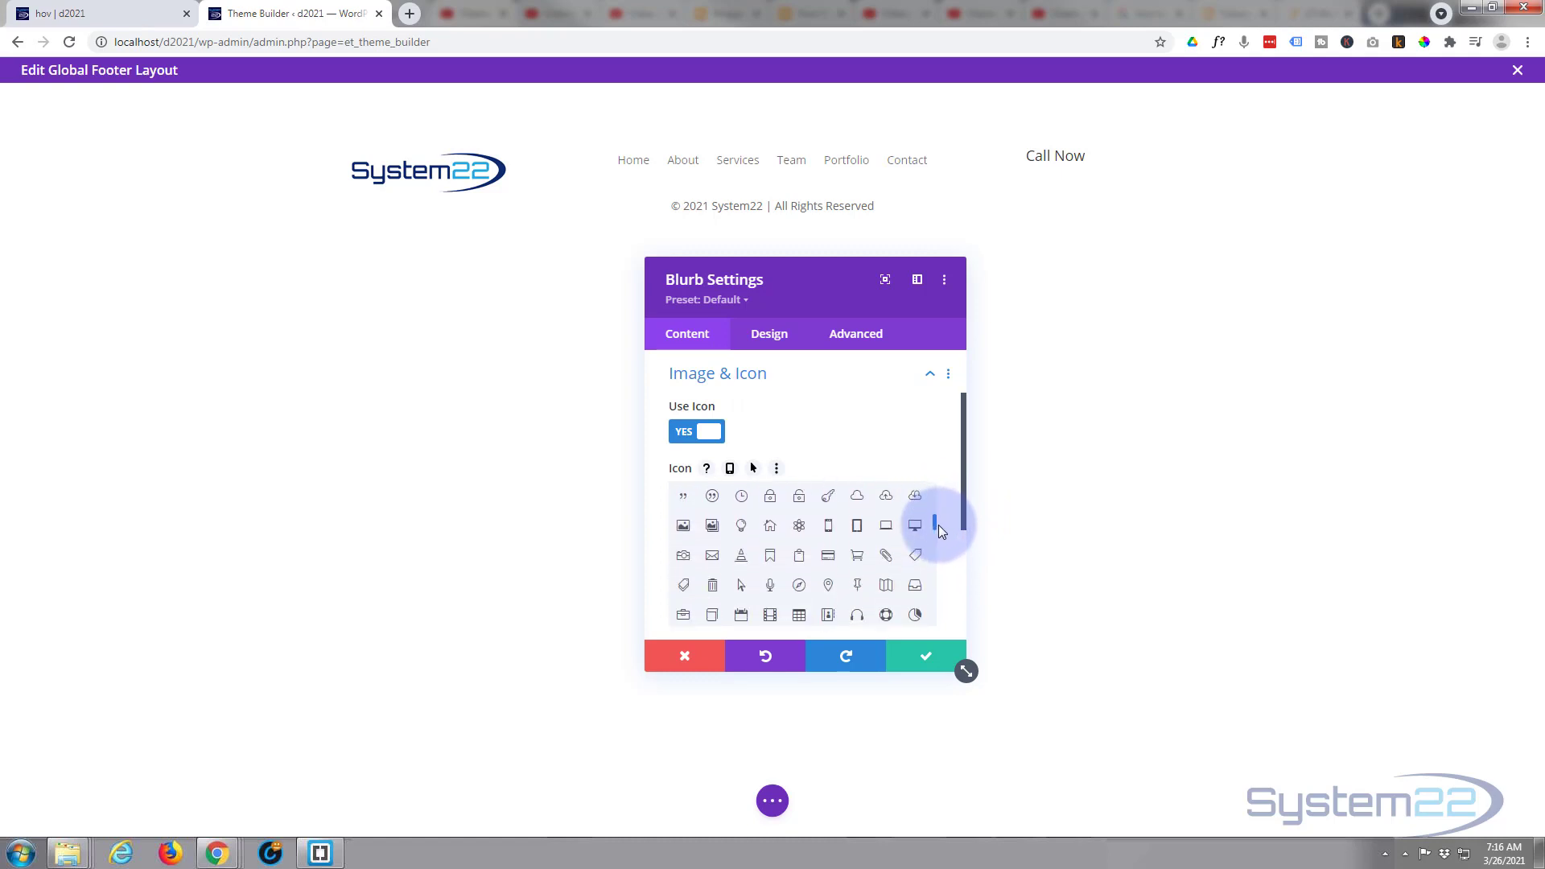
click(830, 528)
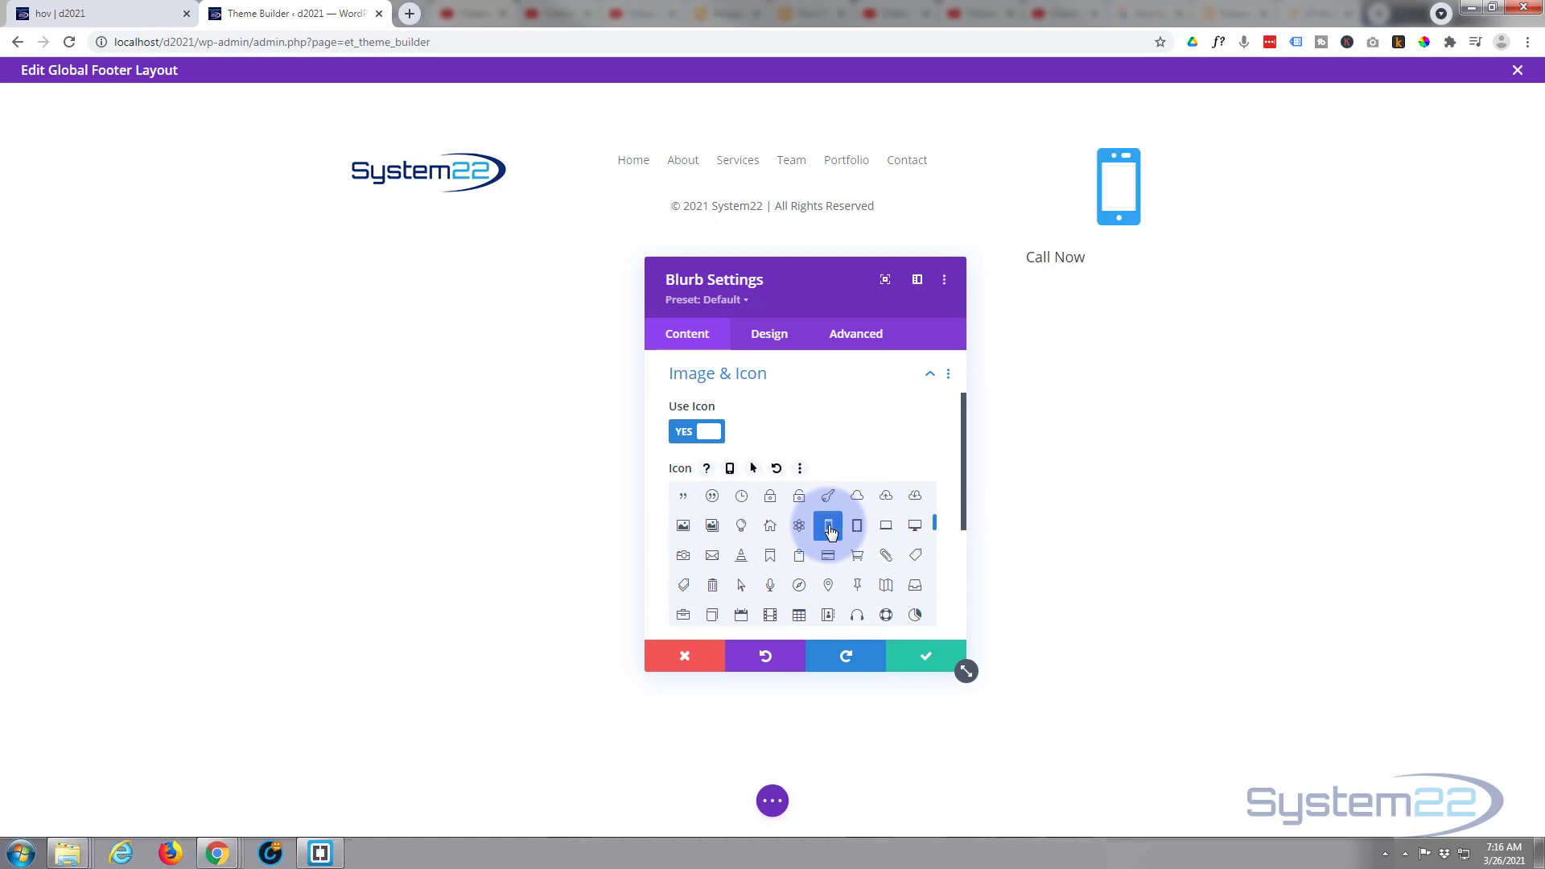
- Enable a circle around the phone icon, with a white (#ffffff) icon colour and a black circle colour
click(769, 334)
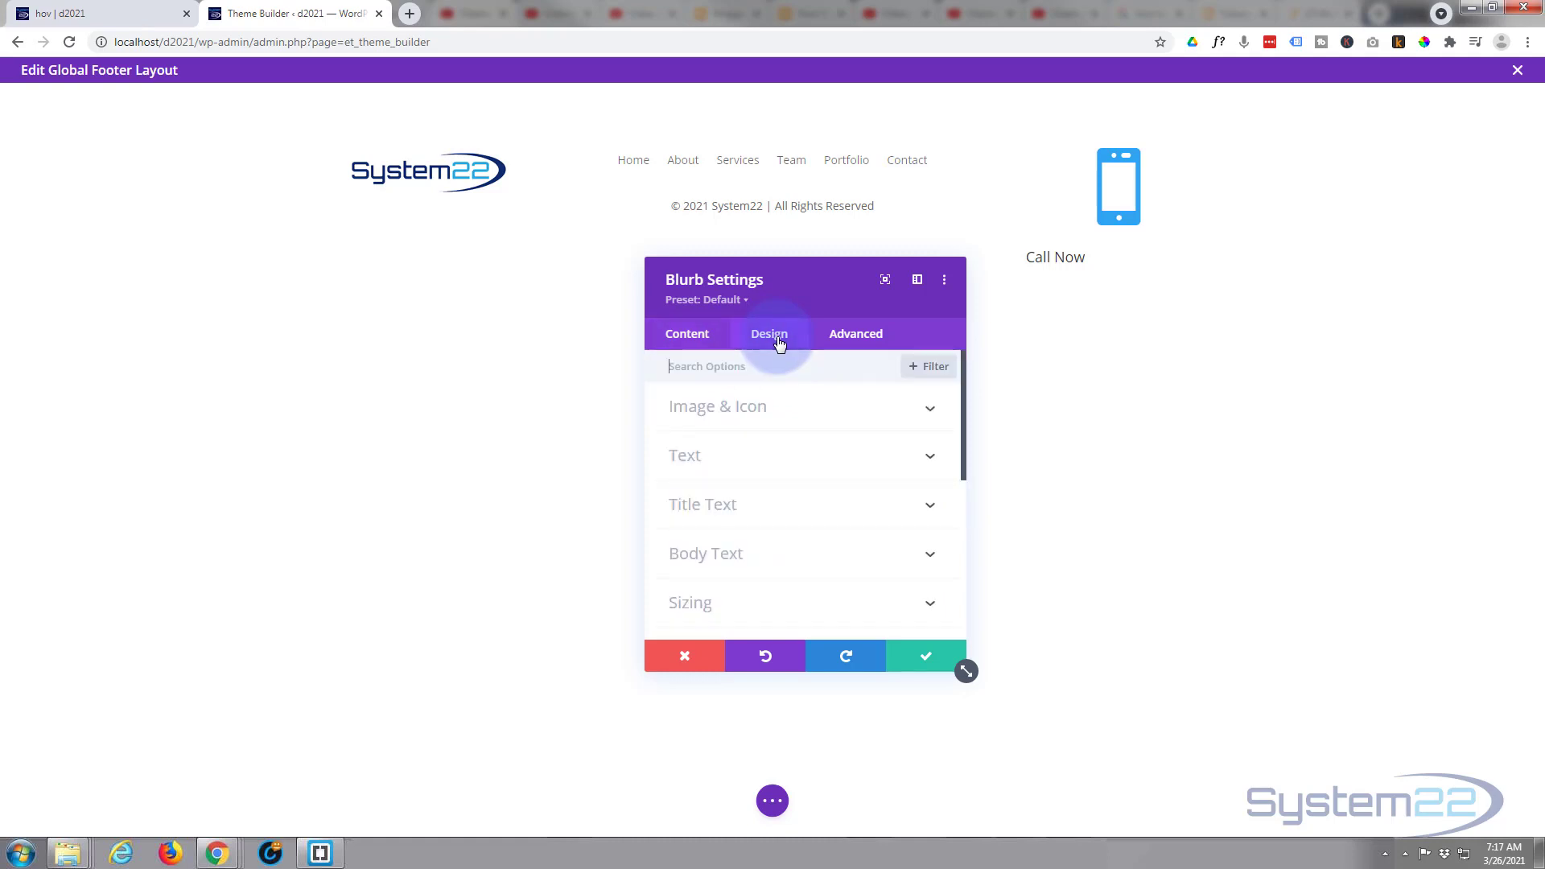
click(807, 408)
scroll(803, 402, down, 1)
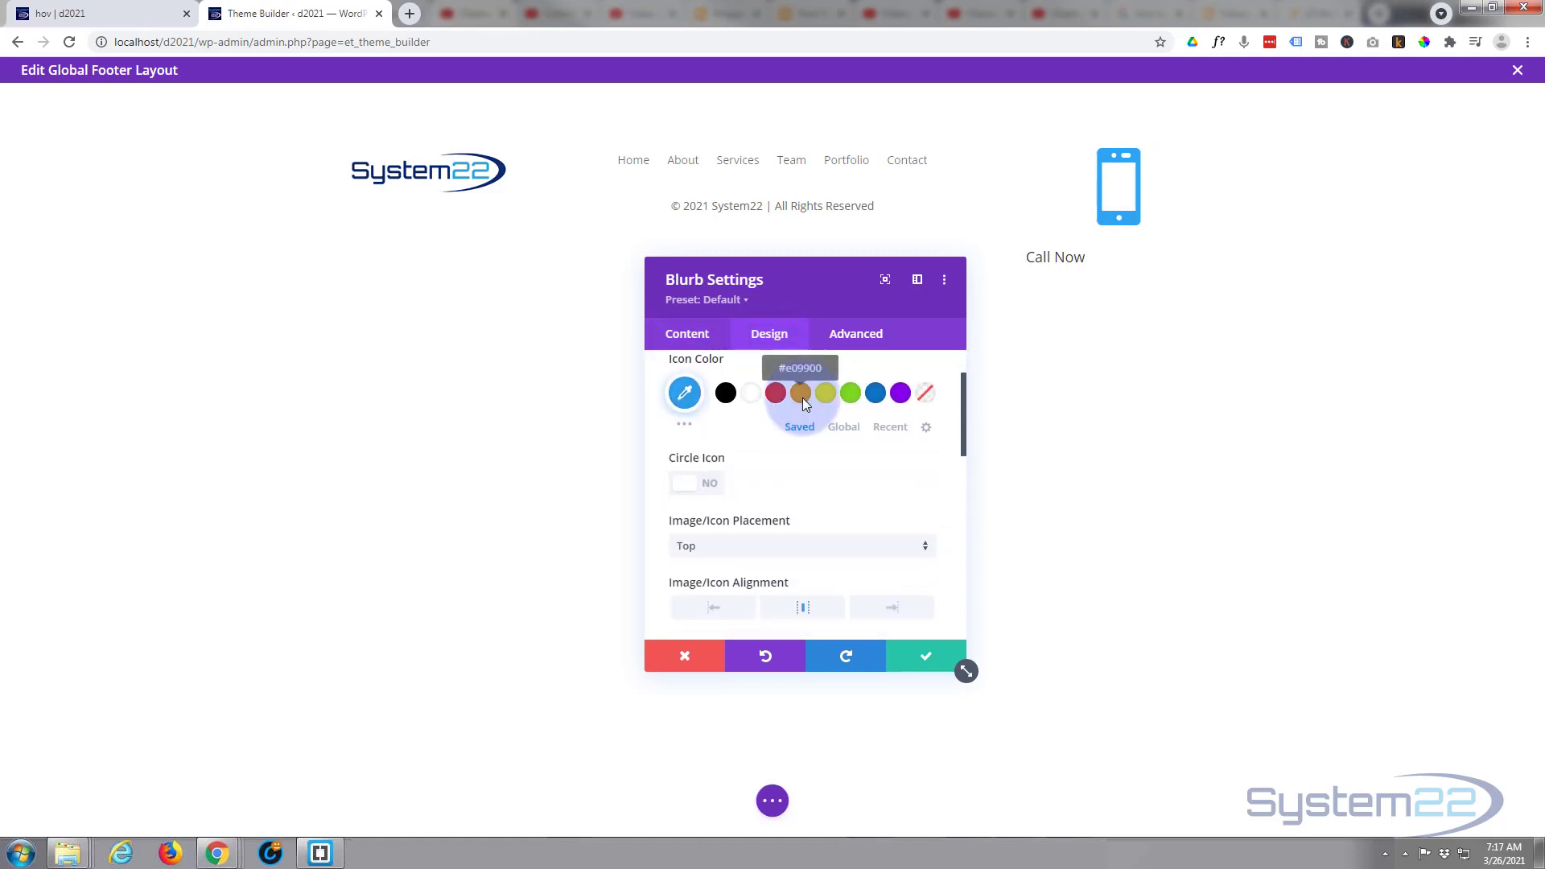
click(708, 486)
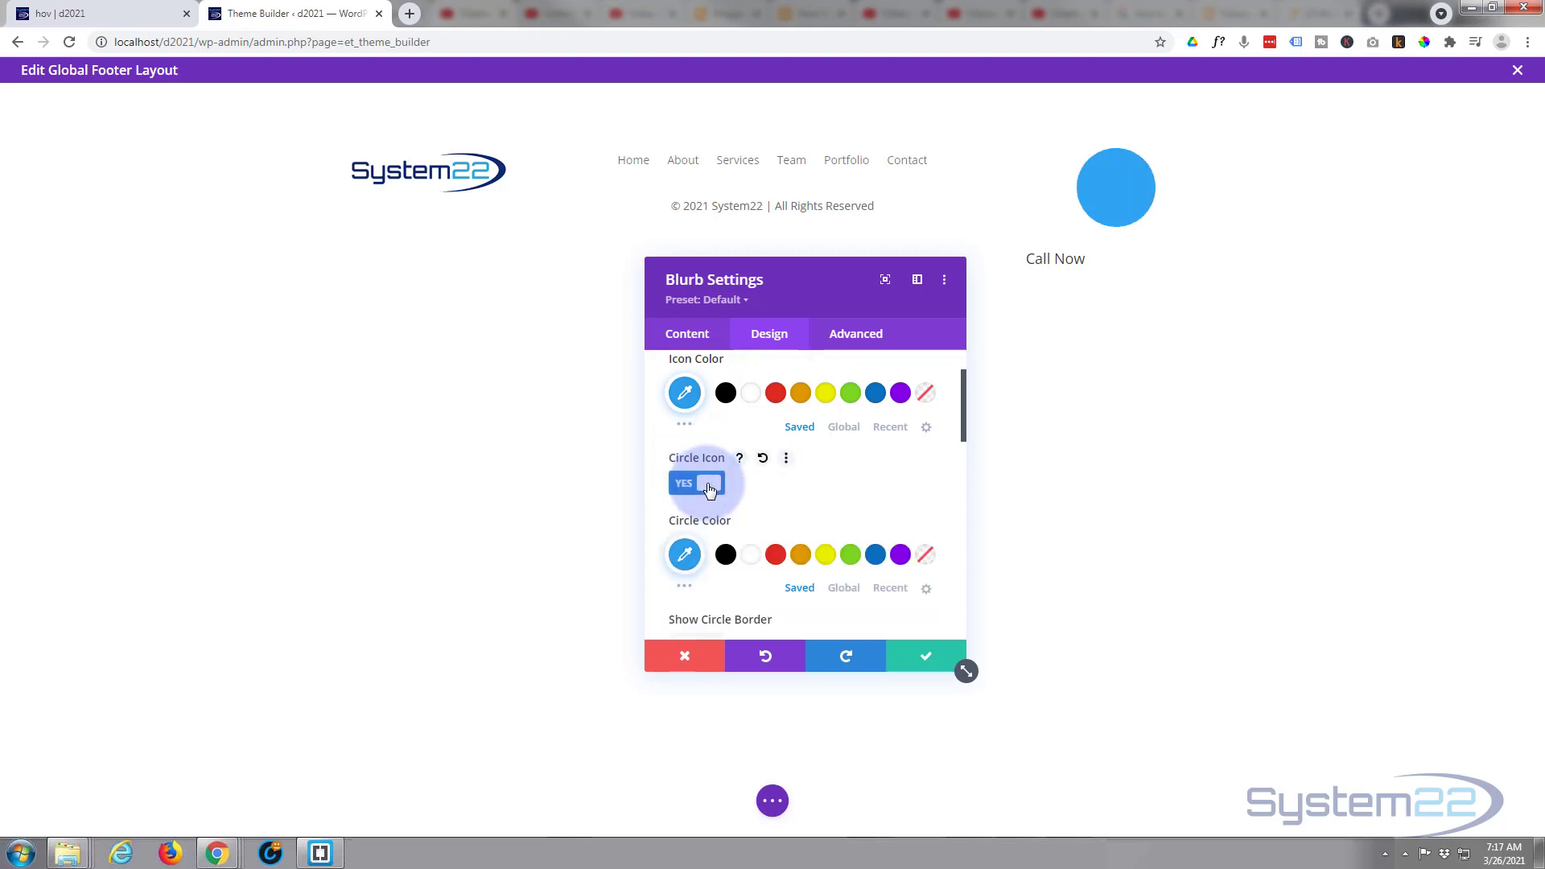
click(755, 398)
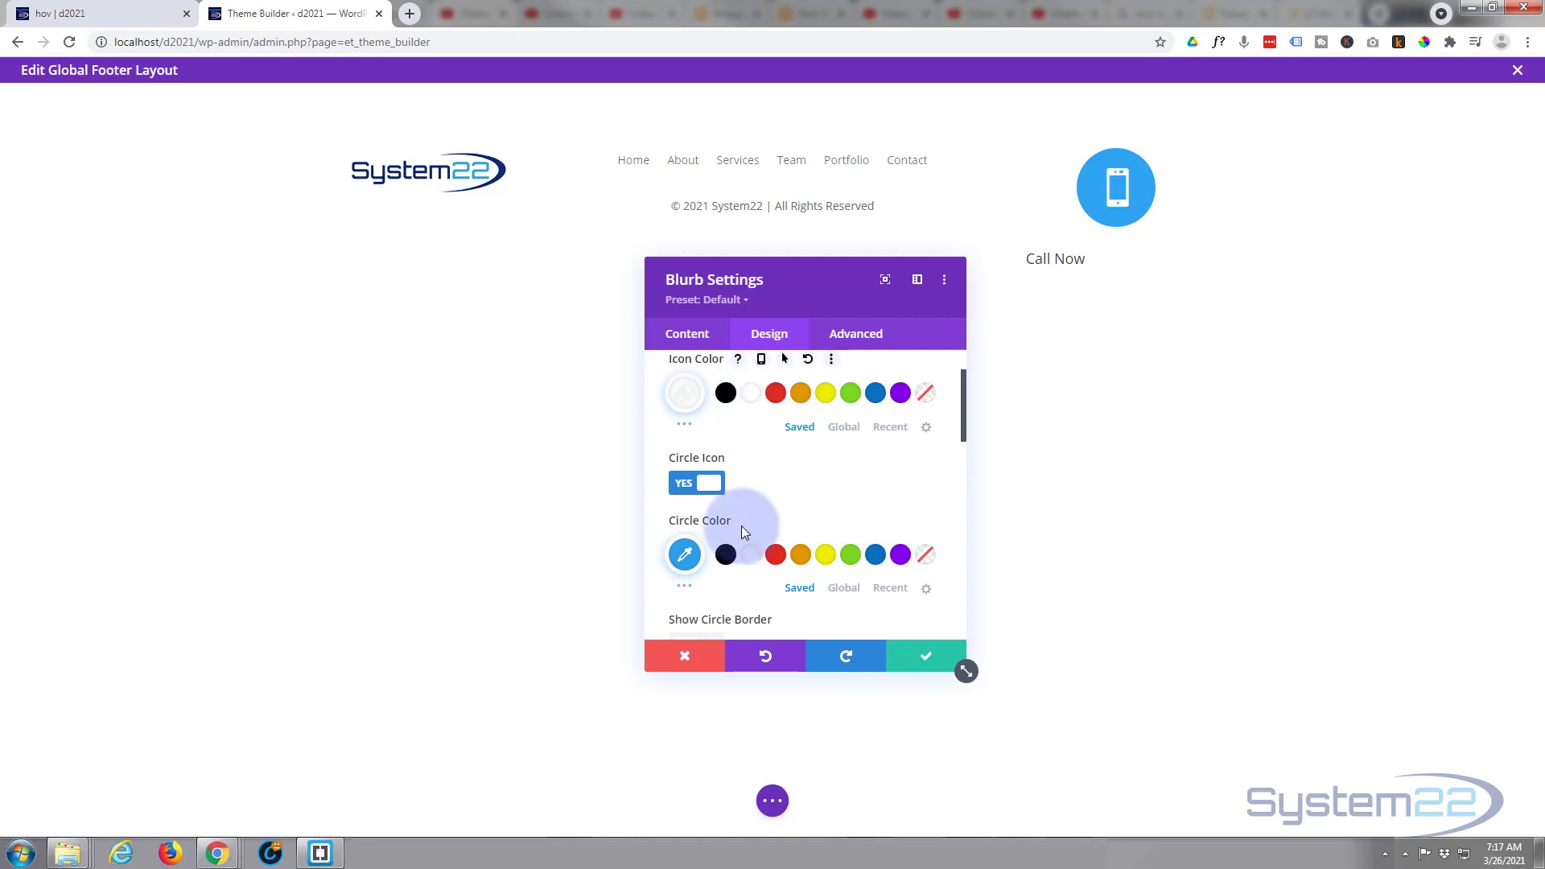
click(725, 557)
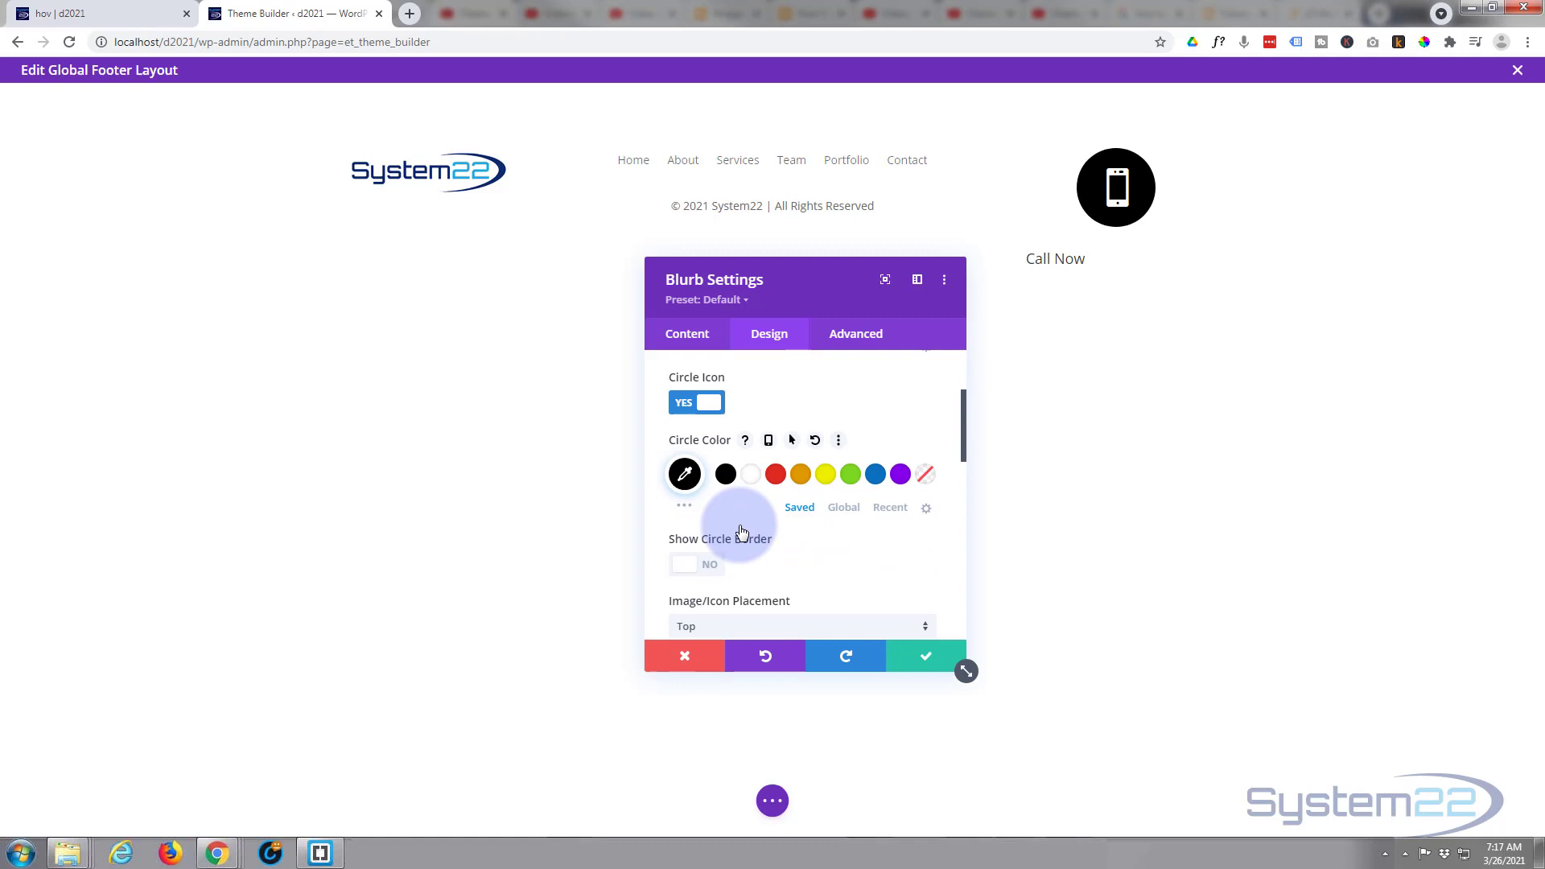
- Give the icon circle a white (#ffffff) border and set the image/icon placement to Left
click(704, 564)
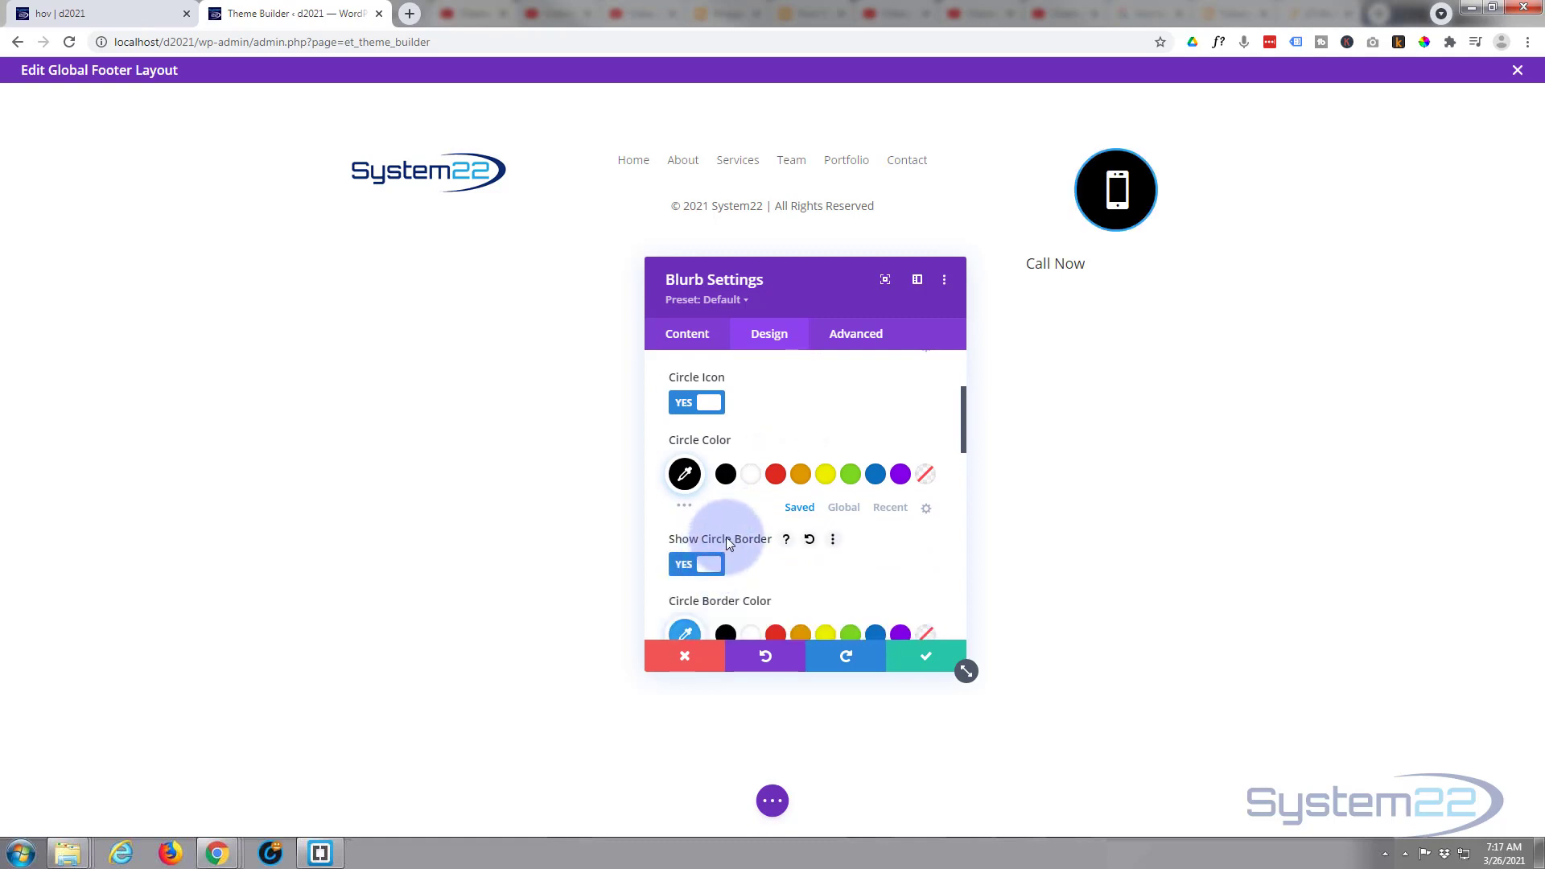
scroll(725, 537, down, 1)
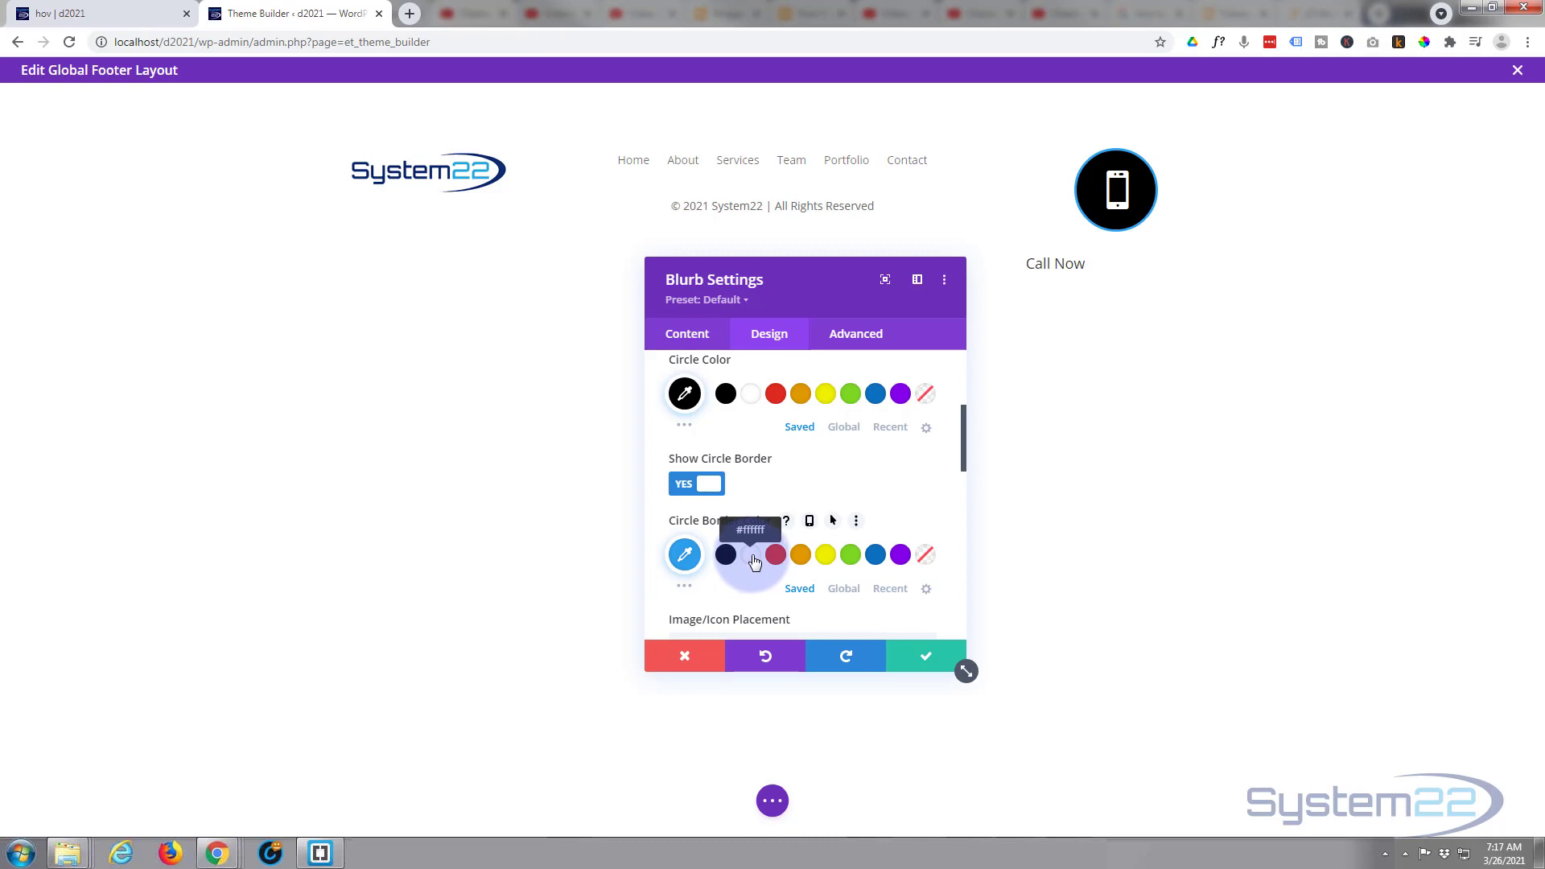
click(754, 555)
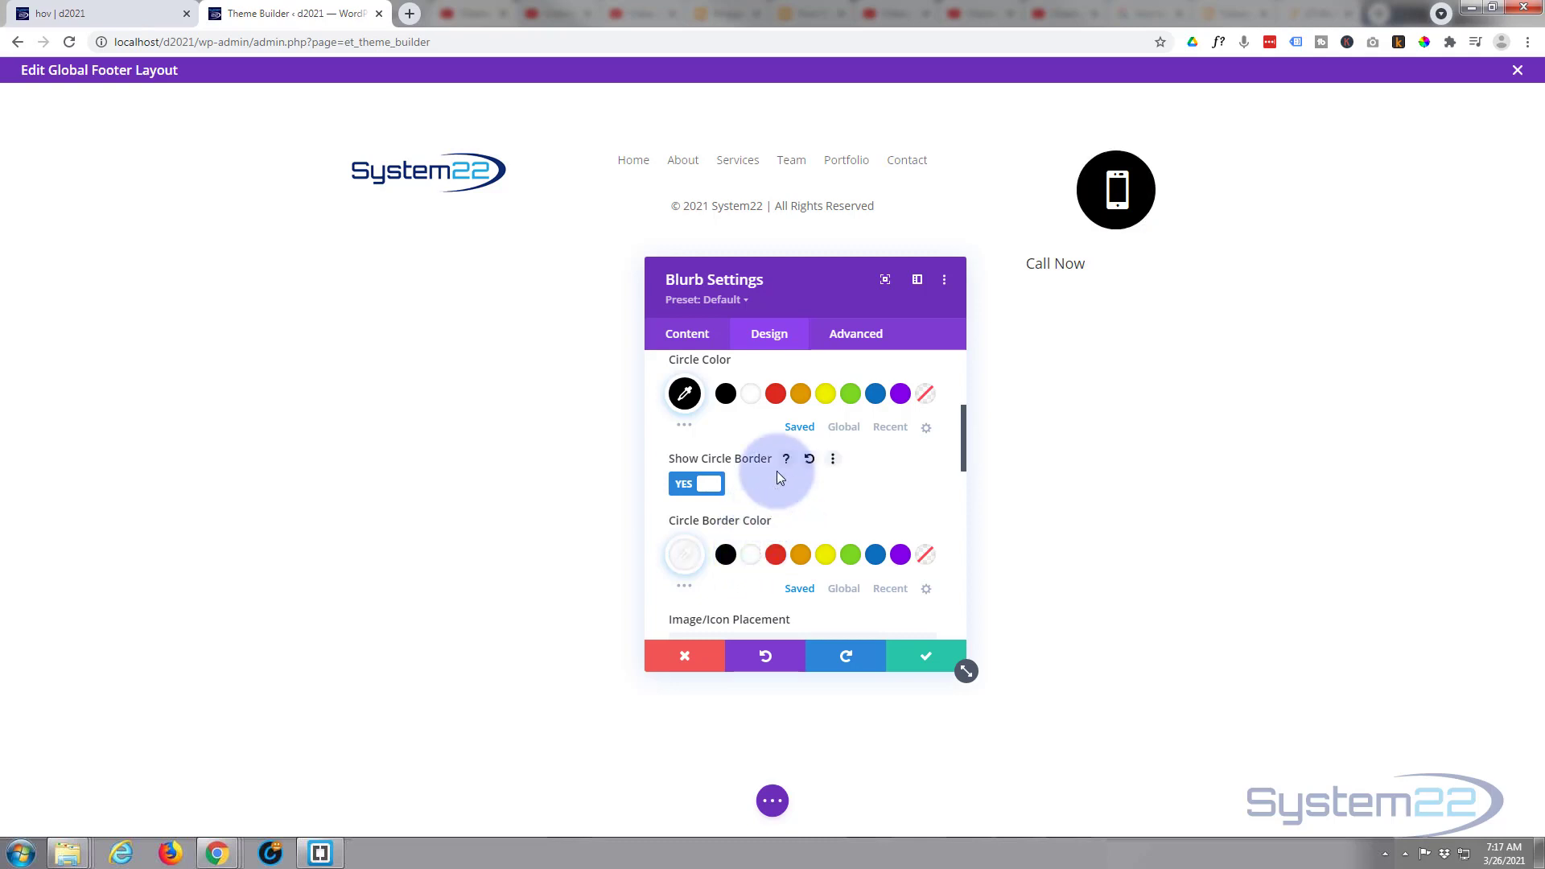
scroll(777, 475, down, 2)
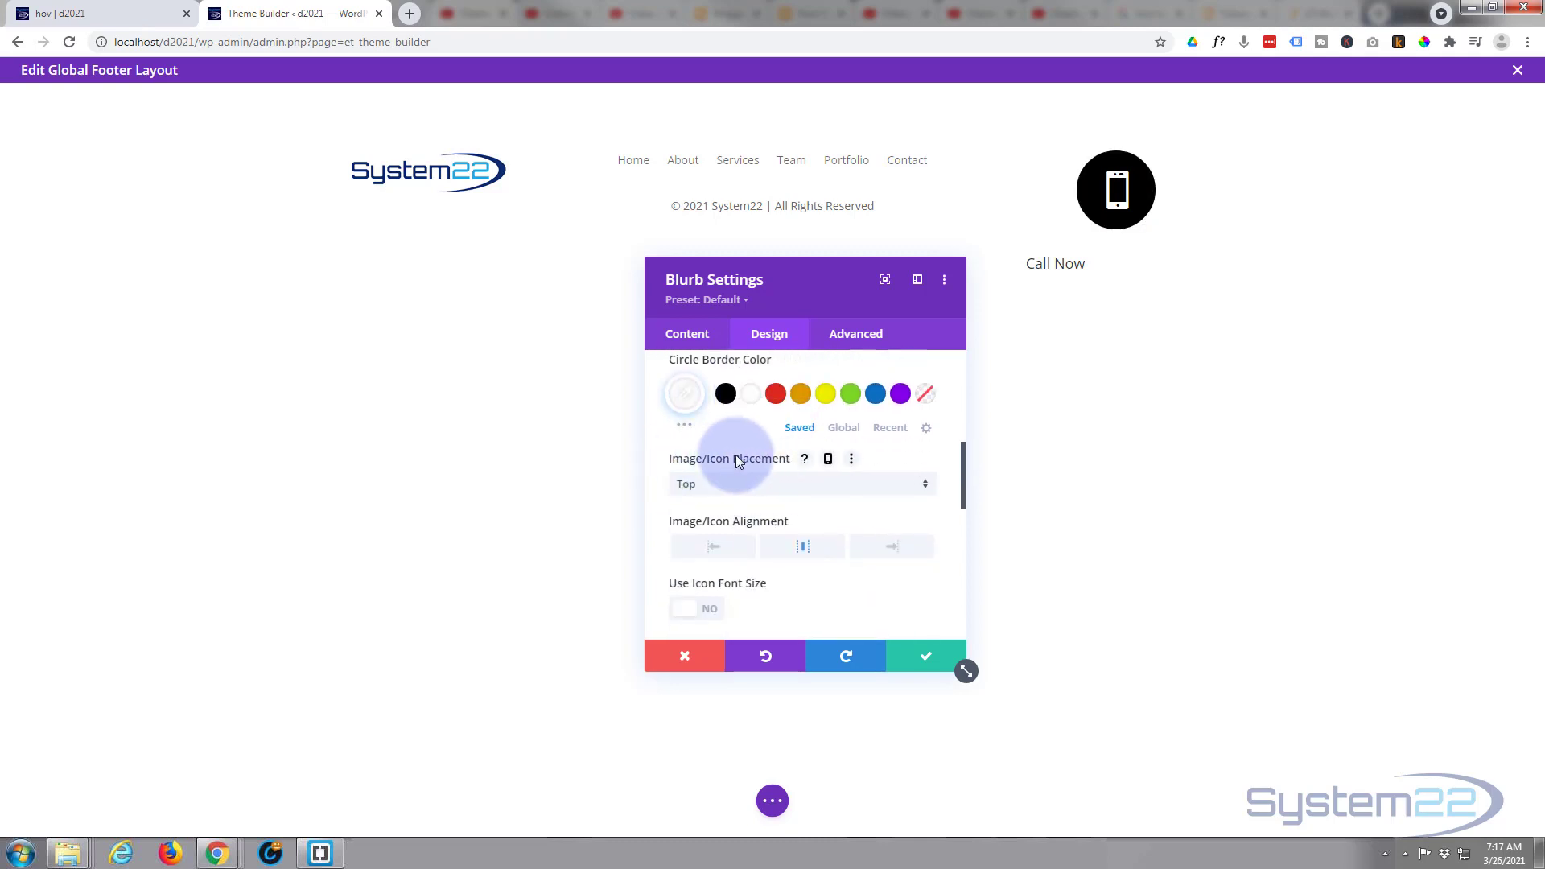
click(746, 488)
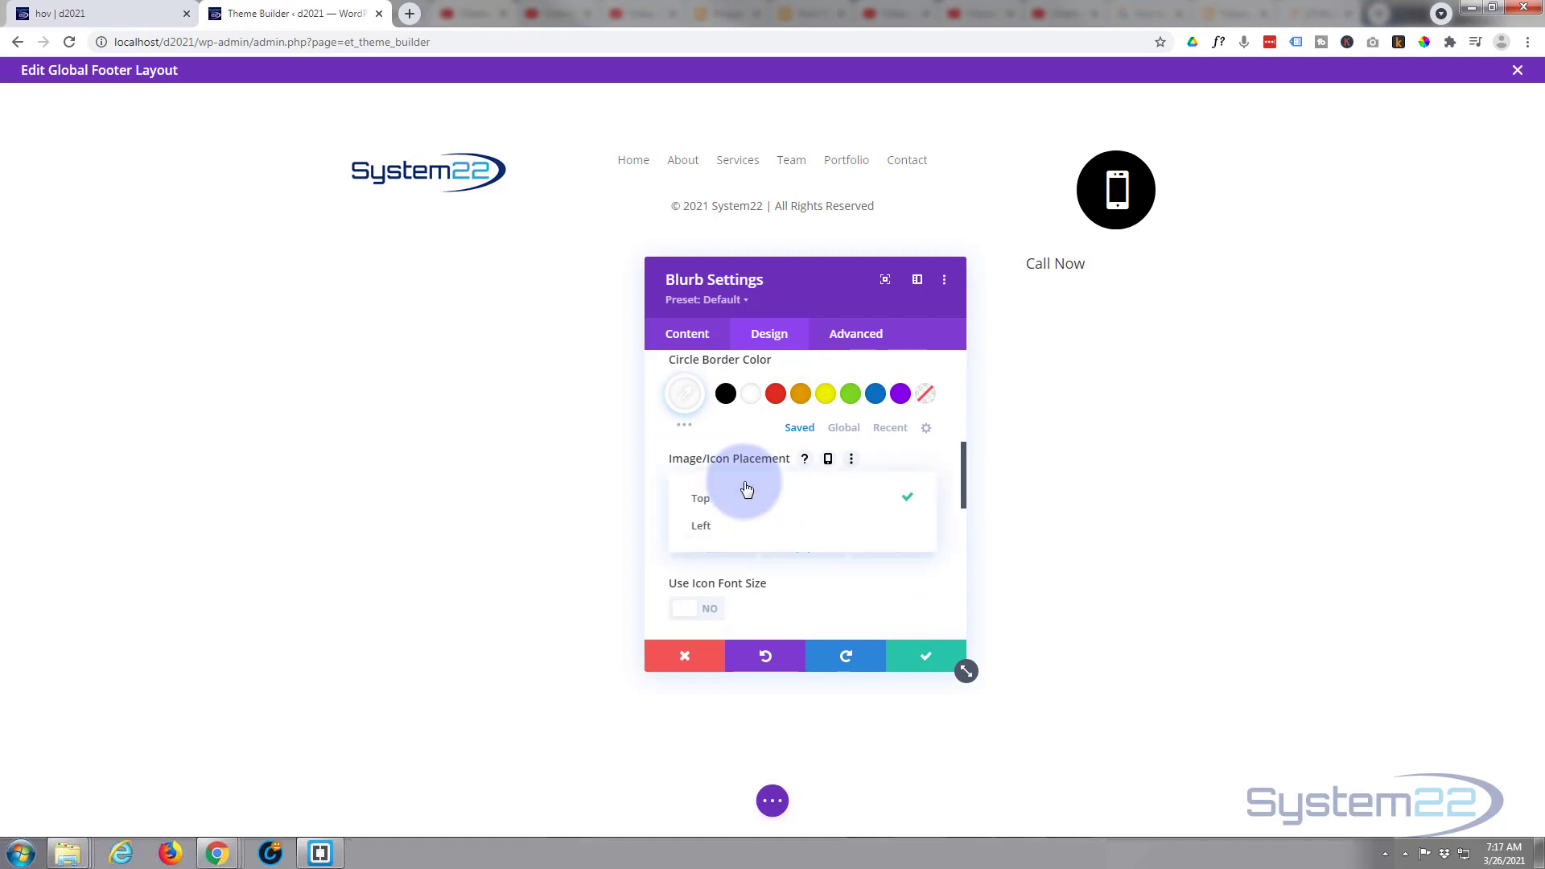
click(729, 531)
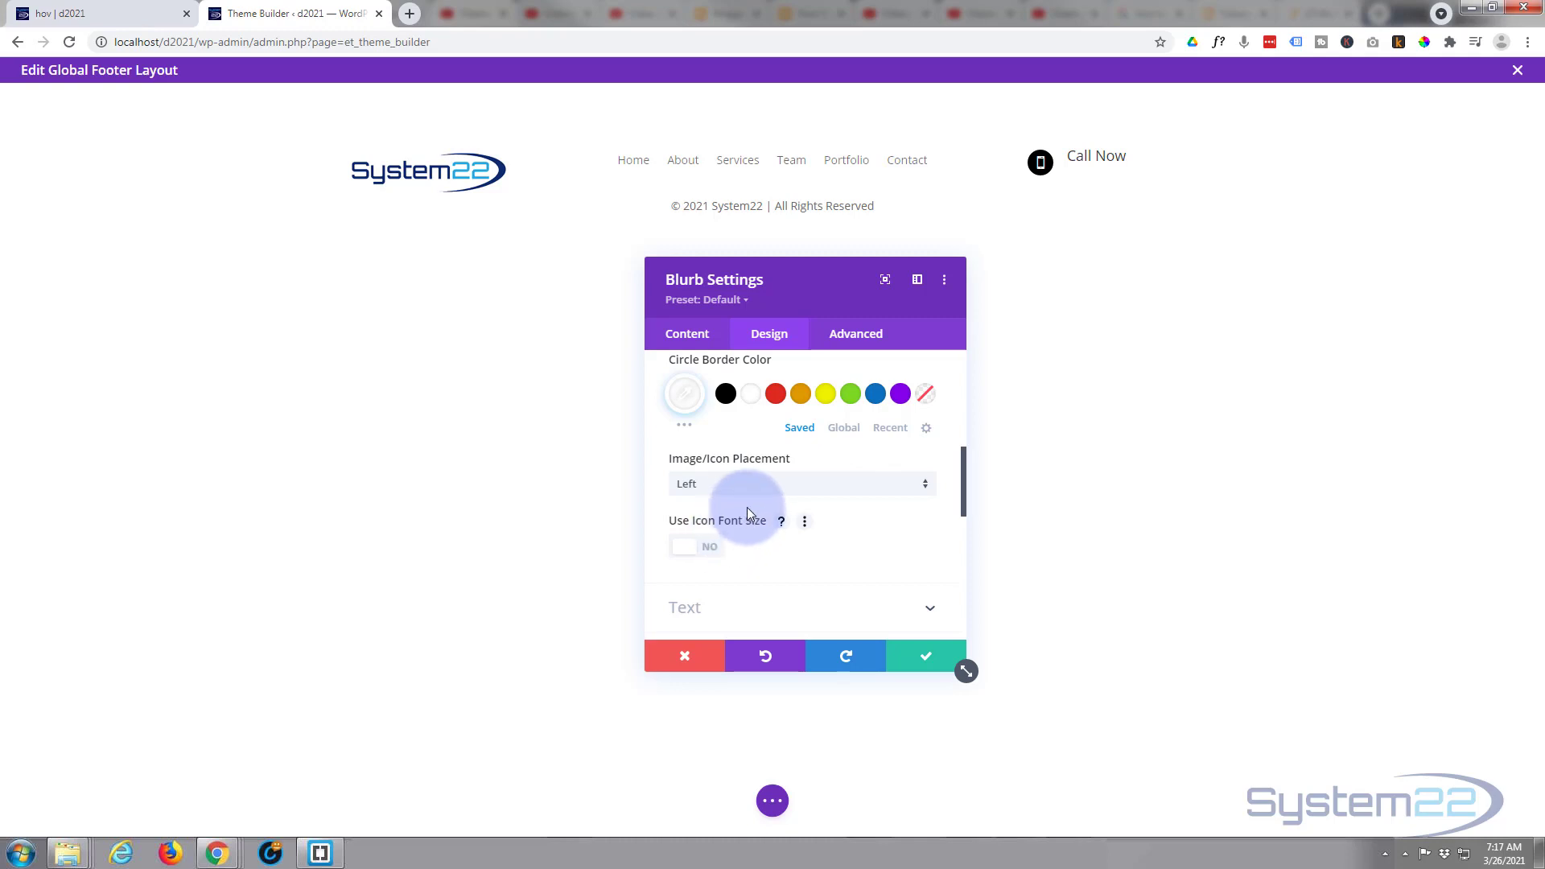
- Enable a custom icon font size for the phone icon and set it to 45px
click(708, 553)
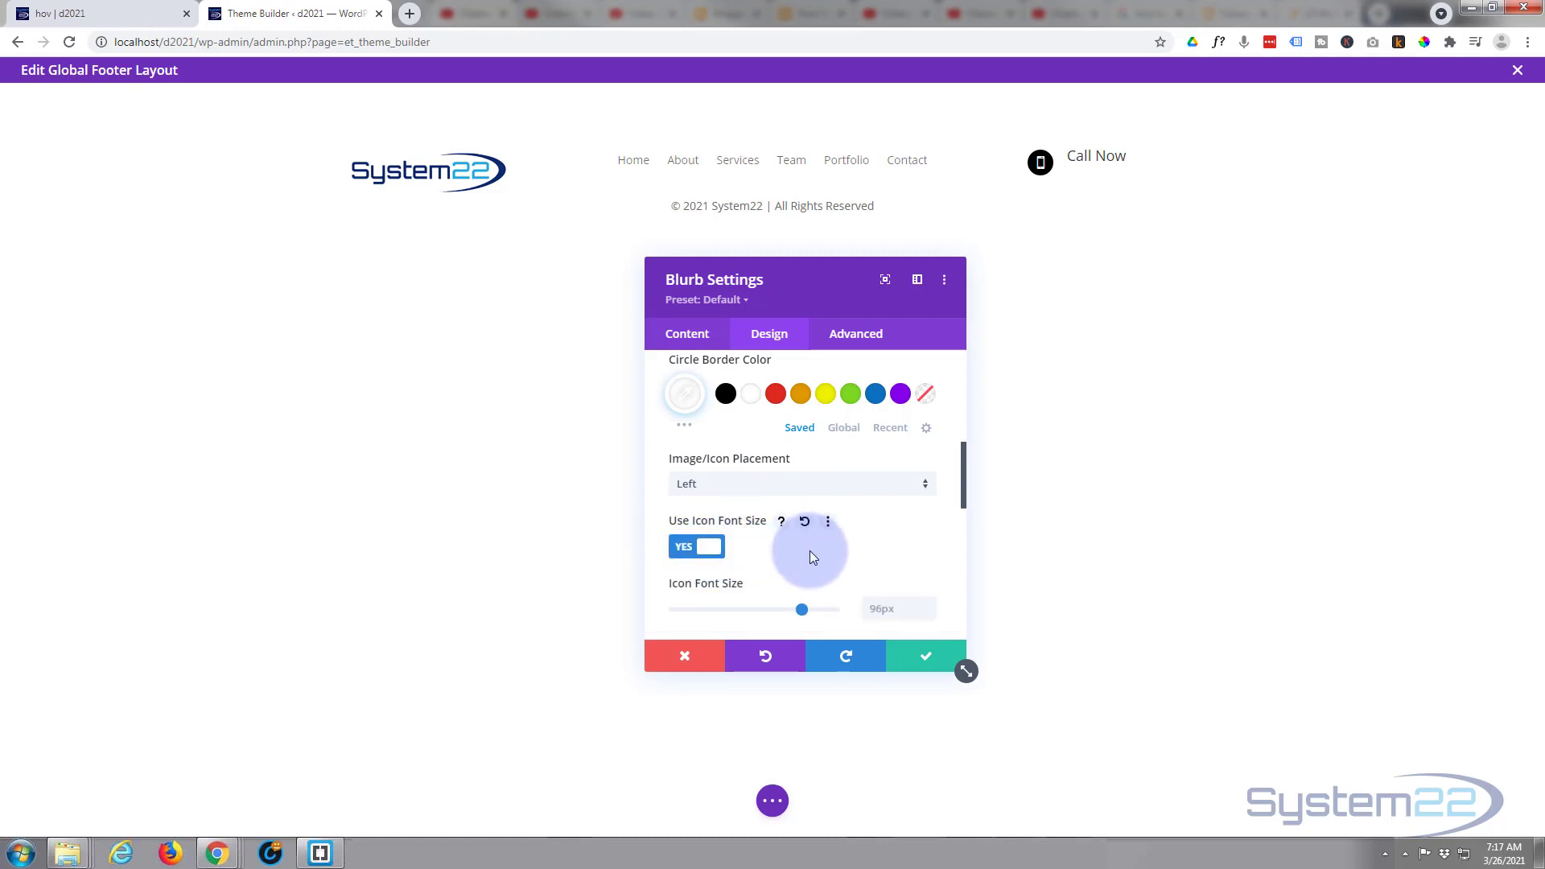
scroll(810, 550, down, 1)
drag(800, 531, 732, 525)
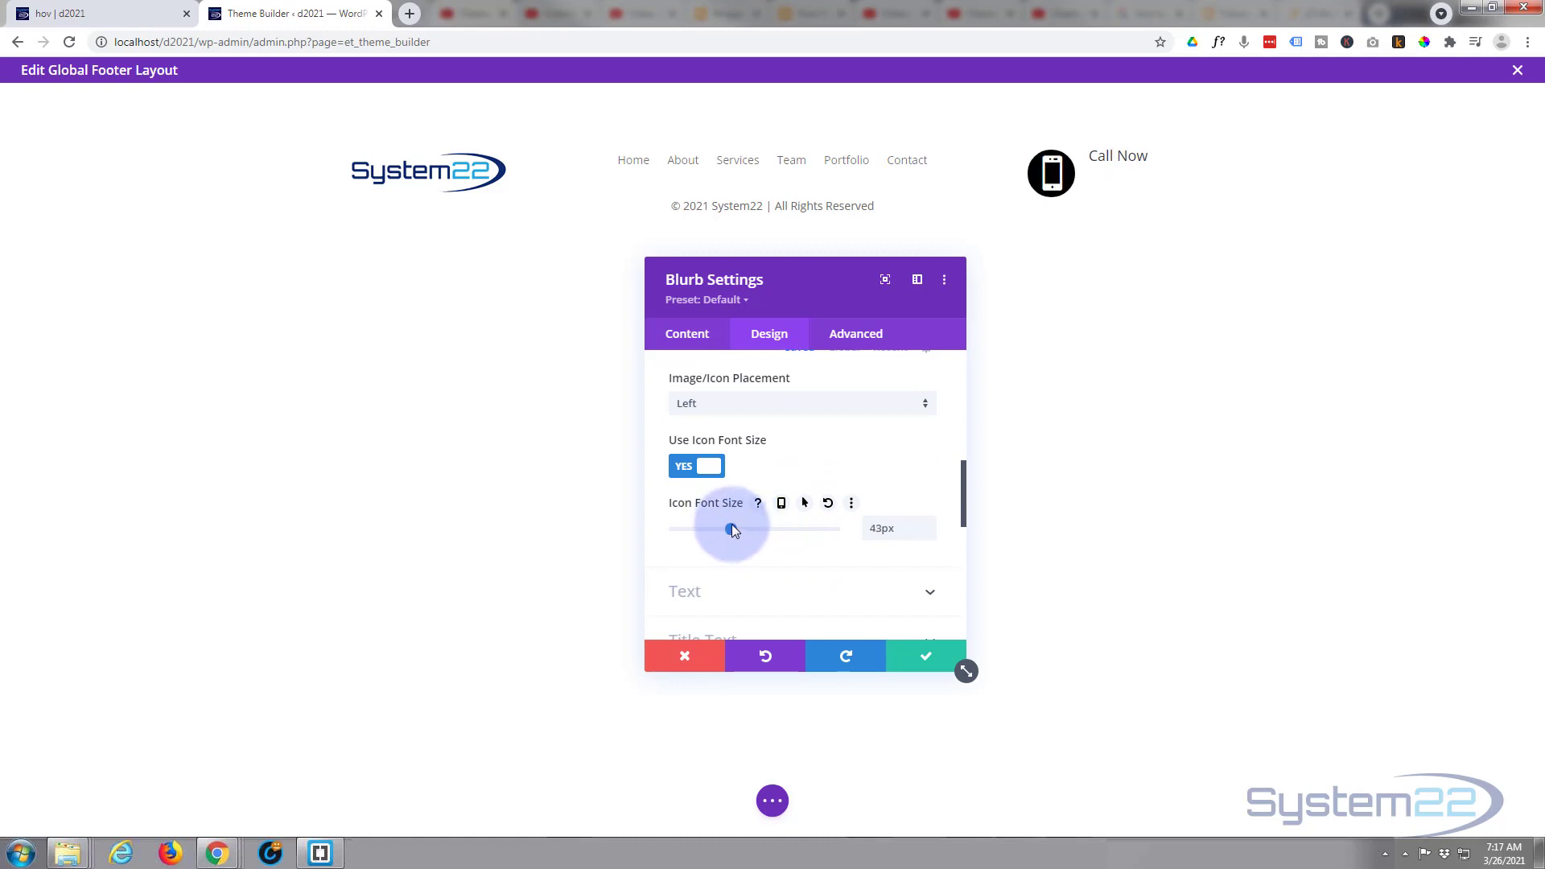
click(929, 522)
click(929, 524)
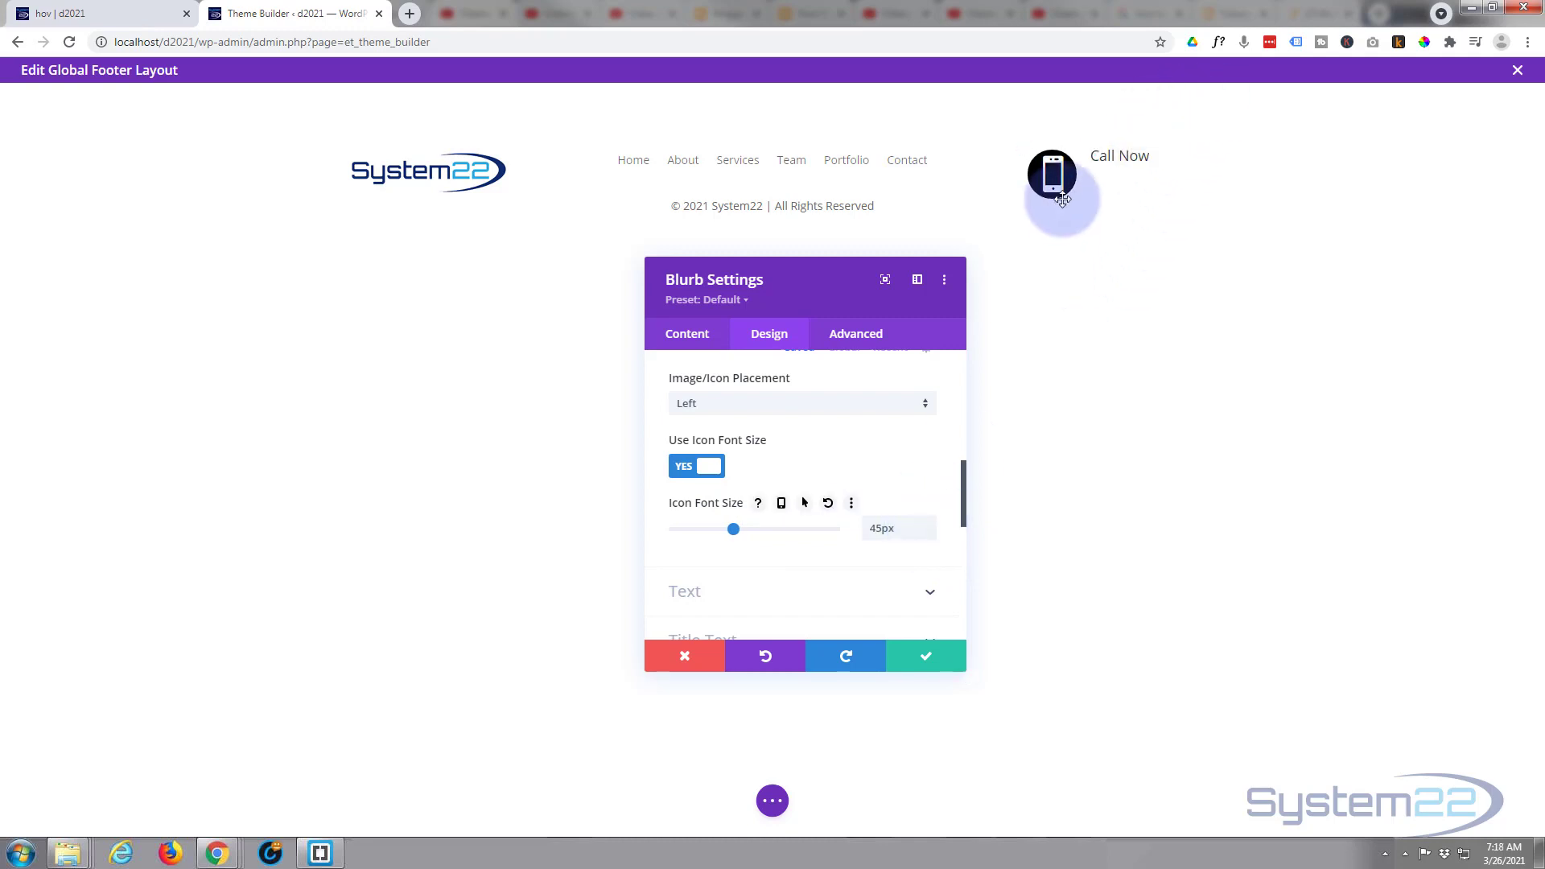
click(1118, 159)
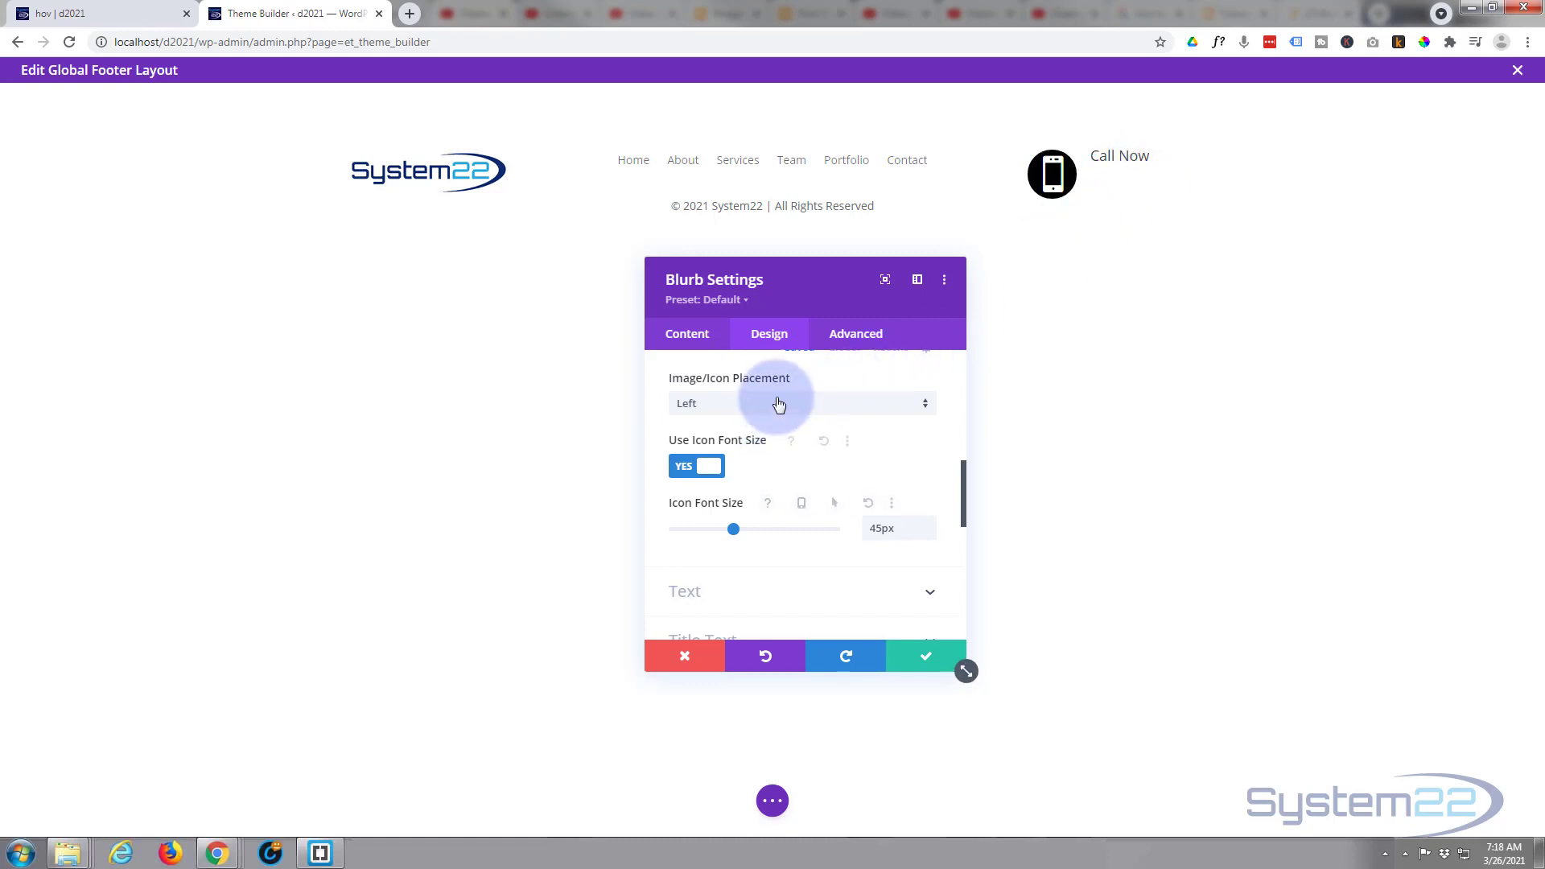
- Set the blurb's title font weight to Semi Bold
scroll(771, 423, down, 3)
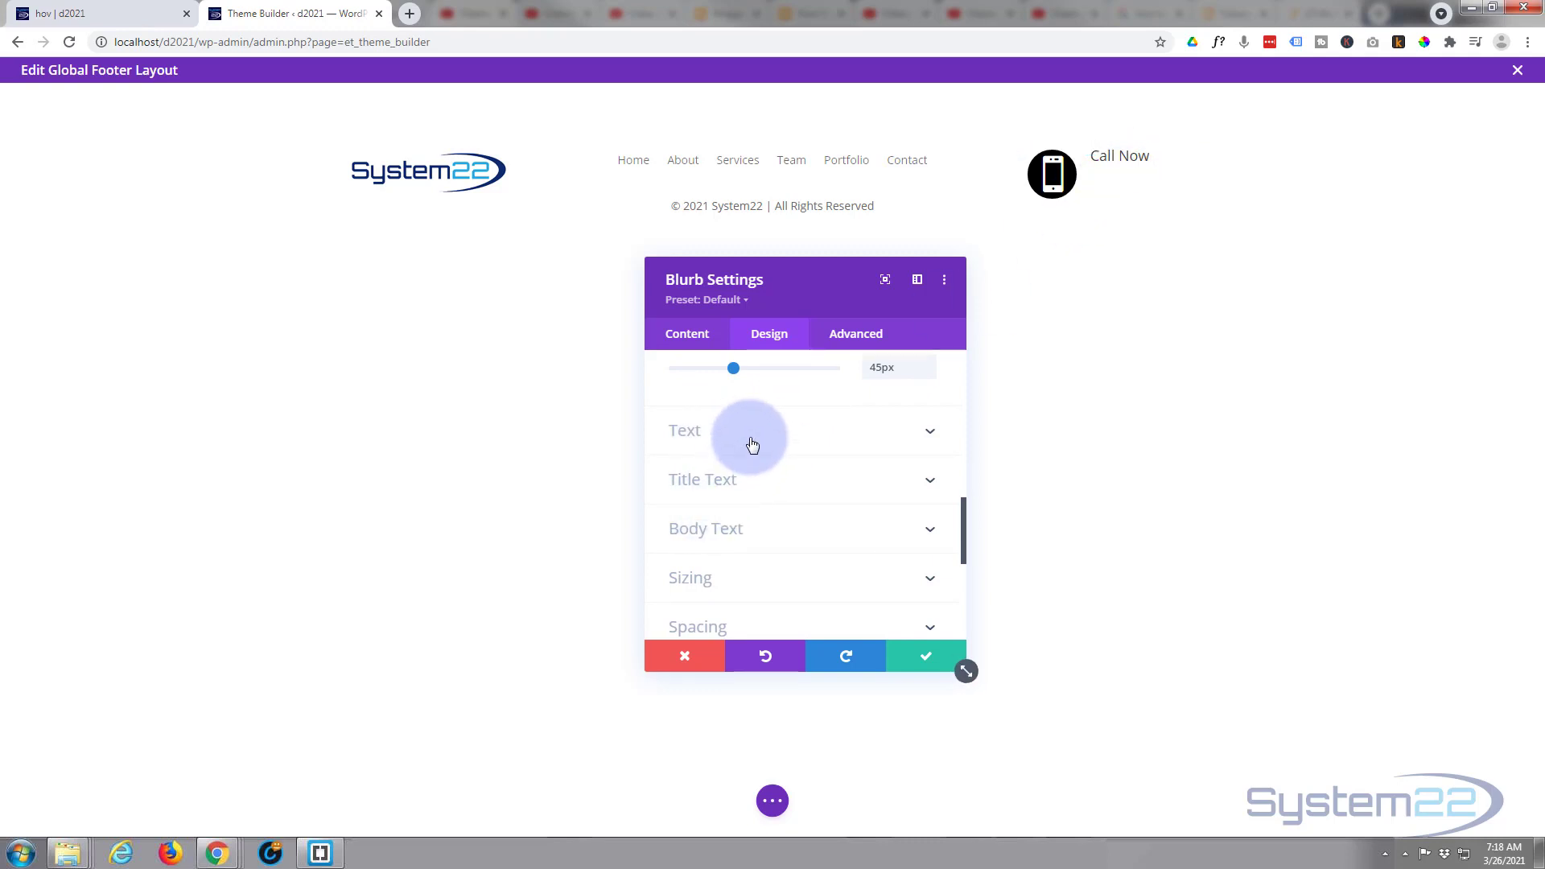
click(764, 481)
scroll(770, 466, down, 2)
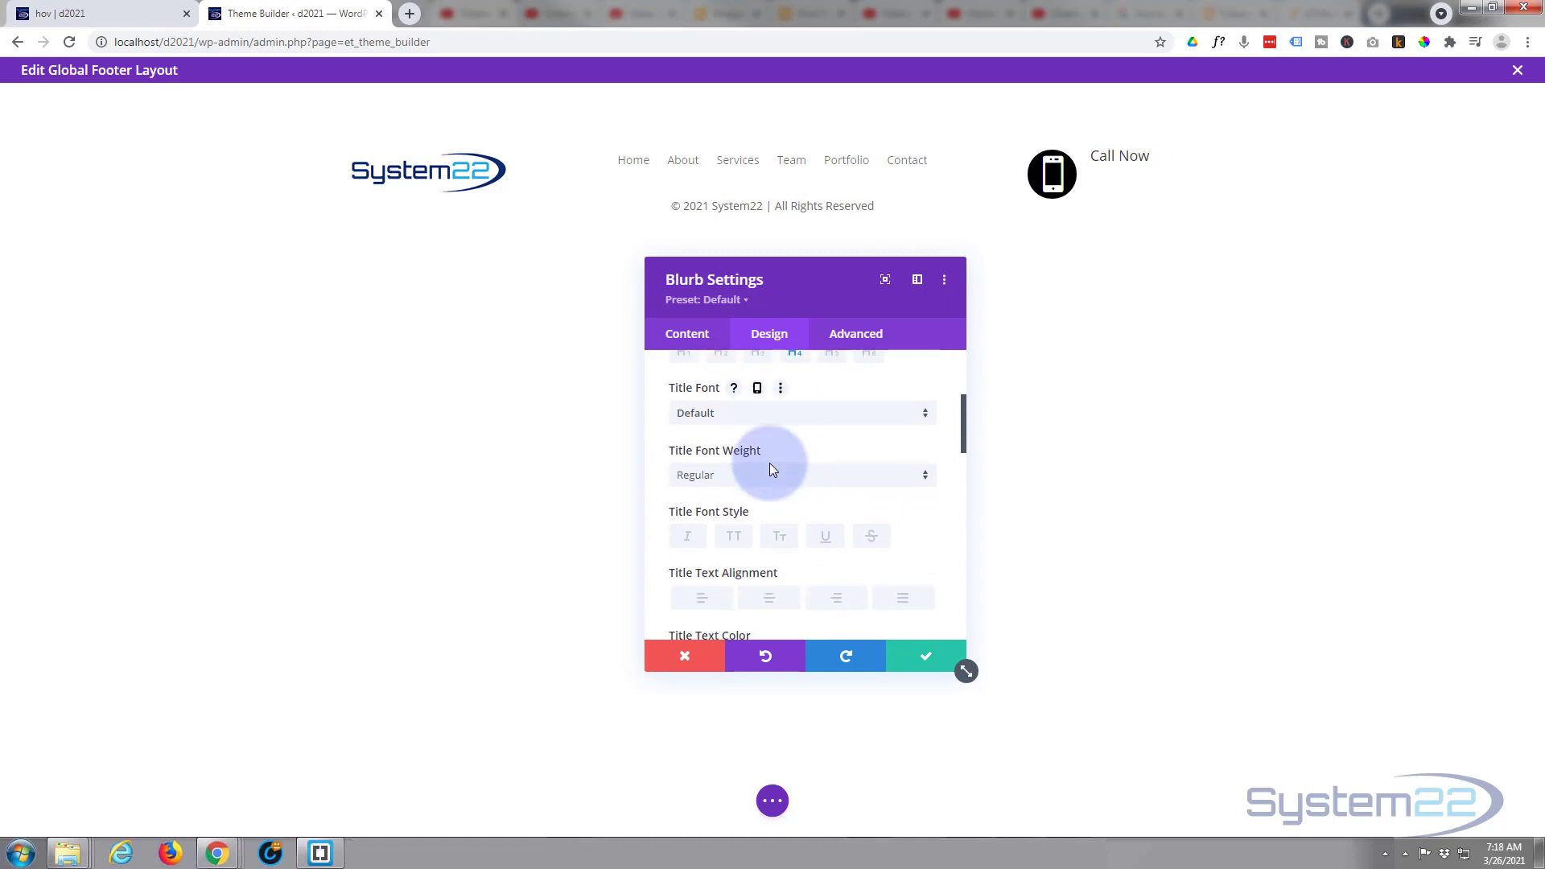
click(769, 470)
click(744, 551)
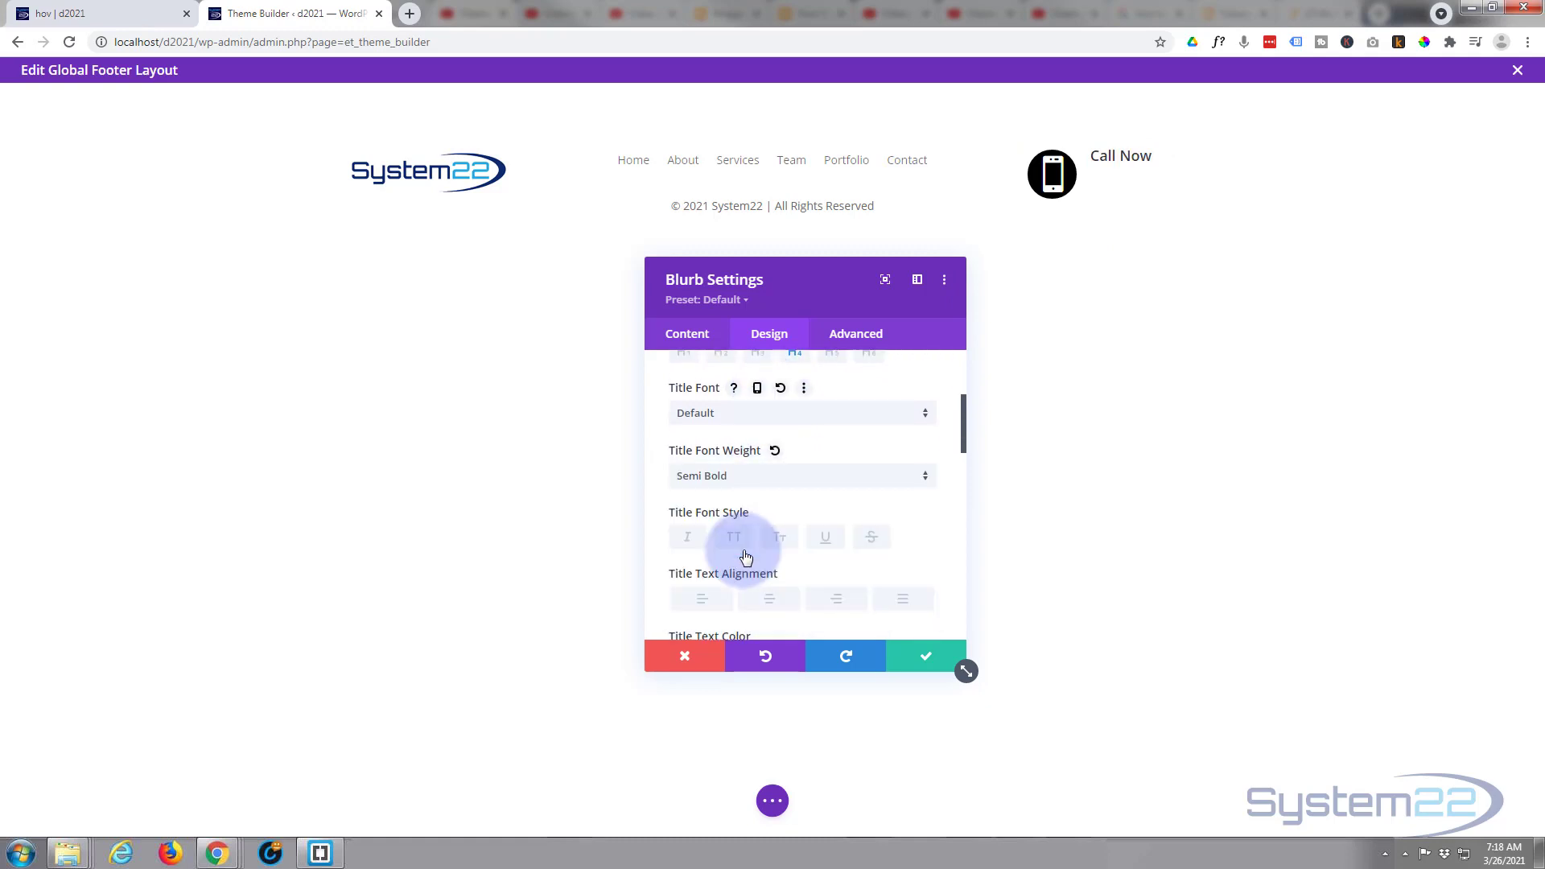
scroll(763, 491, down, 4)
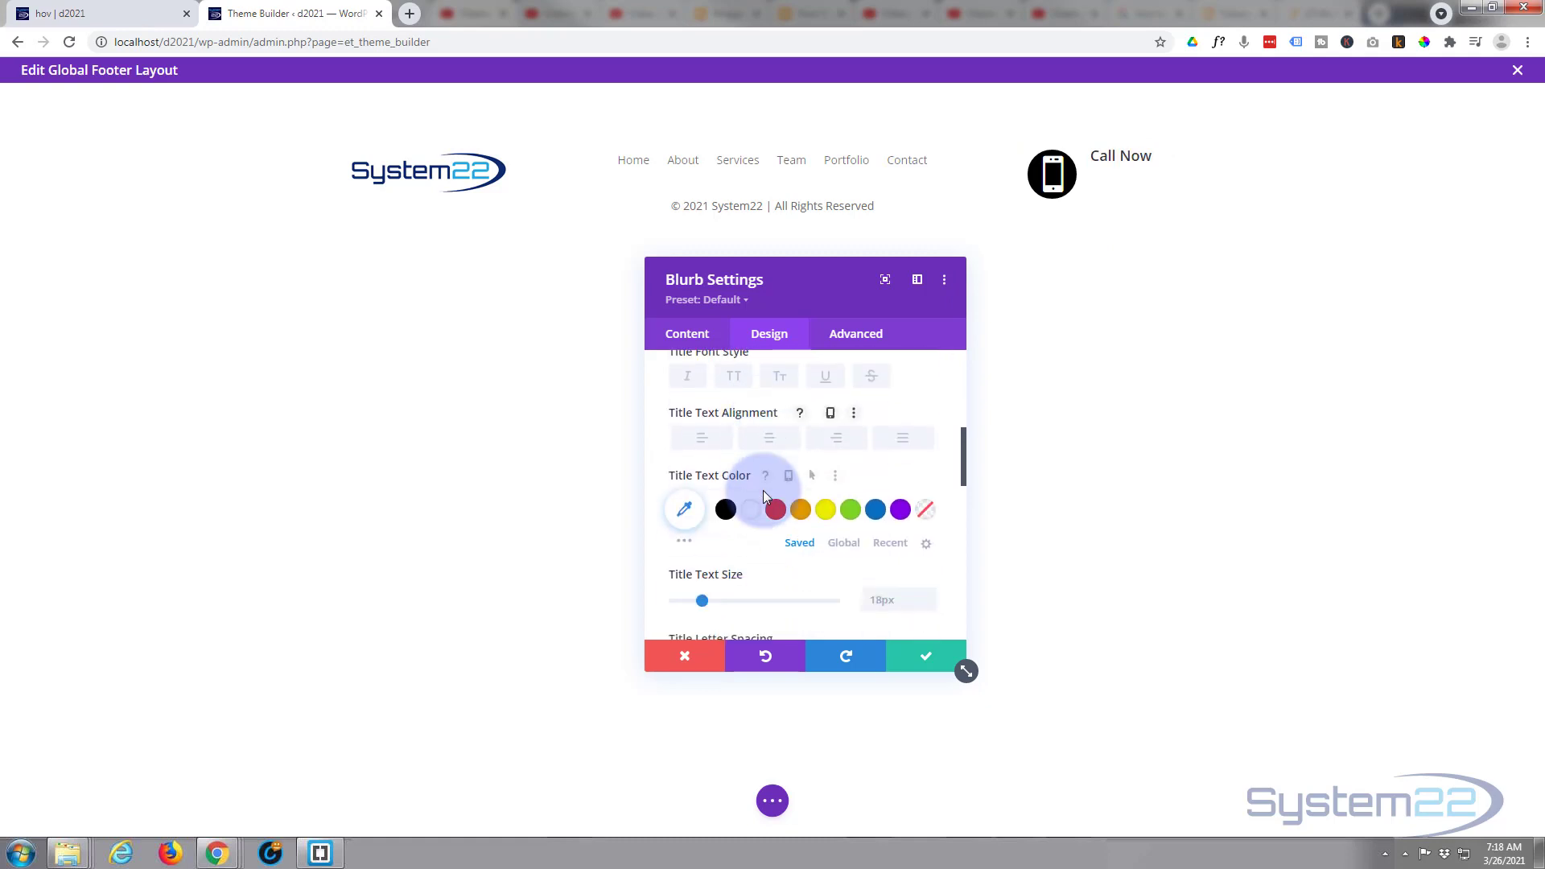
- Set the blurb's title line height to 3.1em so the Call Now text sits level with the phone icon
scroll(762, 490, down, 4)
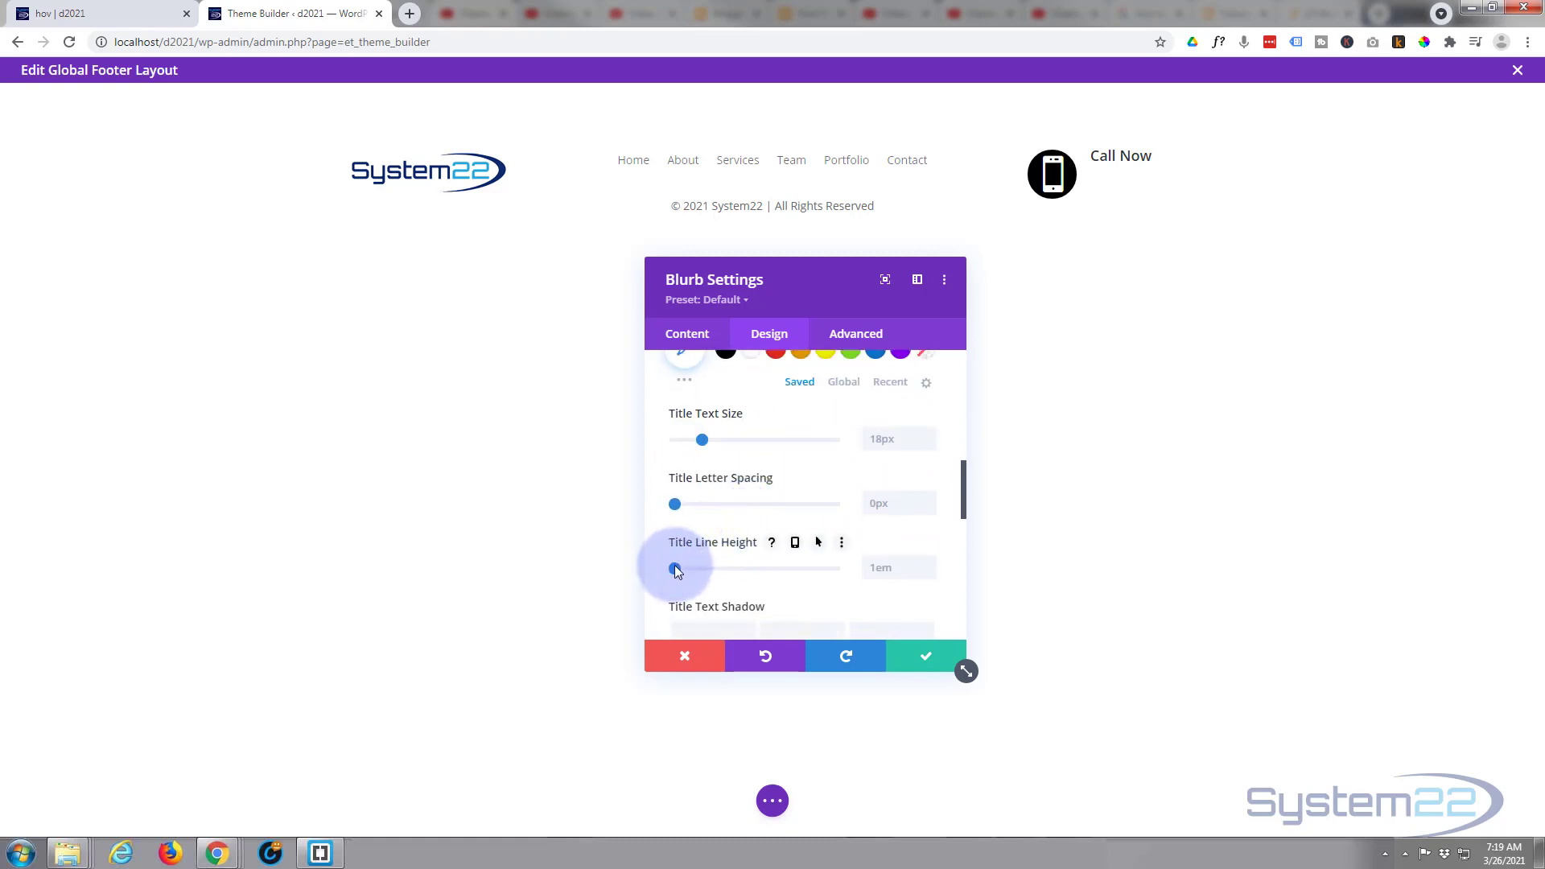
drag(676, 569, 846, 568)
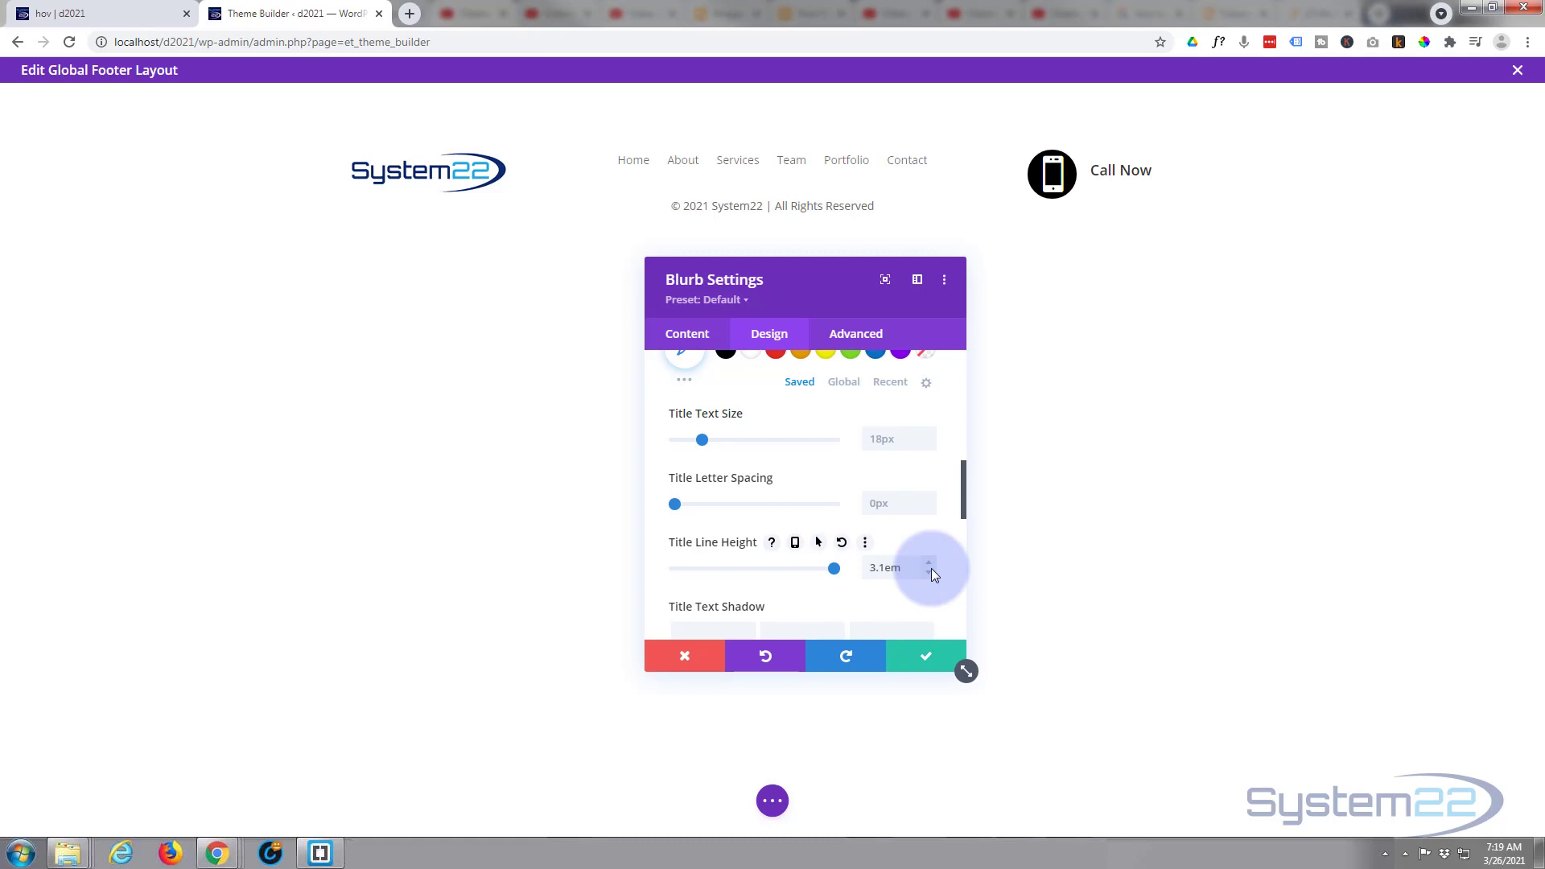
scroll(807, 568, up, 4)
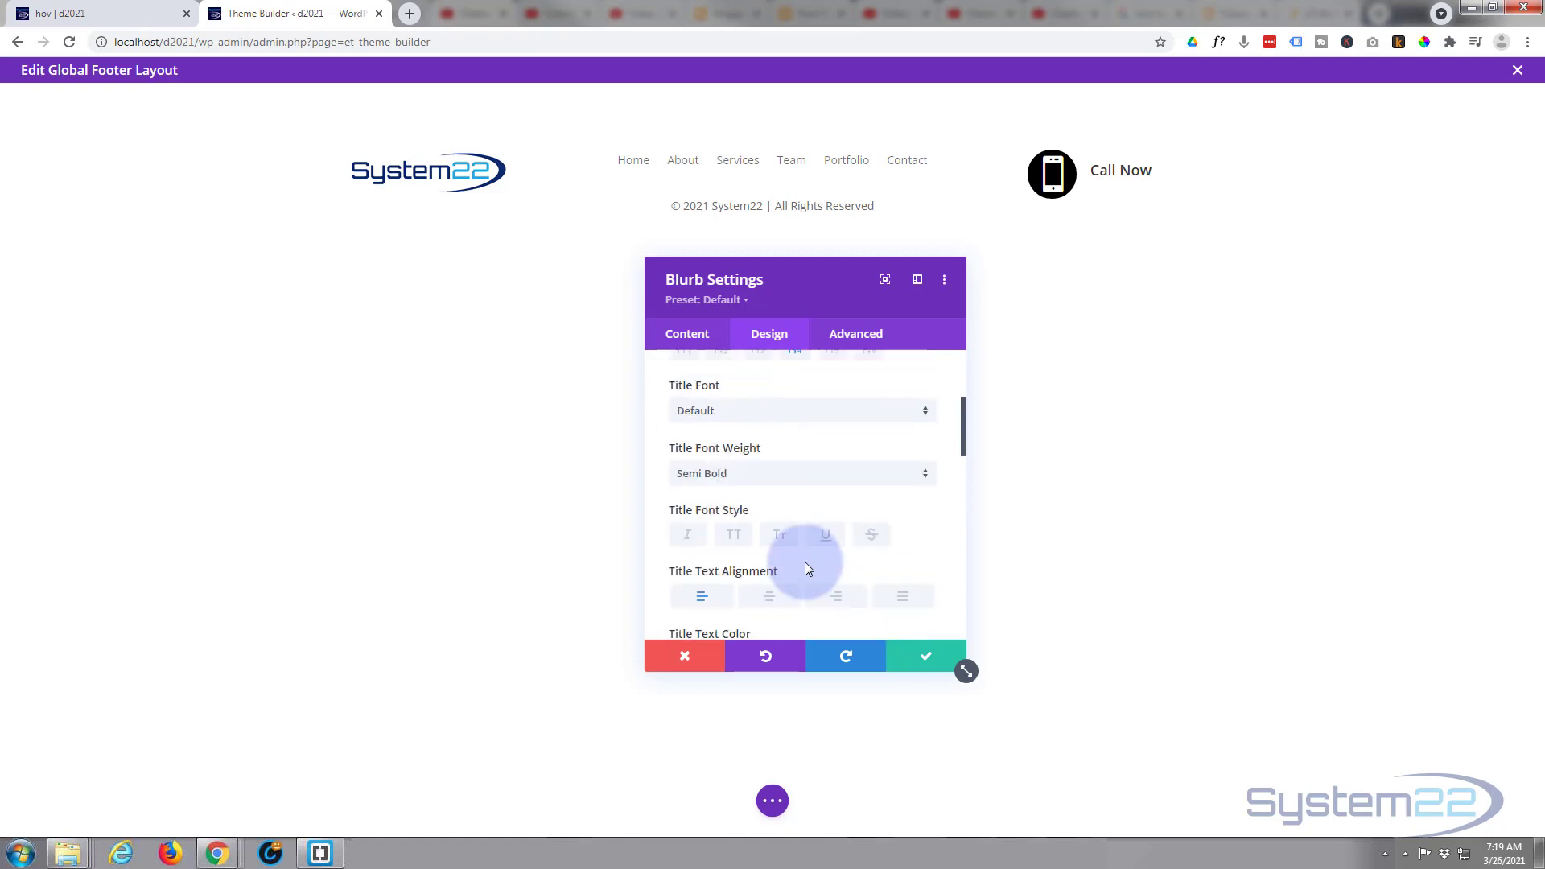
scroll(805, 568, up, 1)
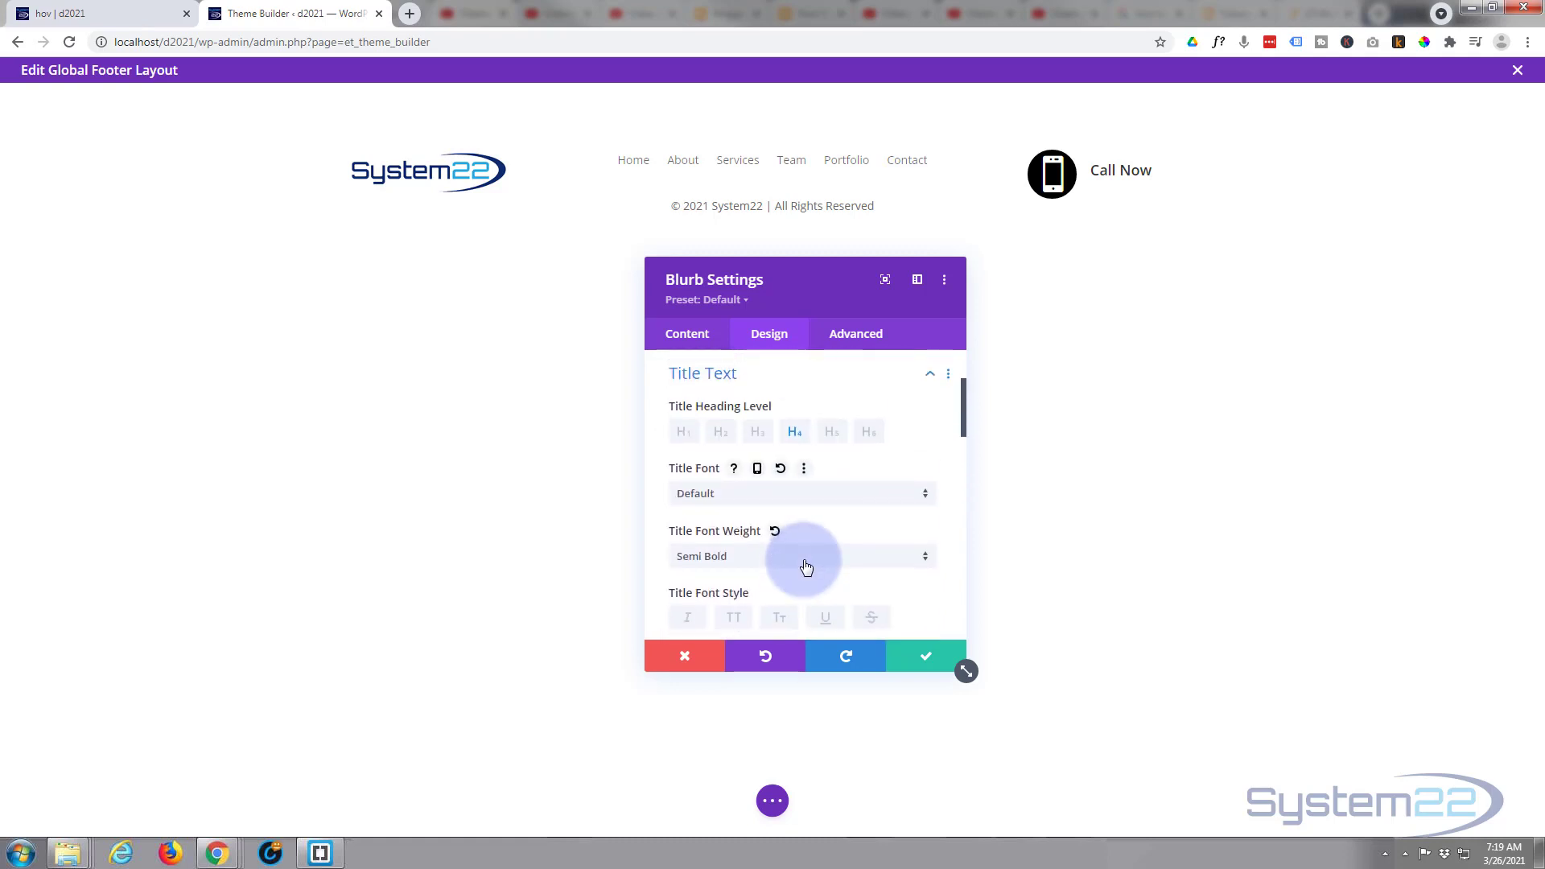
scroll(806, 568, up, 2)
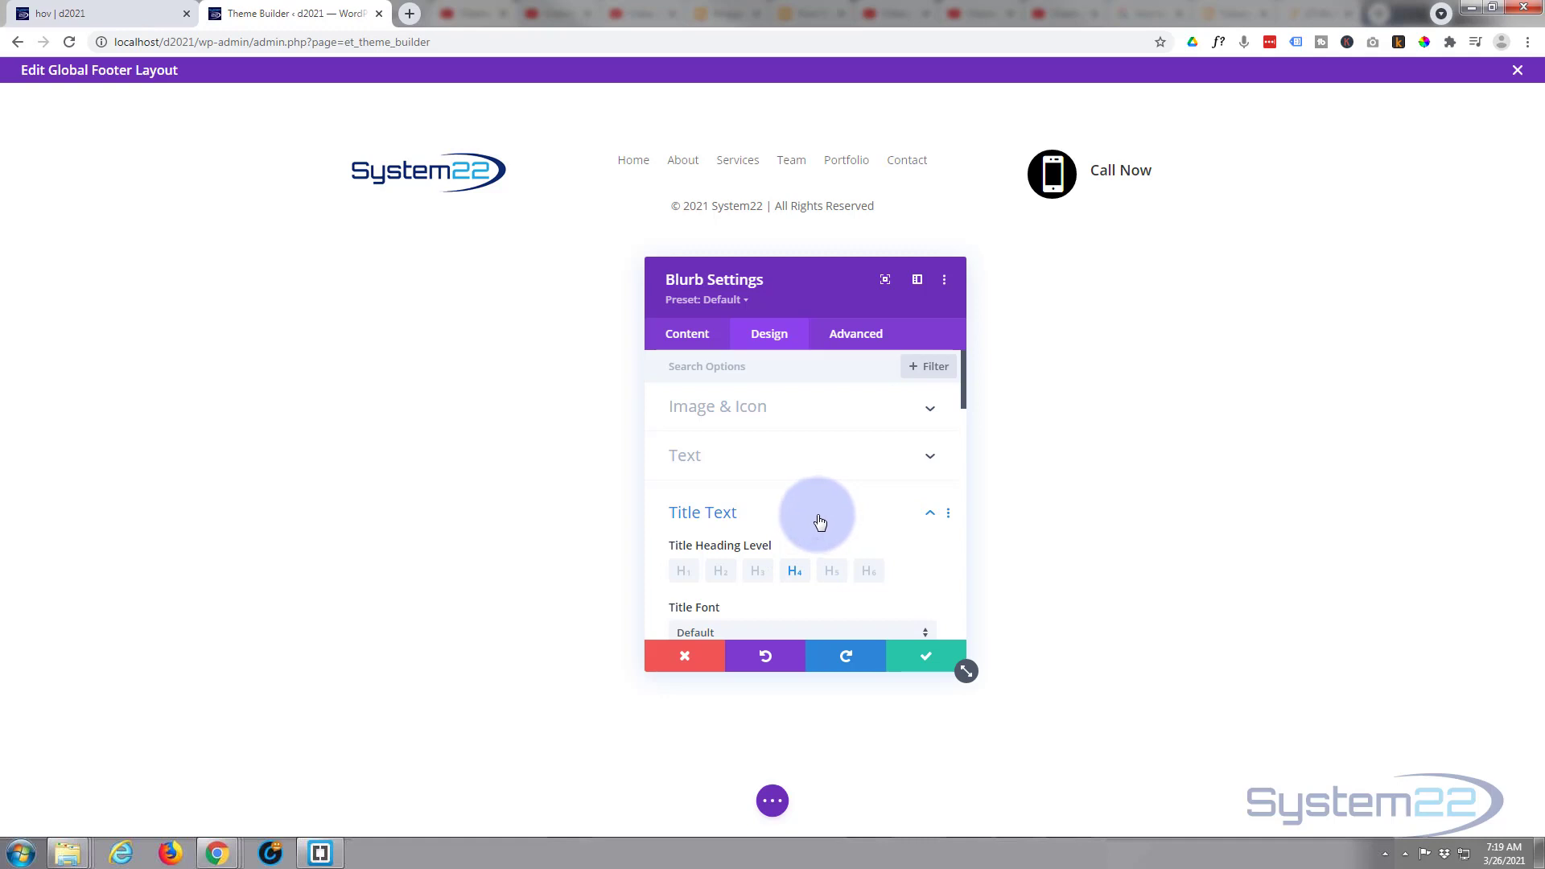
- Set the blurb's module link URL to a tel: link with the phone number and save the blurb settings
click(685, 338)
scroll(753, 459, down, 1)
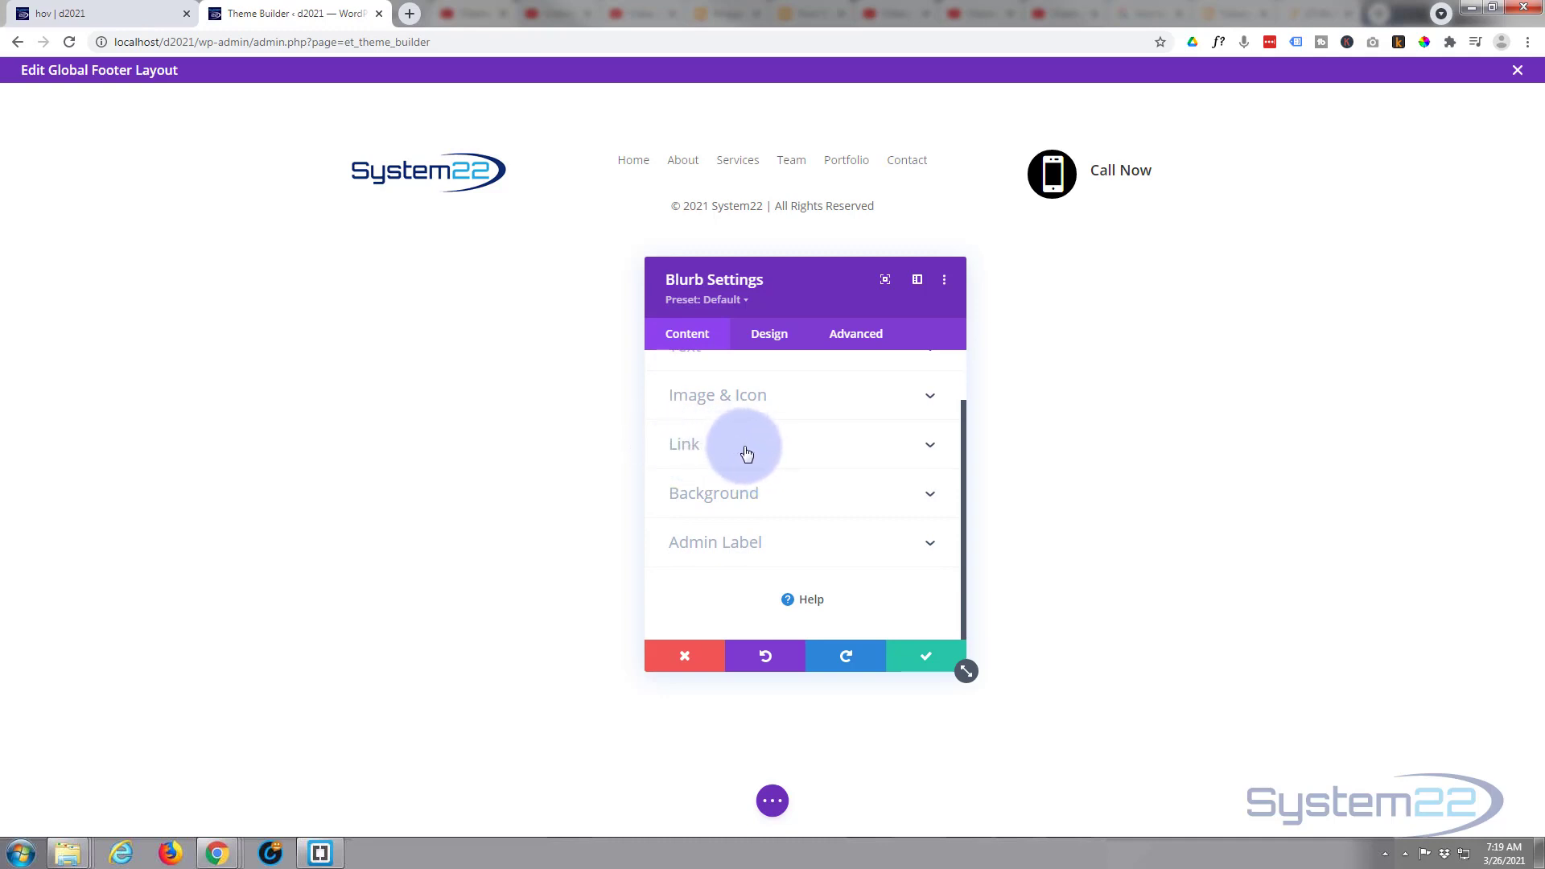
click(746, 453)
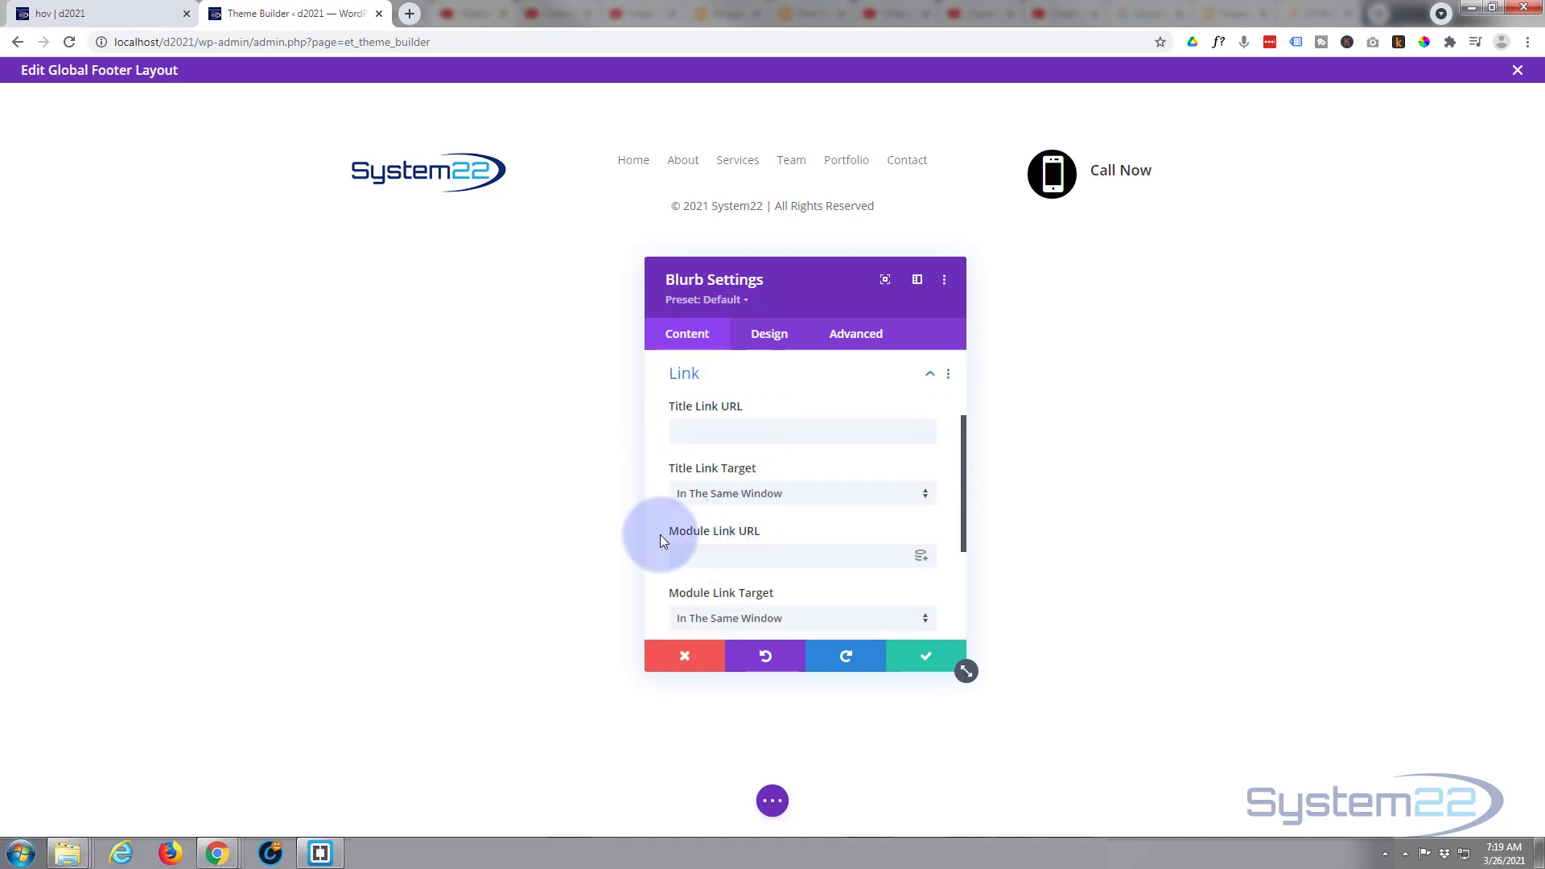
click(700, 552)
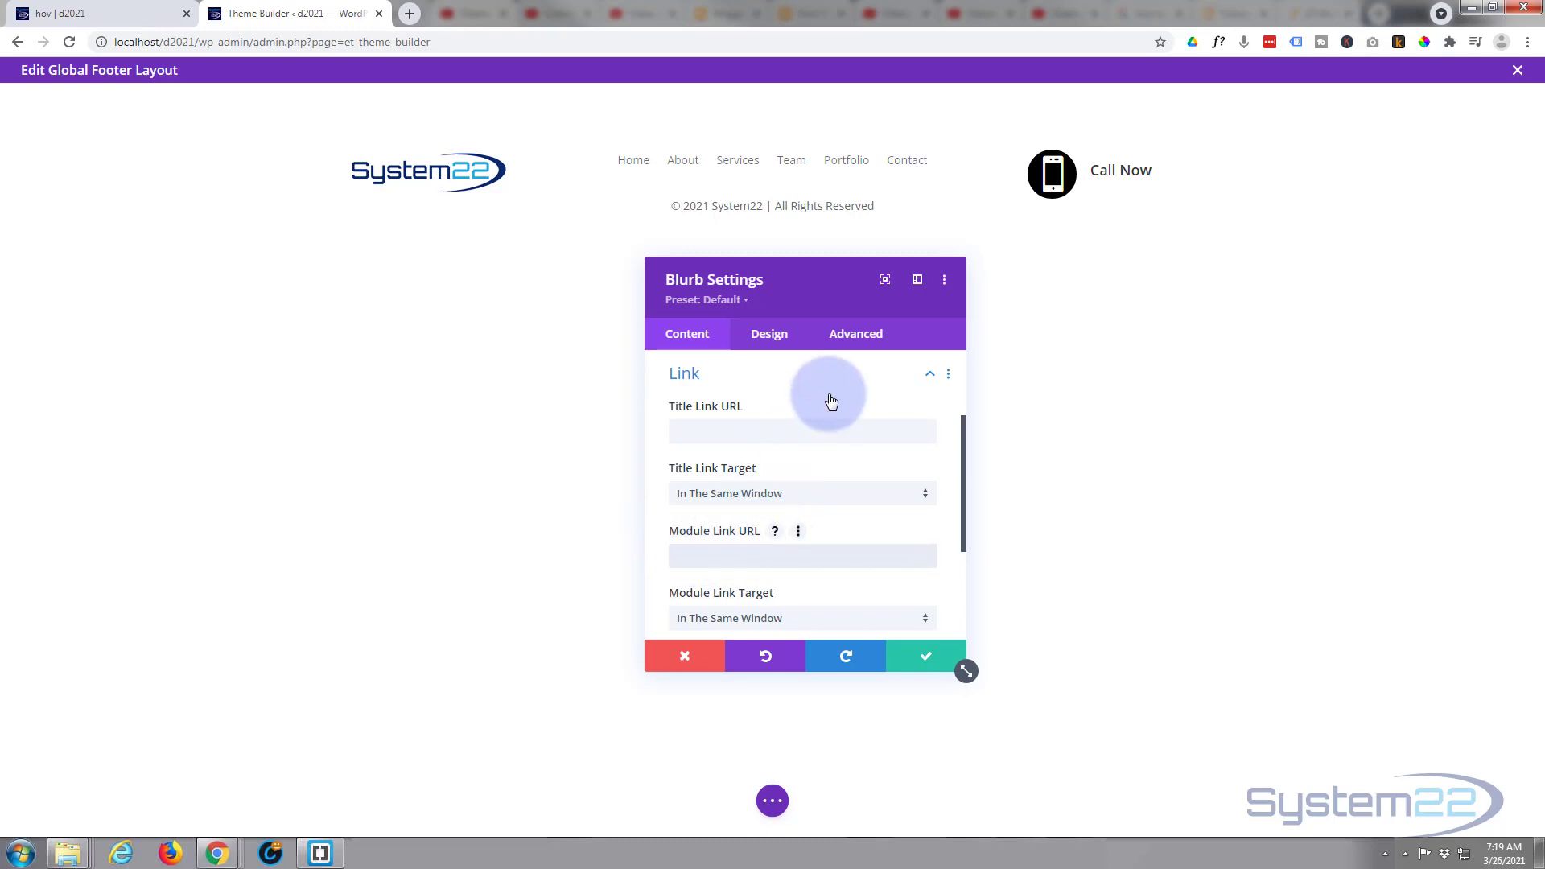
text(te)
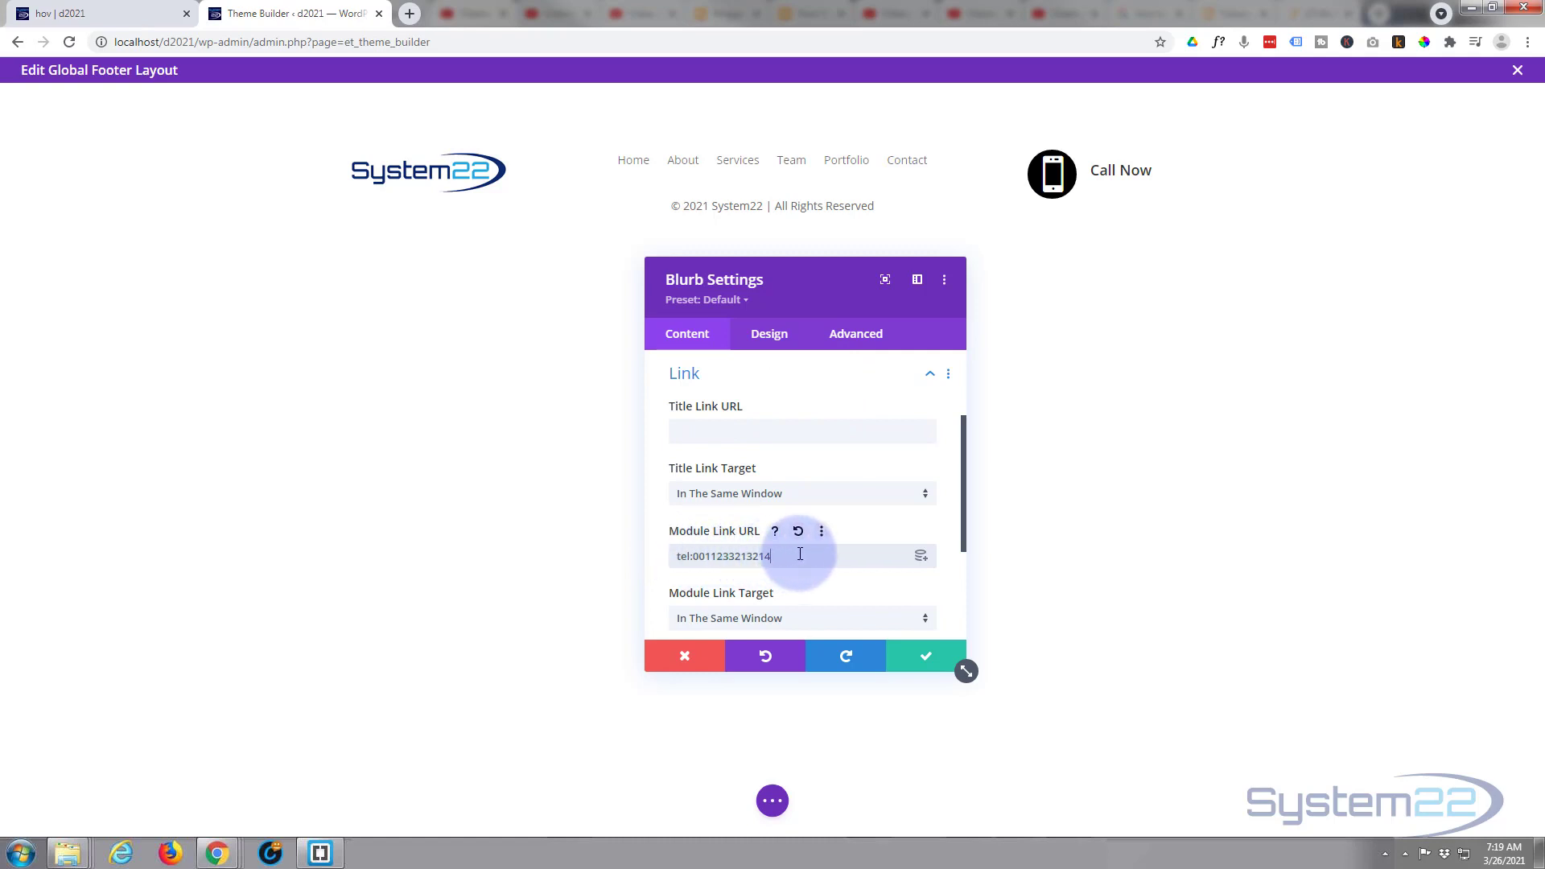
scroll(797, 527, down, 2)
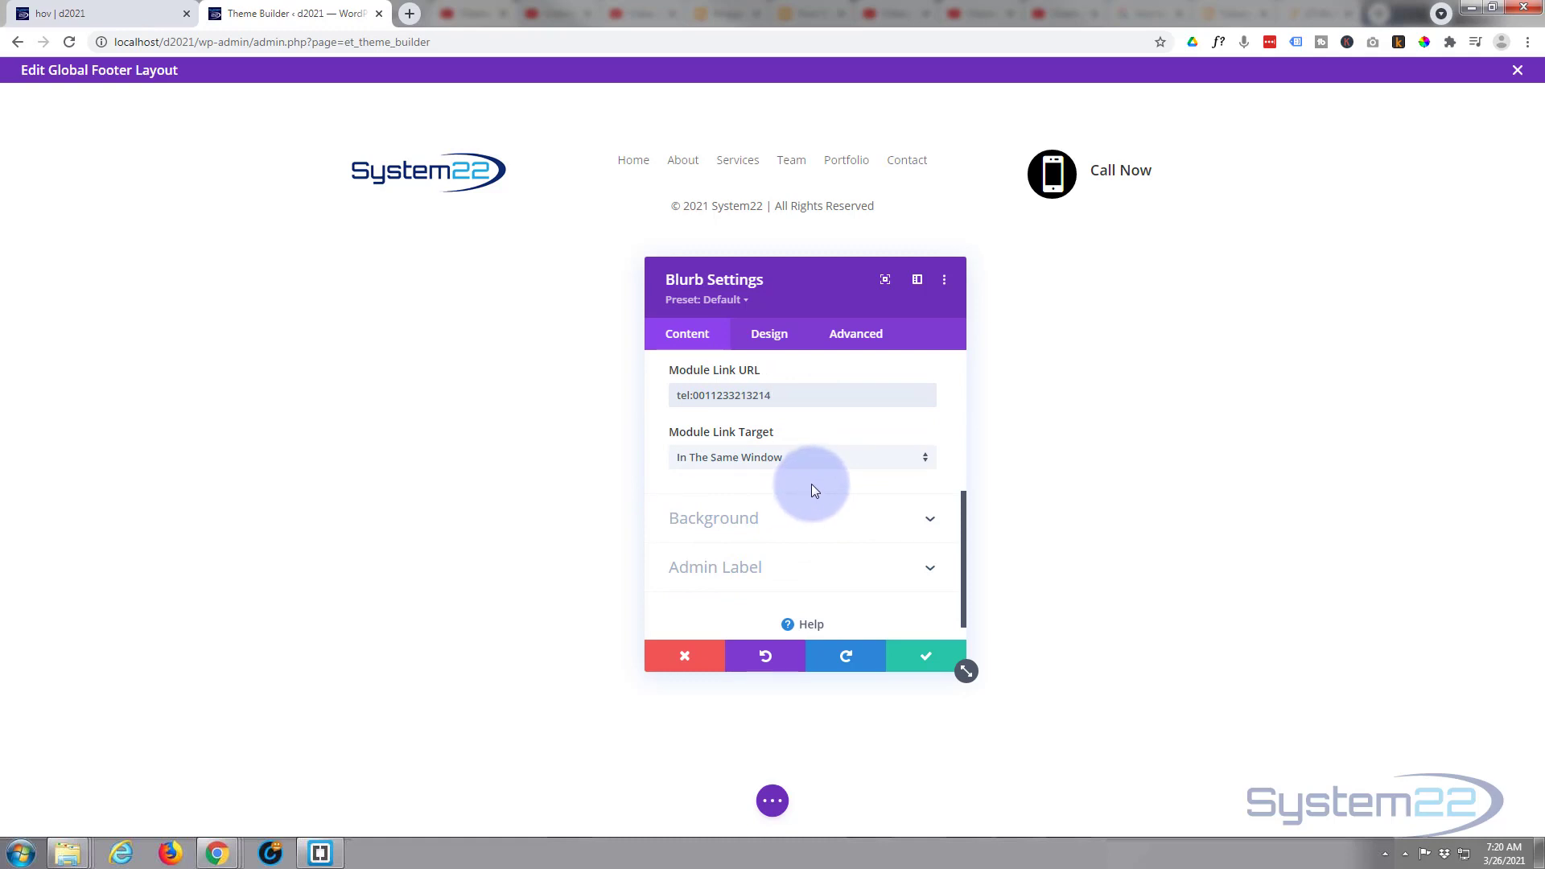
click(922, 658)
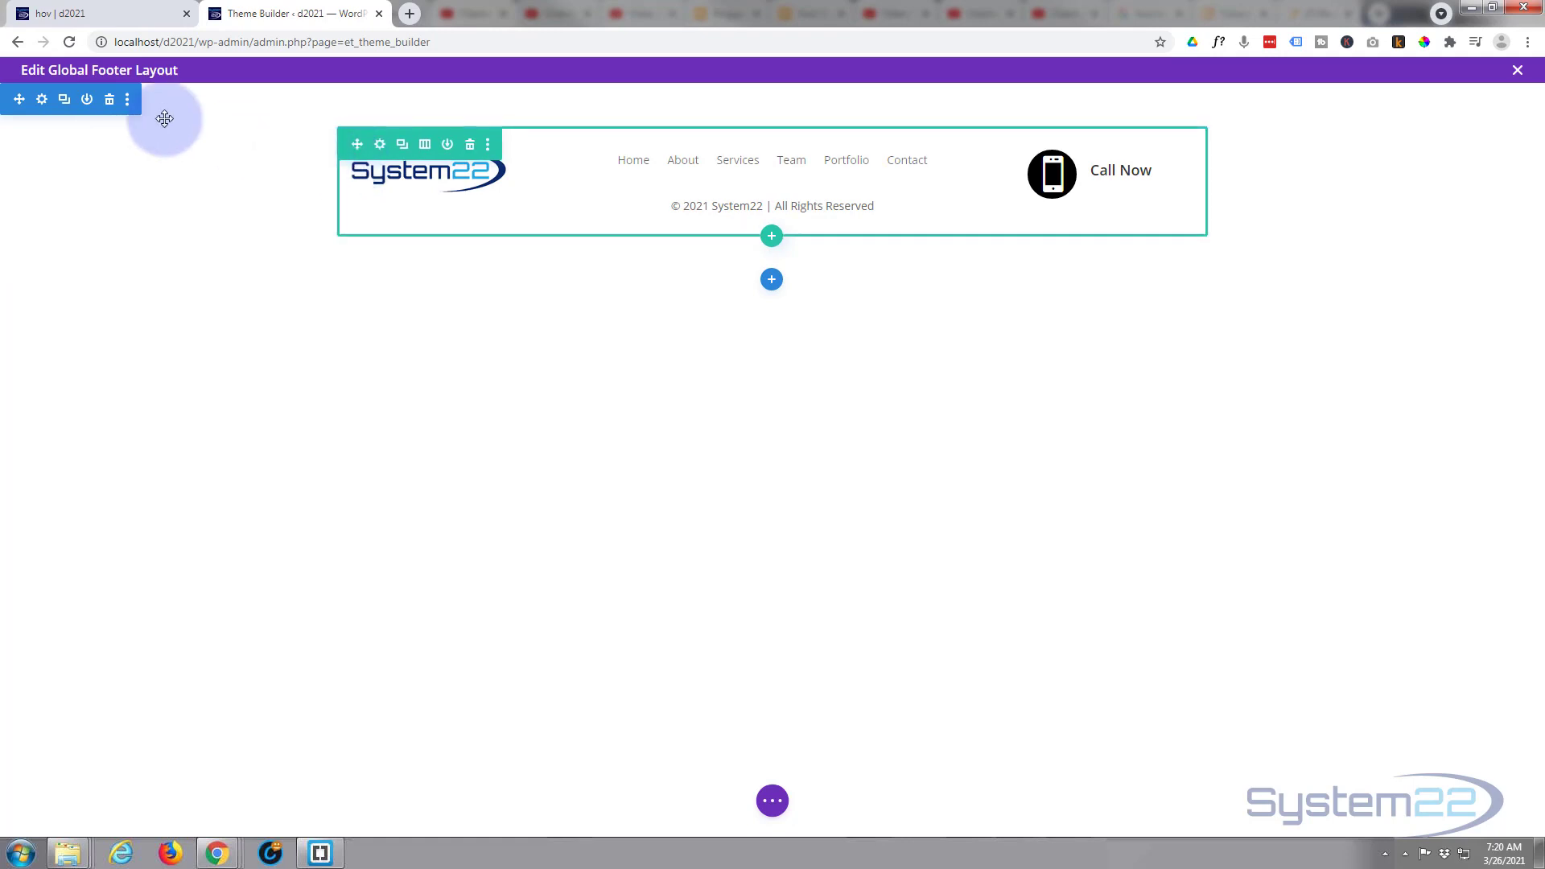
- Give the footer section a light grey (#eaeaea) background colour
click(42, 100)
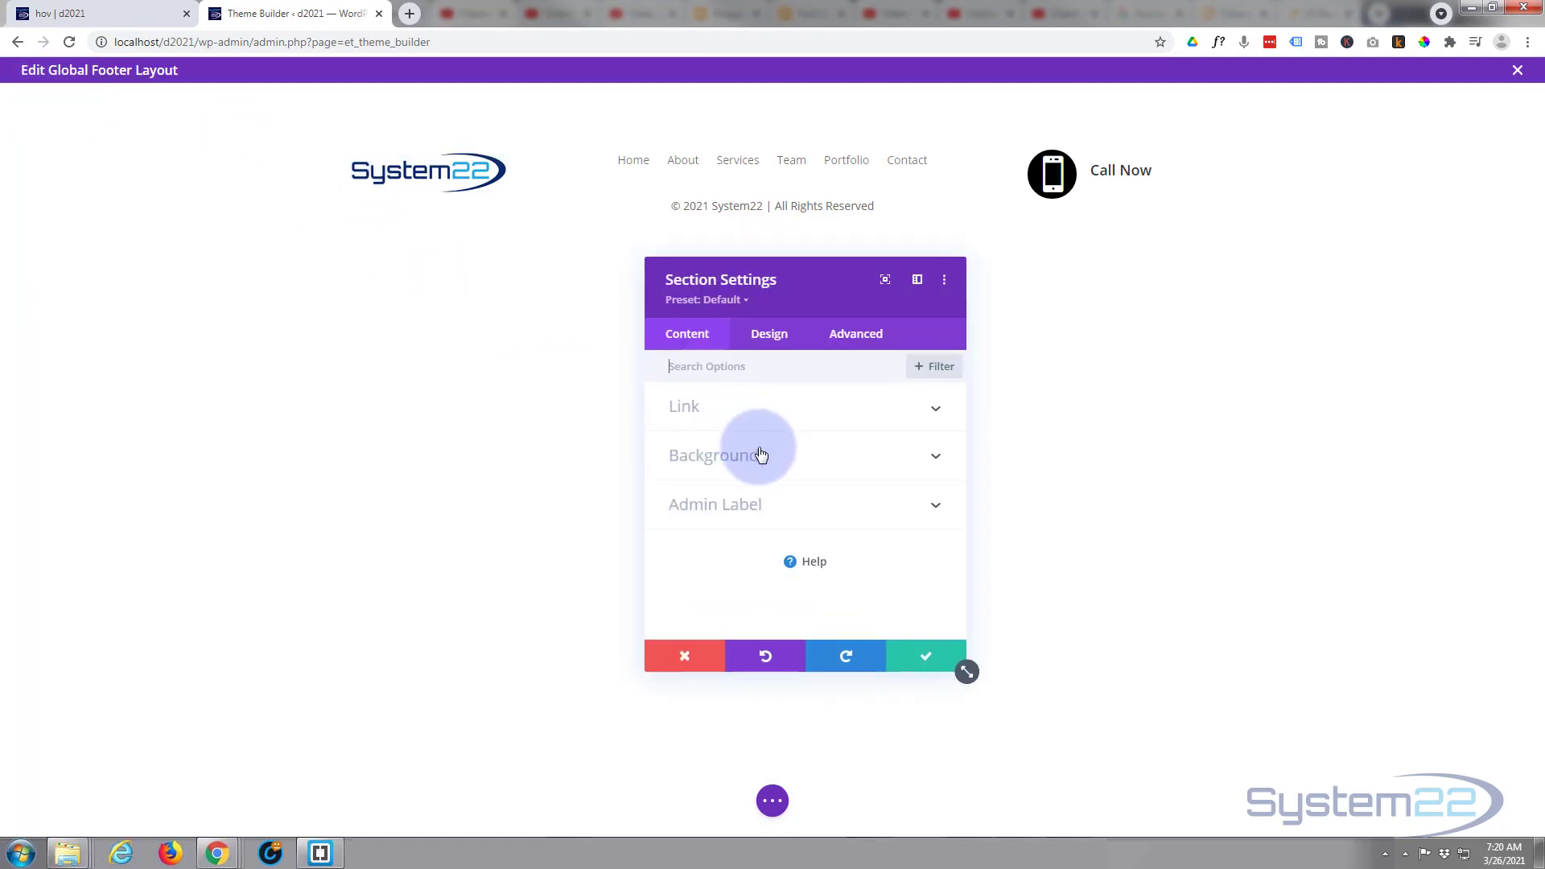
click(753, 450)
scroll(745, 532, down, 1)
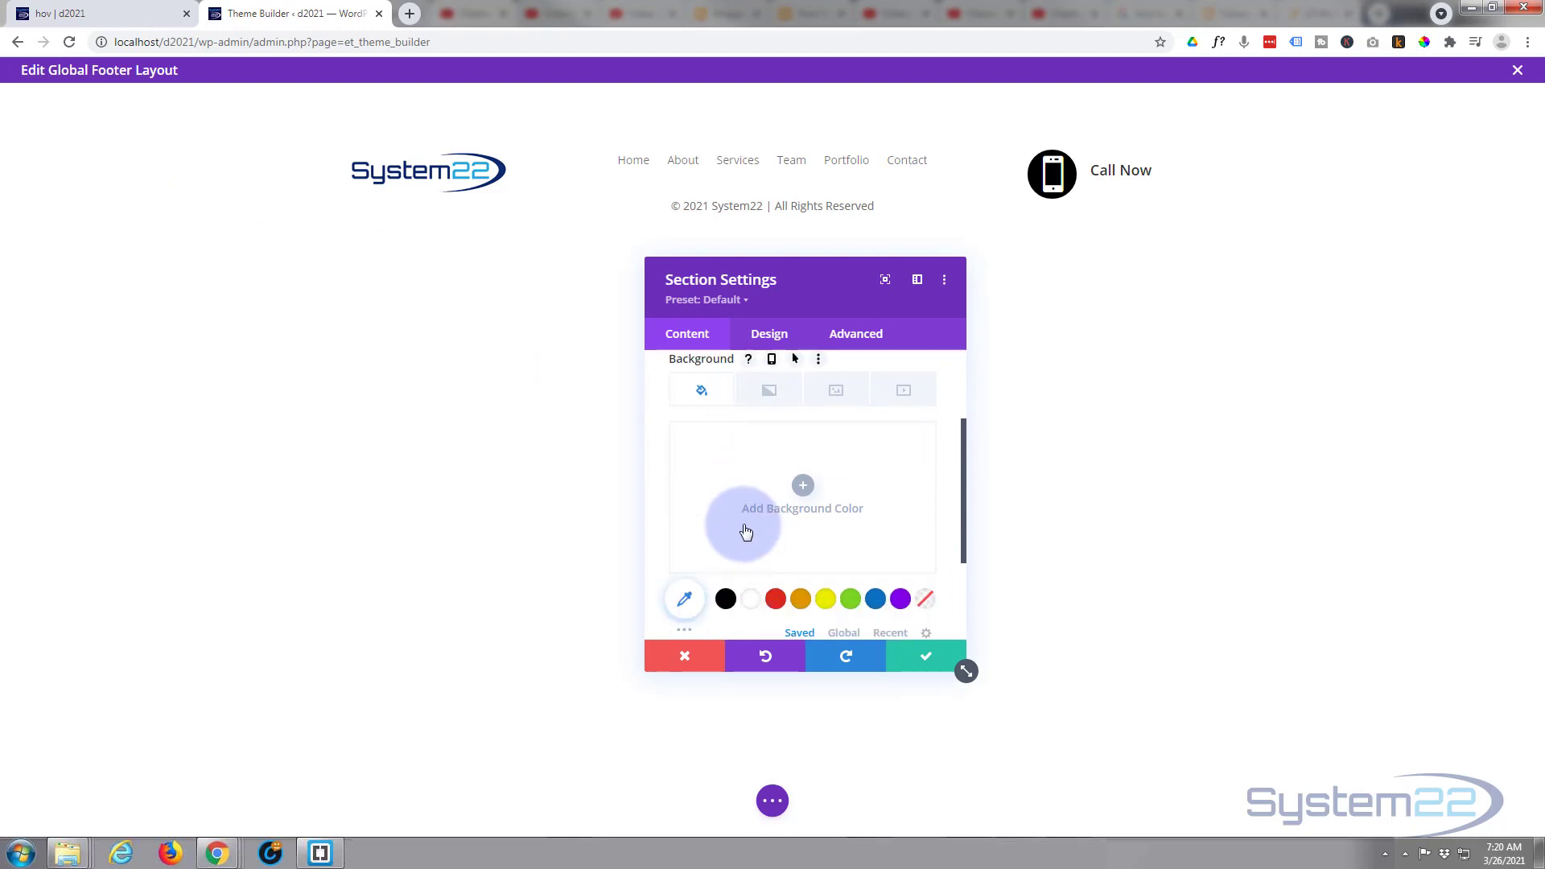
scroll(745, 531, down, 1)
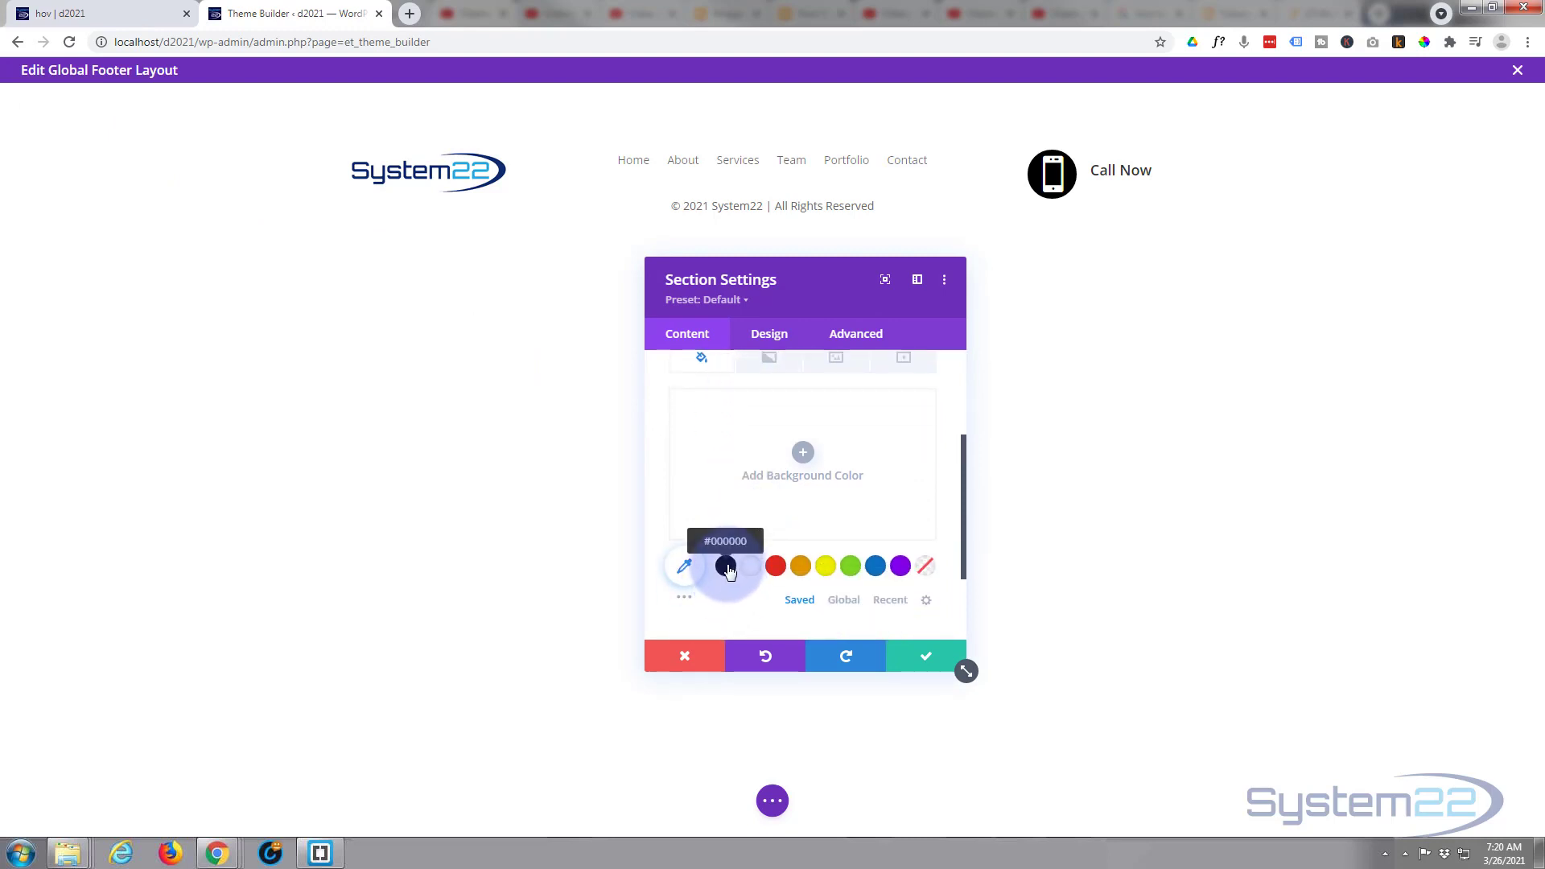
click(726, 567)
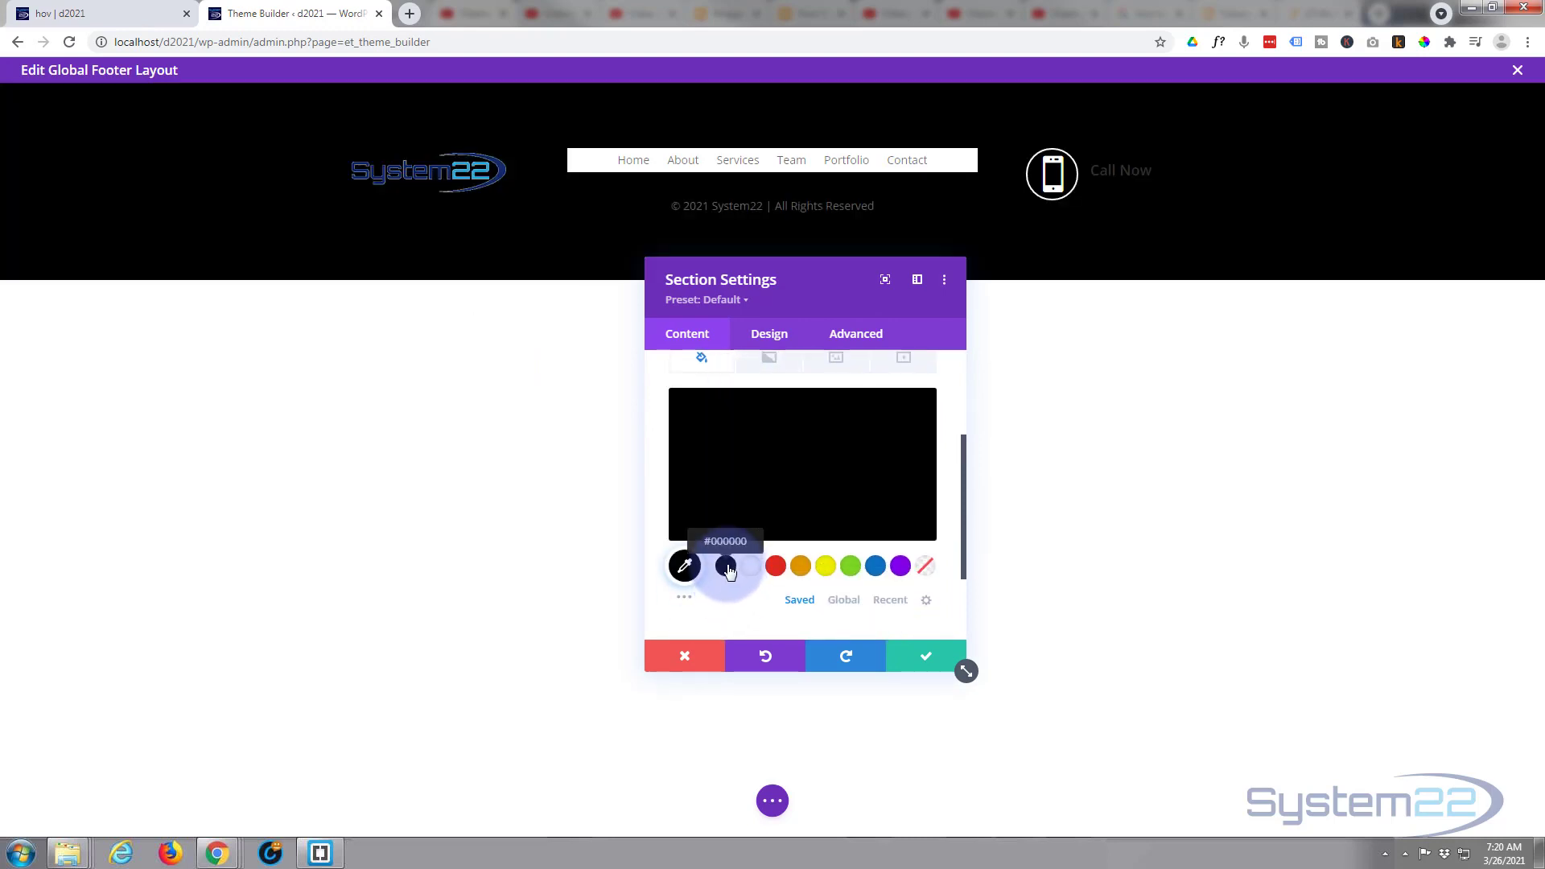
click(727, 496)
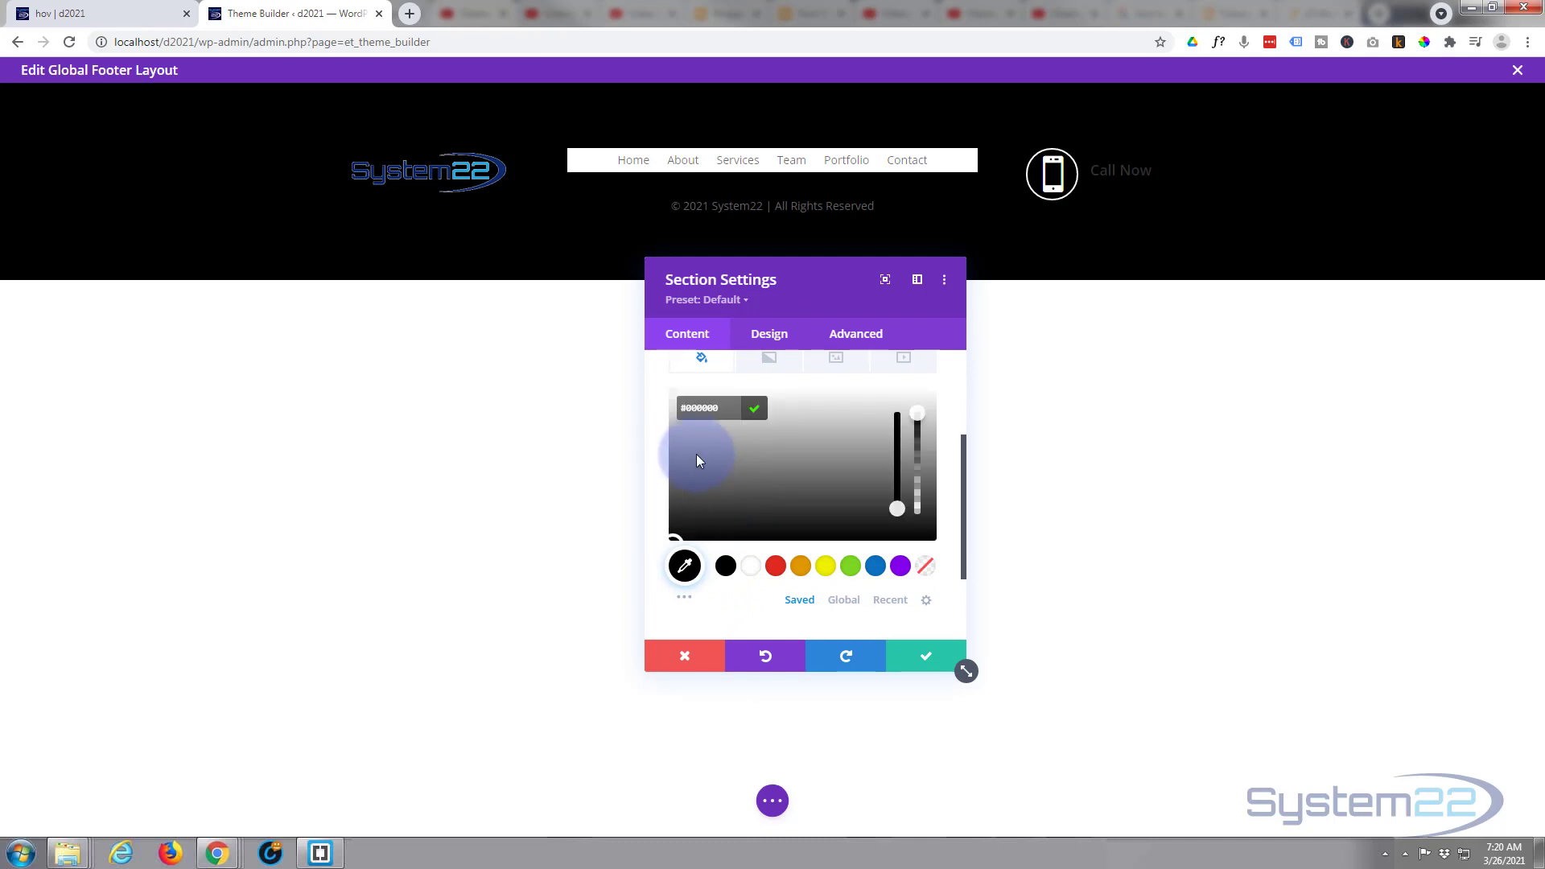
drag(700, 455, 670, 415)
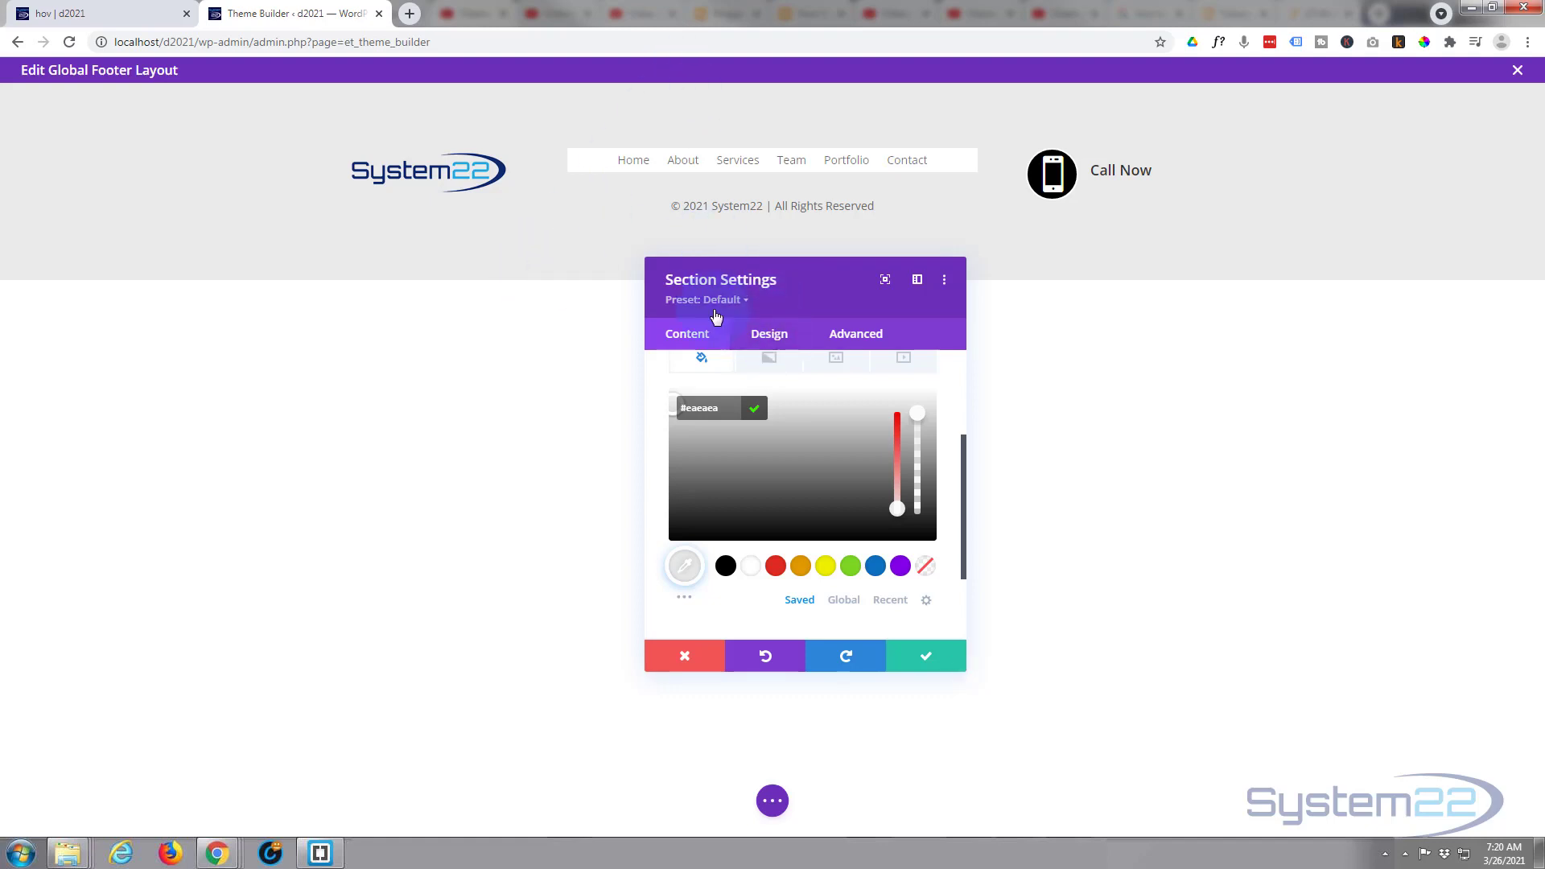
- Set the footer section's top and bottom padding to 0px, linked together, and save the section settings
click(777, 338)
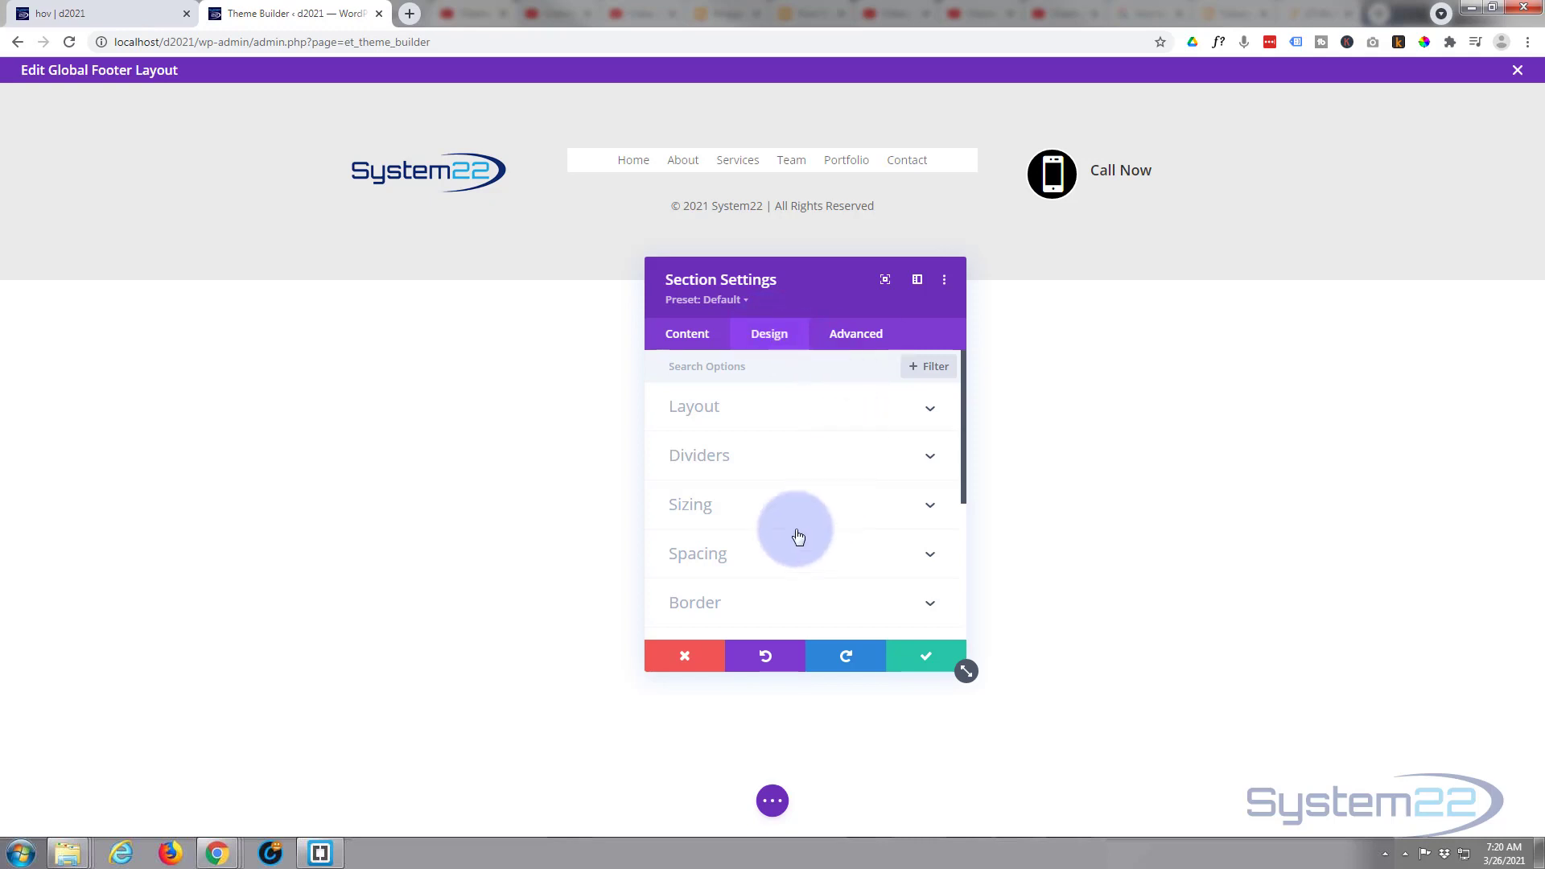
click(787, 552)
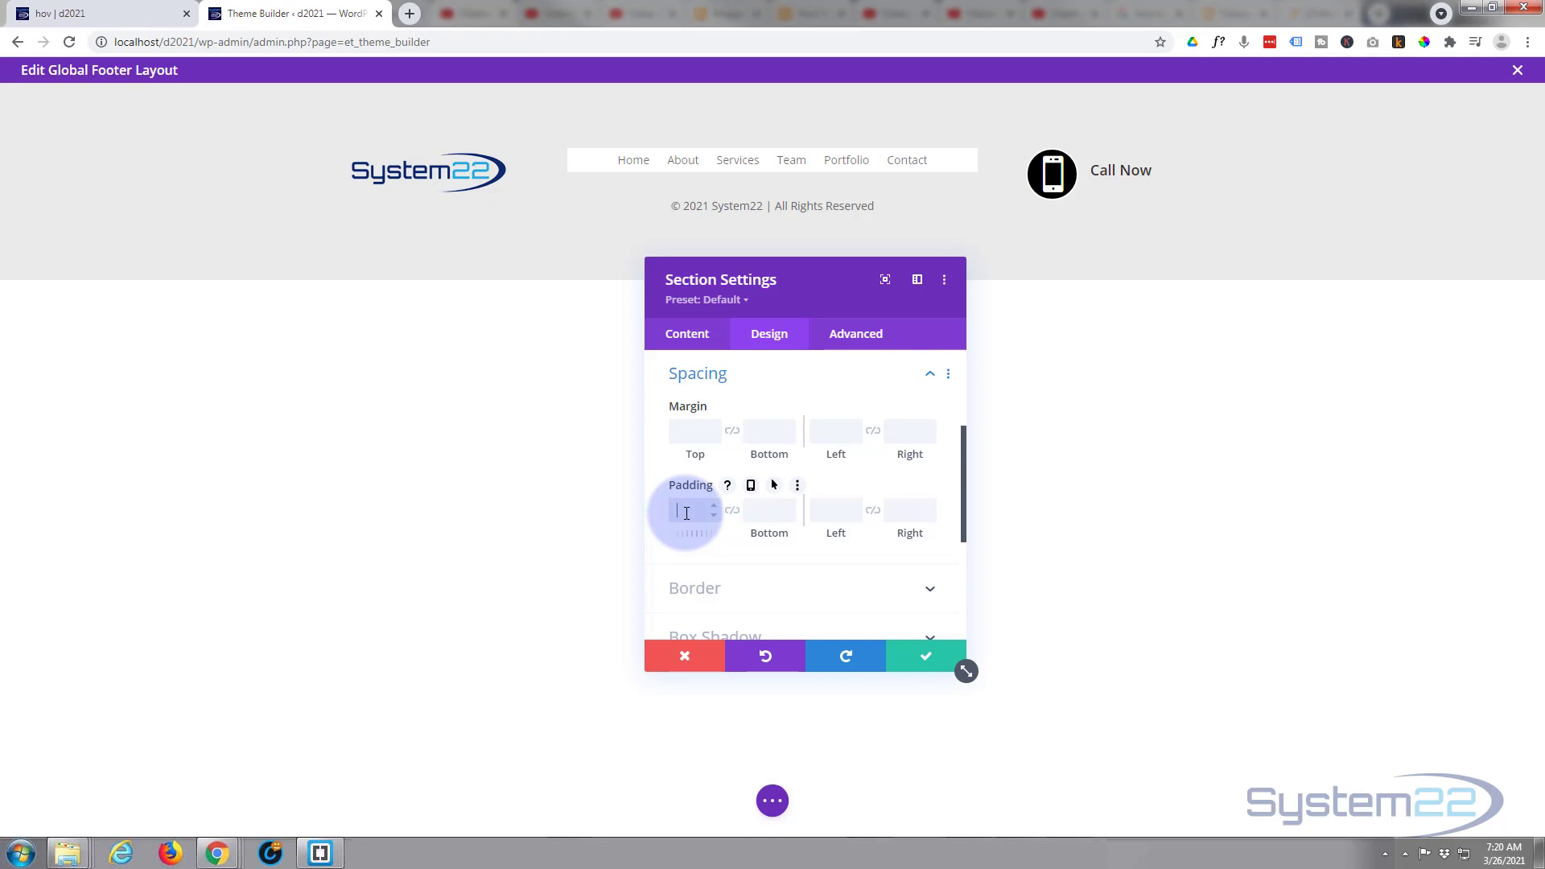
text(0px)
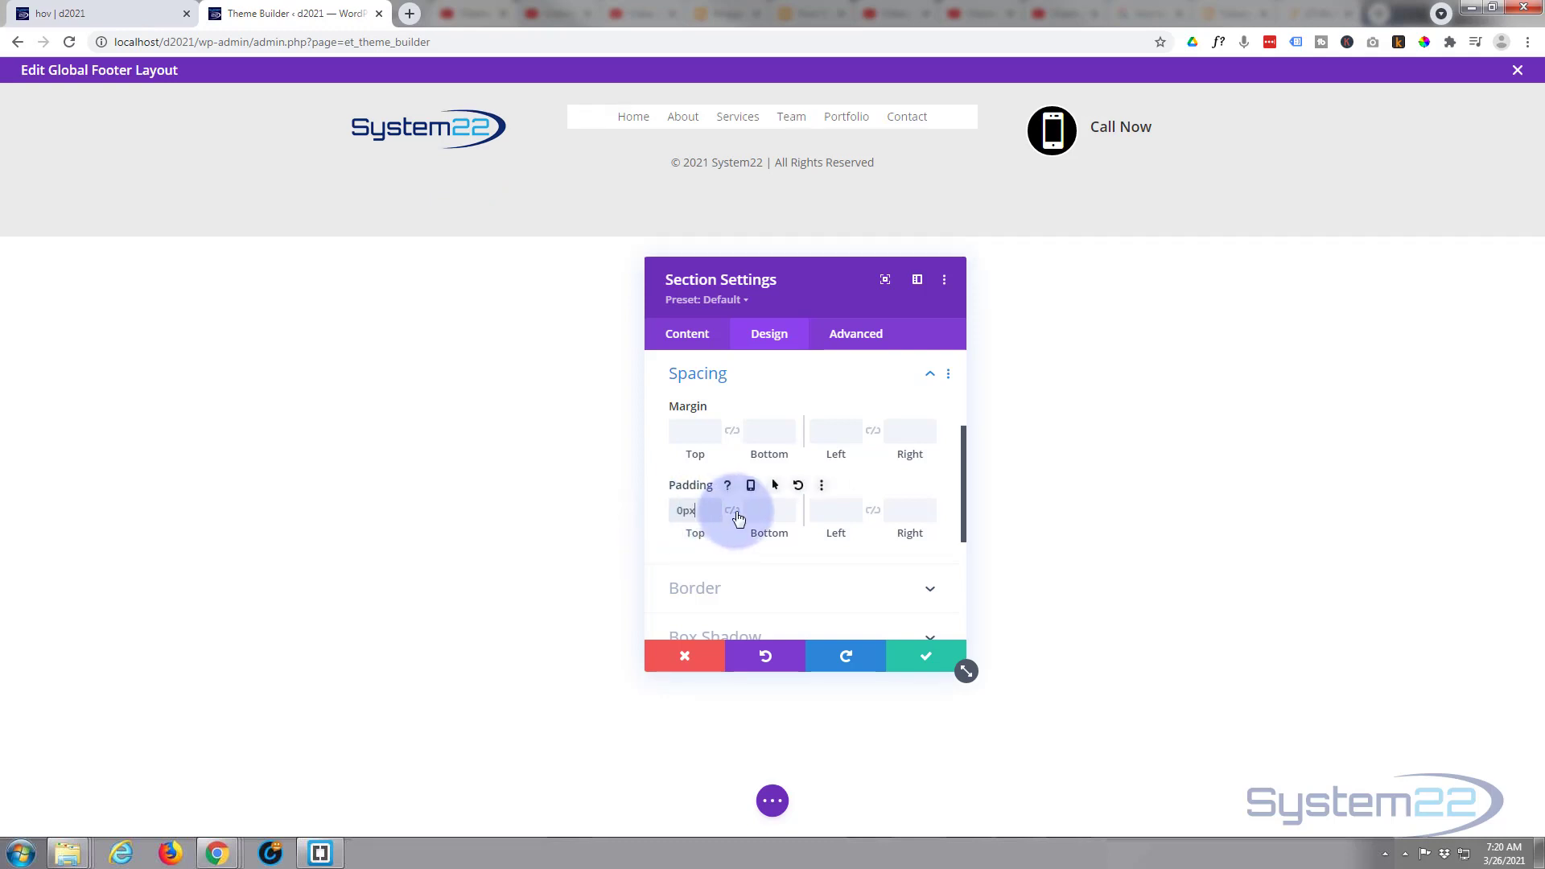
click(734, 512)
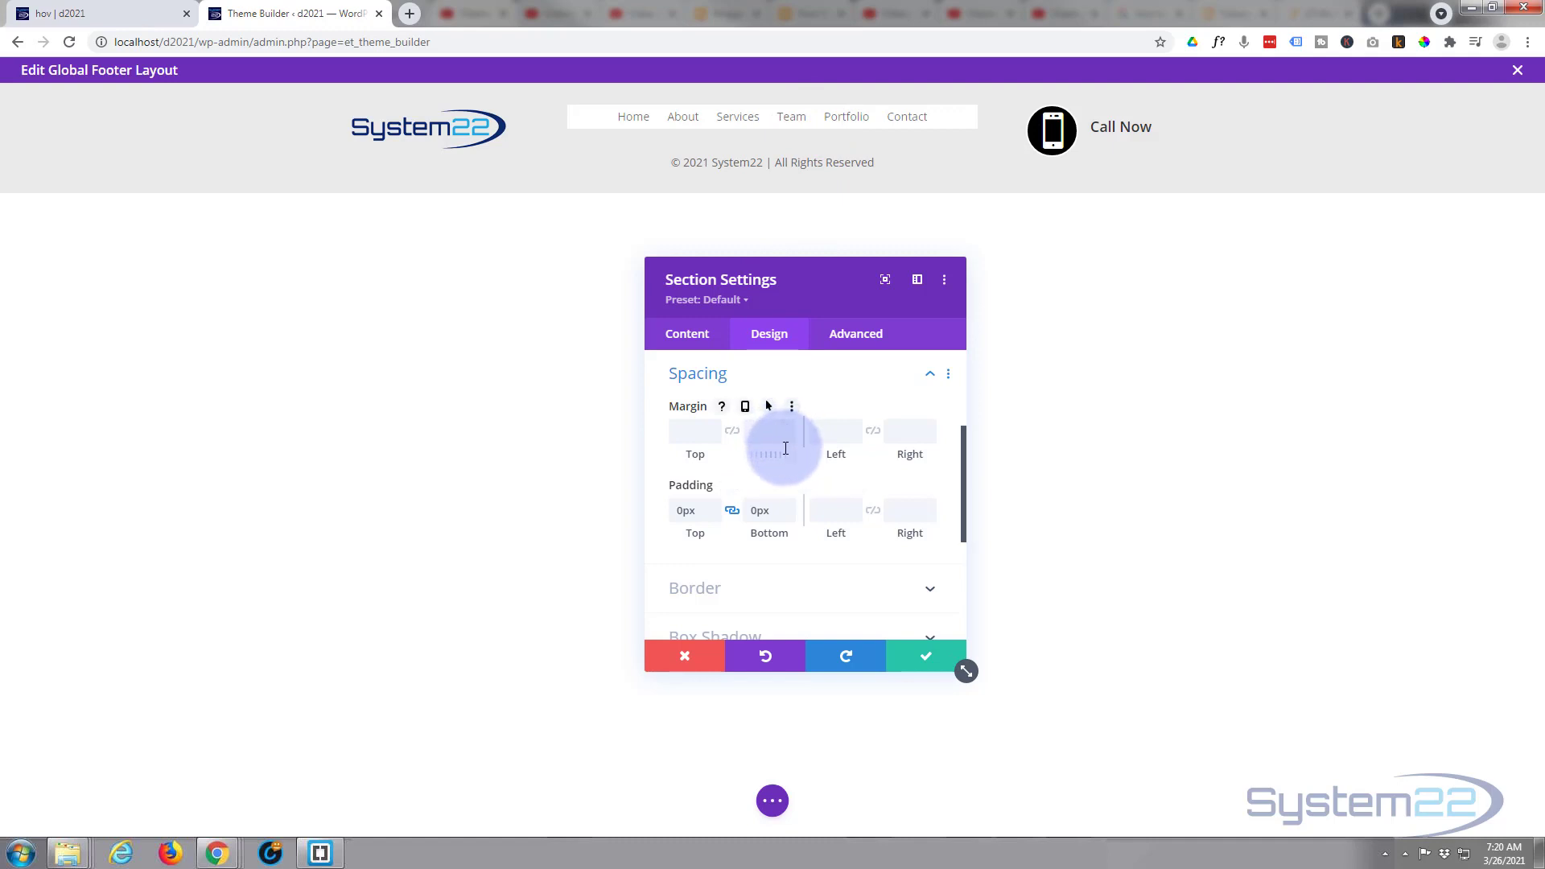
click(937, 658)
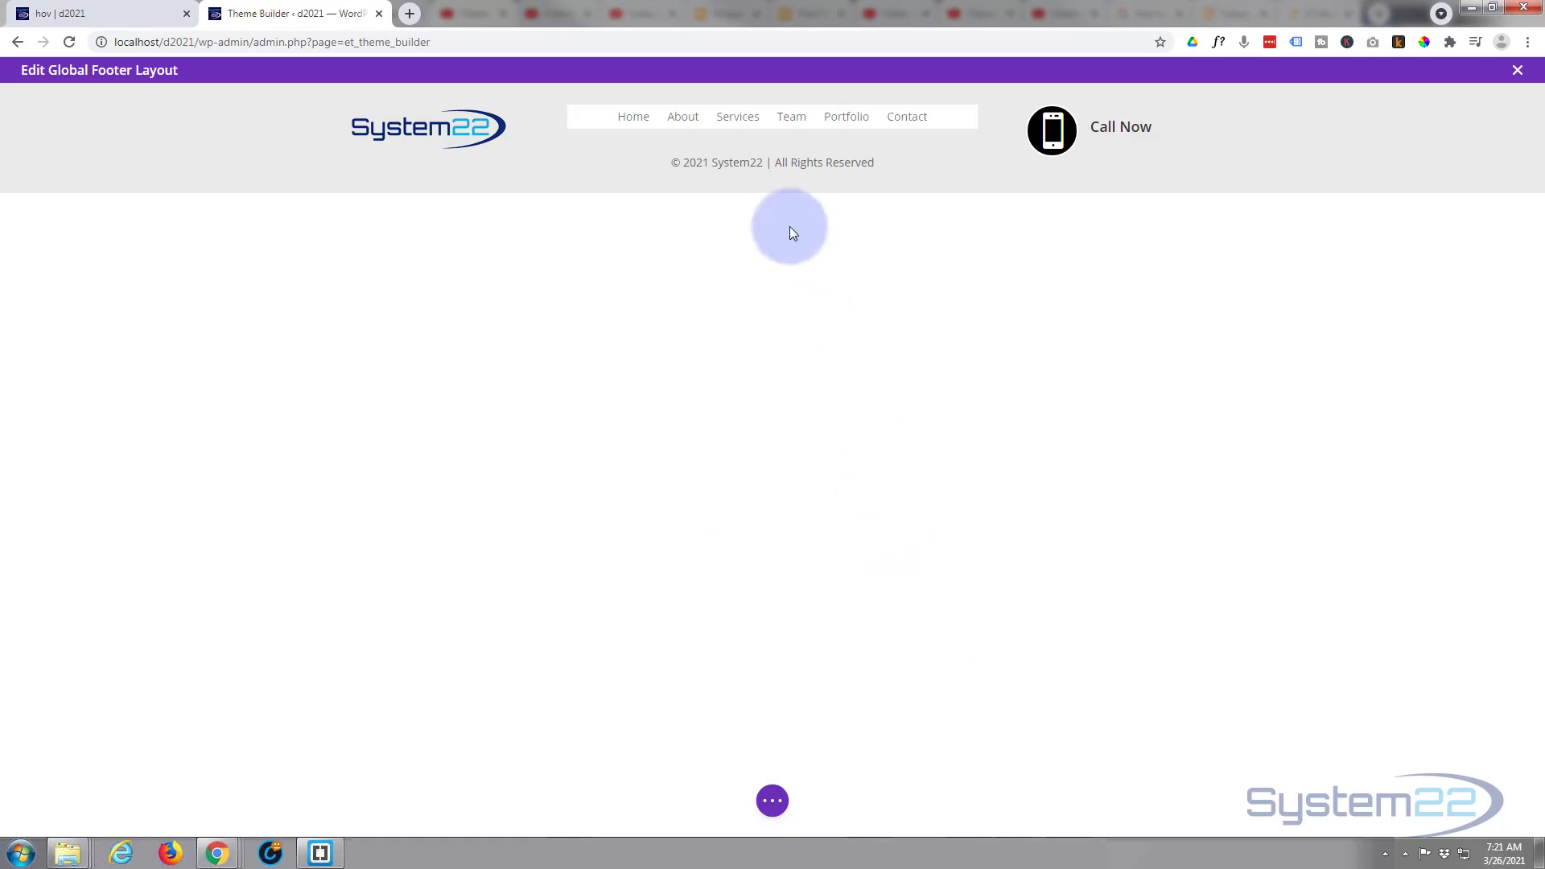
- Remove the white background colour from the footer menu module and save its settings
mouse_move(668, 120)
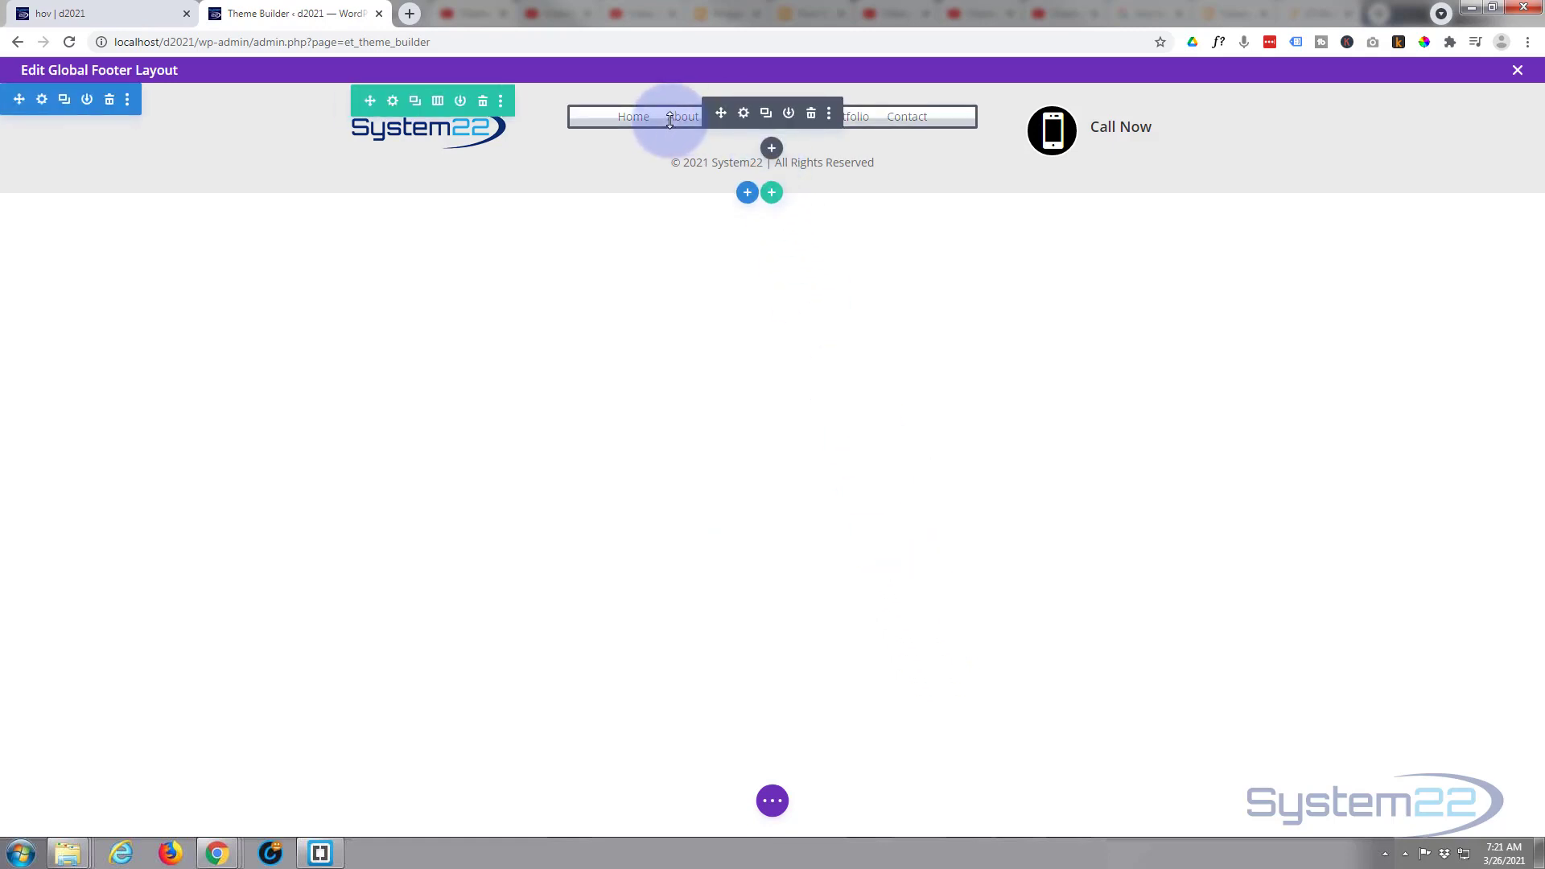
click(743, 113)
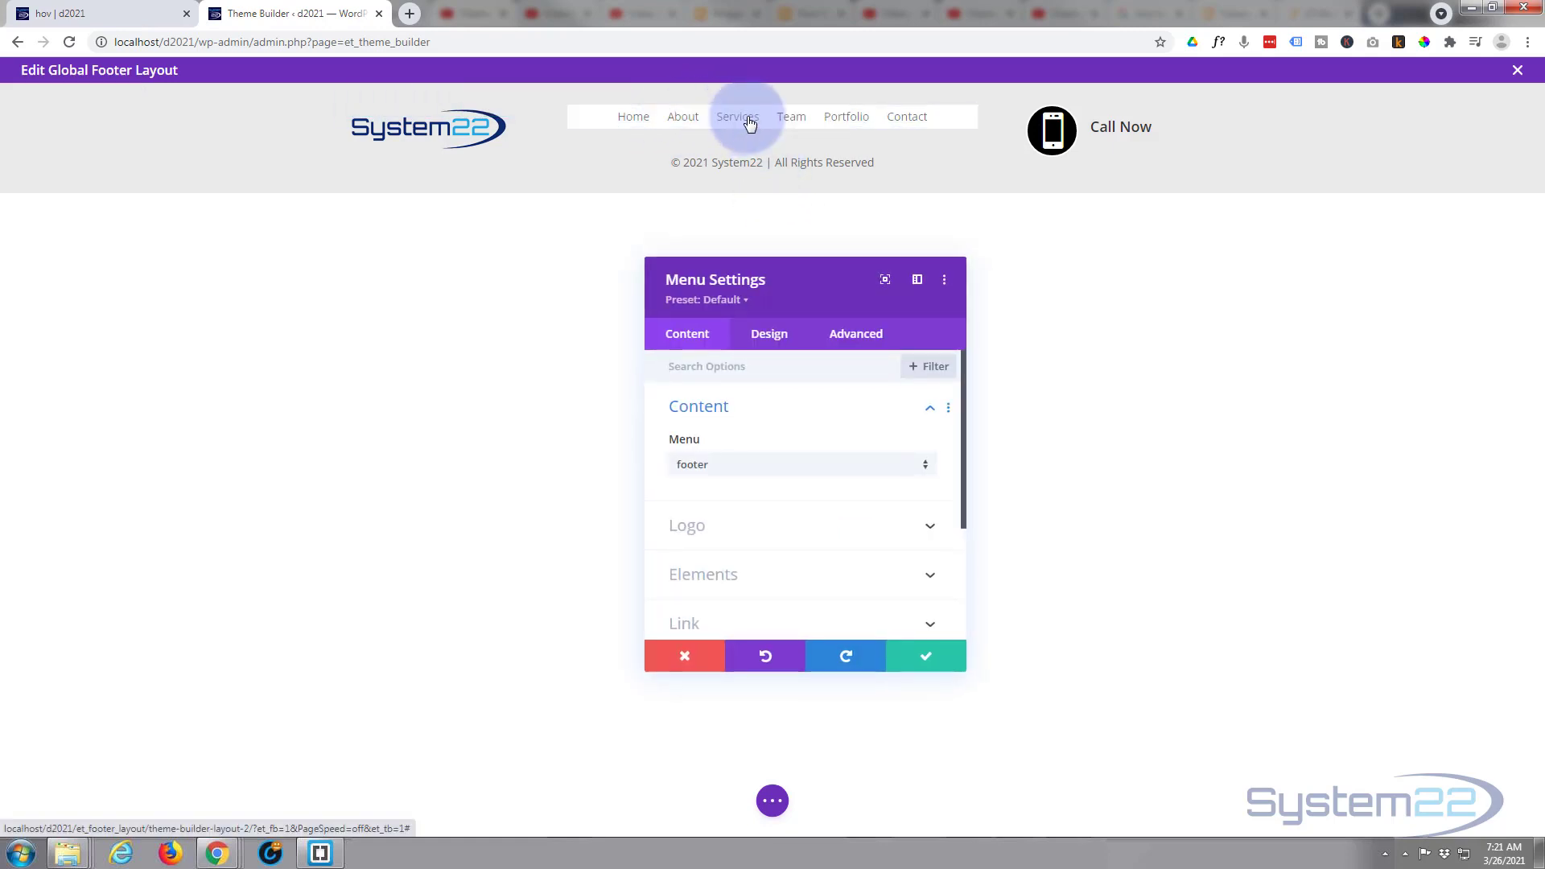
scroll(712, 466, down, 3)
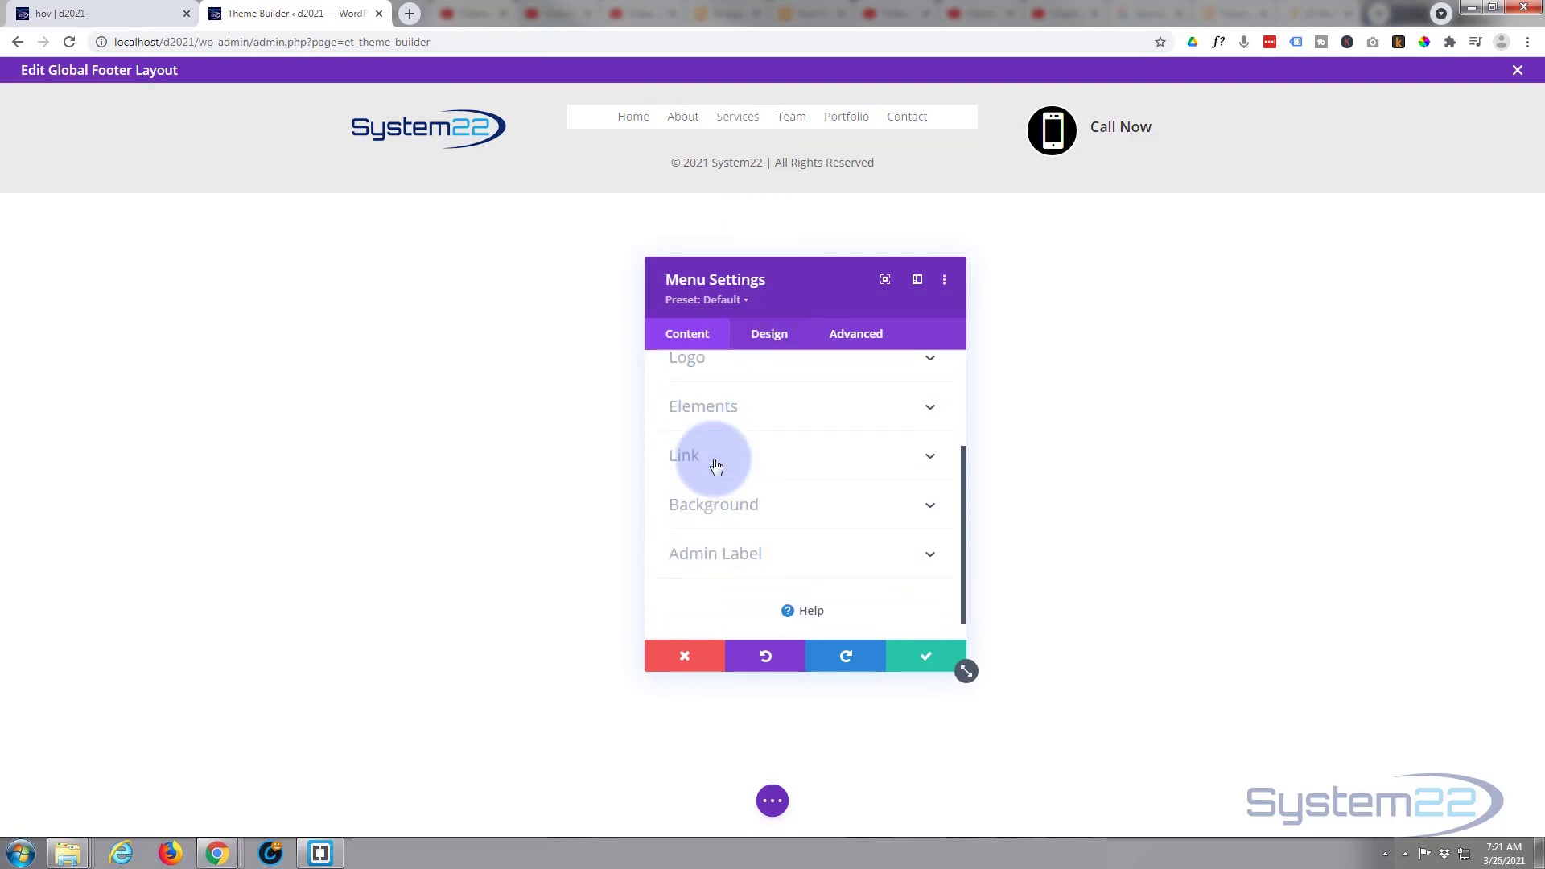
click(761, 503)
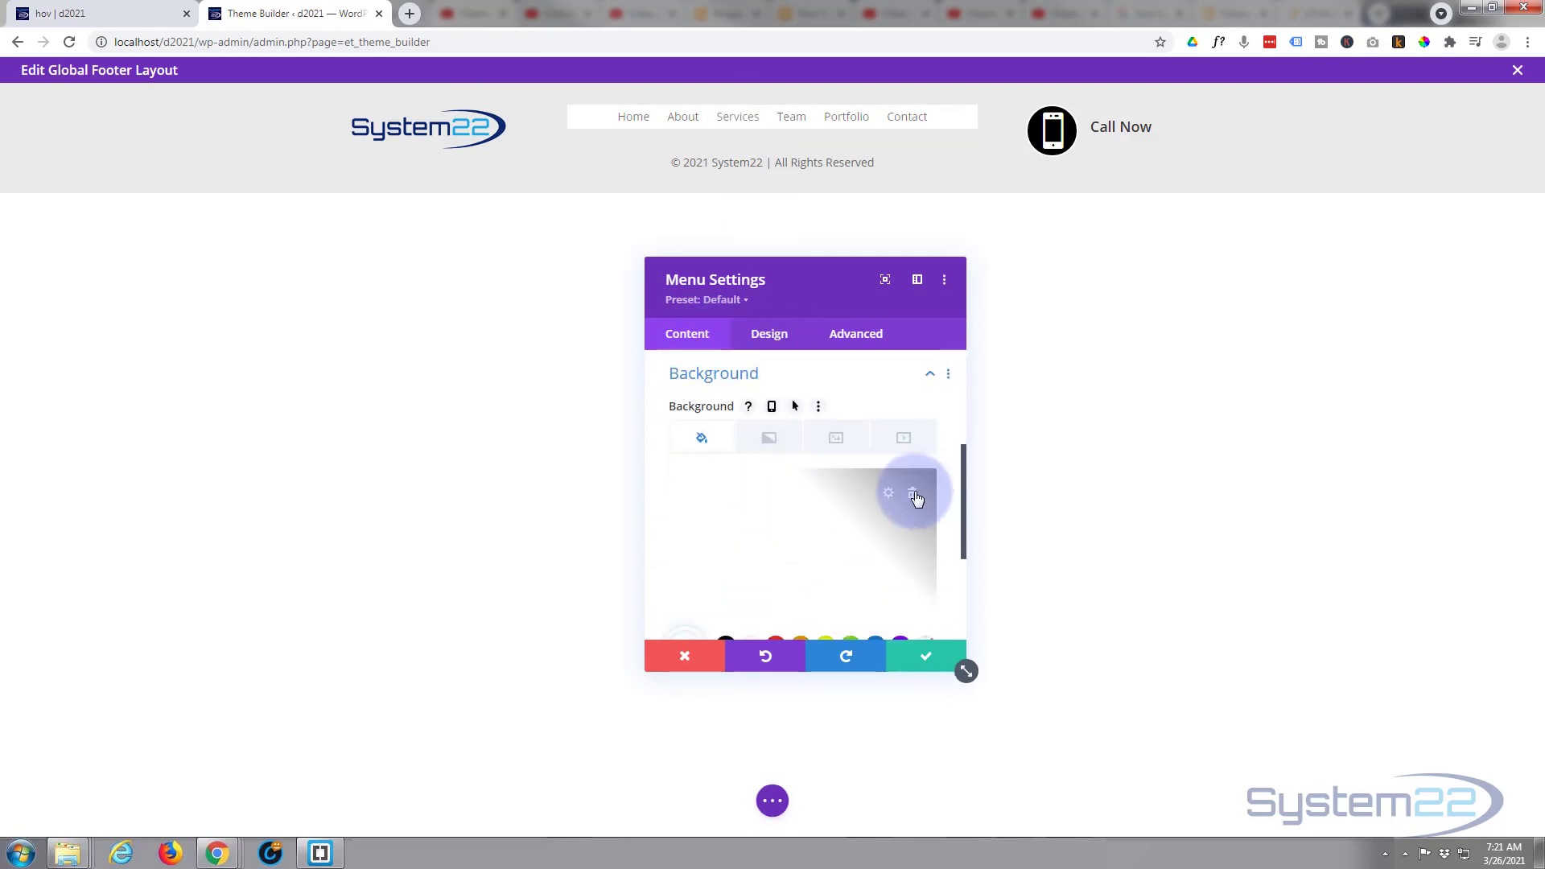
click(913, 494)
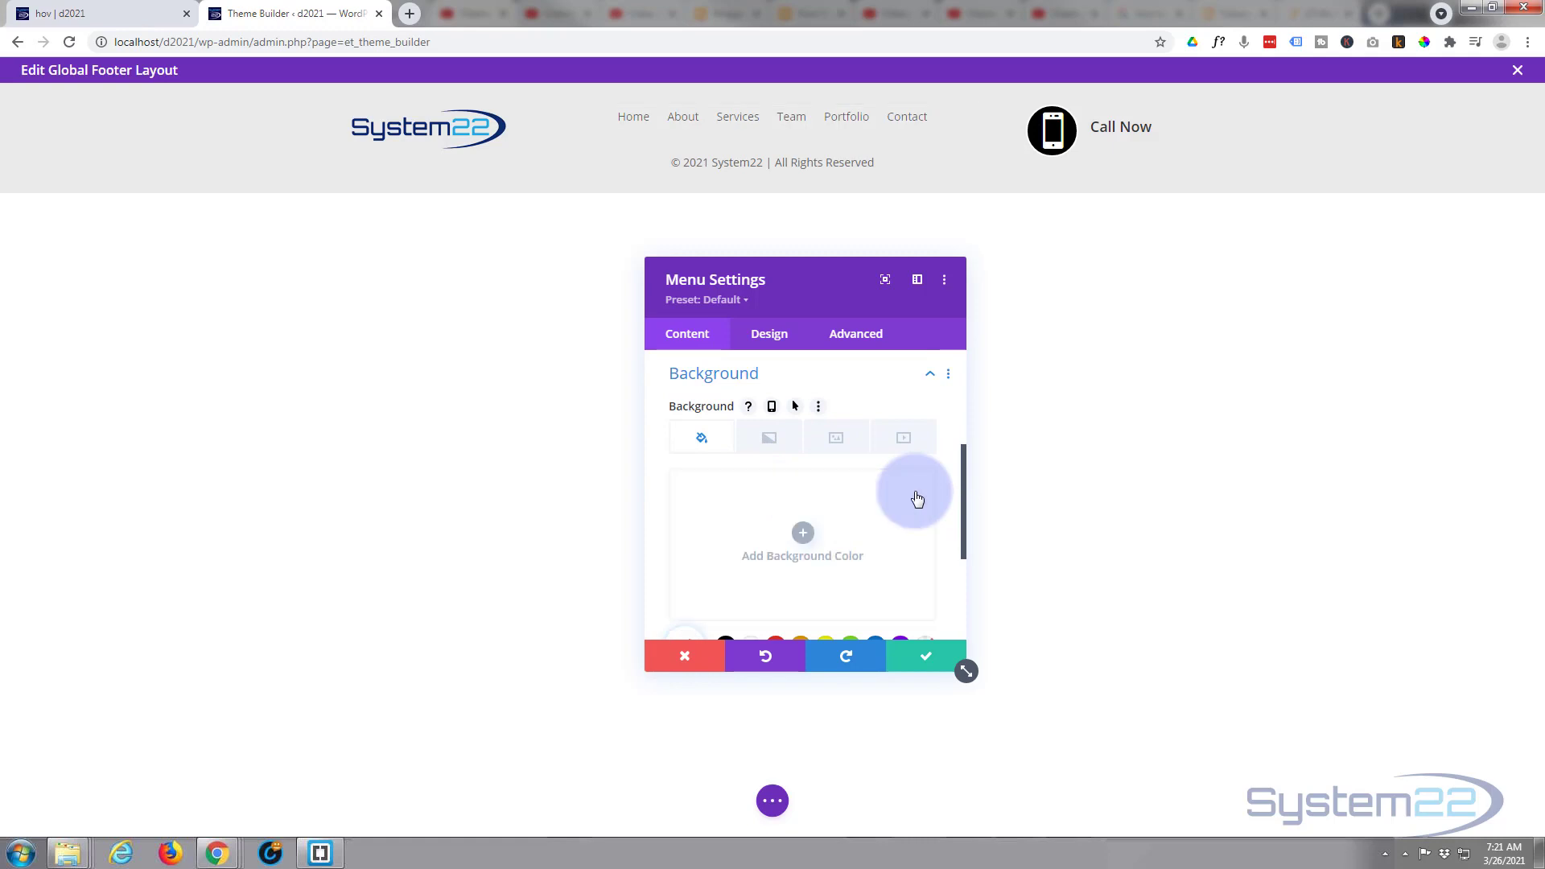
click(929, 661)
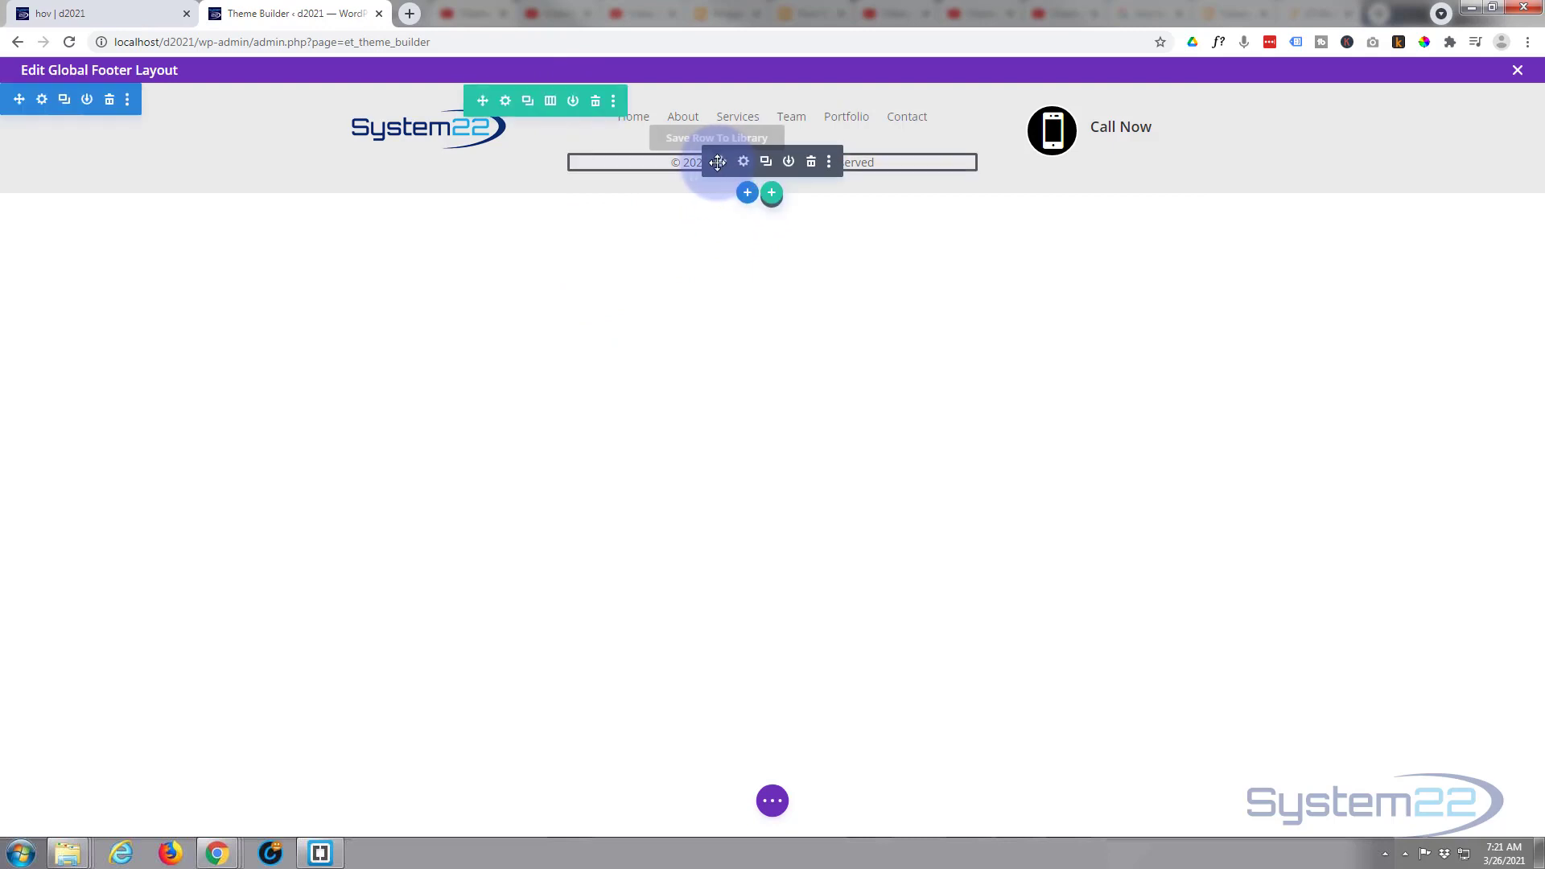
- Set the copyright text module's top margin to -30px to move the line closer to the menu
mouse_move(717, 162)
mouse_down()
mouse_move(721, 150)
mouse_move(728, 164)
mouse_up()
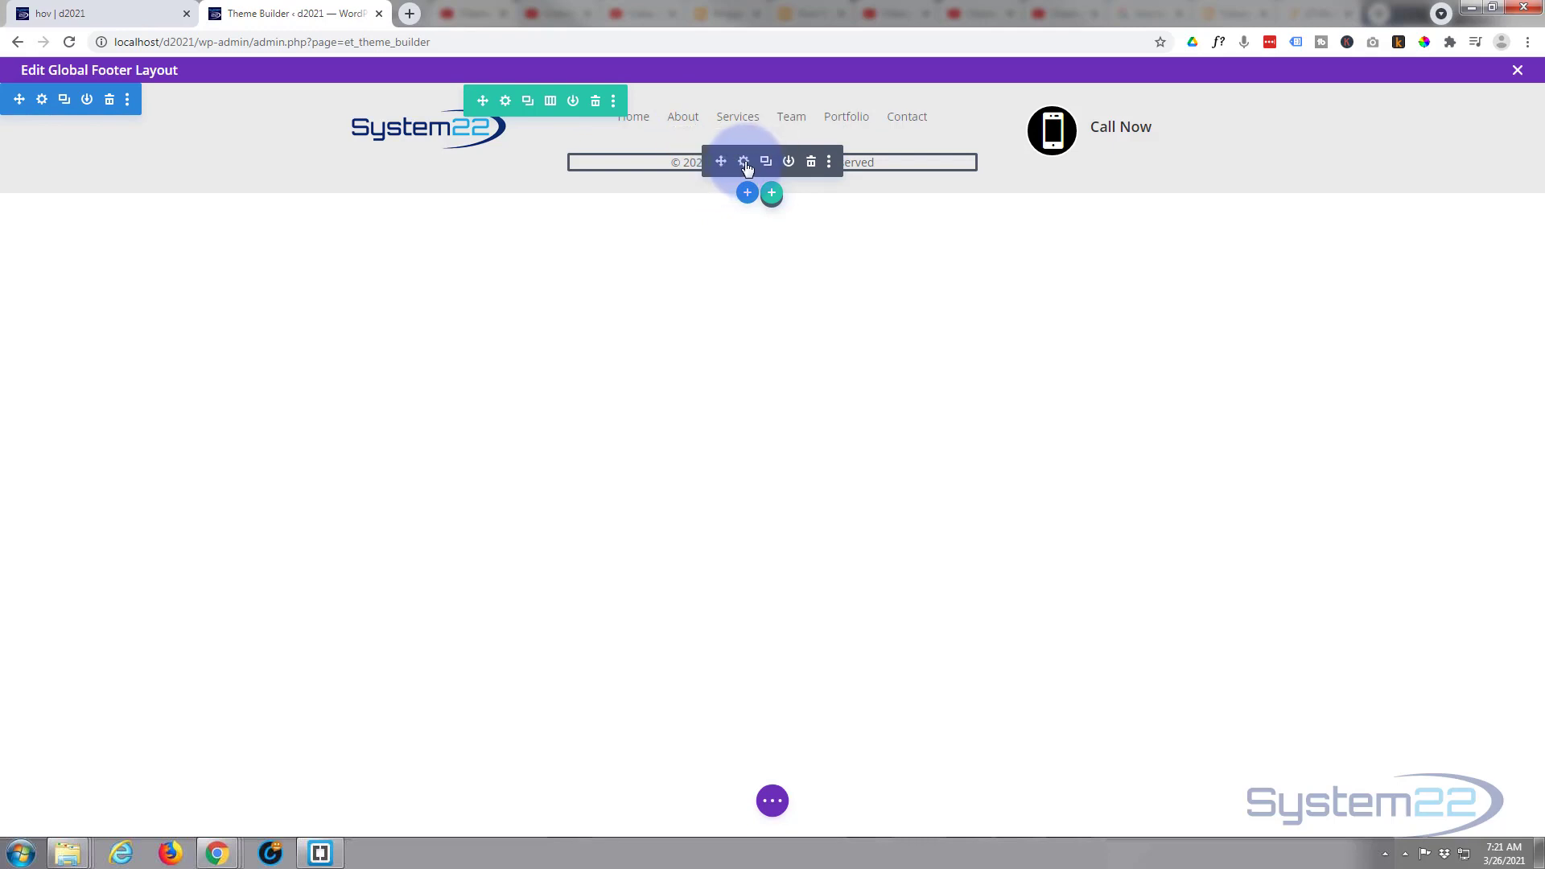
click(745, 166)
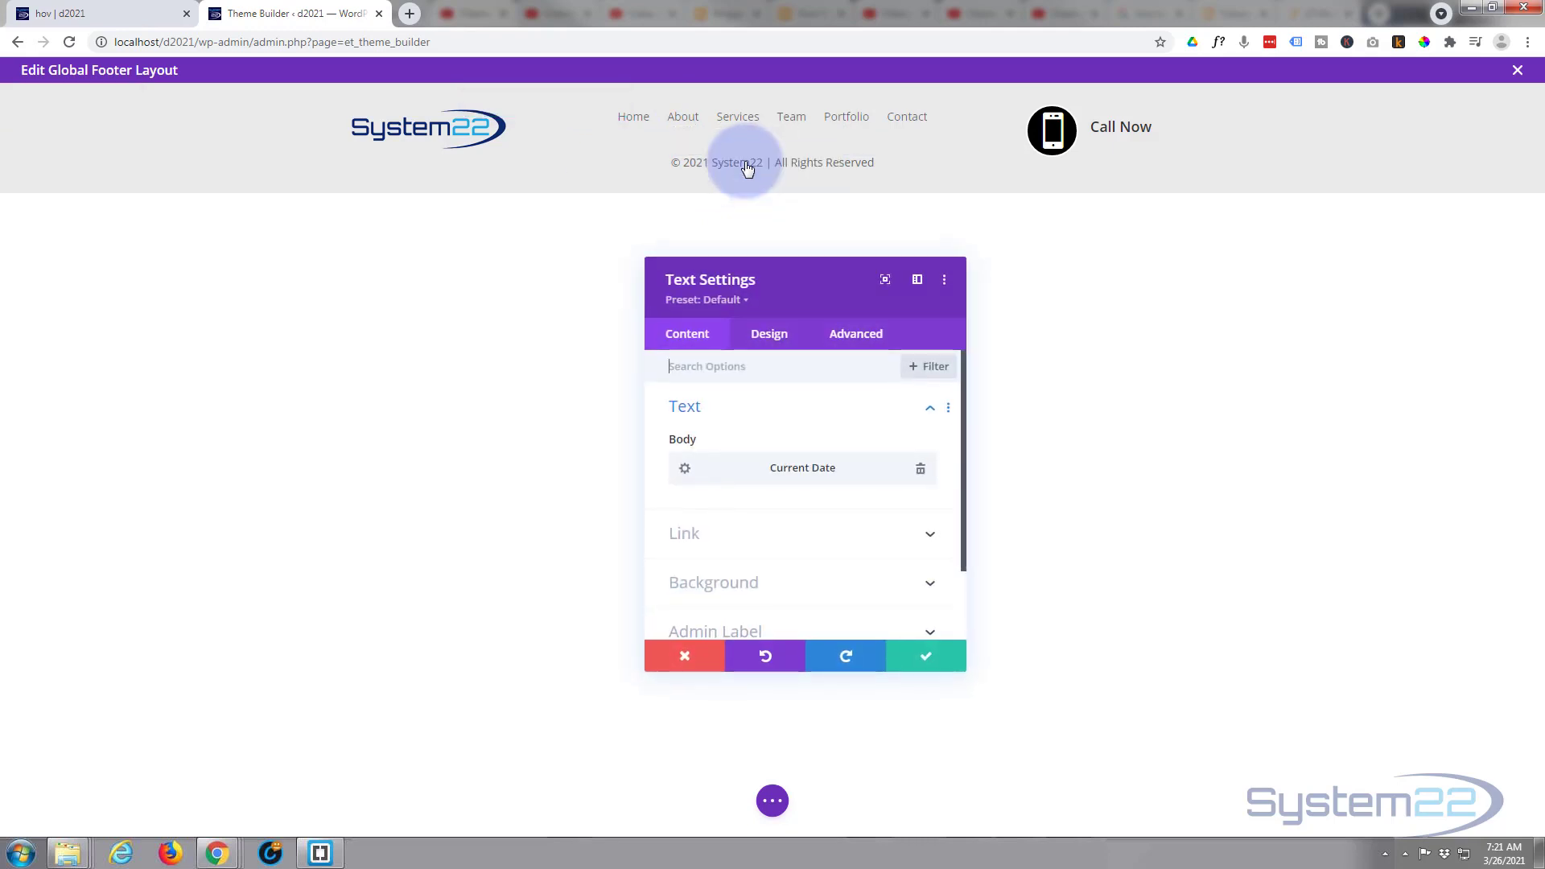
click(772, 338)
click(765, 552)
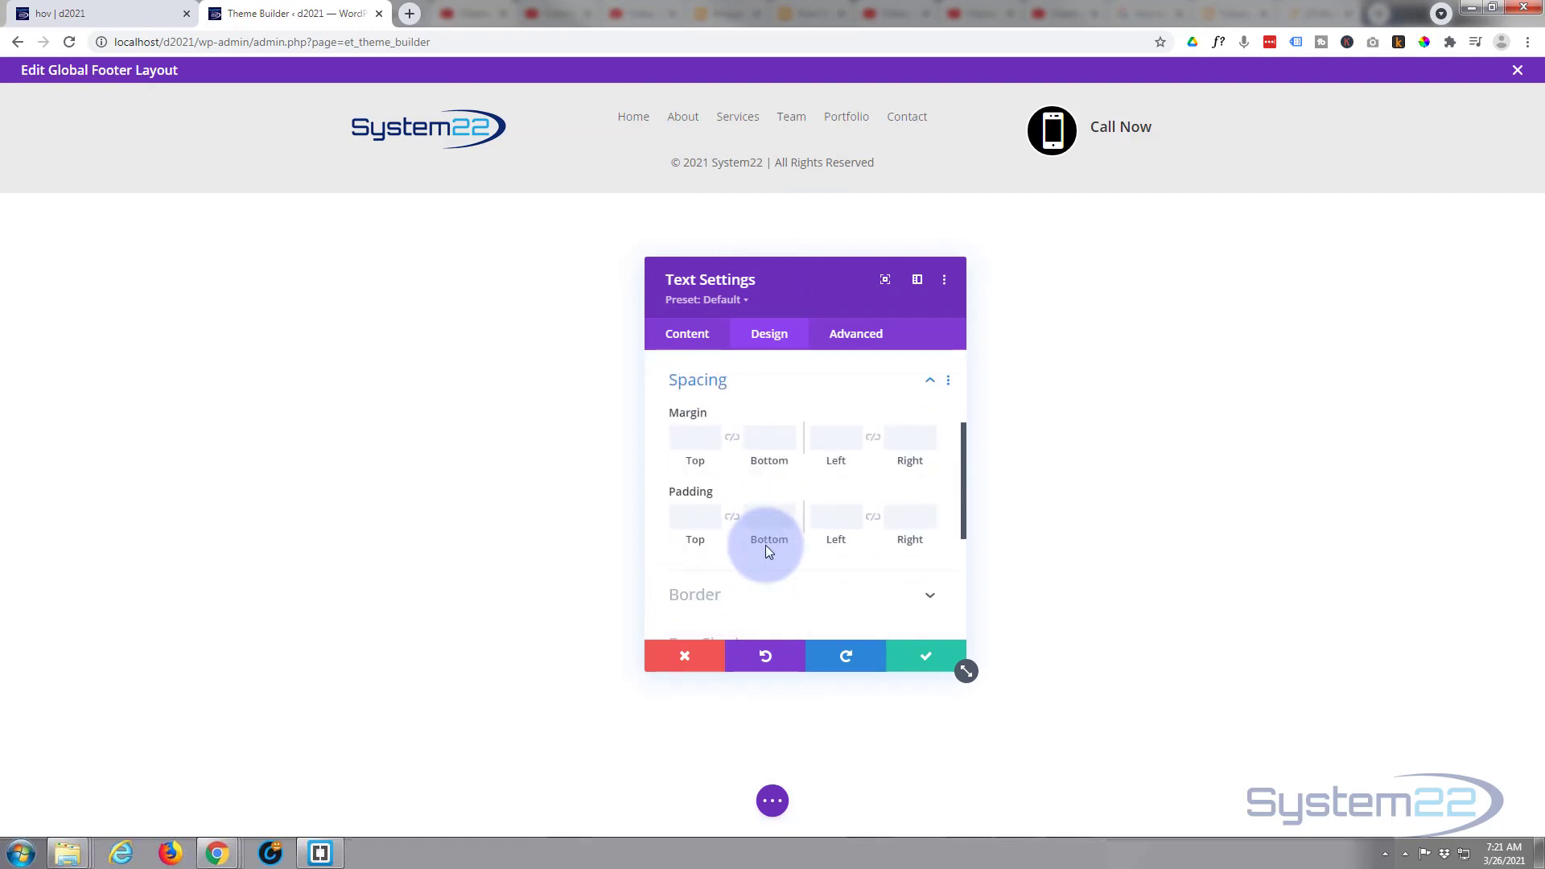
click(713, 437)
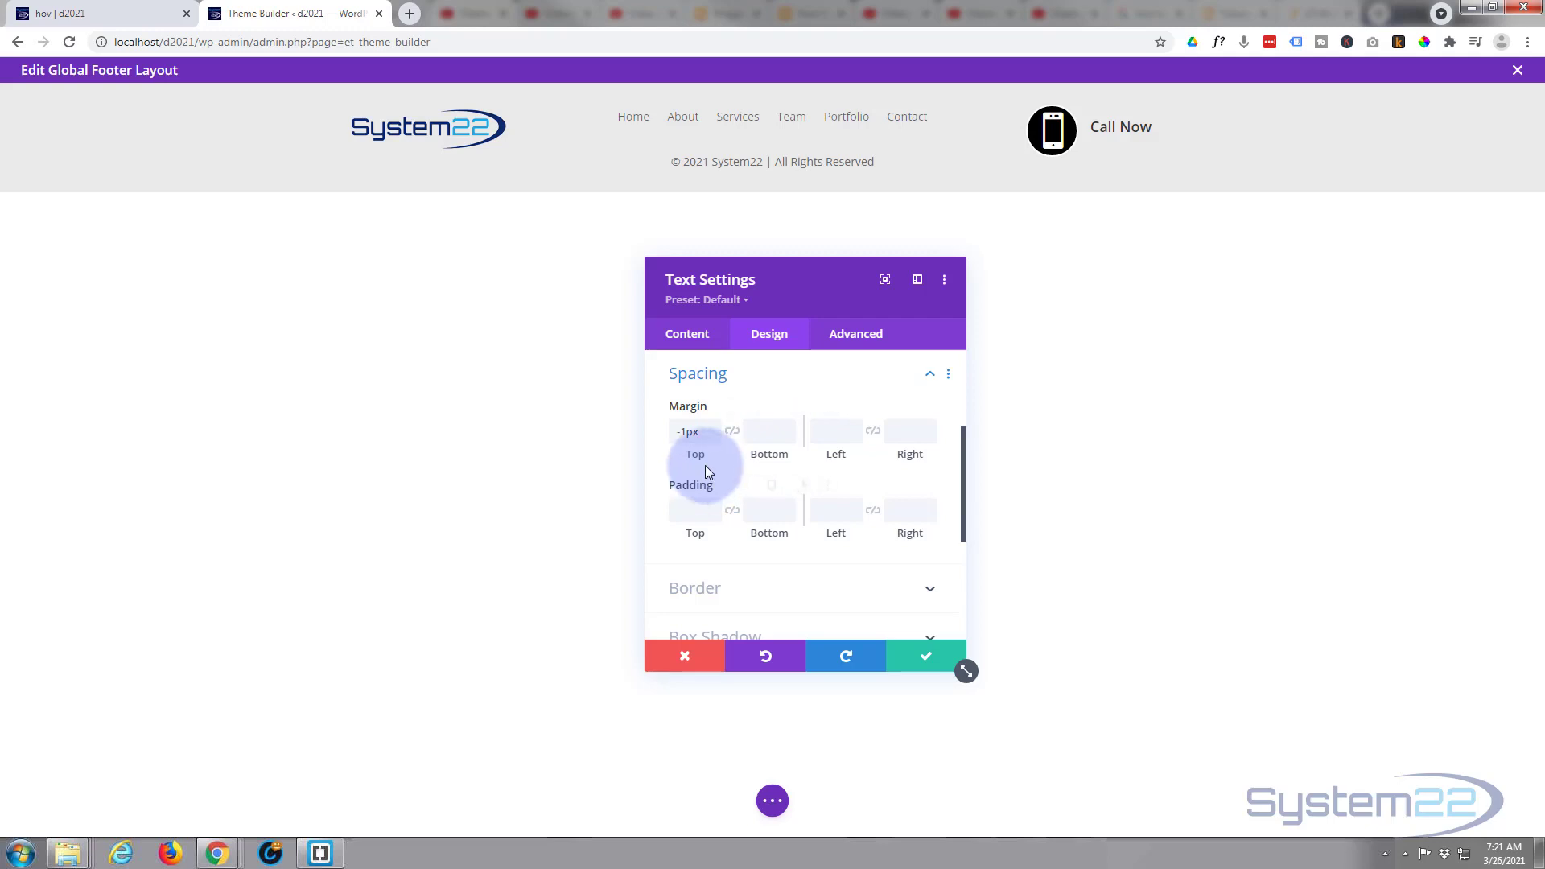
click(713, 436)
click(713, 436)
click(713, 436)
click(684, 434)
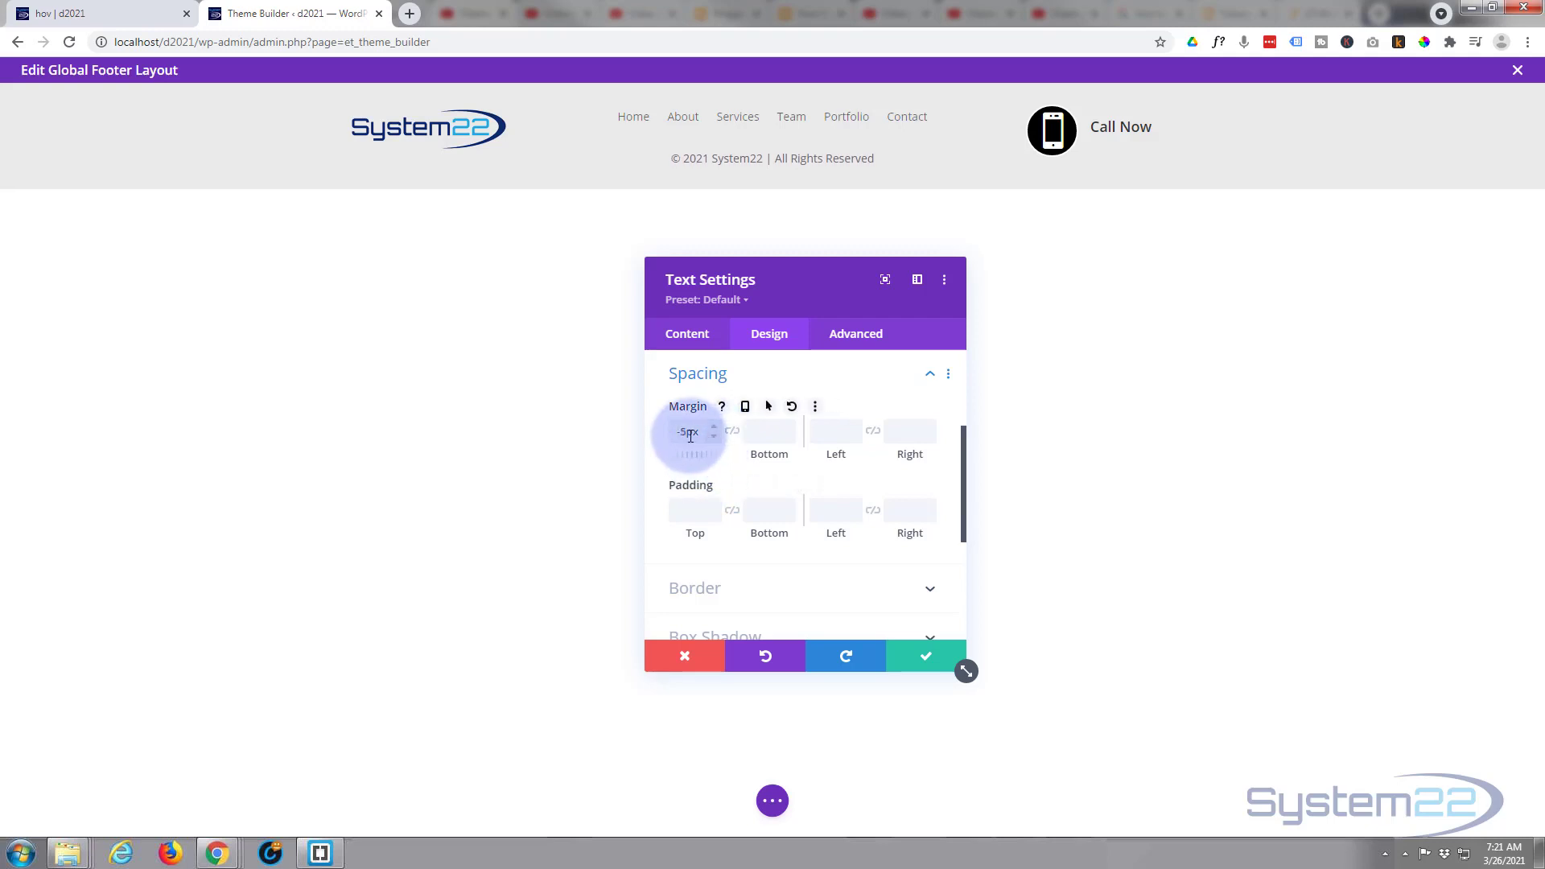
drag(683, 434, 687, 433)
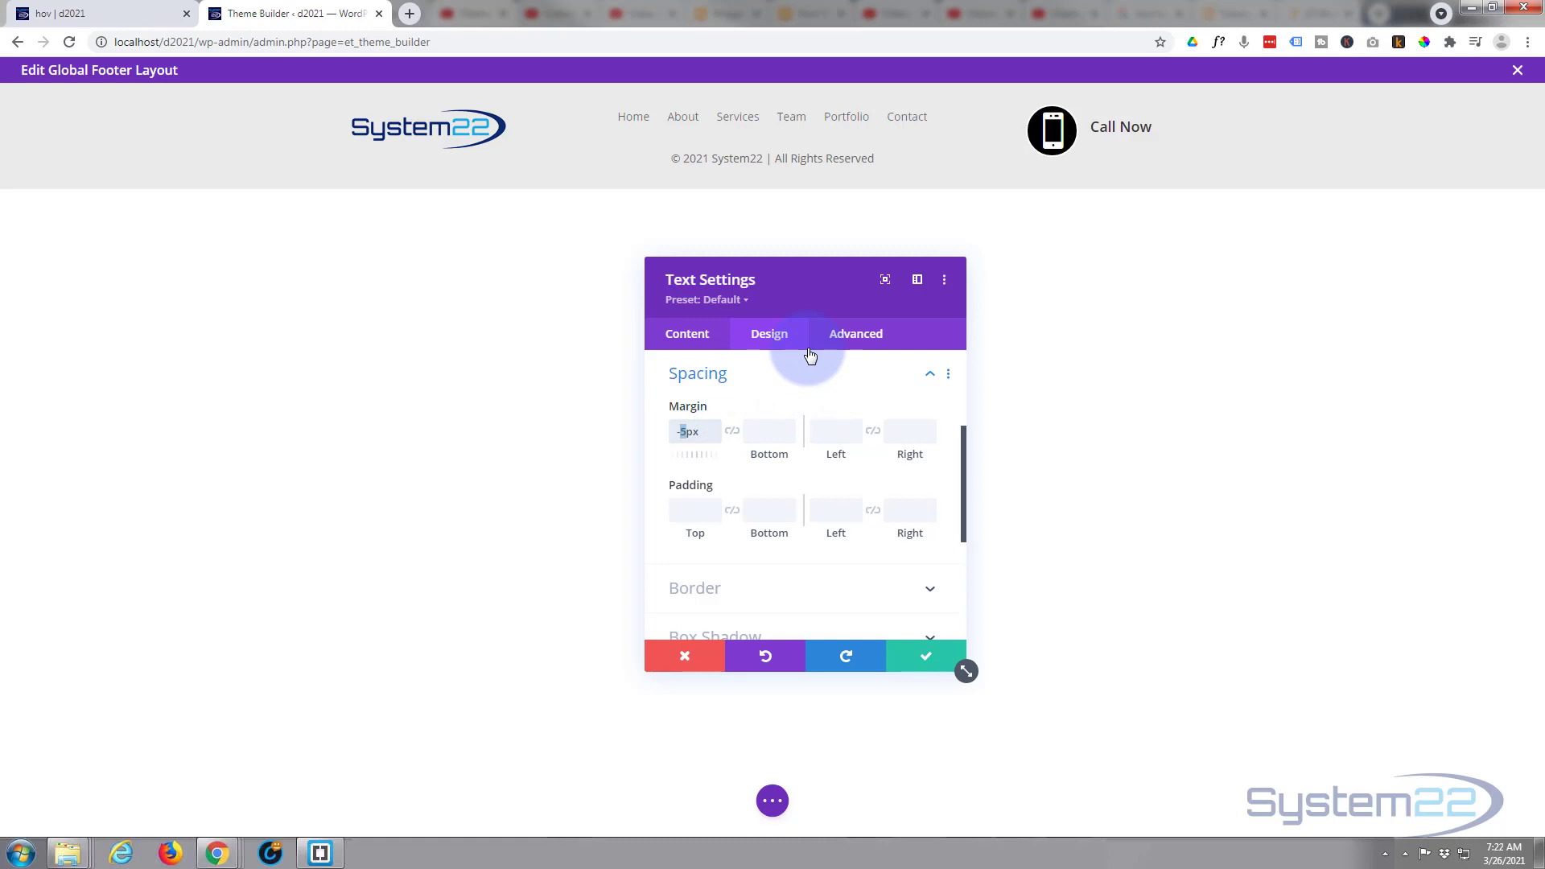
text(30)
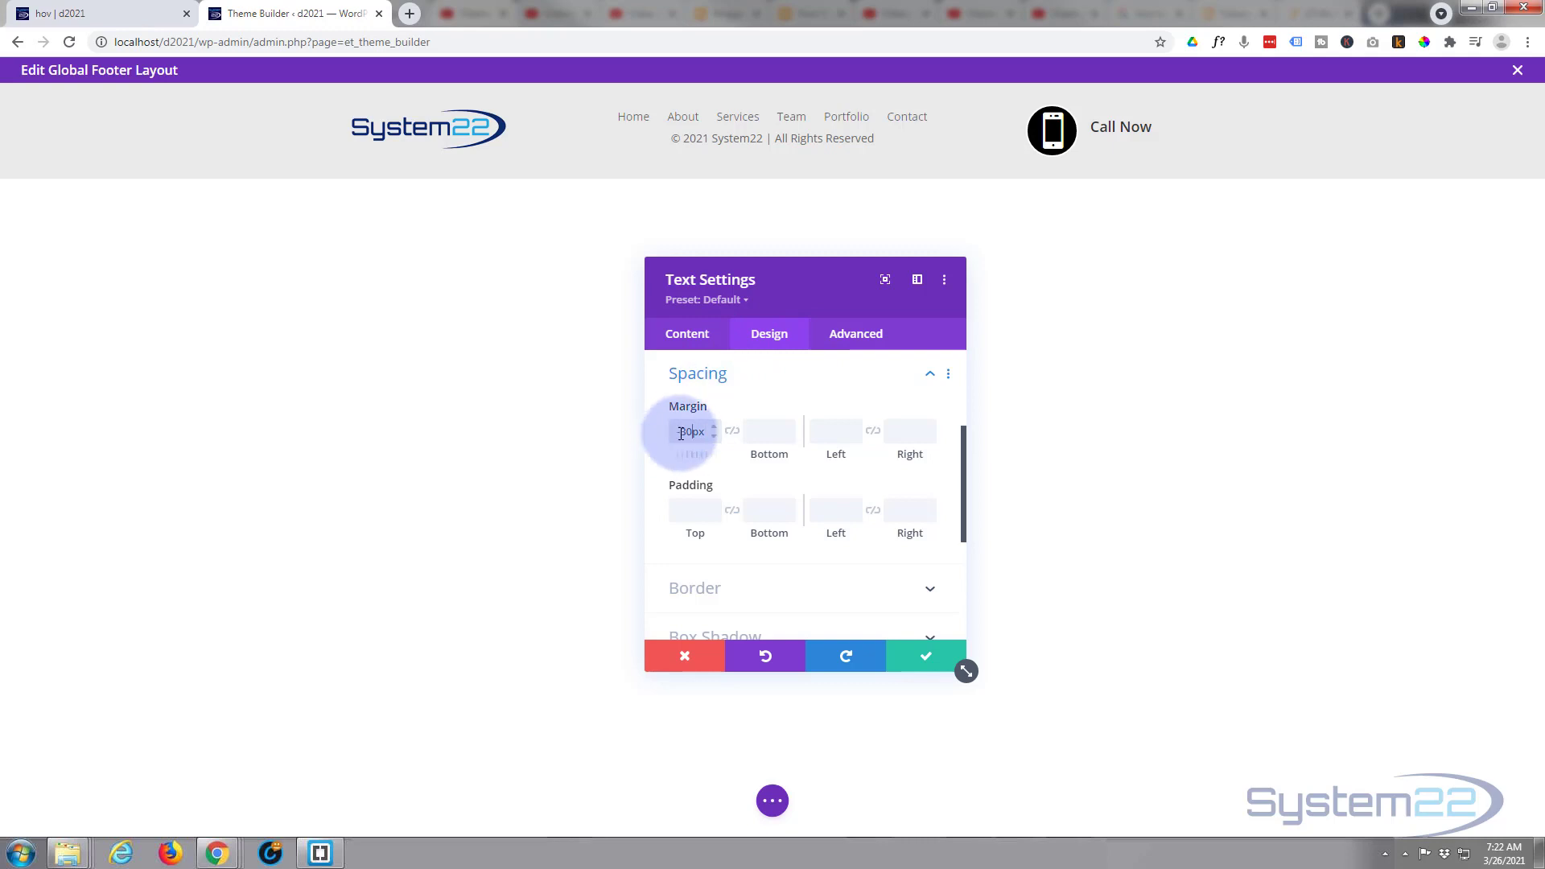
- Set the copyright text module's top margin to -20px and save its settings
drag(680, 432, 686, 432)
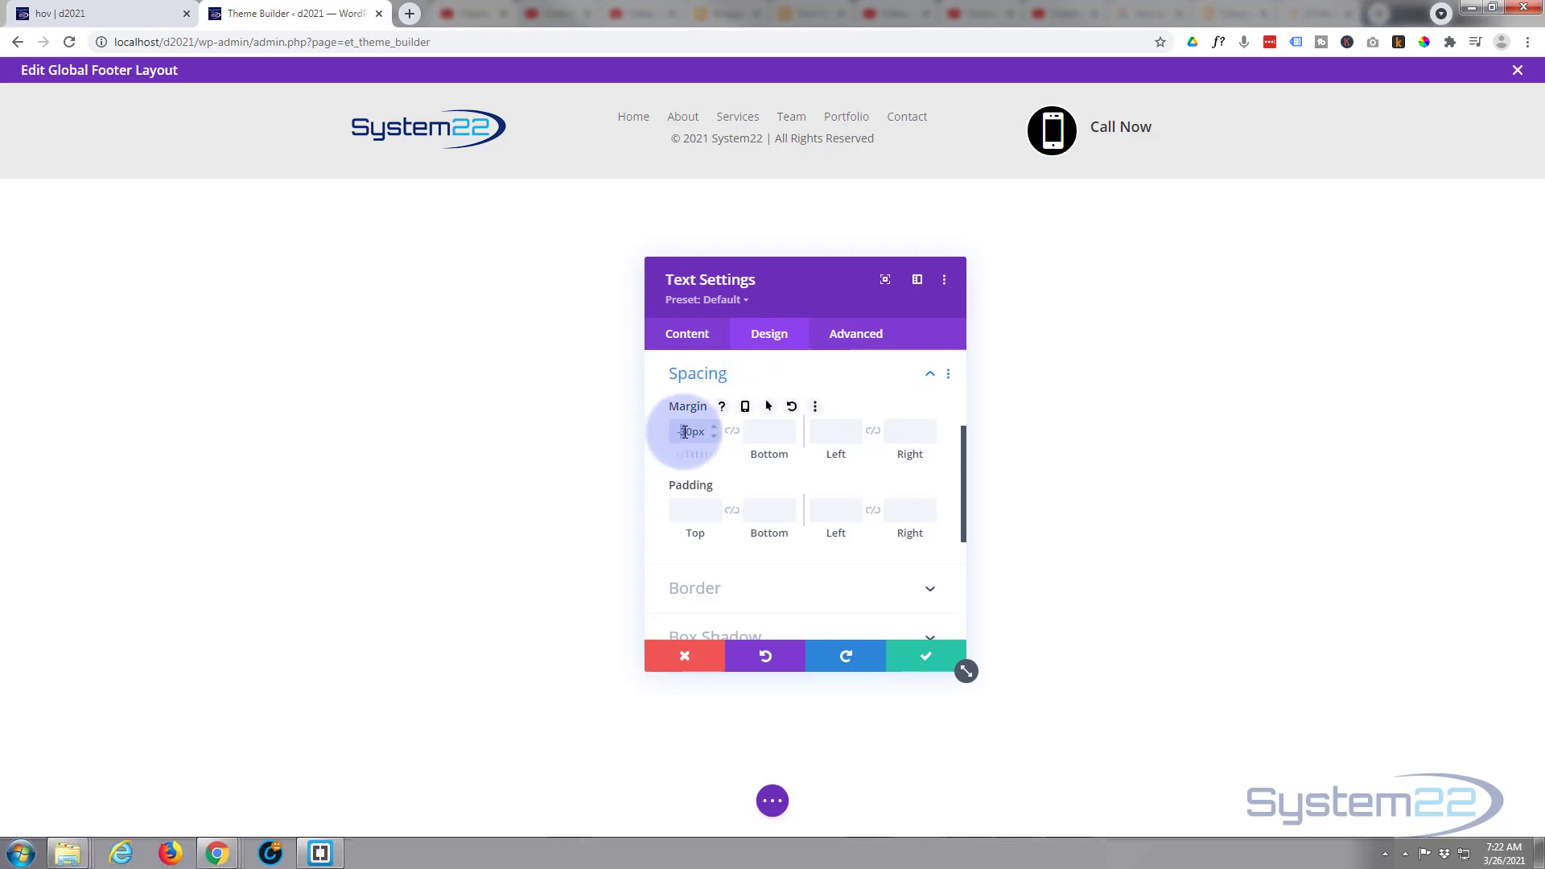
text(2)
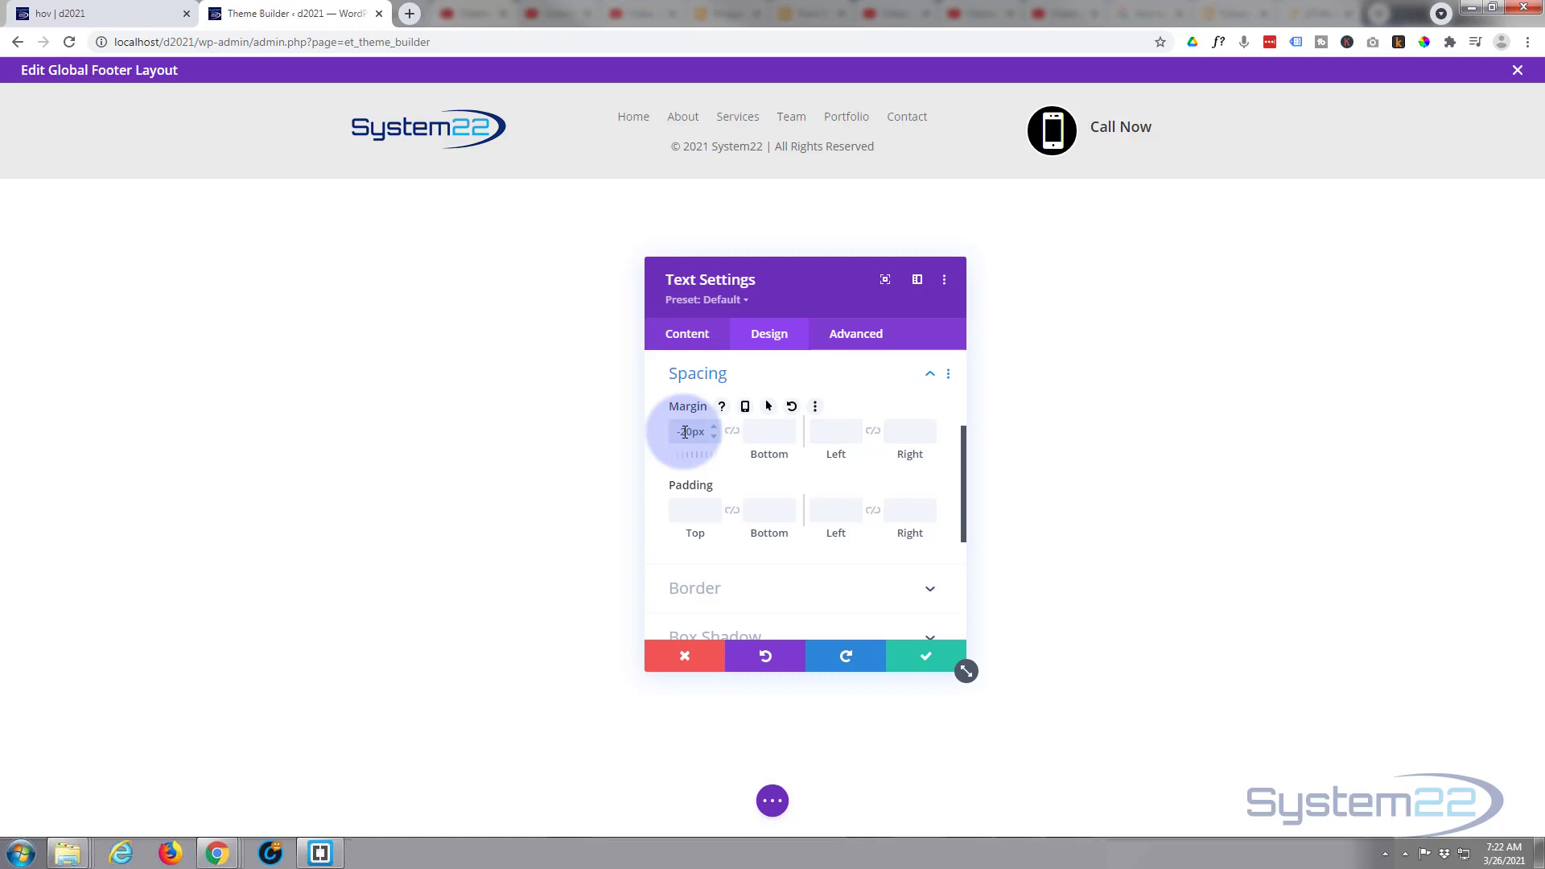
click(939, 661)
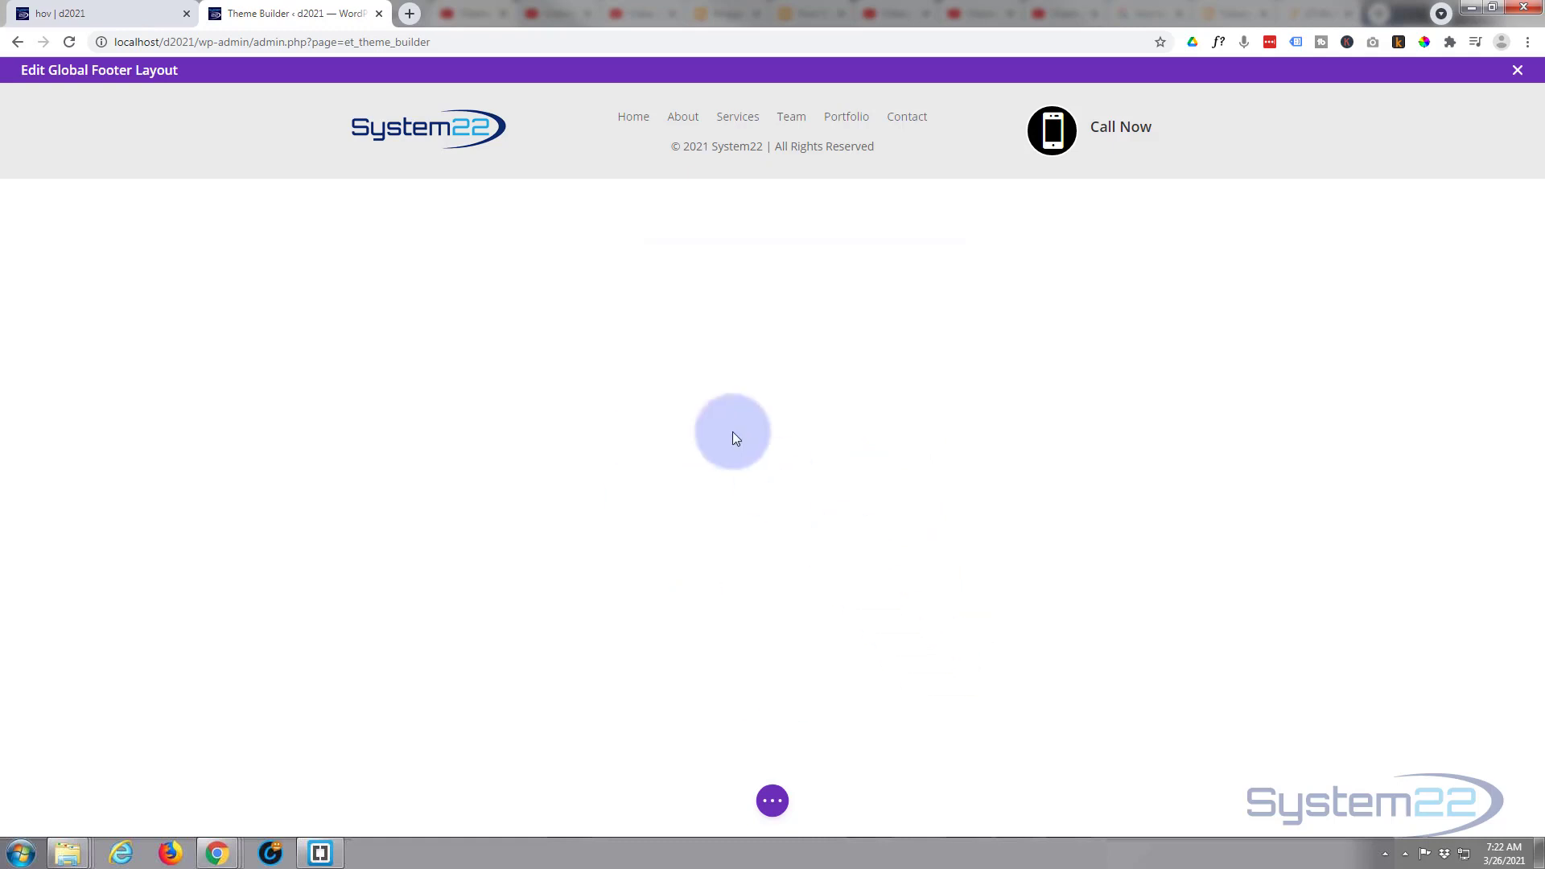
- Set the footer row's width and maximum width to 100% and save the row settings
mouse_move(515, 143)
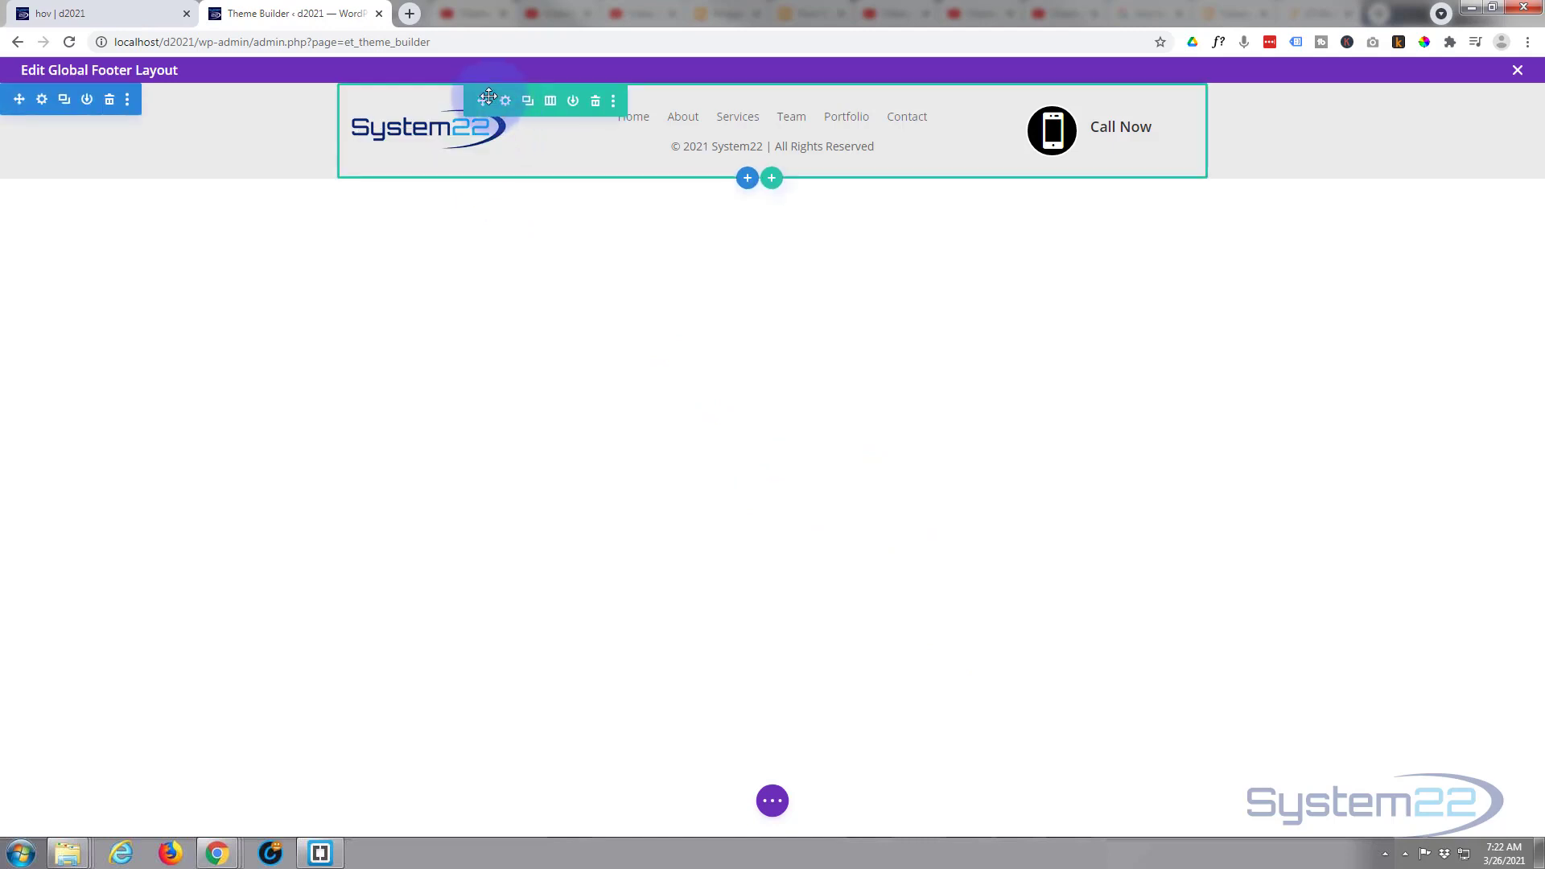
click(506, 101)
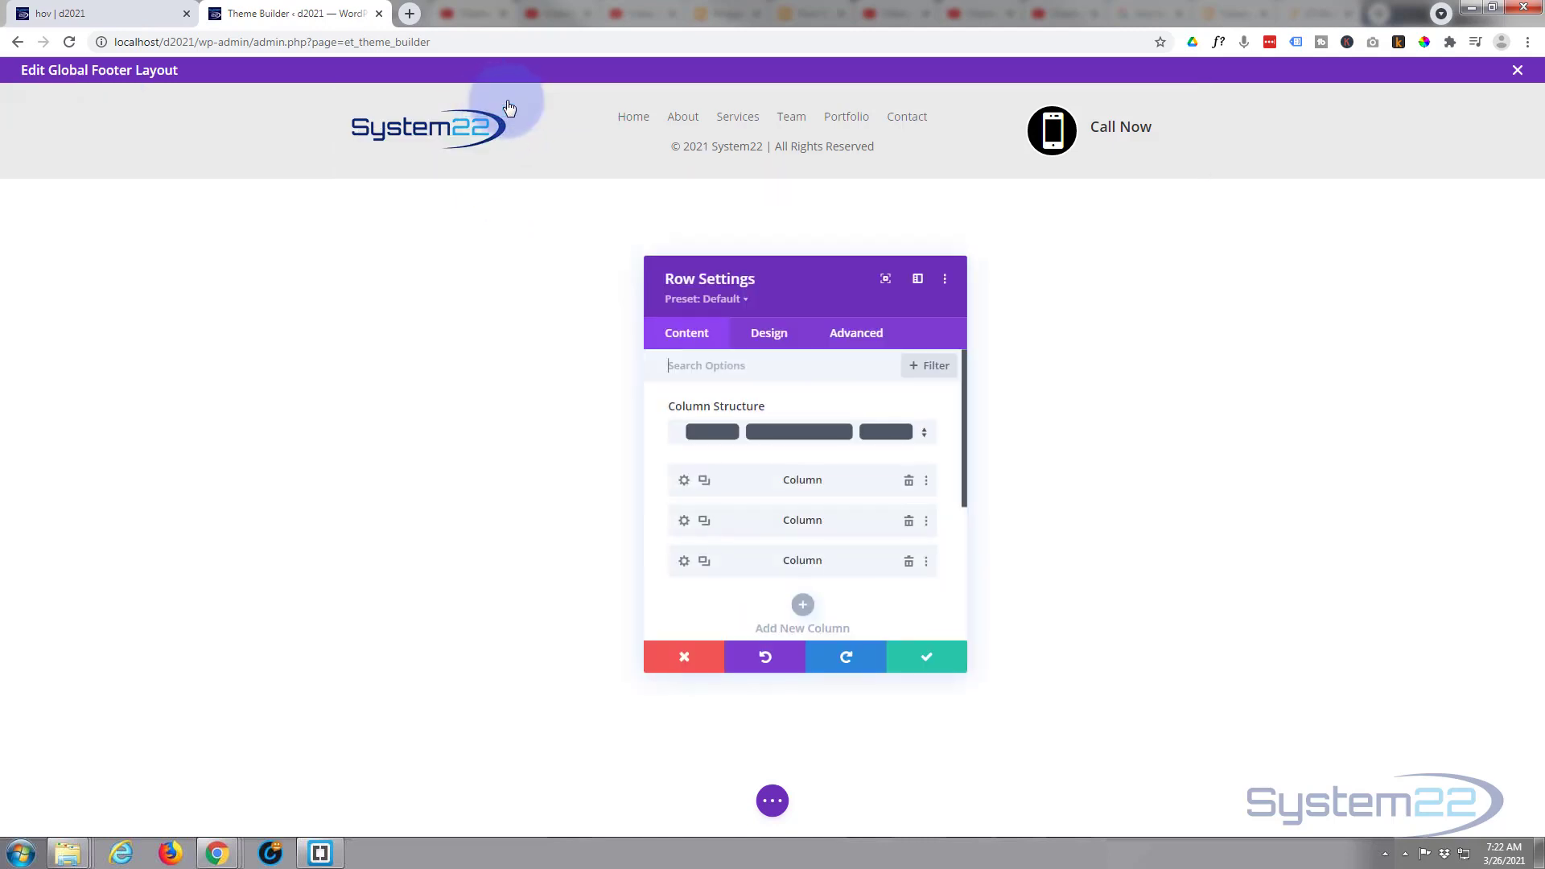
click(769, 336)
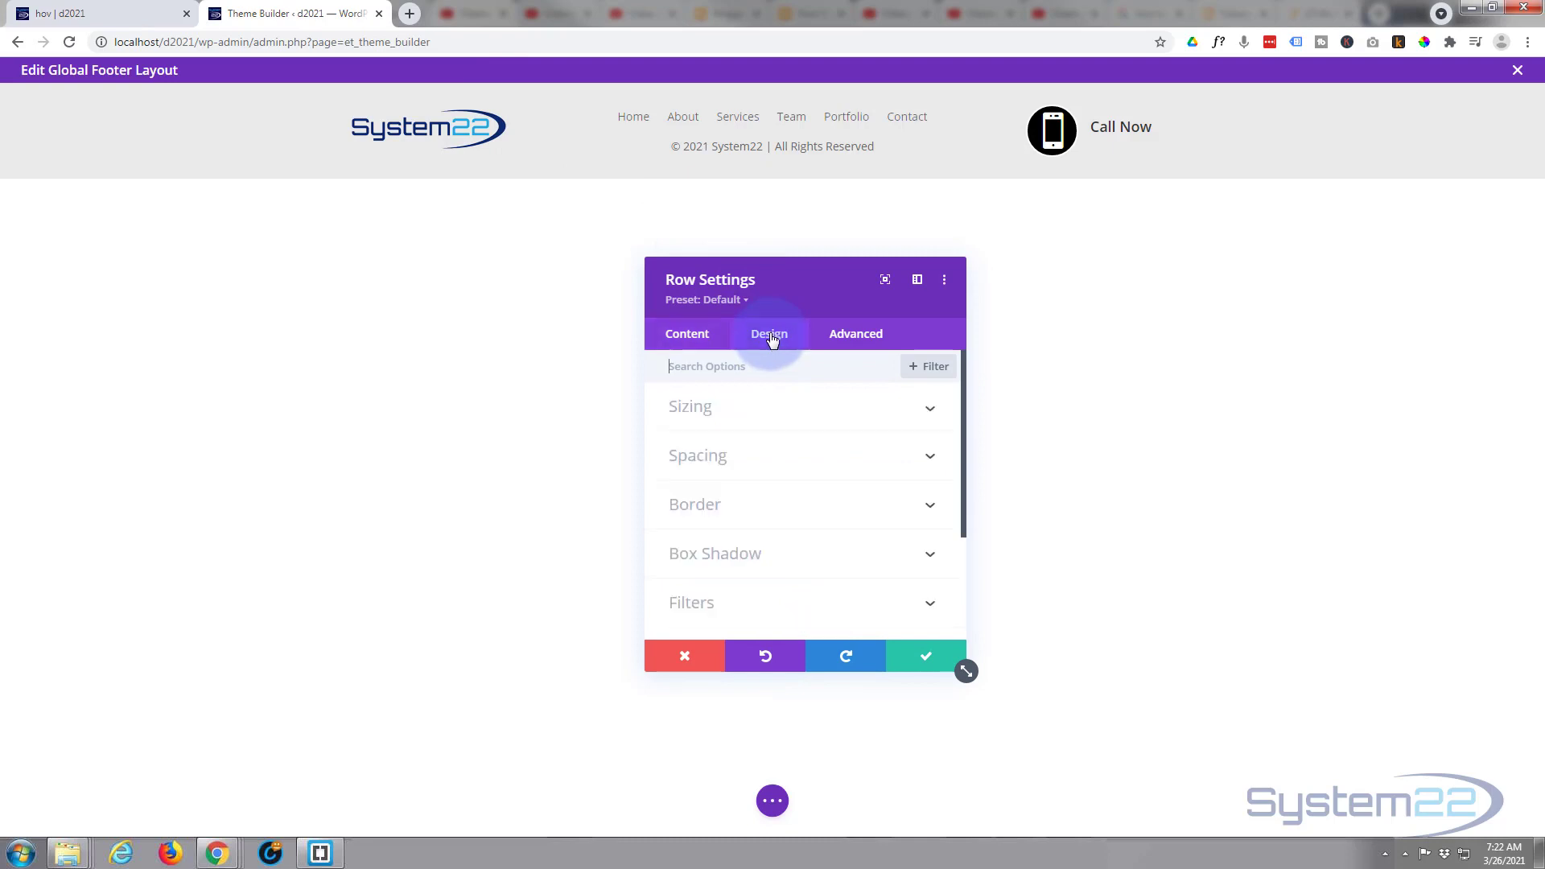
click(789, 420)
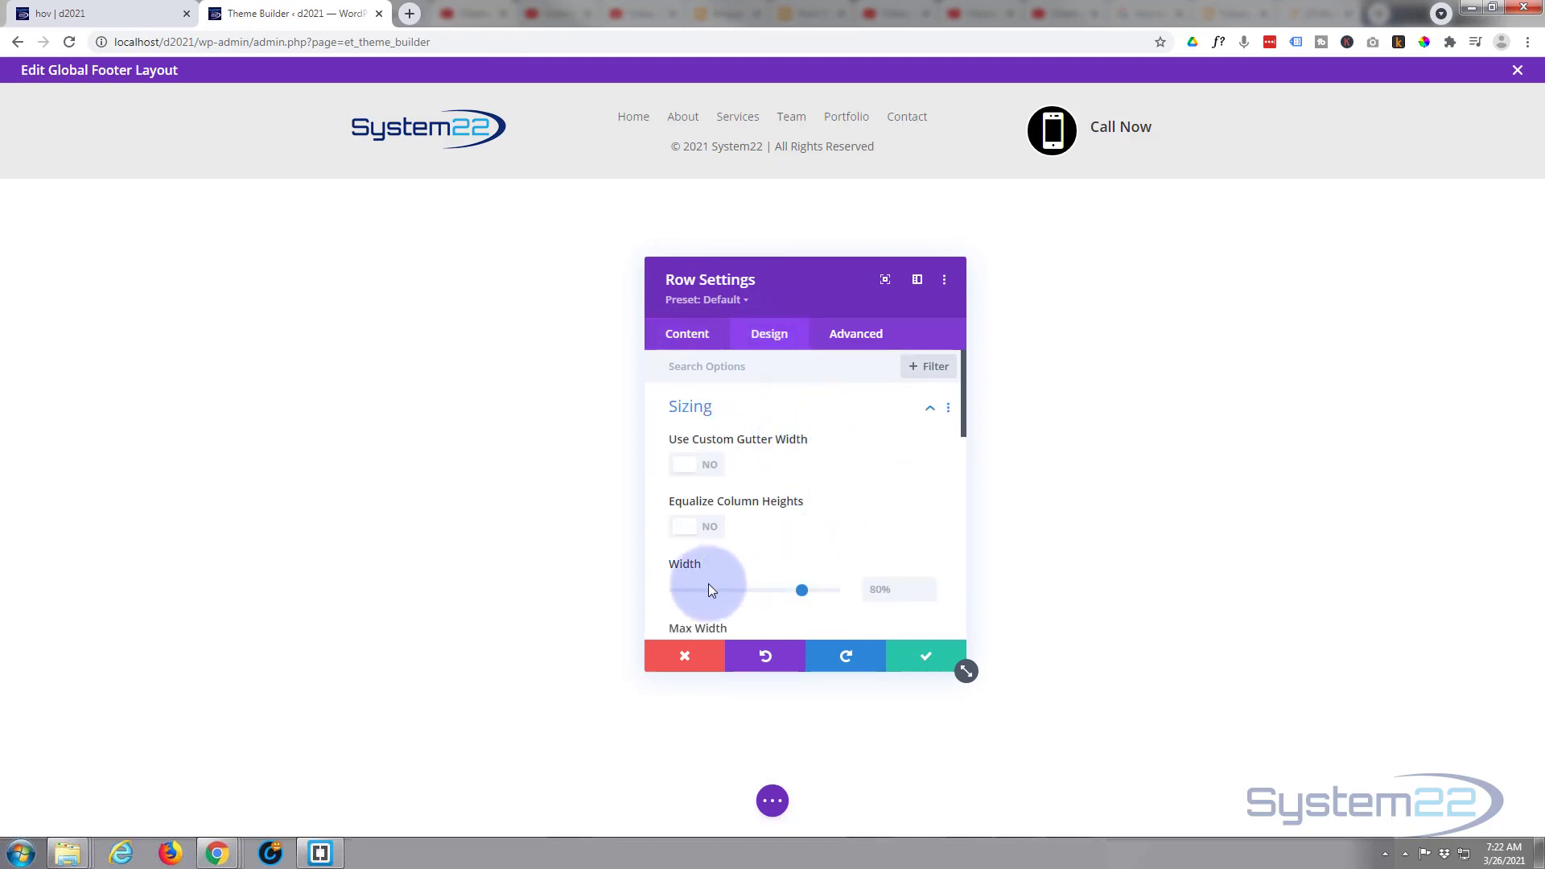
drag(837, 596, 860, 594)
key(ctrl+c)
click(898, 590)
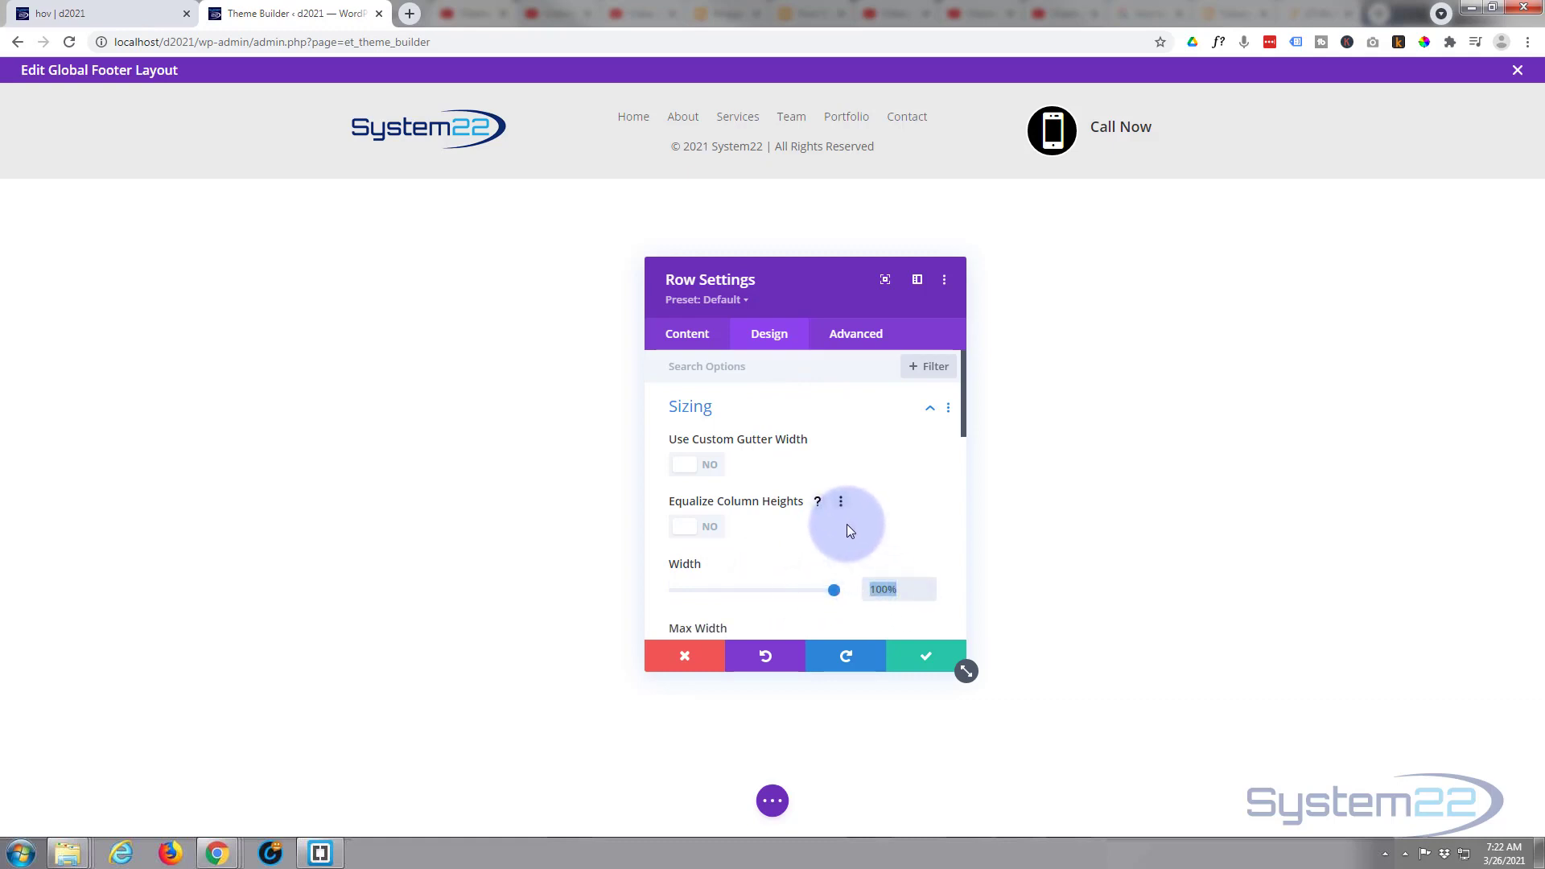
scroll(790, 563, down, 2)
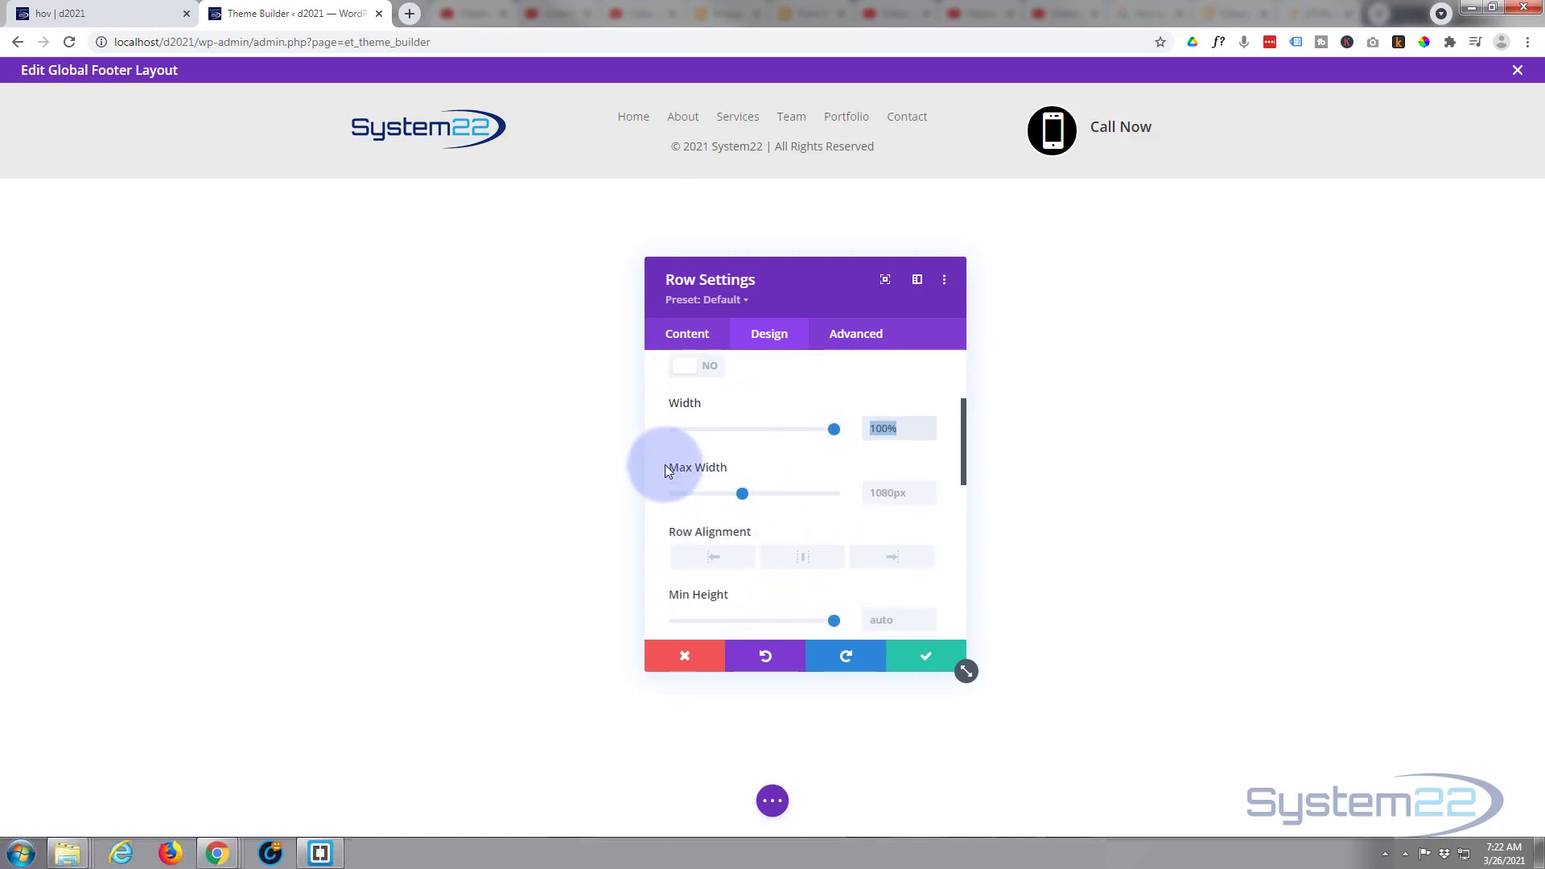
click(868, 492)
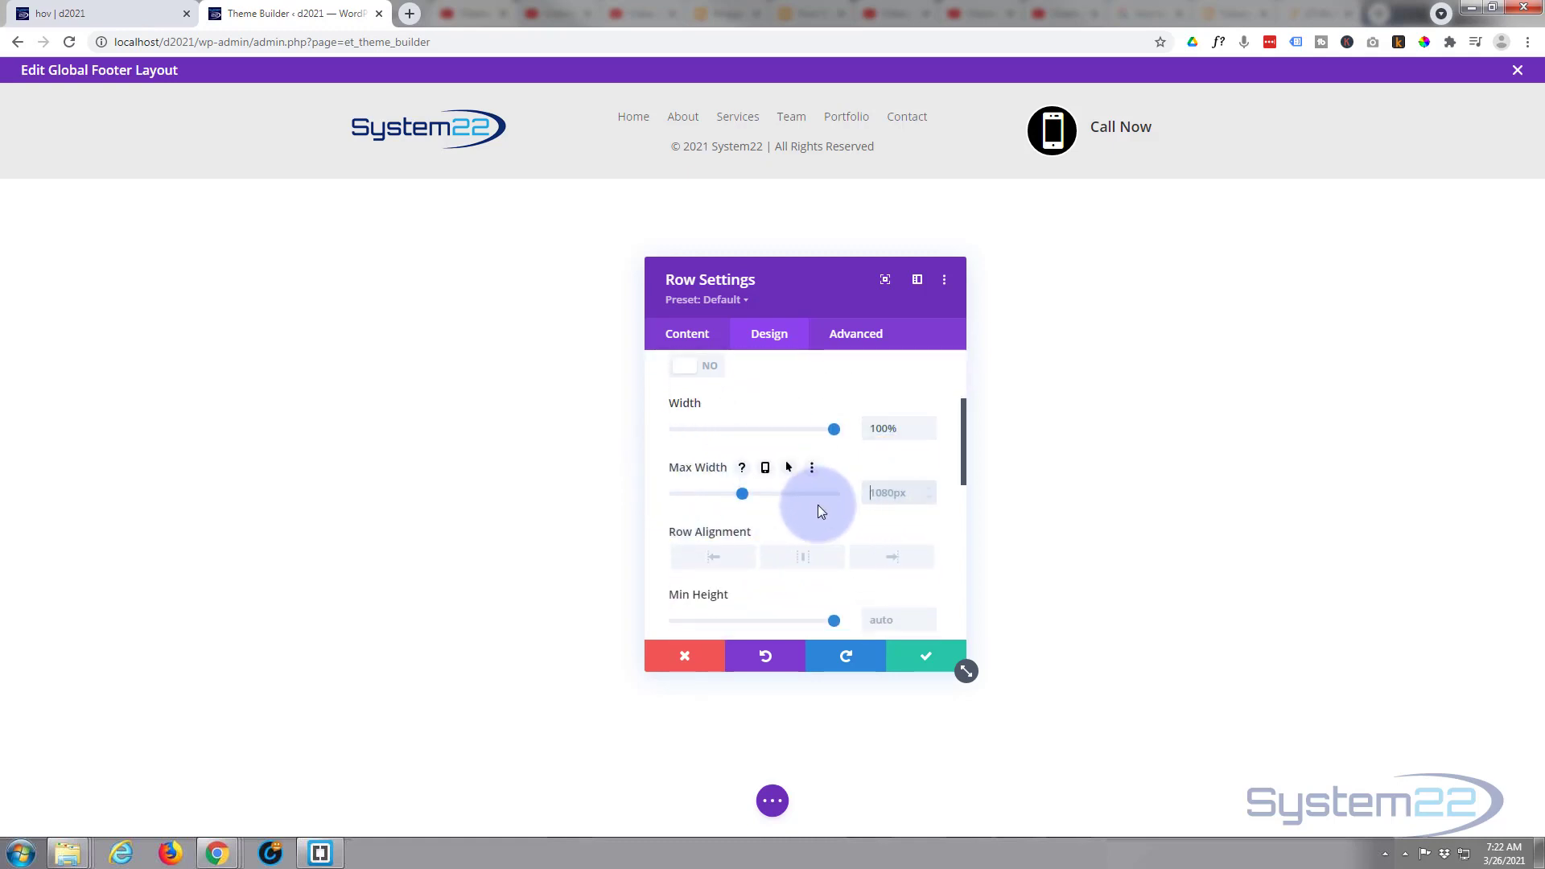
key(ctrl+v)
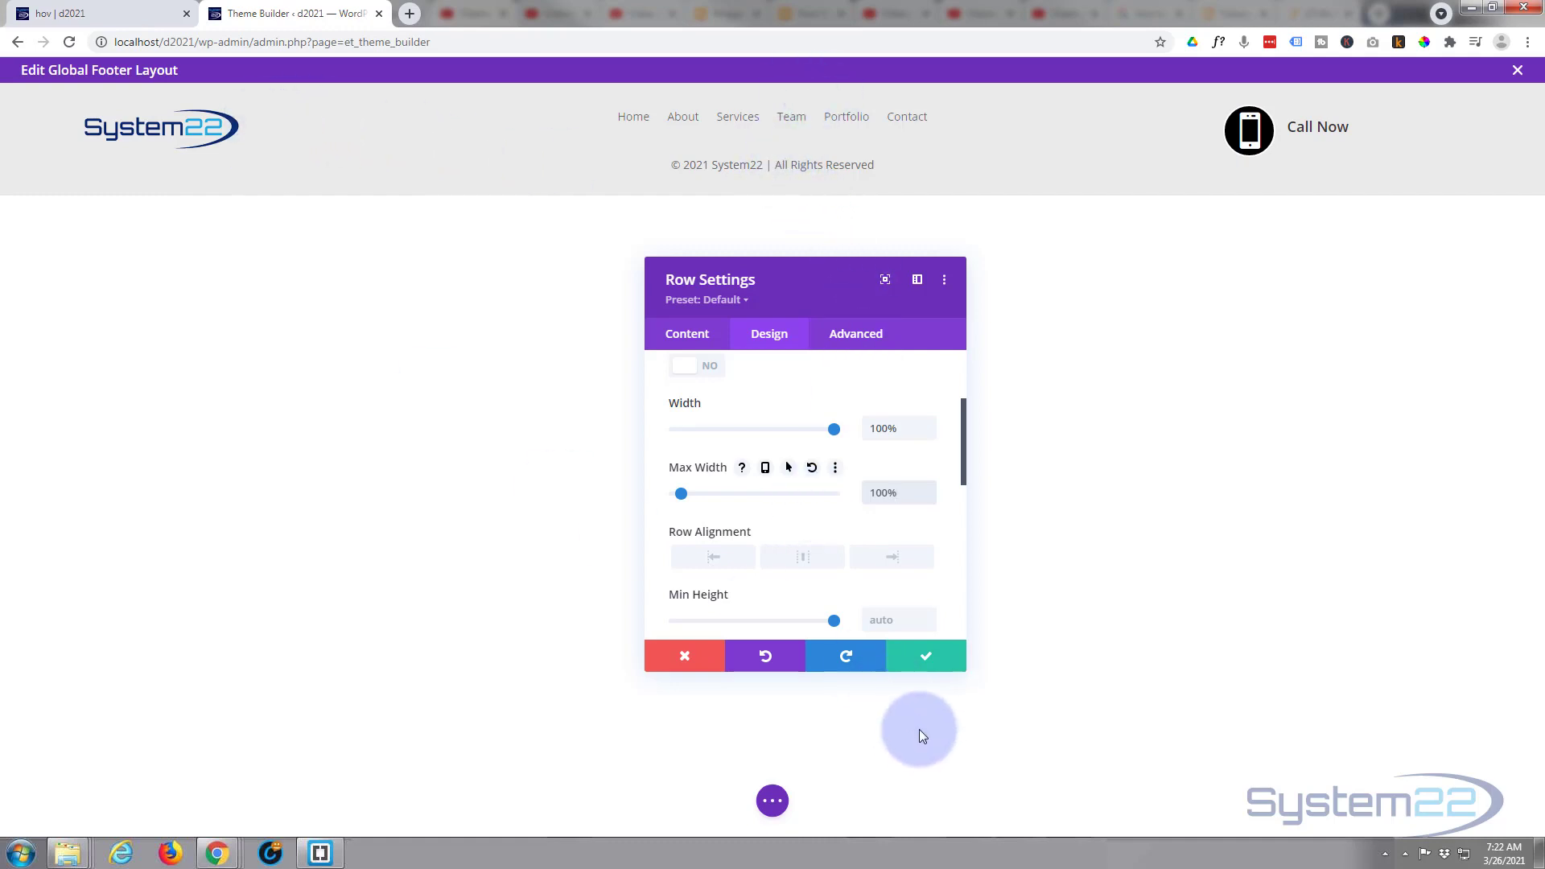
click(922, 653)
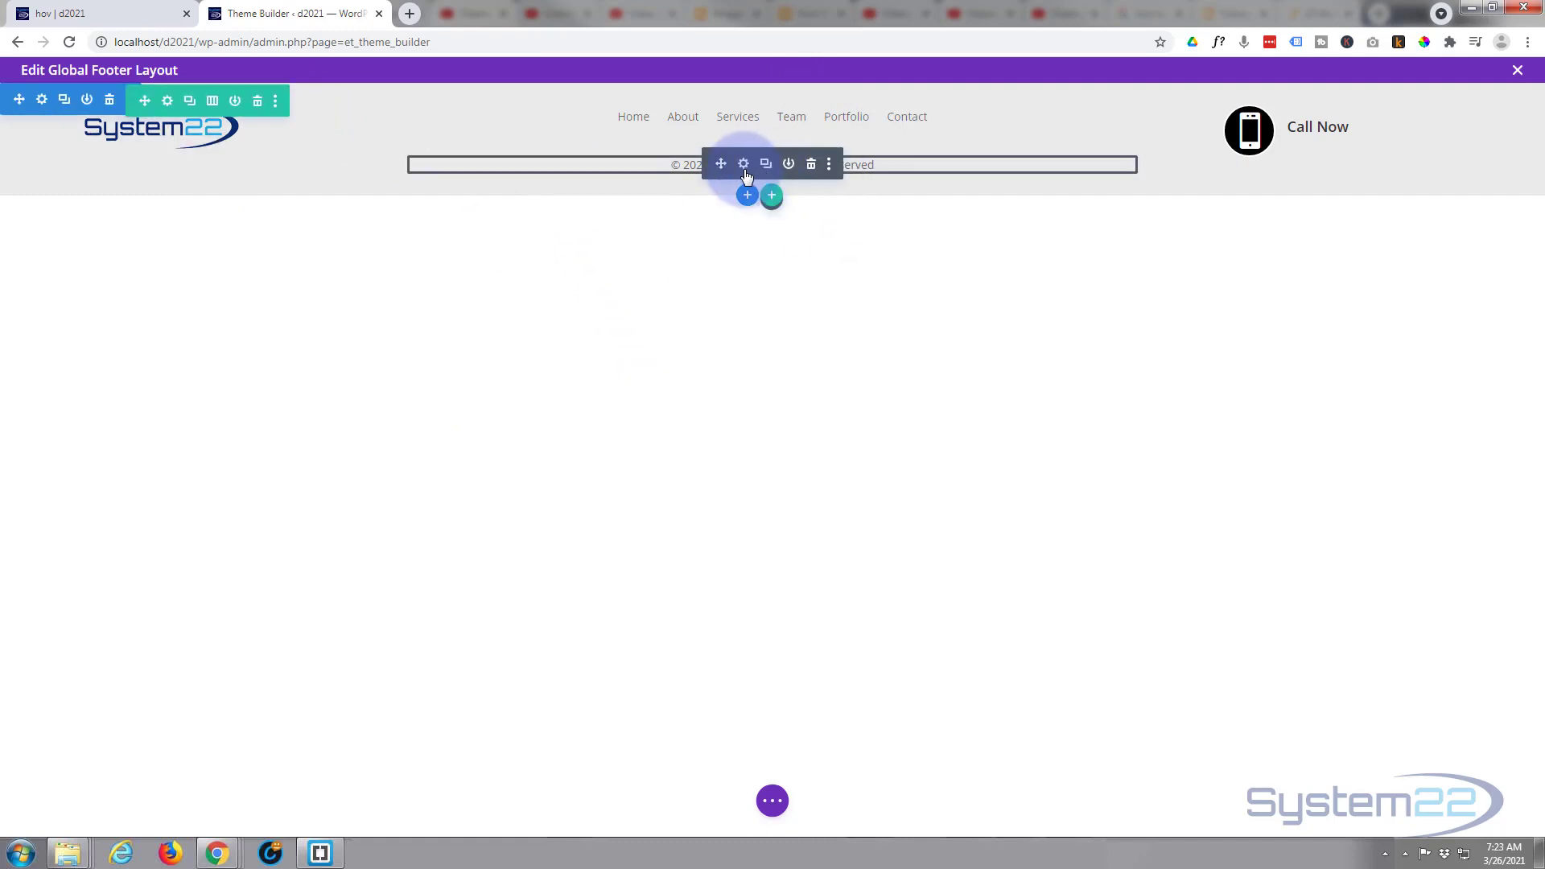
- Set the copyright text module's top margin to -40px and save its settings
click(745, 168)
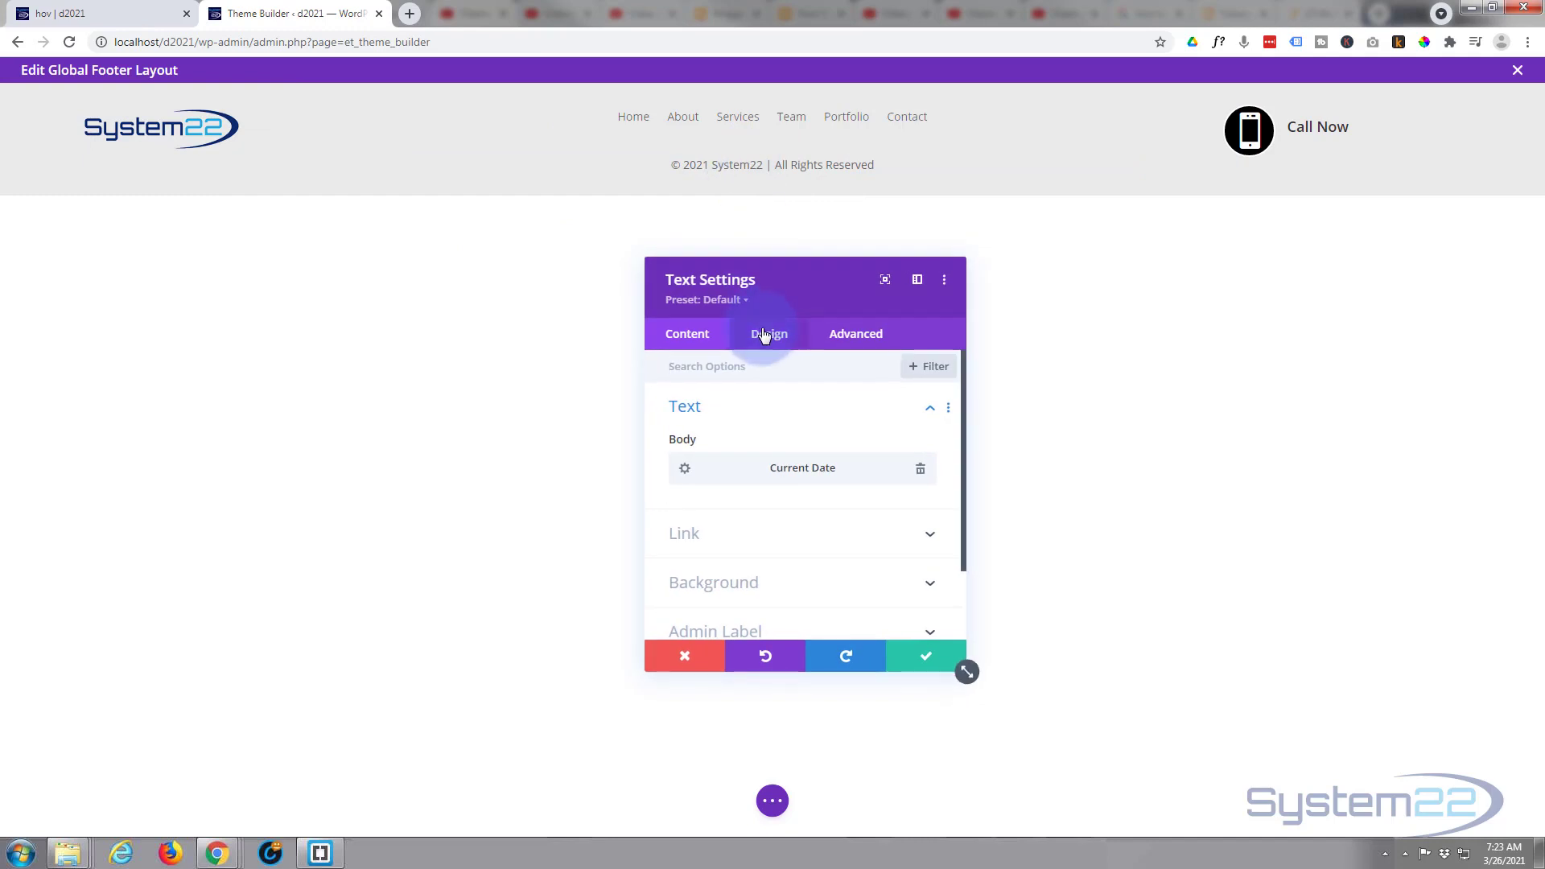
click(764, 335)
click(763, 553)
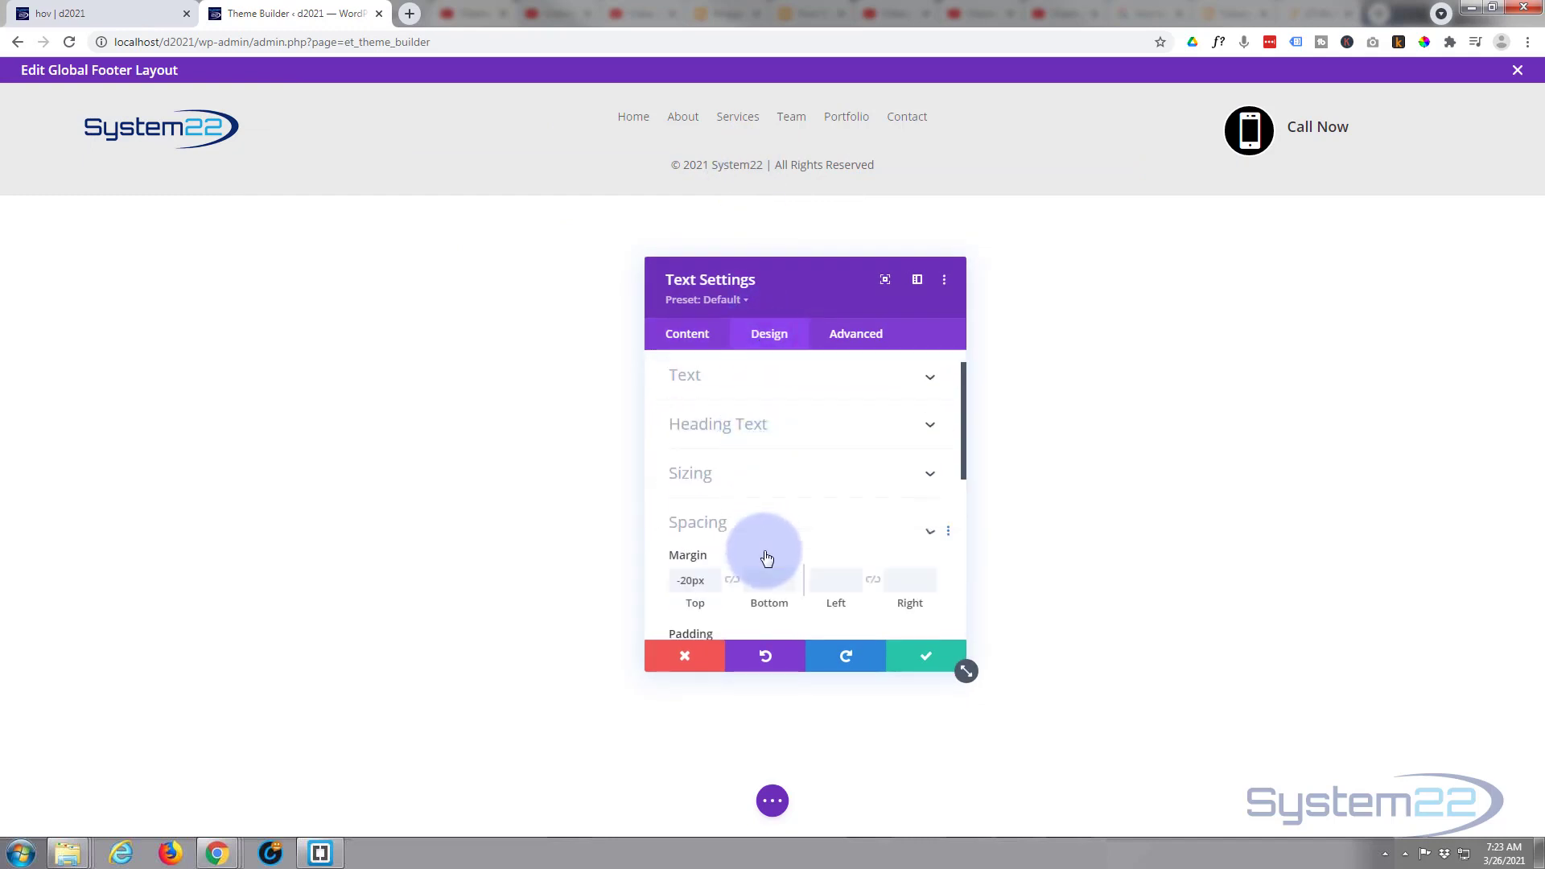
click(712, 435)
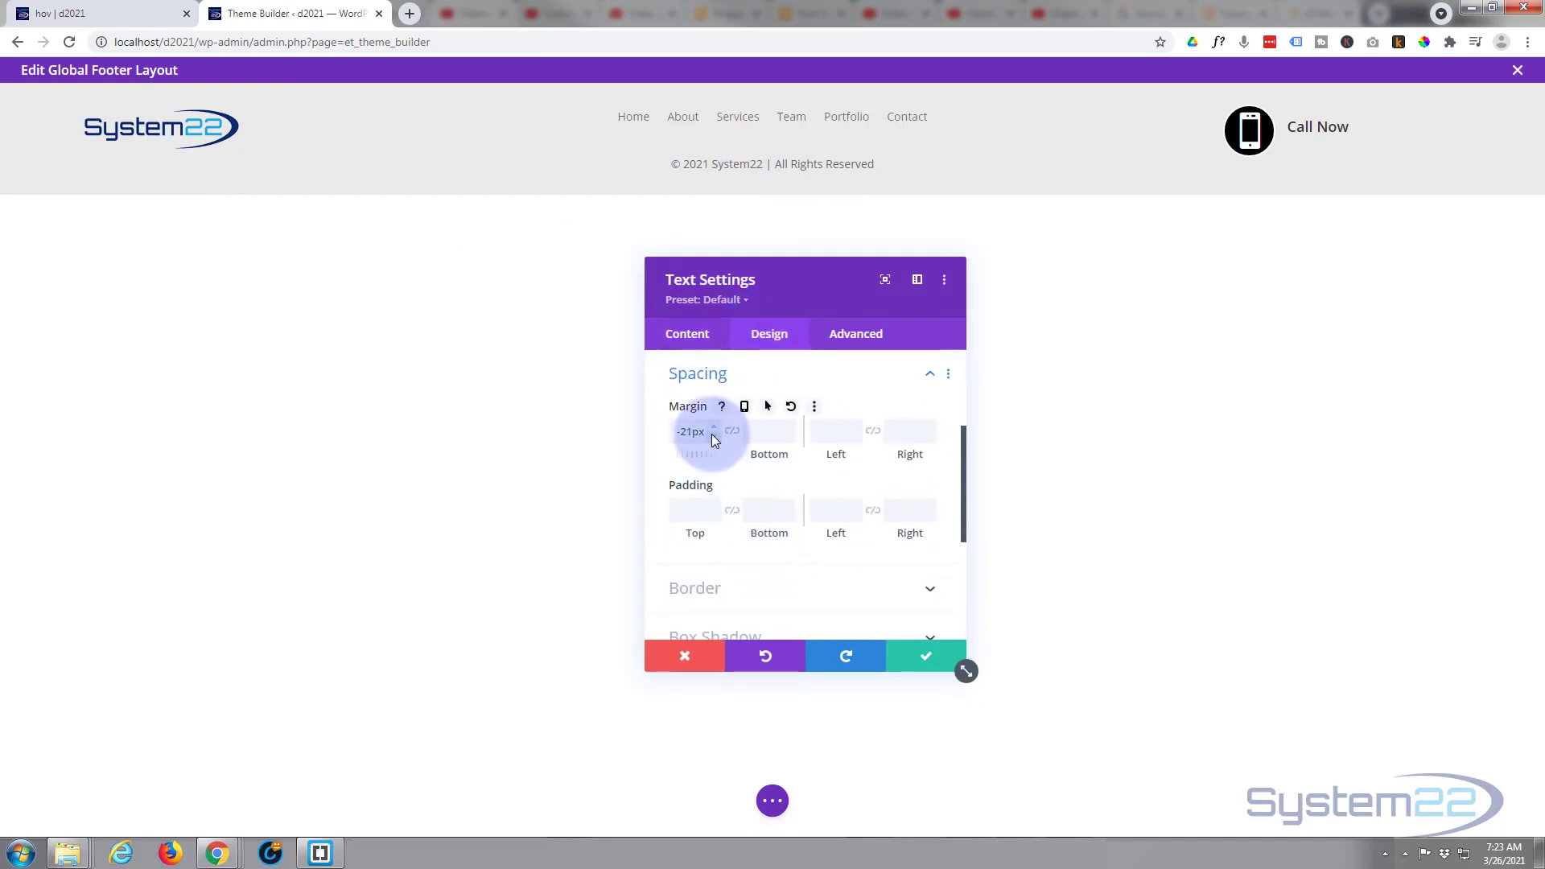
click(713, 435)
drag(674, 432, 703, 431)
key(BackSpace)
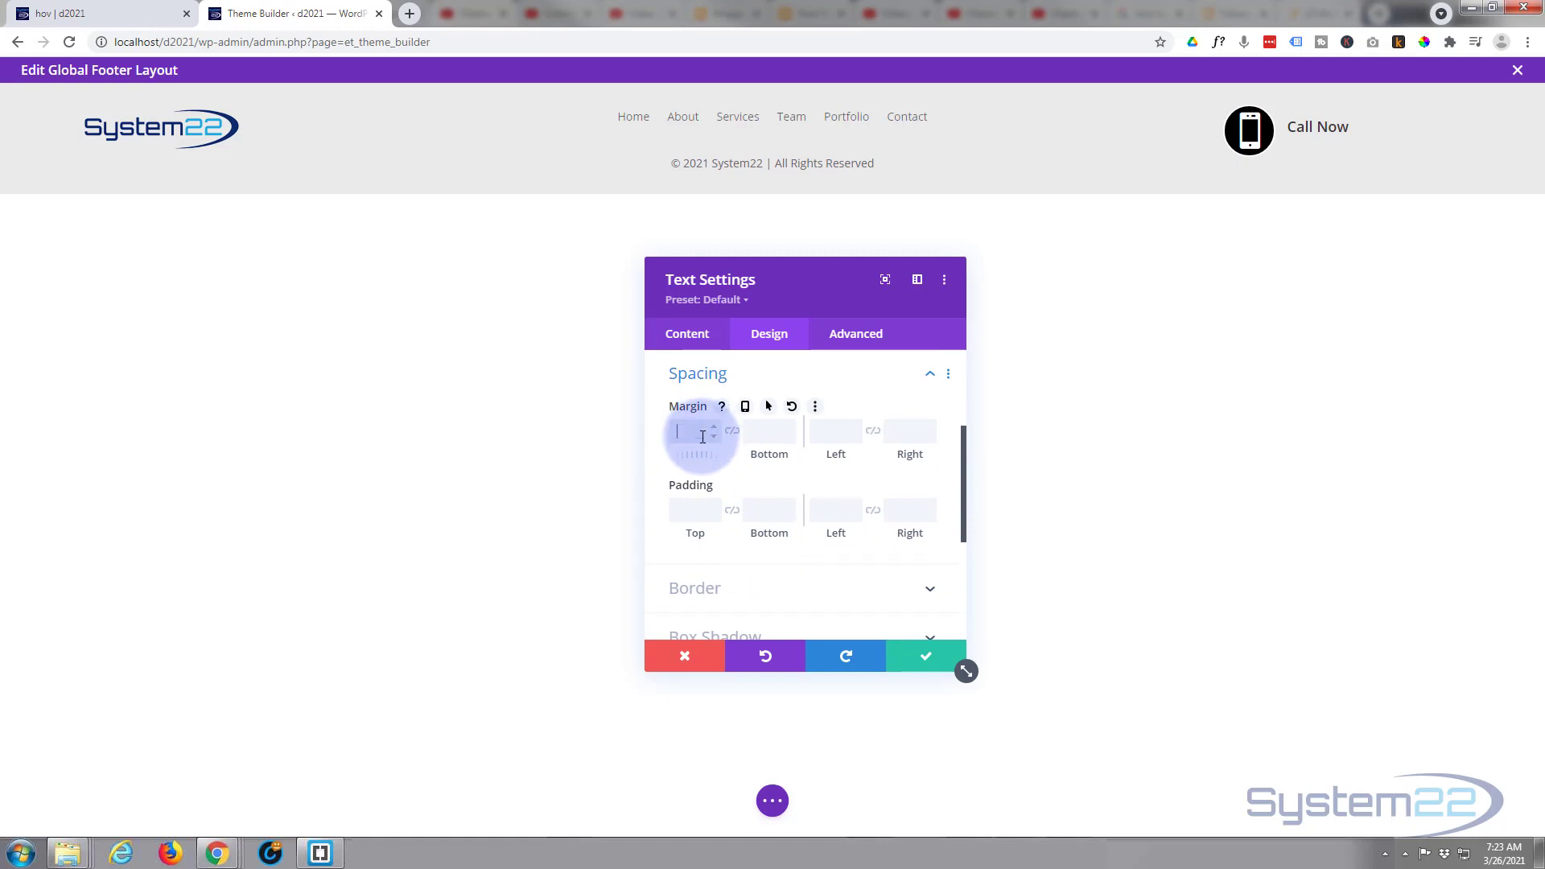
text(-1px)
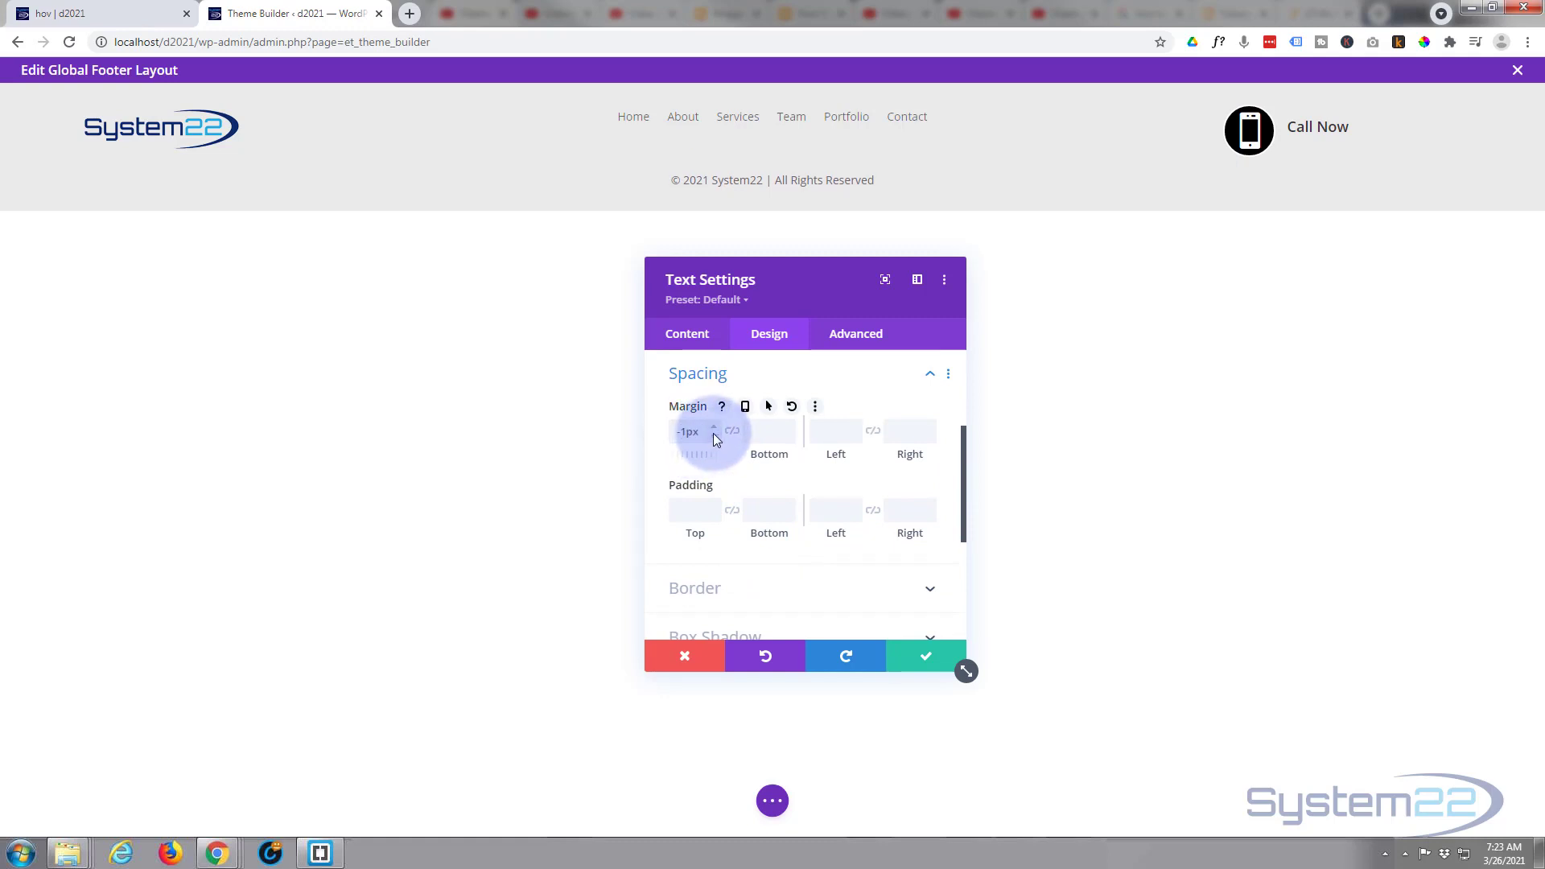
drag(680, 432, 686, 434)
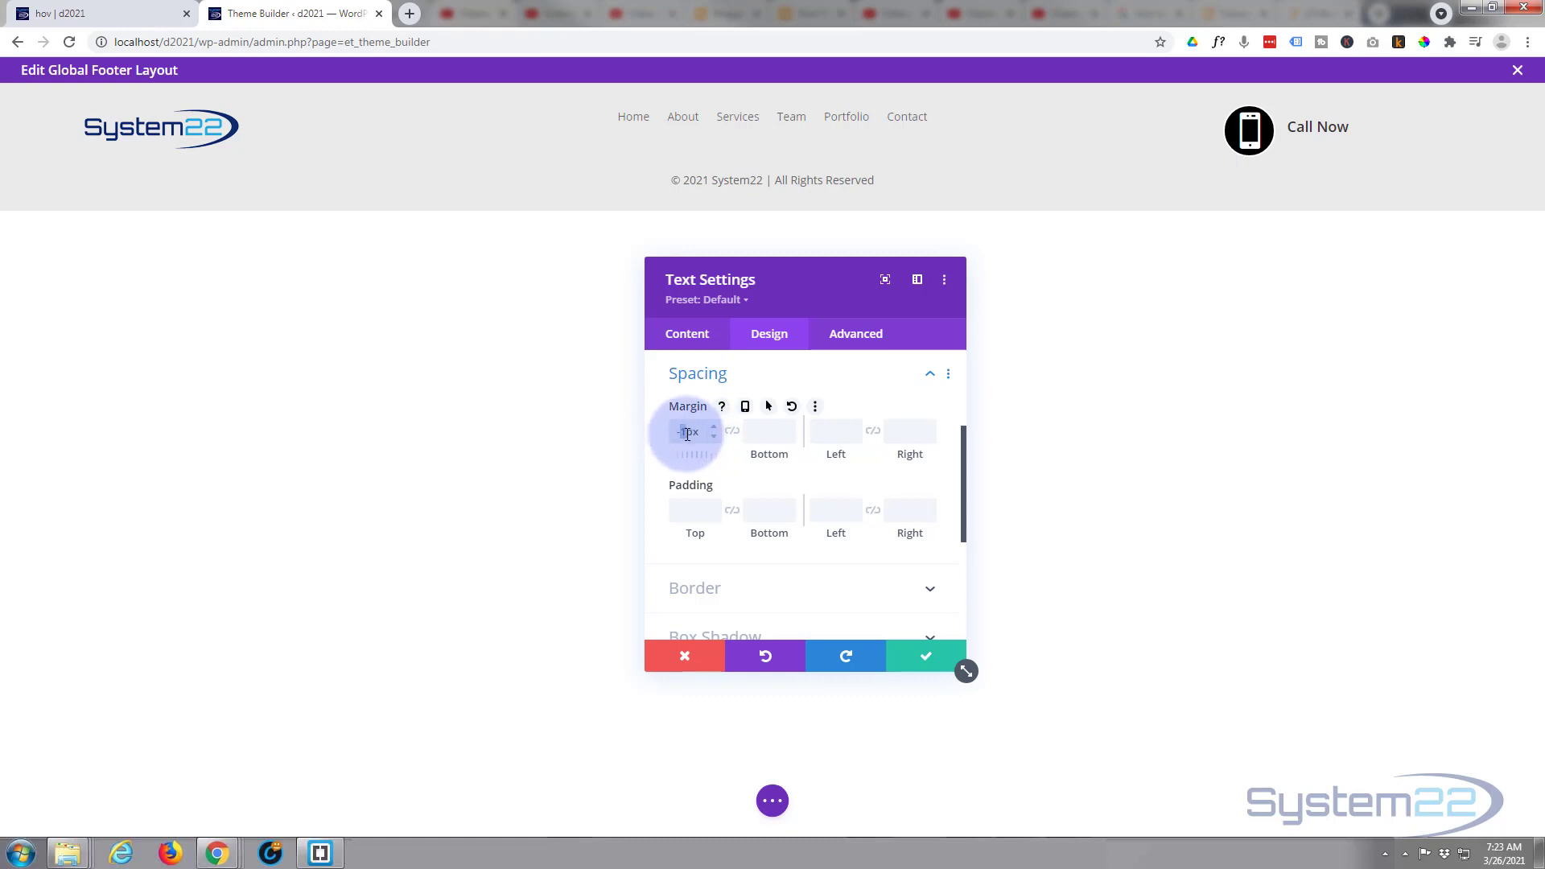
text(2)
text(0)
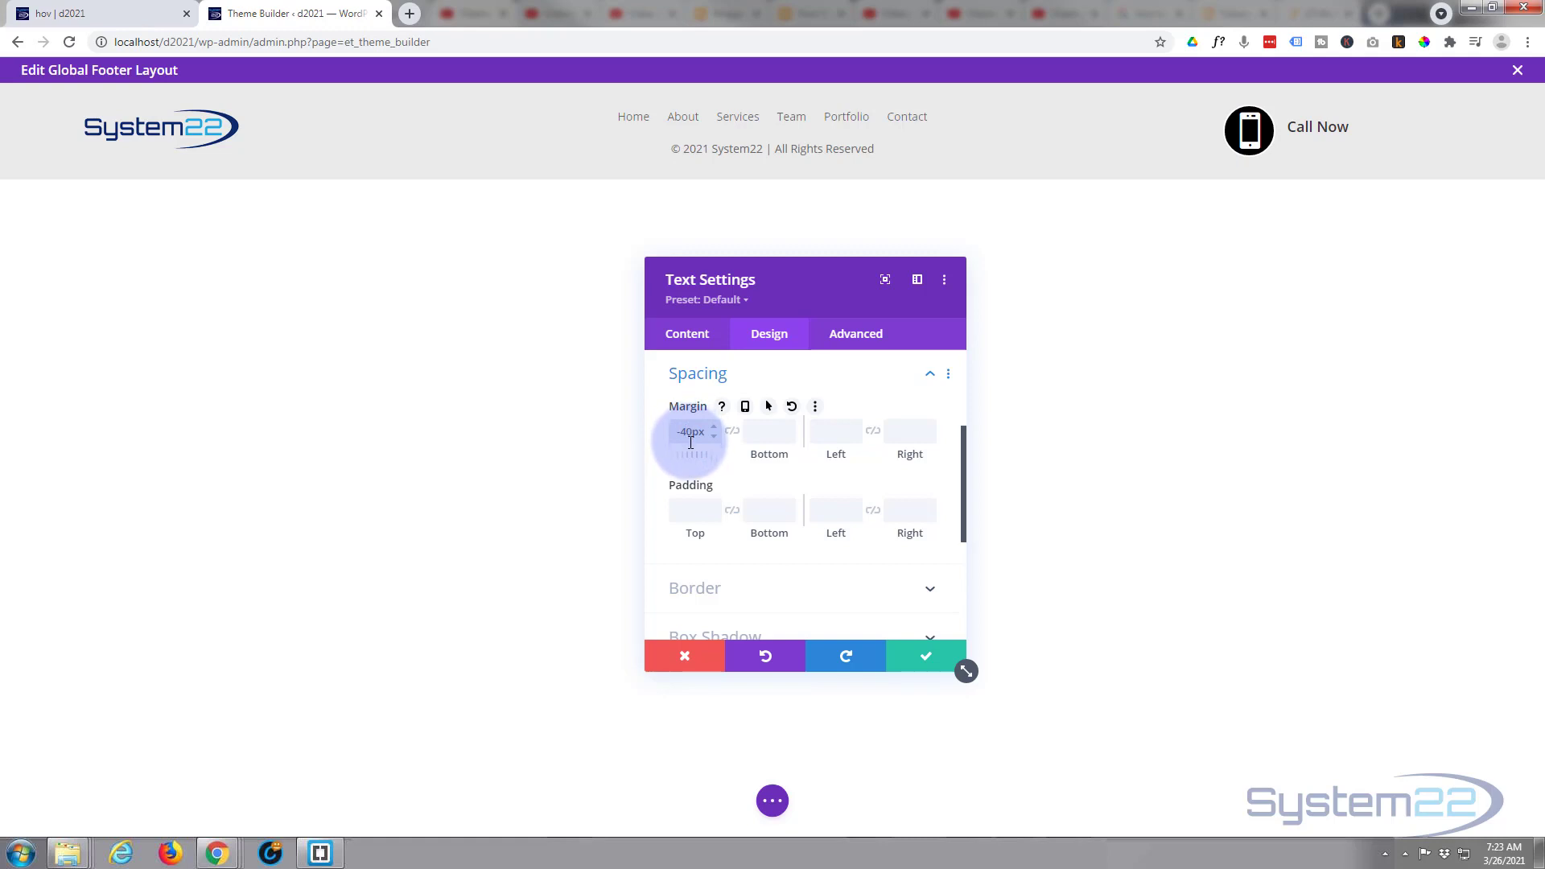
click(924, 655)
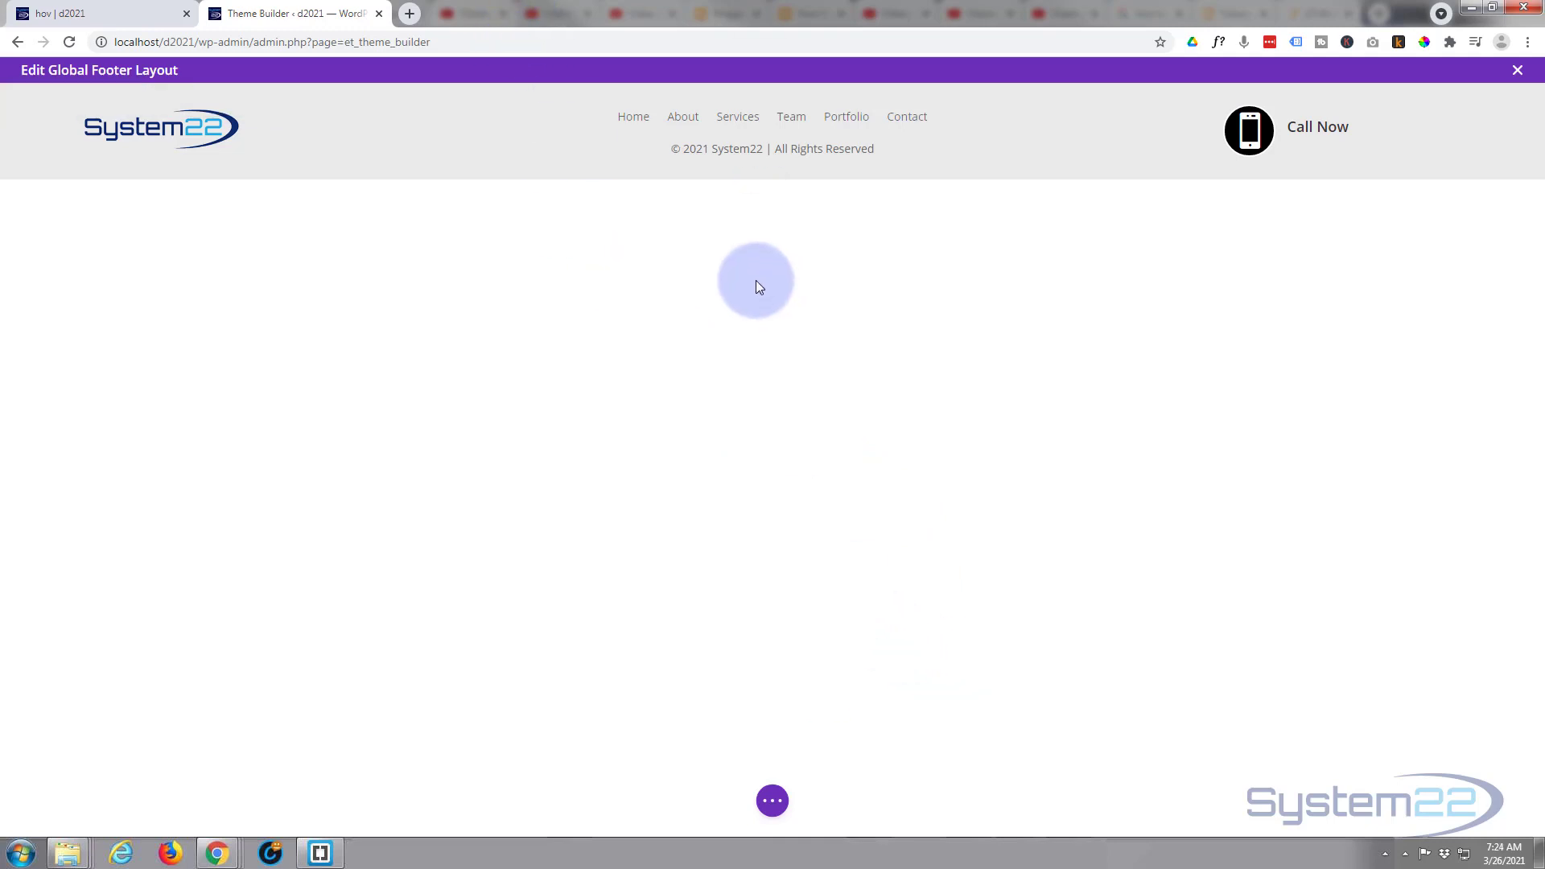
- Open the copyright text module's settings from the wireframe view, return to the desktop view and close the settings
mouse_move(725, 149)
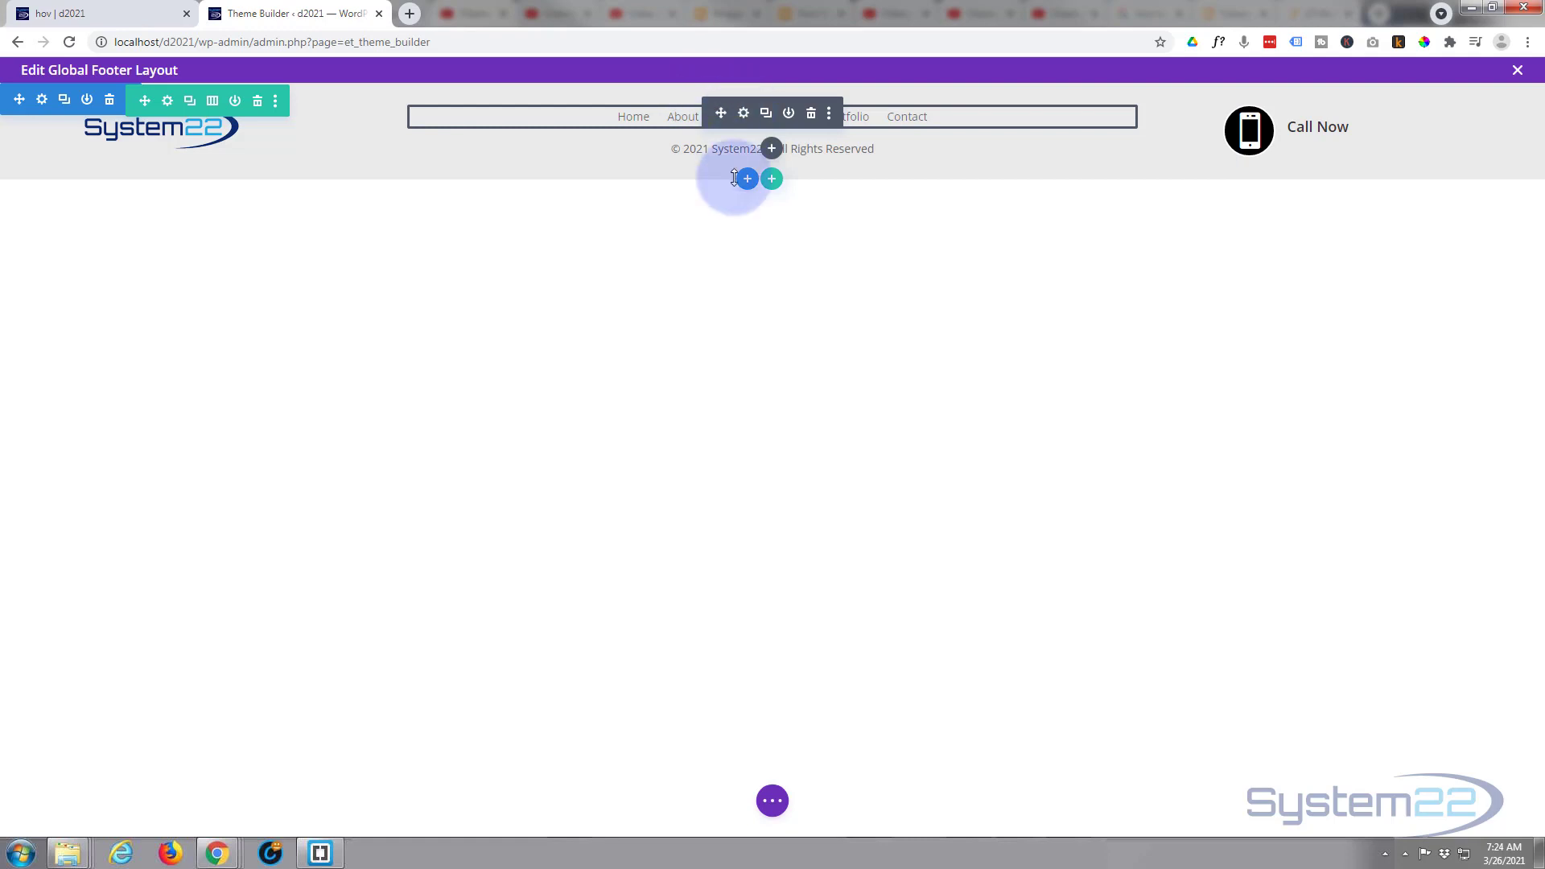
click(771, 801)
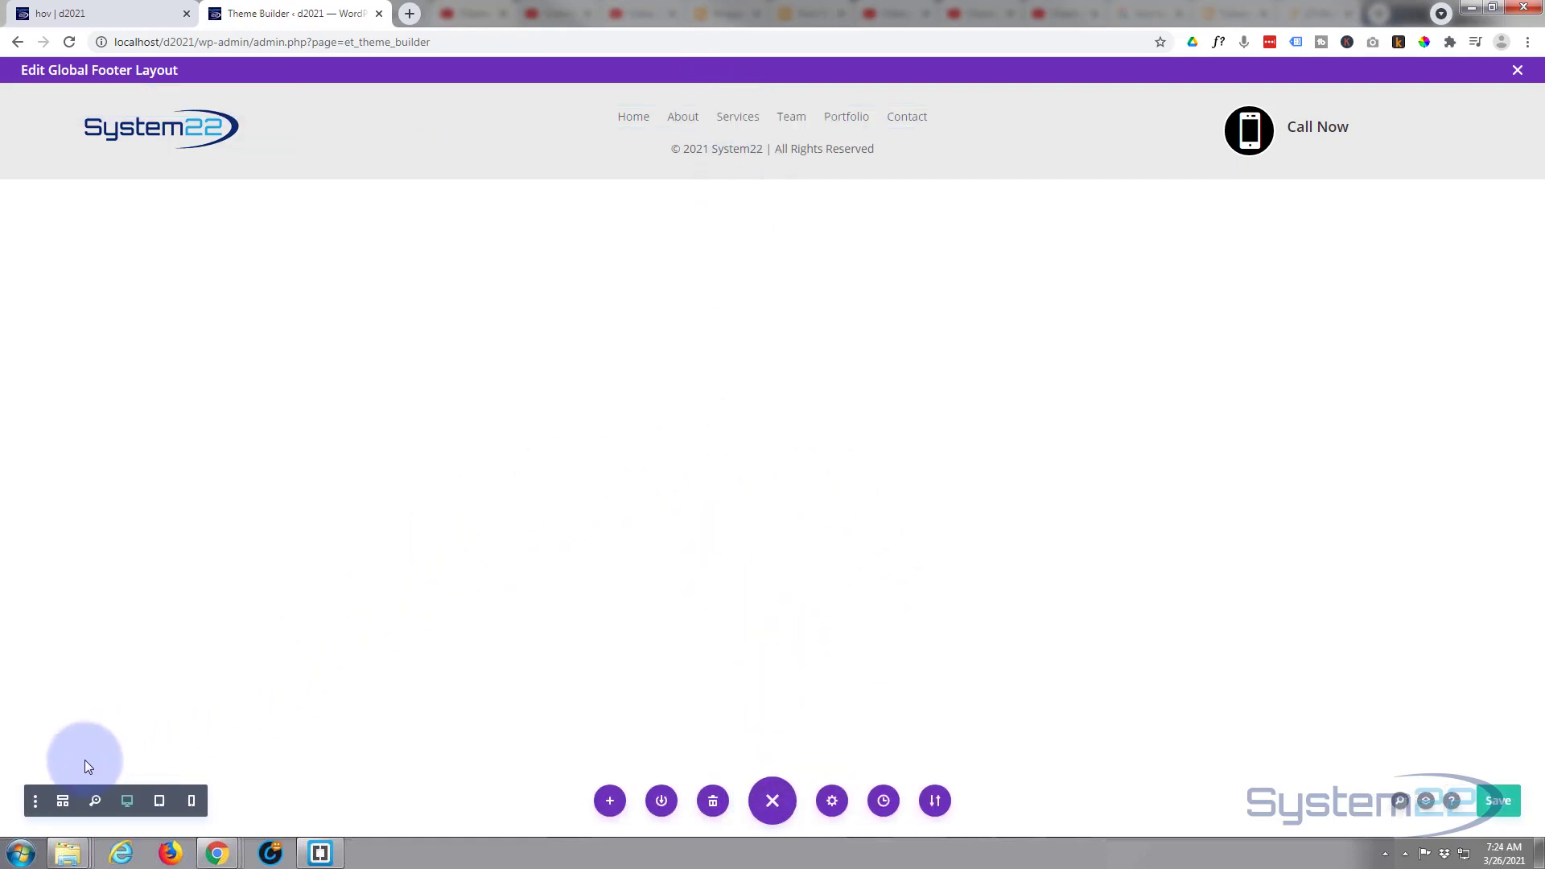
click(63, 802)
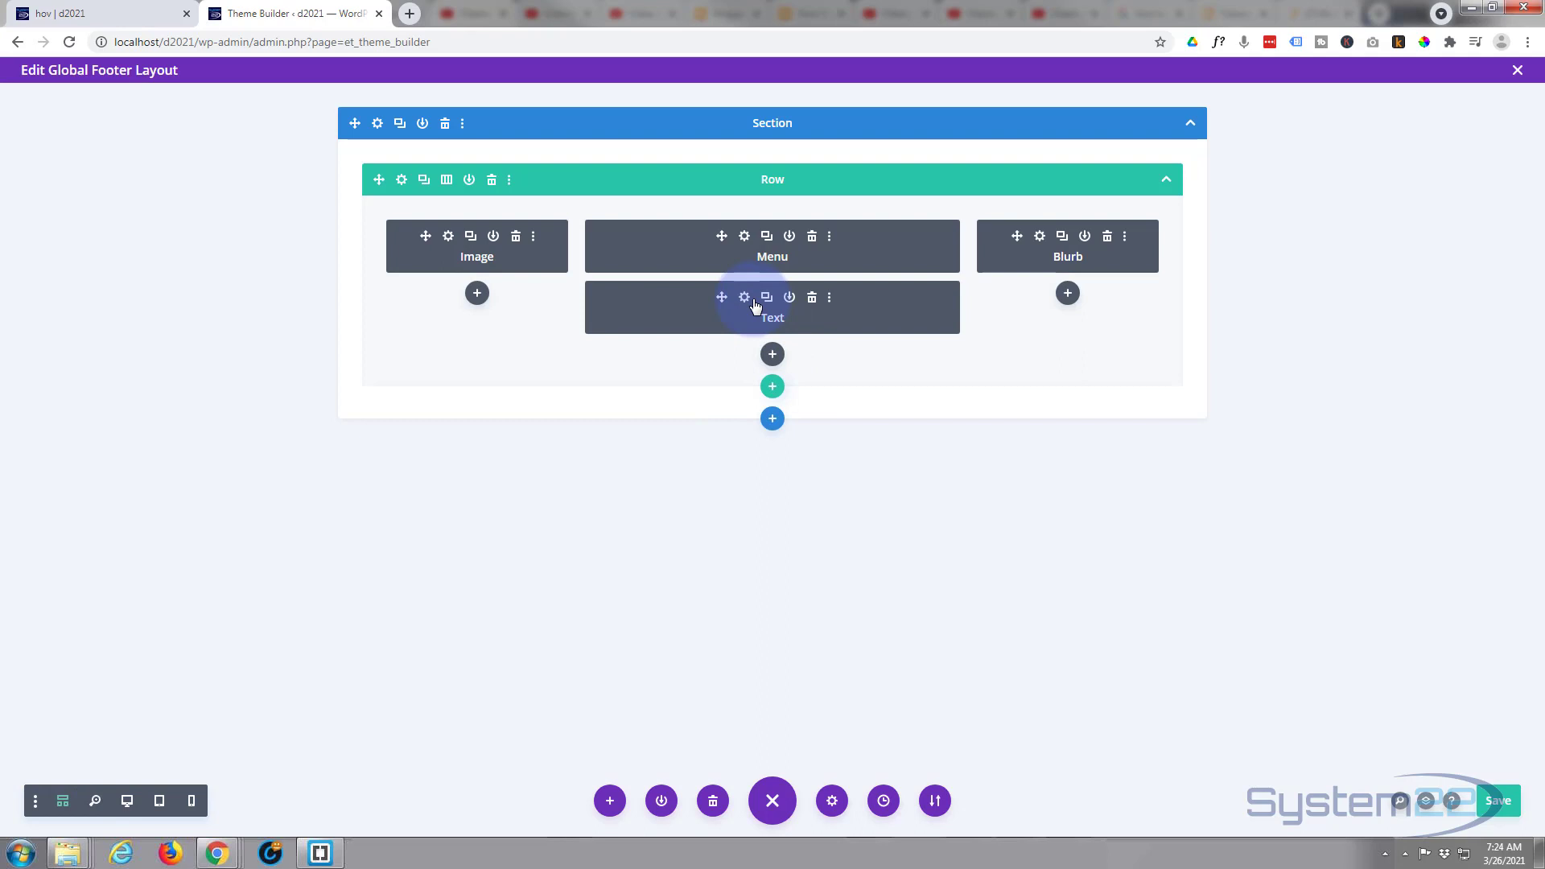
click(746, 299)
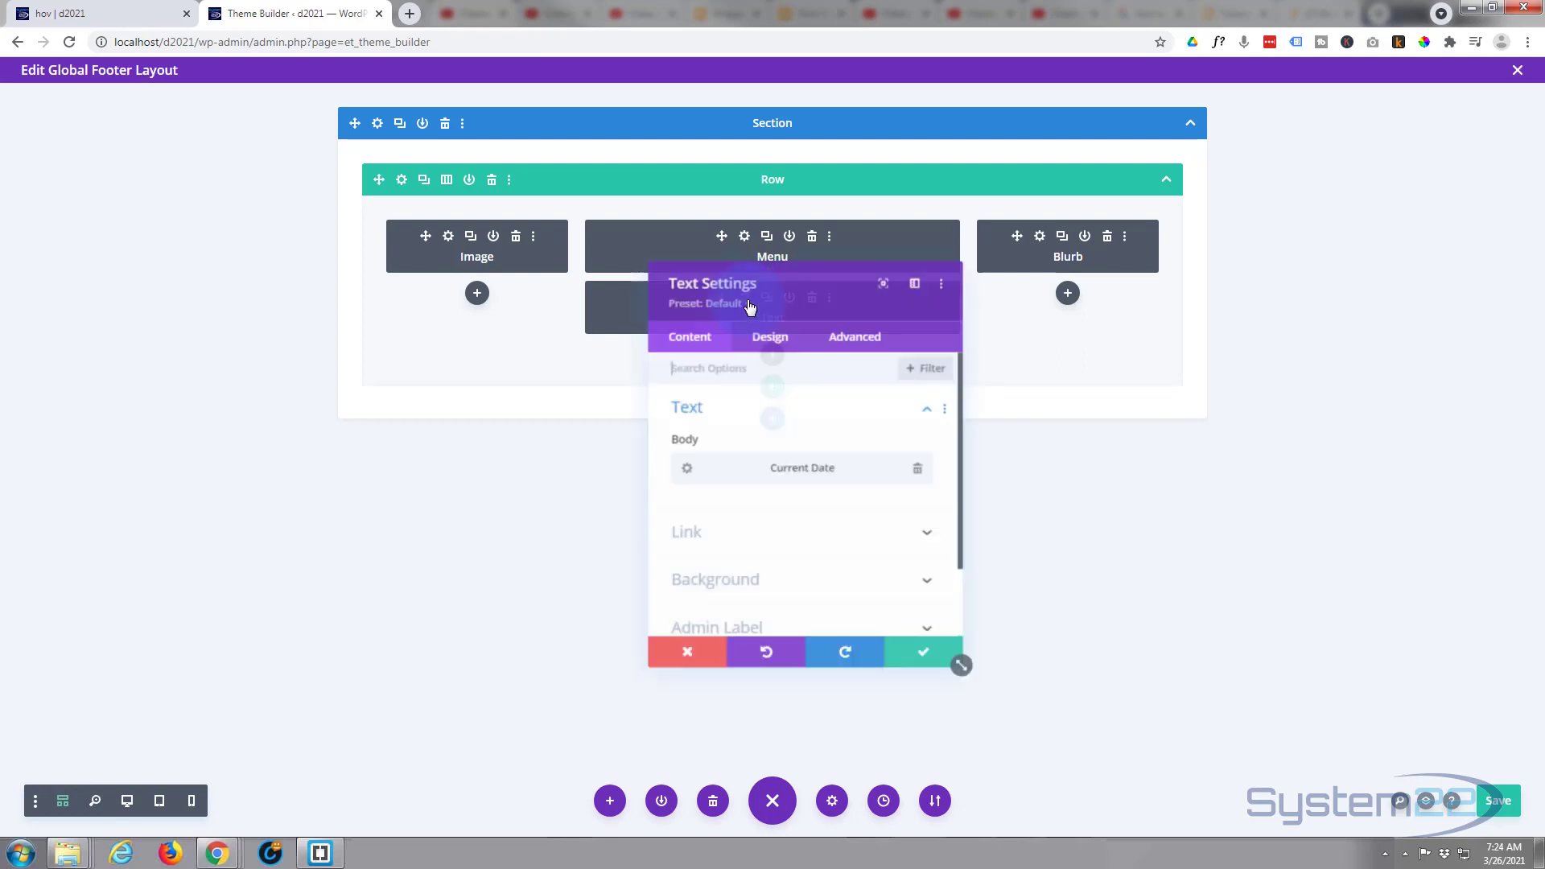
click(127, 803)
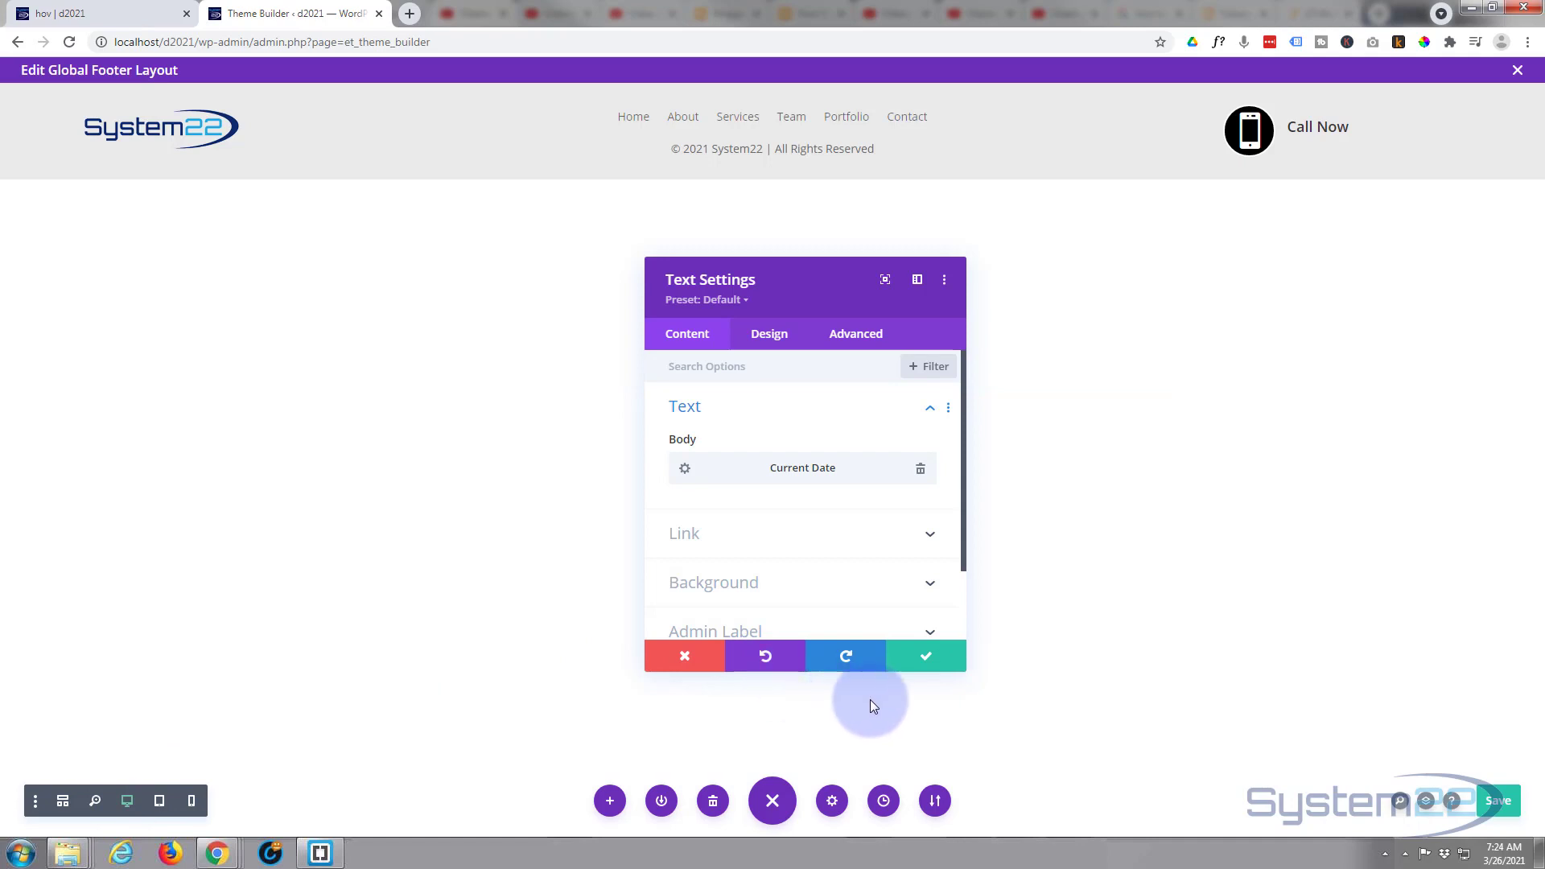
click(929, 657)
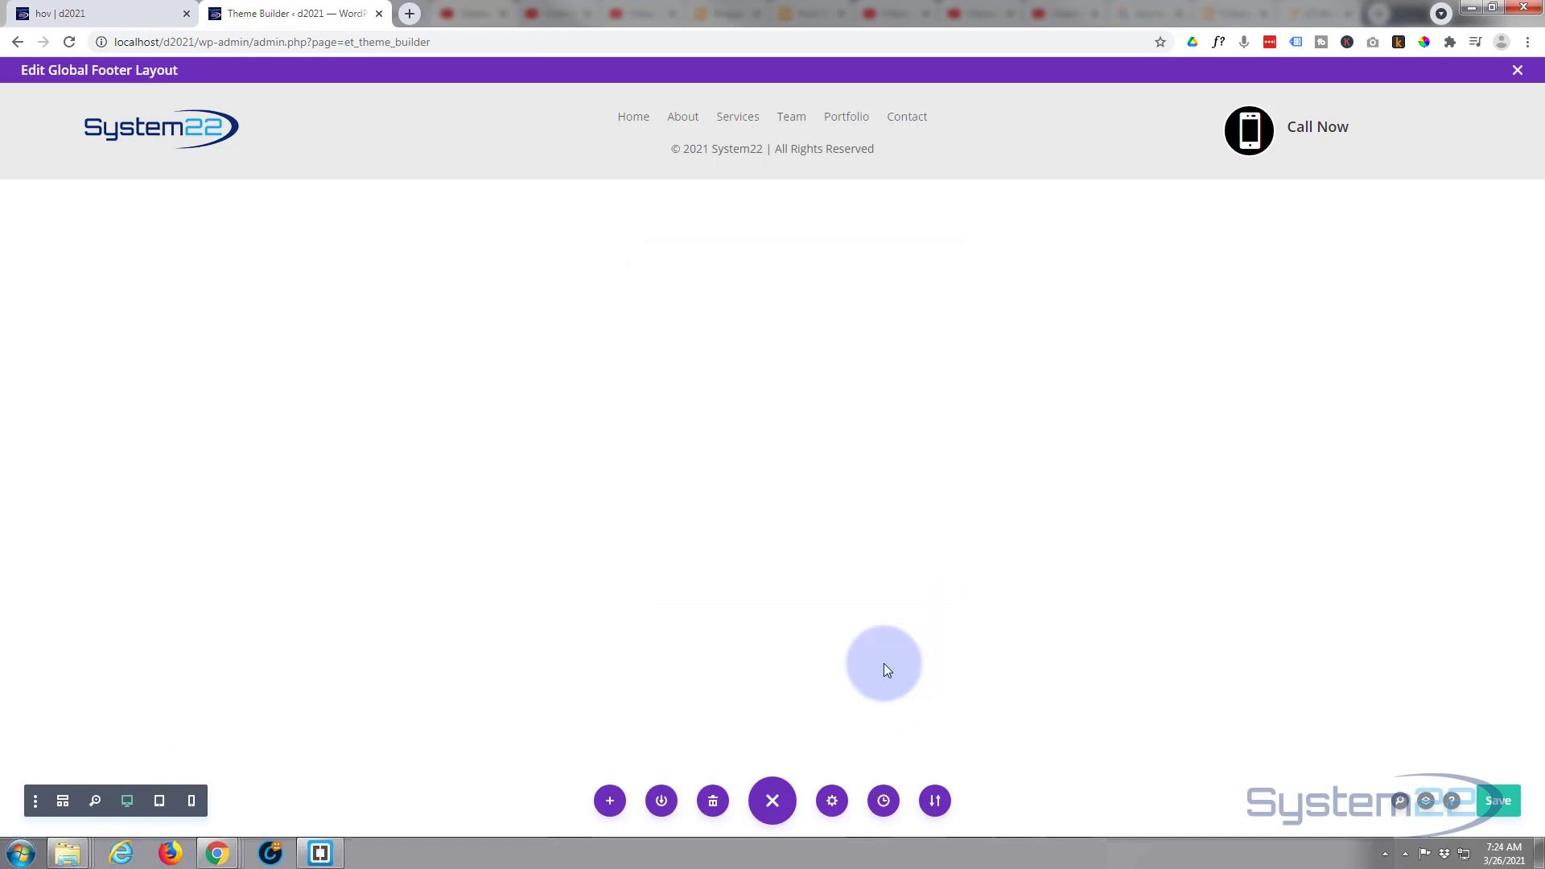
- Save the global footer layout, exit its editor and save the Theme Builder changes
click(1502, 802)
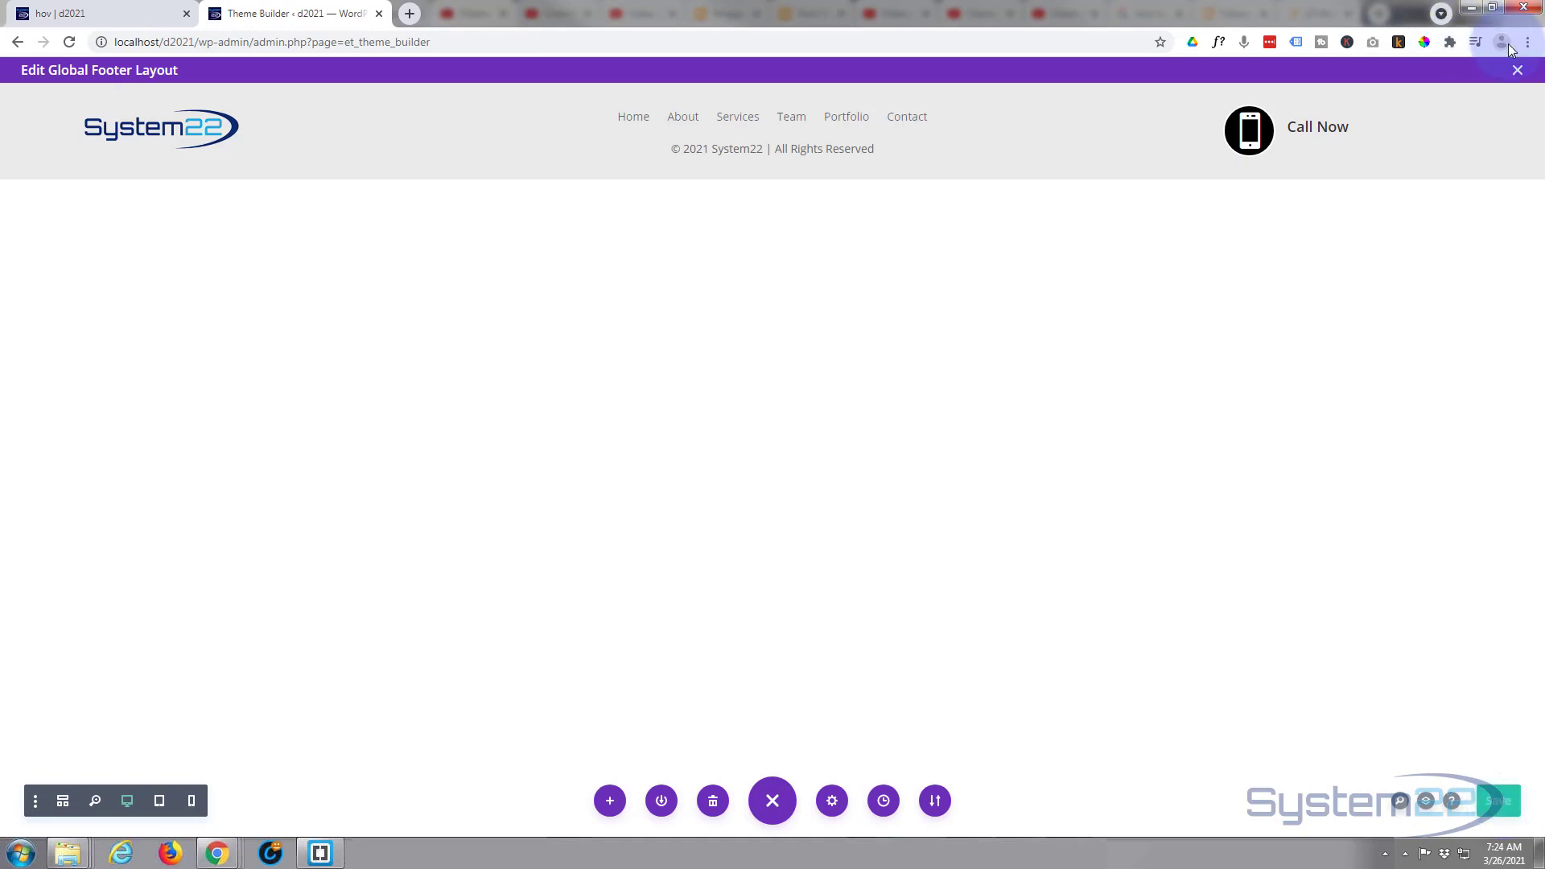
click(1516, 70)
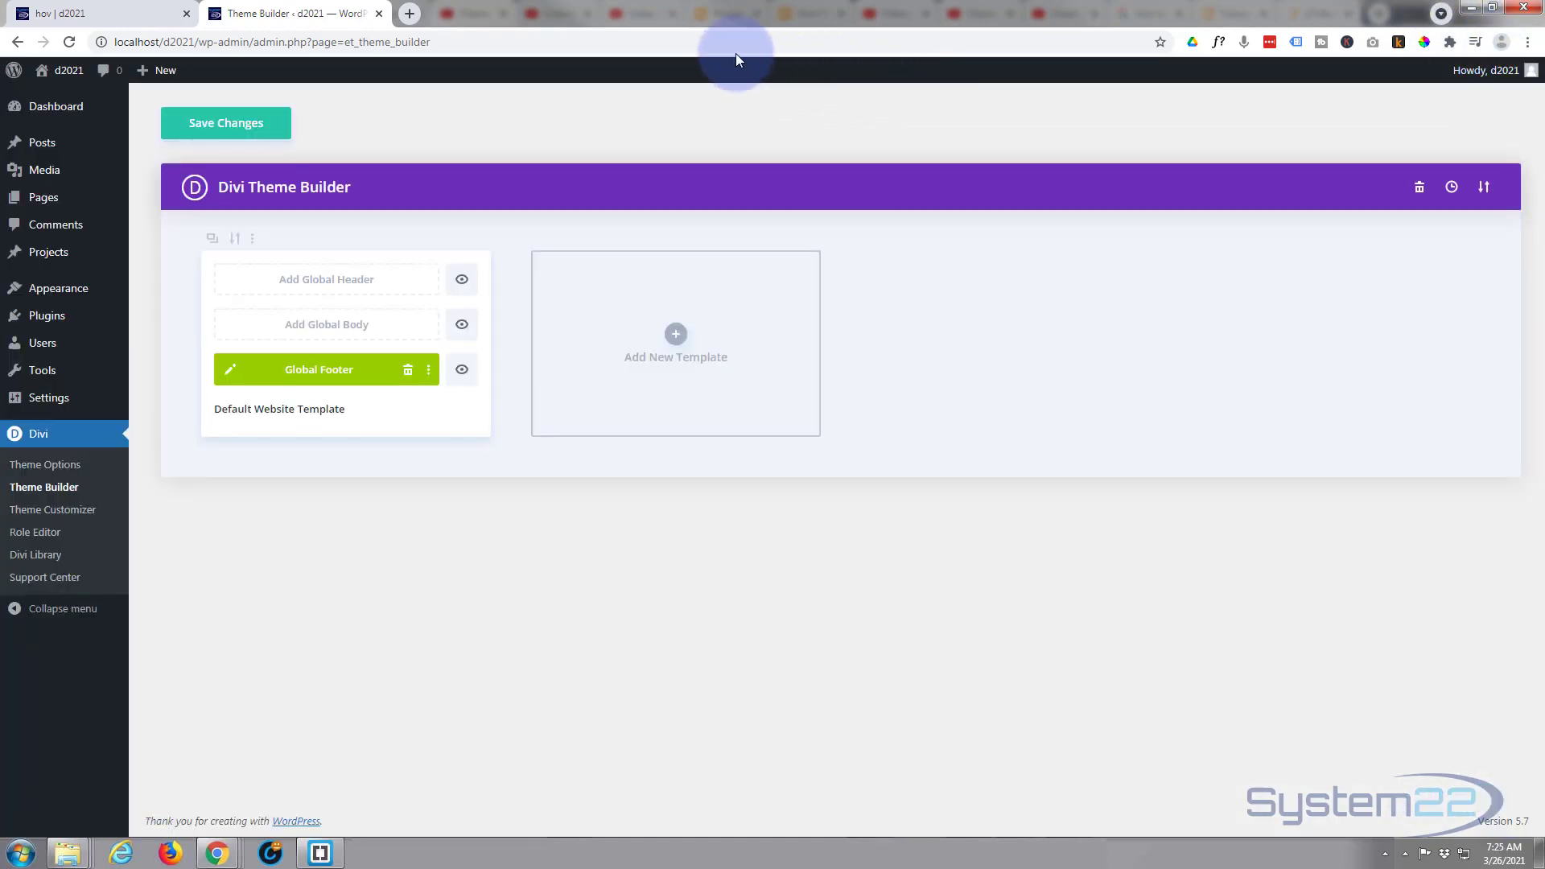
click(208, 126)
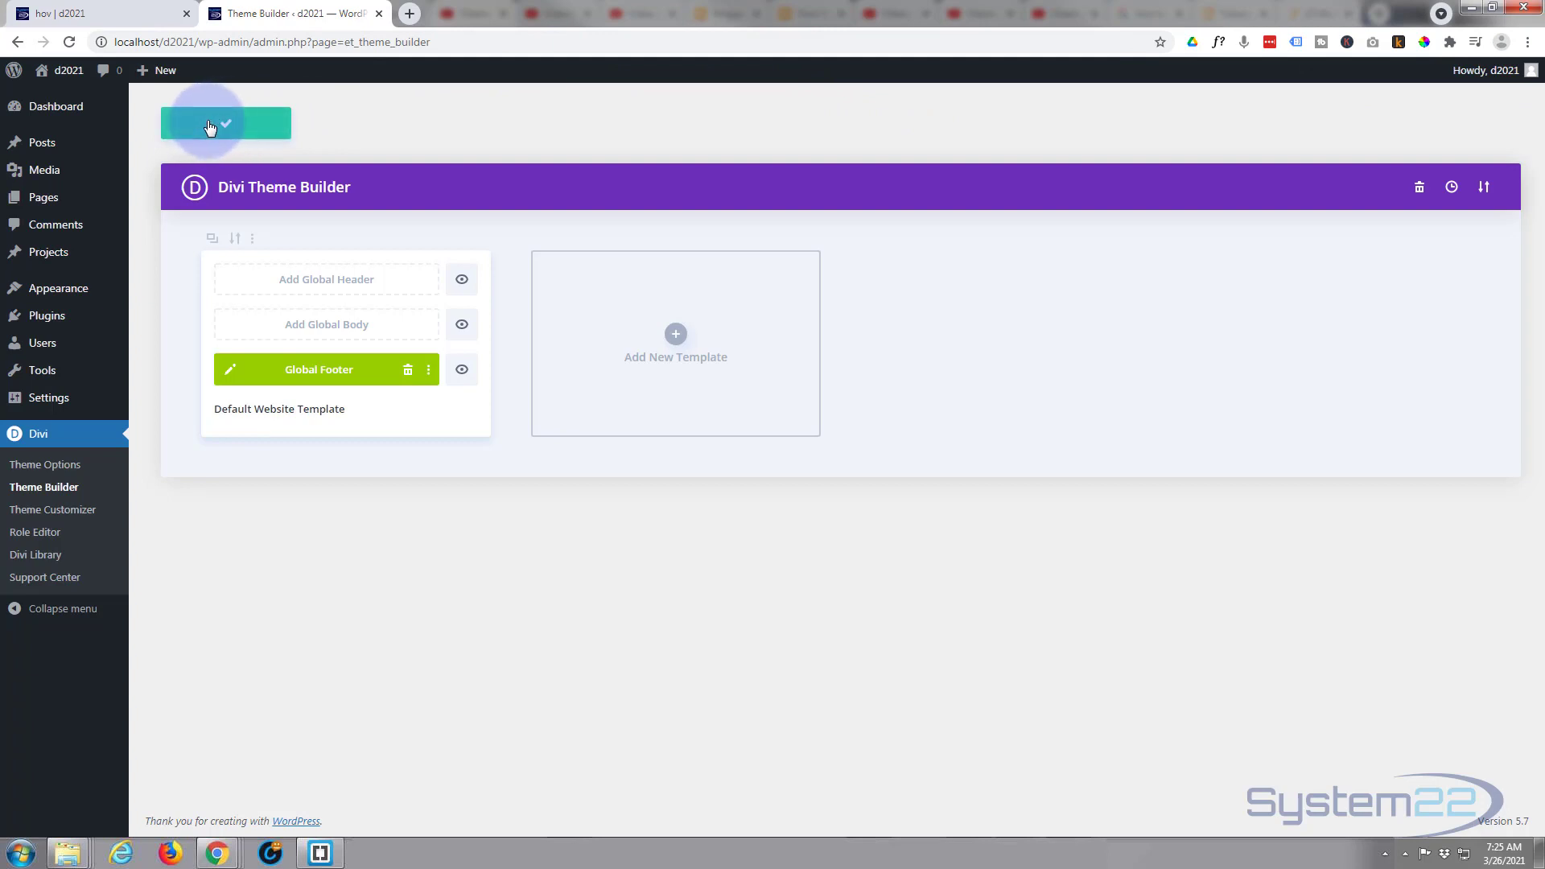
- Reload the live hov page to check the new footer, test the Call Now phone icon and dismiss the call prompt
click(126, 13)
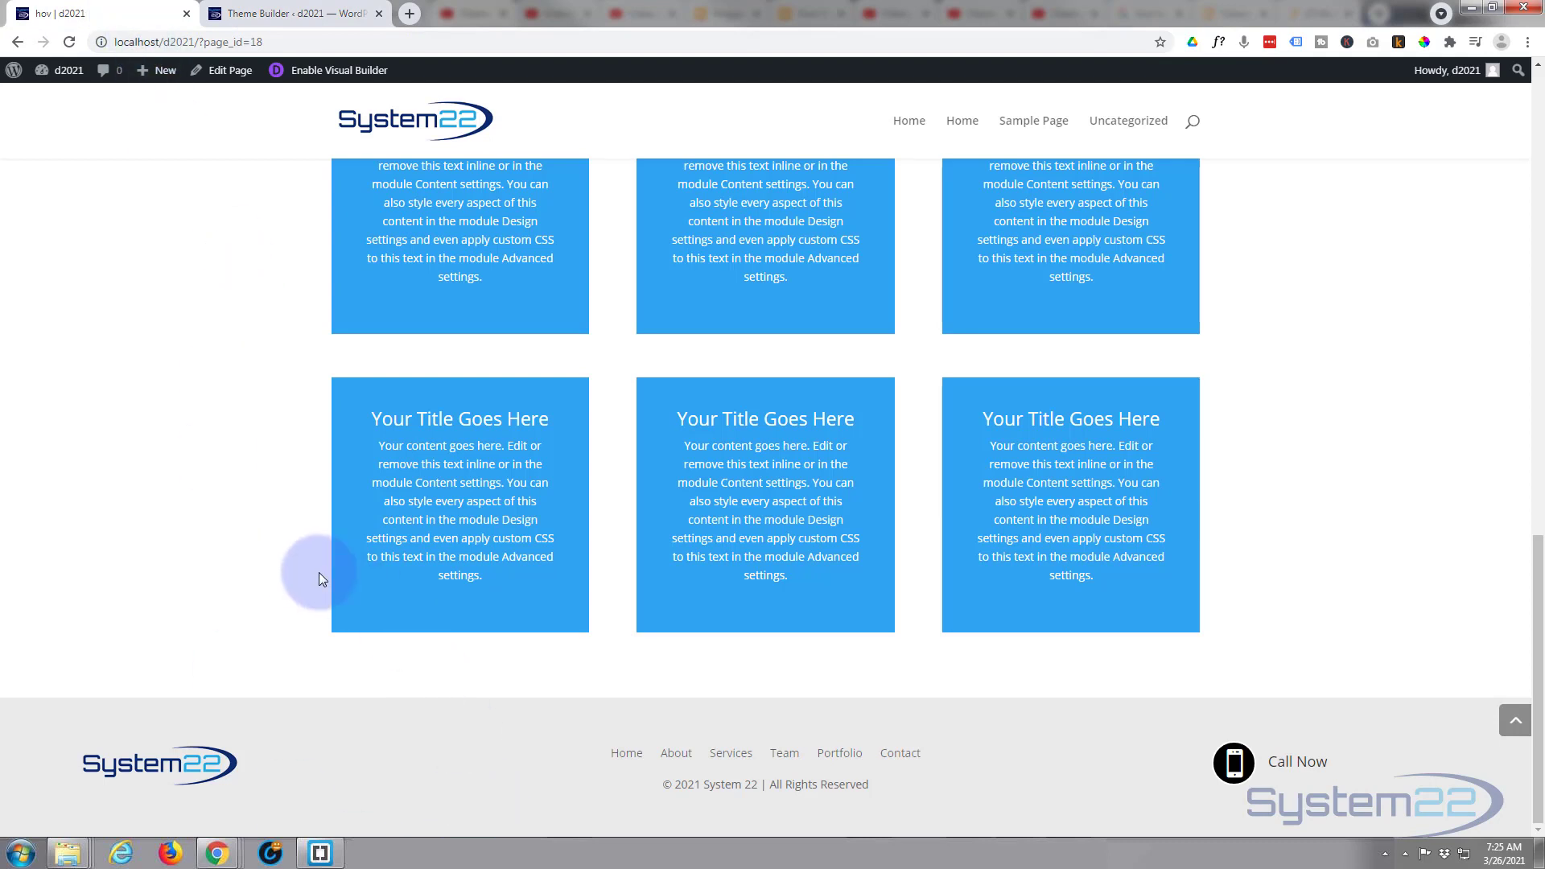
click(69, 42)
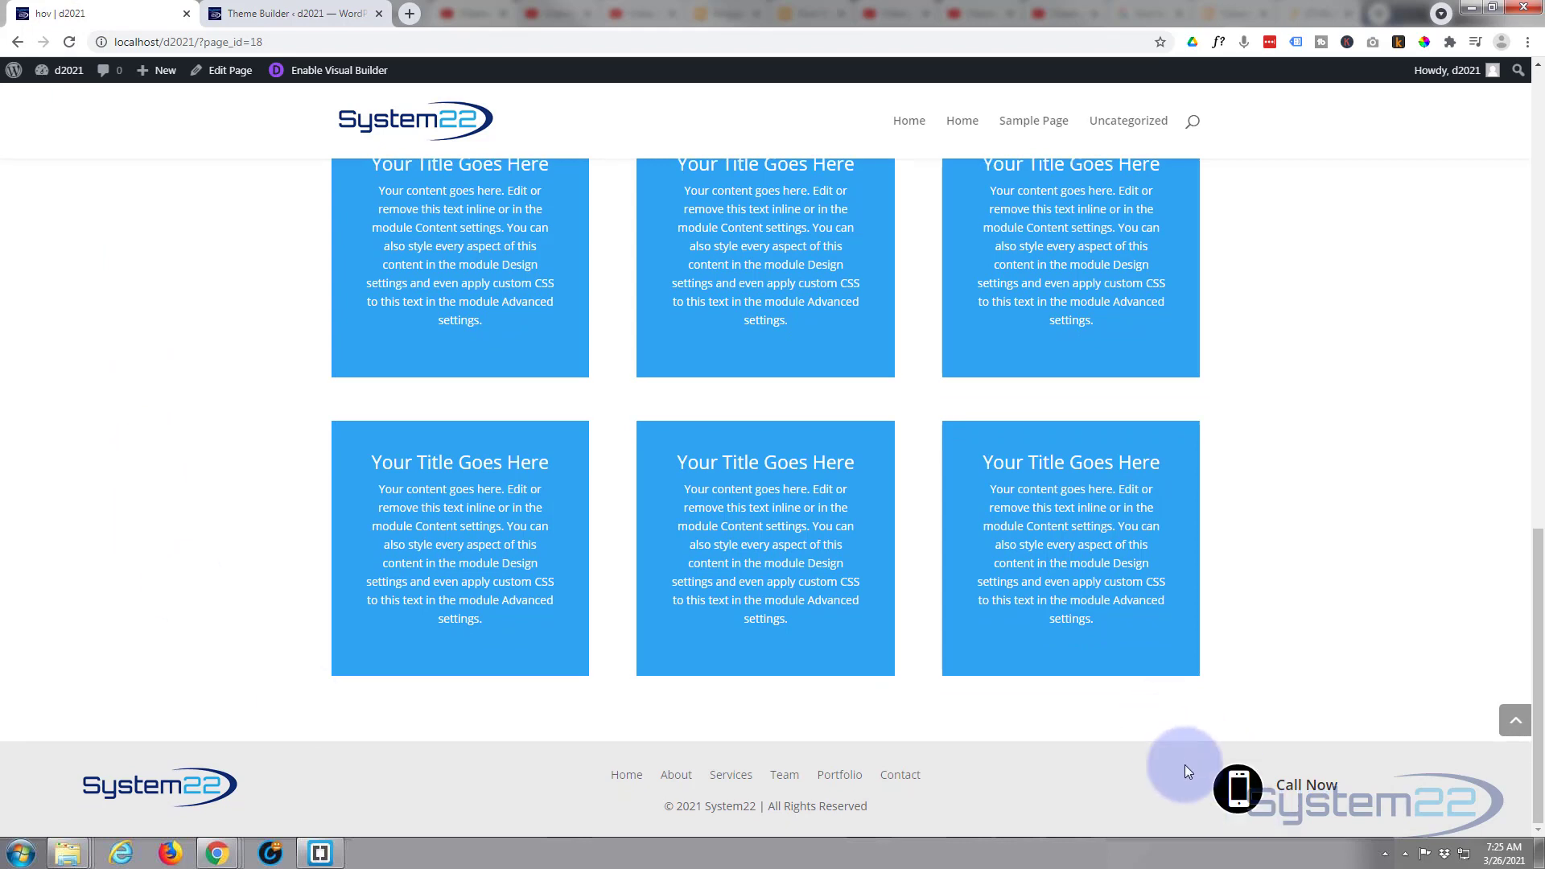
click(1238, 789)
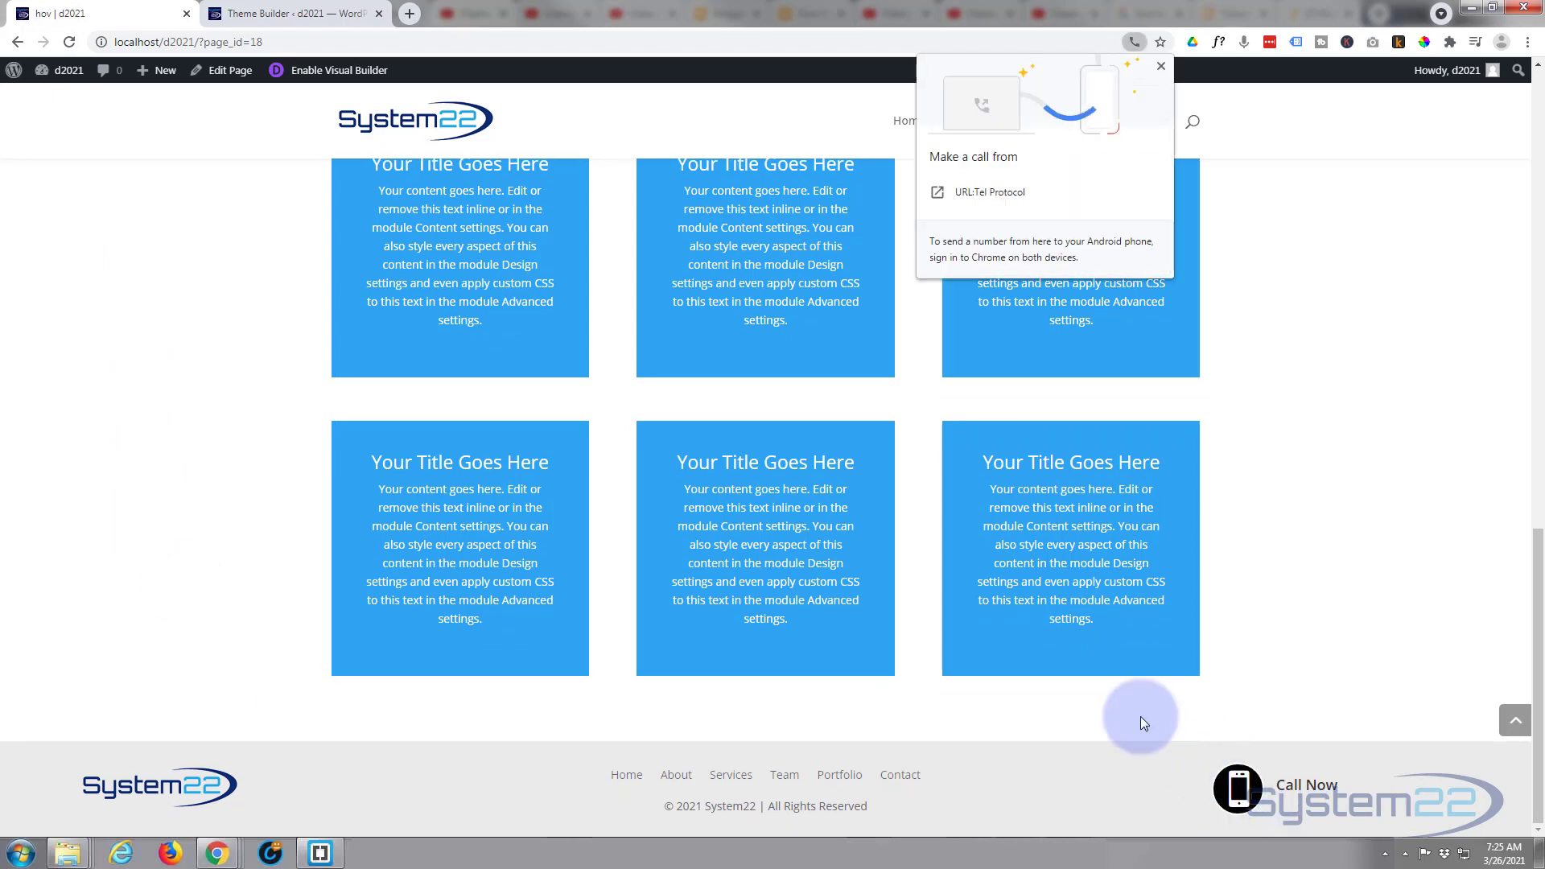
click(1161, 66)
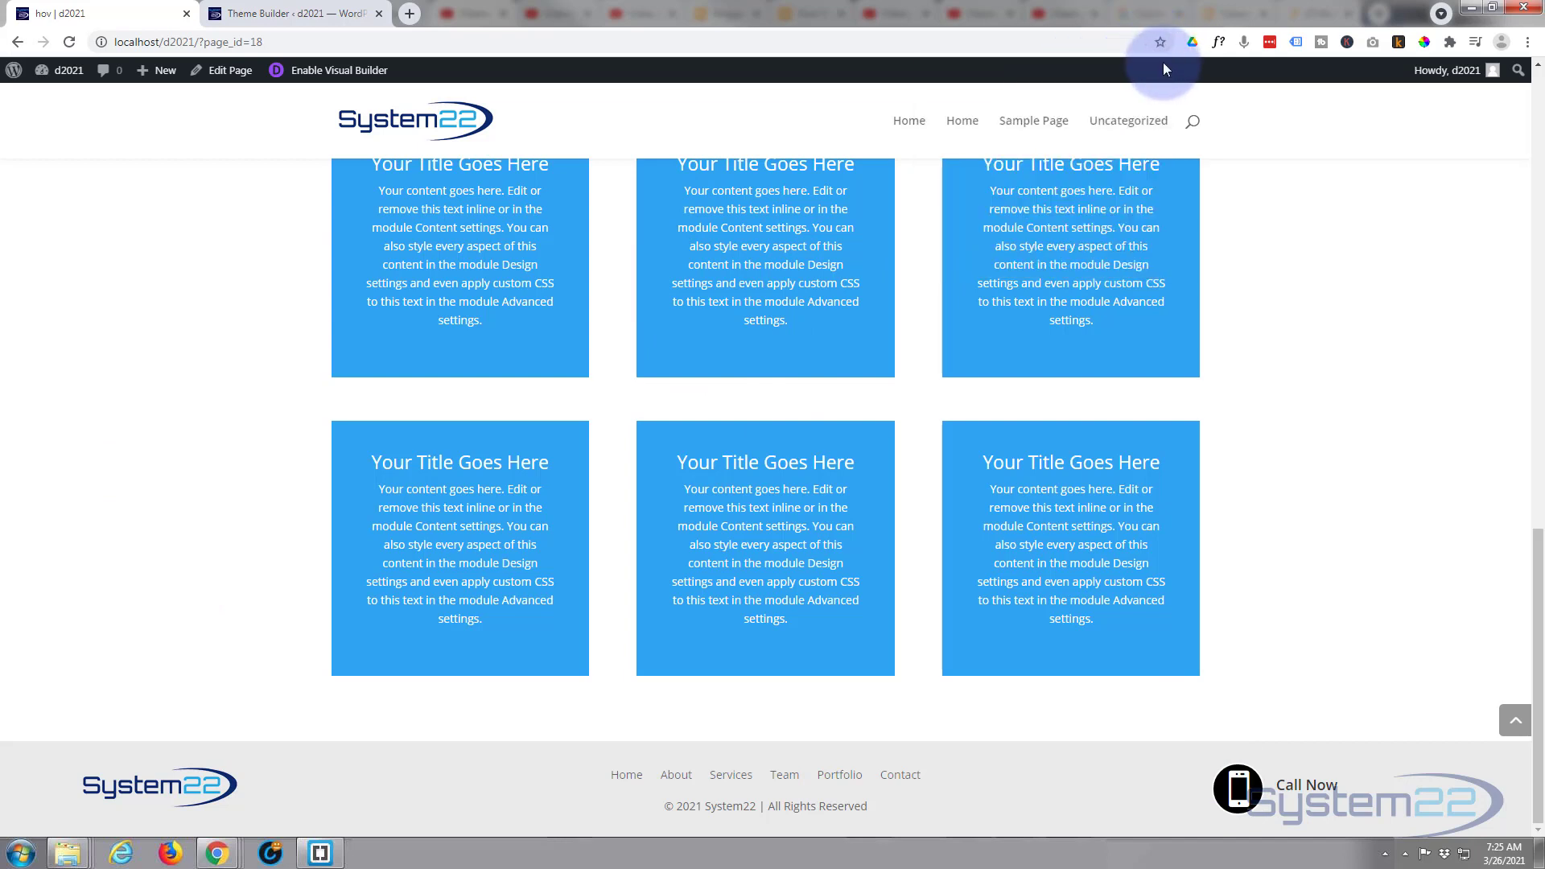